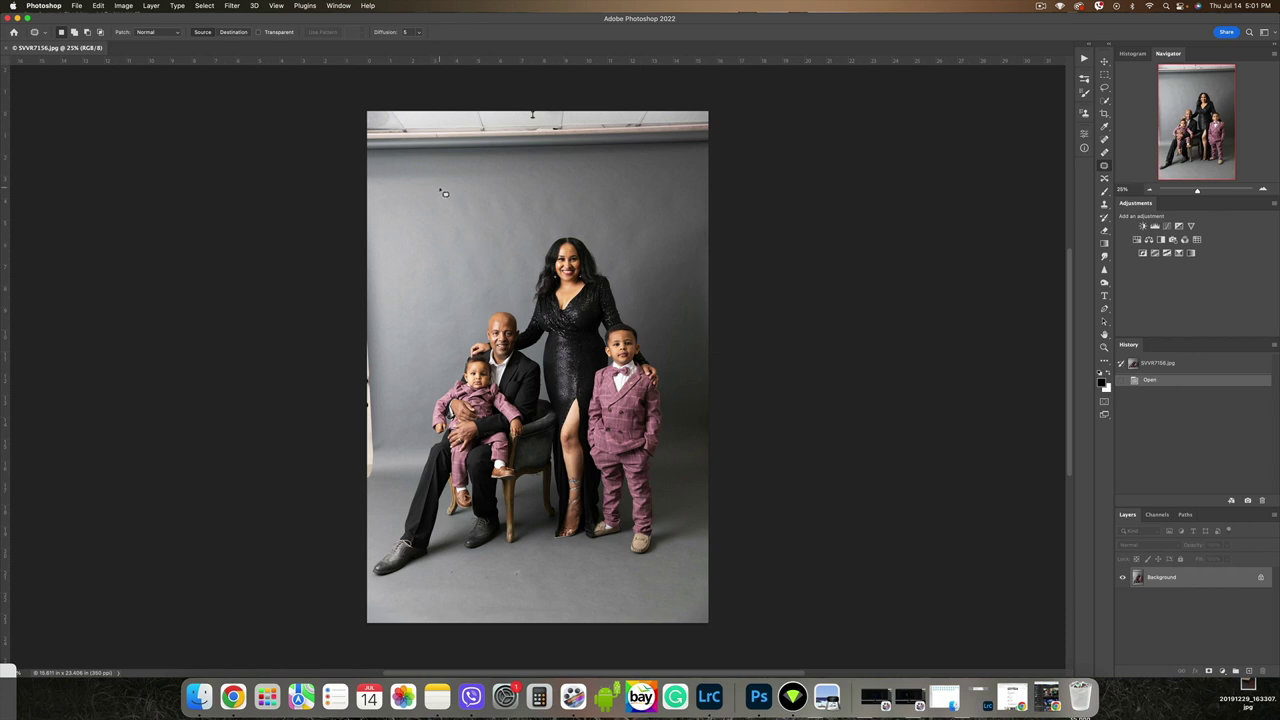
- Crop the family portrait to cut off the ceiling and backdrop roller above the grey backdrop
key("c")
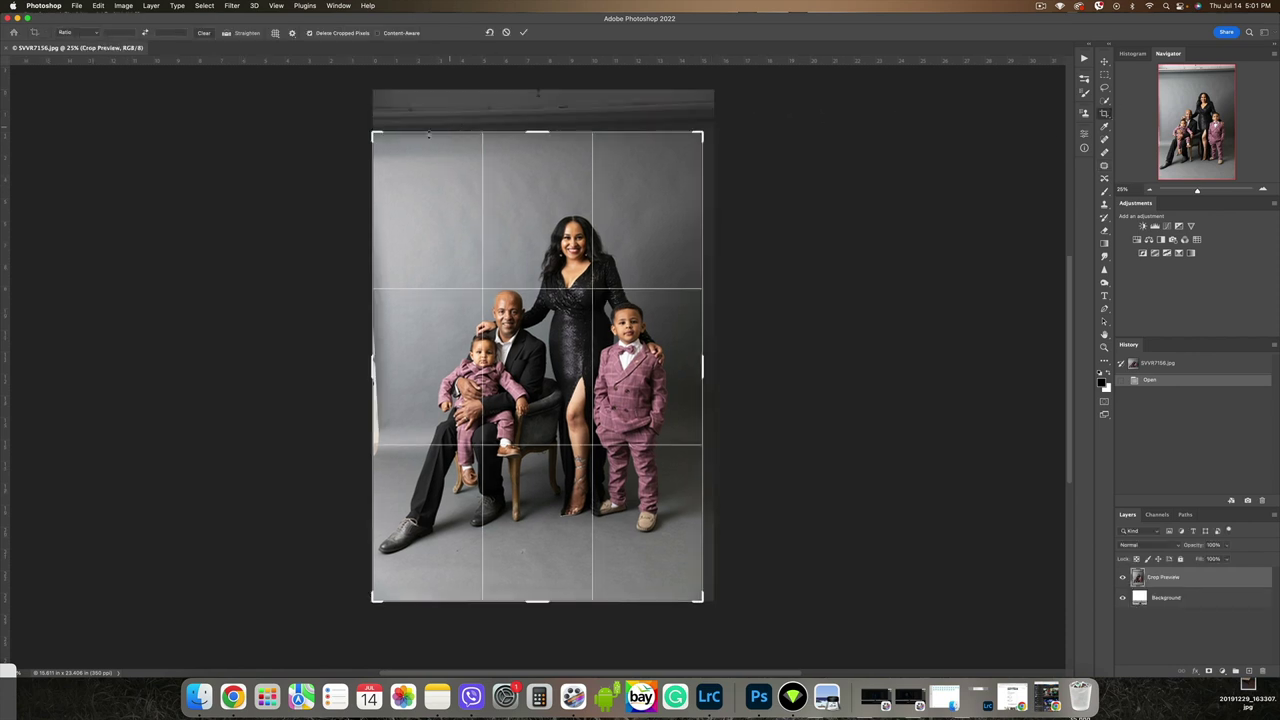
left_click(523, 32)
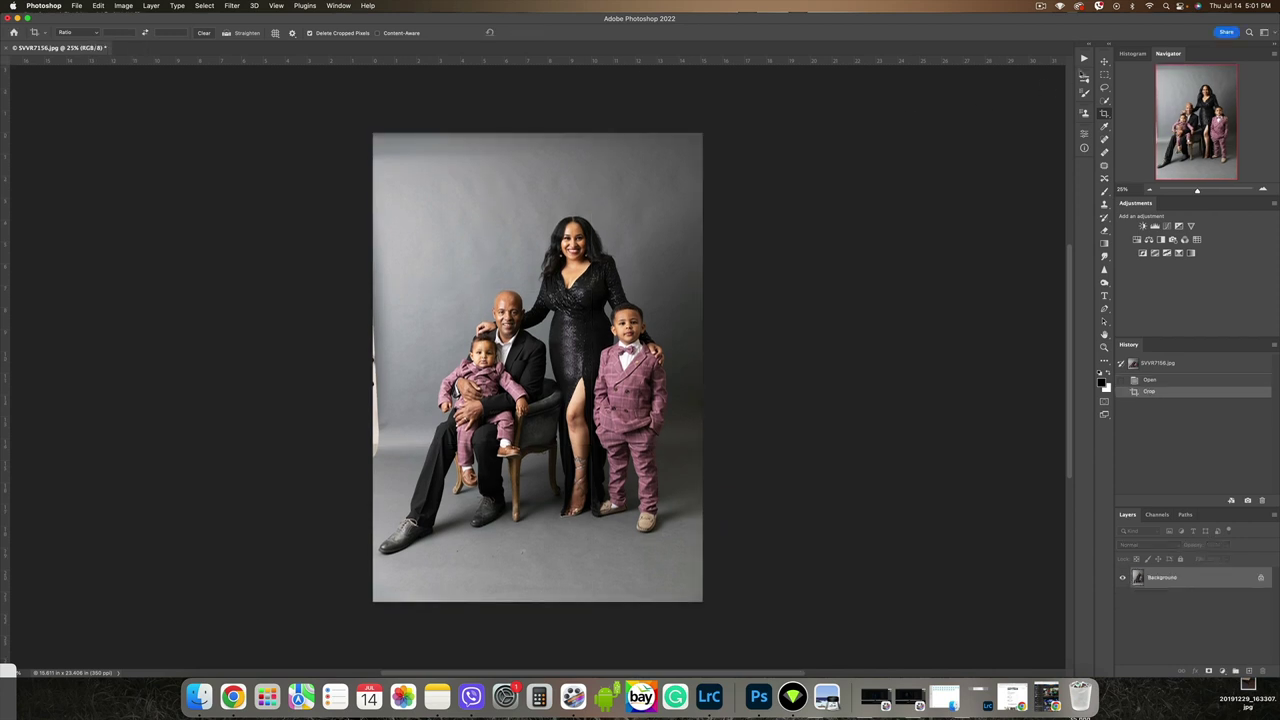
- Remove the white strip along the photo's left edge beside the seated man with the Patch tool
key("j")
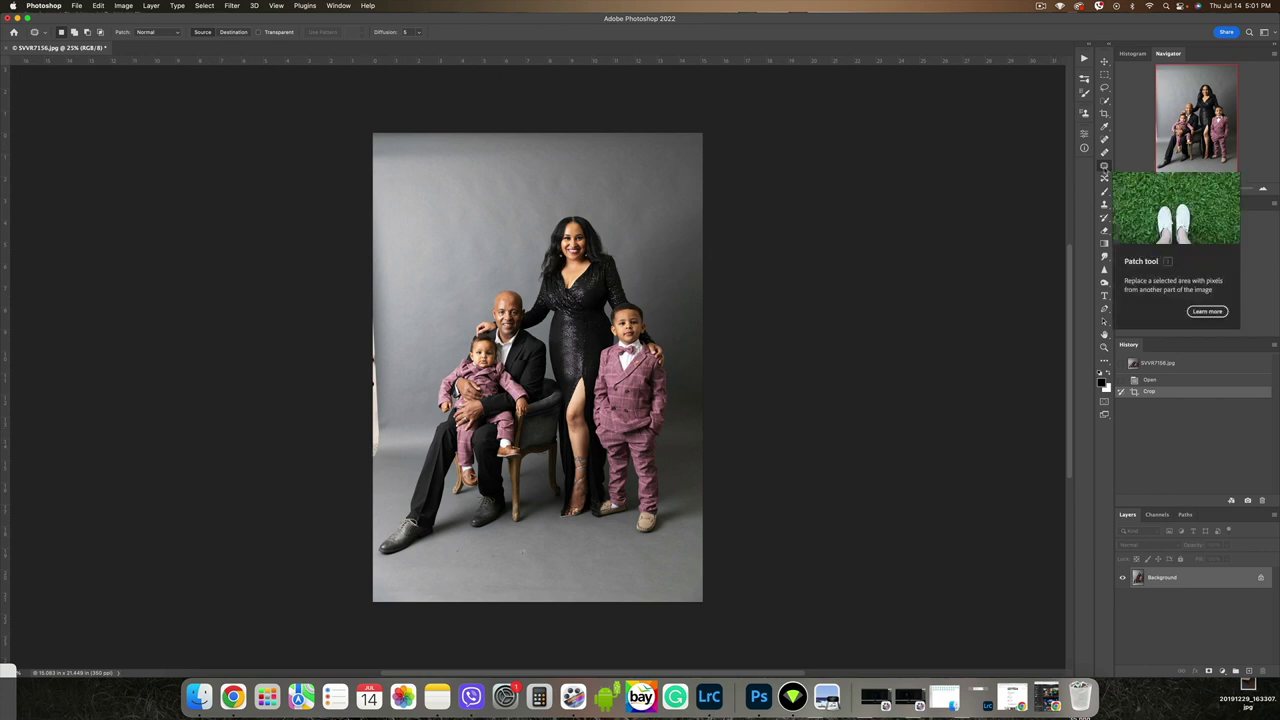
mouse_move(368, 459)
left_mouse_down()
mouse_move(384, 385)
mouse_move(369, 280)
mouse_move(396, 448)
left_mouse_up()
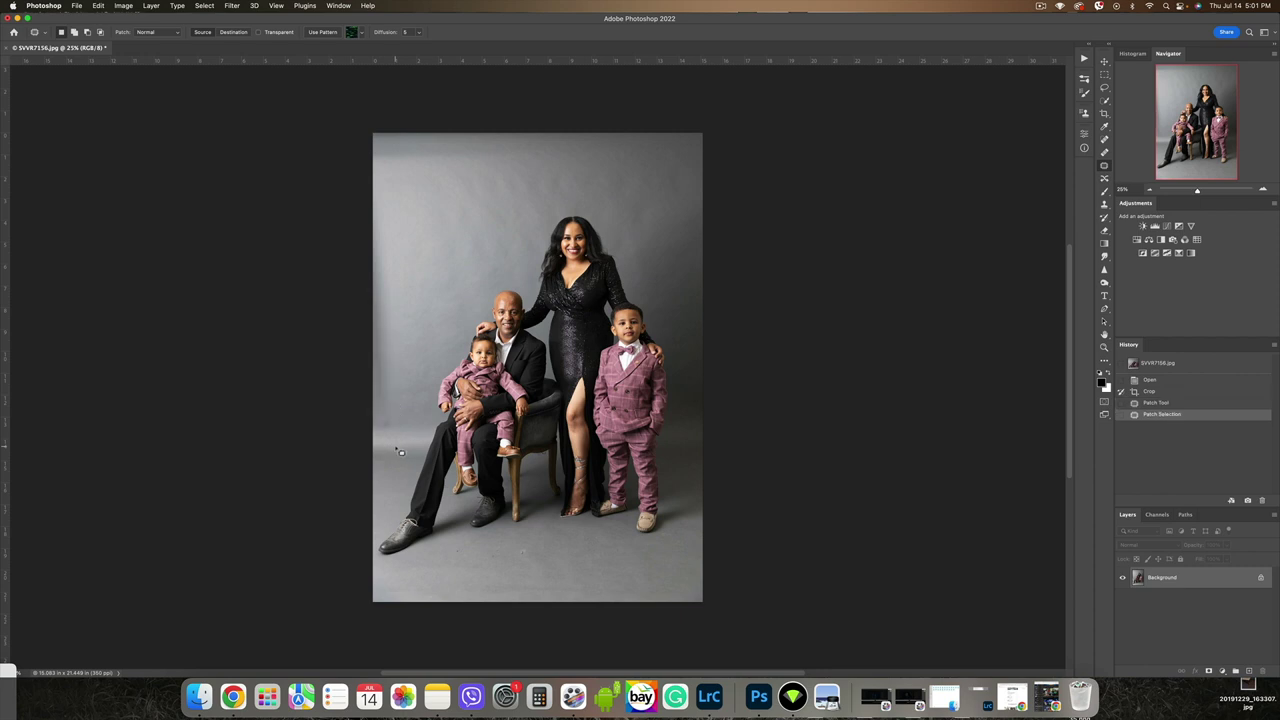
key("super+d")
- Patch the uneven streaks and wrinkles on the grey backdrop along the photo's left side
left_click_drag(381, 286, 389, 350)
mouse_move(388, 350)
left_mouse_down()
mouse_move(405, 350)
mouse_move(405, 366)
left_mouse_up()
mouse_move(420, 229)
left_mouse_down()
mouse_move(428, 220)
mouse_move(430, 256)
left_mouse_up()
key("super+d")
left_click_drag(436, 208, 428, 245)
key("super+d")
mouse_move(384, 400)
left_mouse_down()
mouse_move(382, 435)
mouse_move(375, 365)
mouse_move(405, 412)
mouse_move(358, 320)
mouse_move(392, 255)
left_mouse_up()
mouse_move(384, 243)
left_mouse_down()
mouse_move(352, 268)
mouse_move(409, 303)
left_mouse_up()
mouse_move(393, 290)
left_mouse_down()
mouse_move(415, 288)
mouse_move(410, 396)
mouse_move(415, 304)
left_mouse_up()
- Patch the wrinkles and blotches across the upper backdrop above the woman's head, clearing the selection when done
mouse_move(460, 126)
left_mouse_down()
mouse_move(474, 138)
mouse_move(450, 184)
mouse_move(460, 157)
mouse_move(410, 172)
left_mouse_up()
left_click(486, 146)
mouse_move(533, 135)
left_mouse_down()
mouse_move(449, 137)
mouse_move(484, 160)
left_mouse_up()
left_click_drag(466, 153, 431, 189)
mouse_move(495, 128)
left_mouse_down()
mouse_move(474, 160)
mouse_move(496, 142)
left_mouse_up()
left_click_drag(470, 147, 456, 182)
left_click_drag(555, 139, 471, 189)
key("ctrl+d")
mouse_move(557, 166)
left_mouse_down()
mouse_move(548, 185)
mouse_move(566, 200)
mouse_move(557, 167)
left_mouse_up()
left_click_drag(558, 182, 622, 150)
key("ctrl+d")
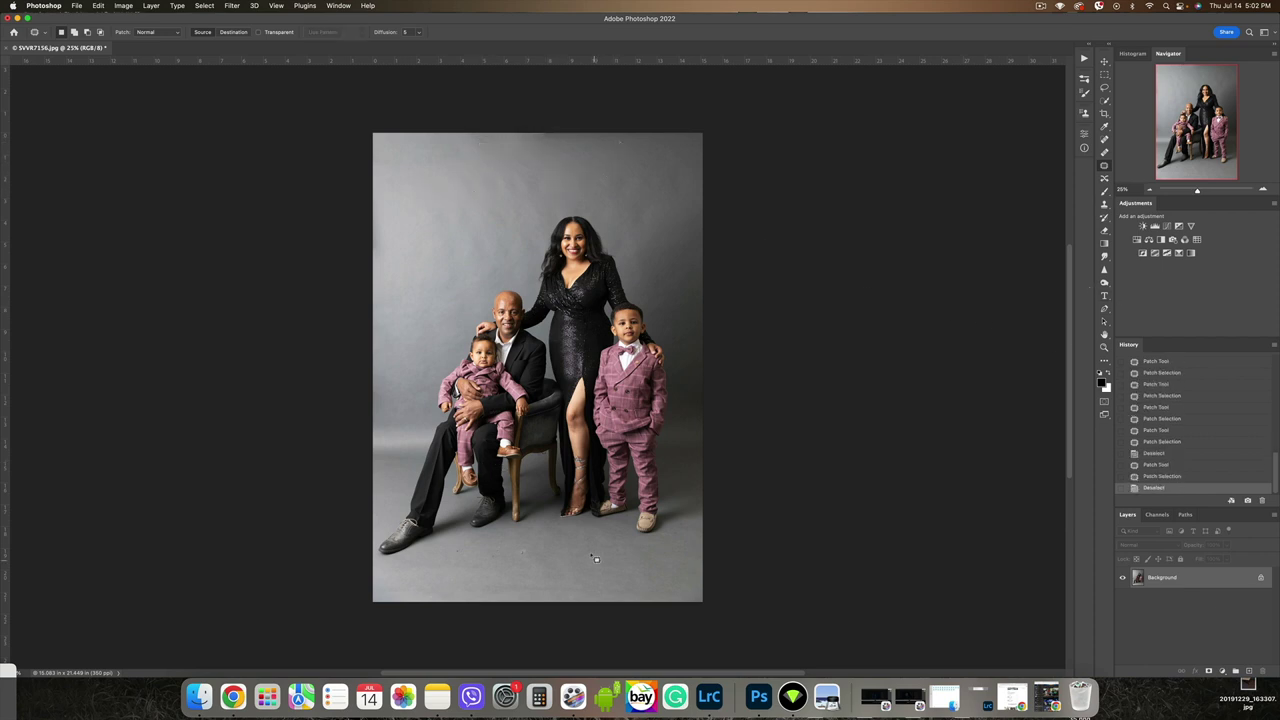
- Patch out the large debris spot and neighbouring specks on the floor in front of the chair leg
scroll(545, 600, "up", 3)
scroll(540, 493, "up", 1)
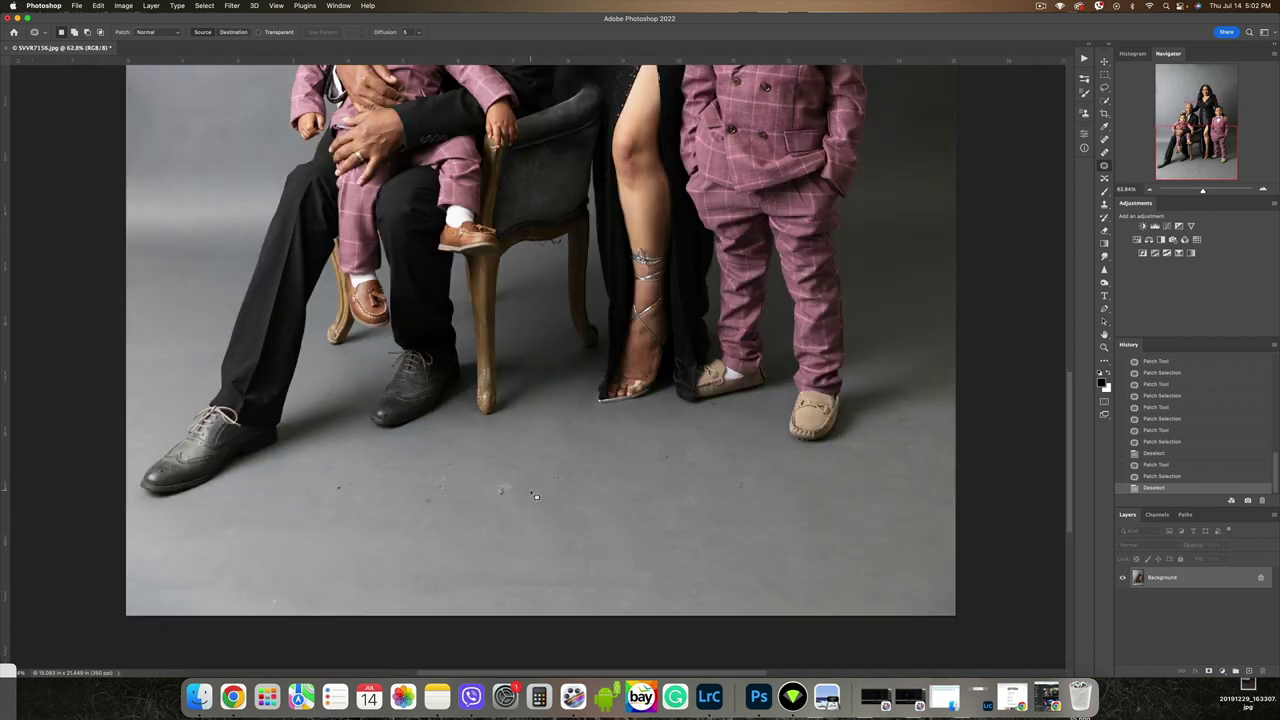
scroll(535, 496, "down", 4)
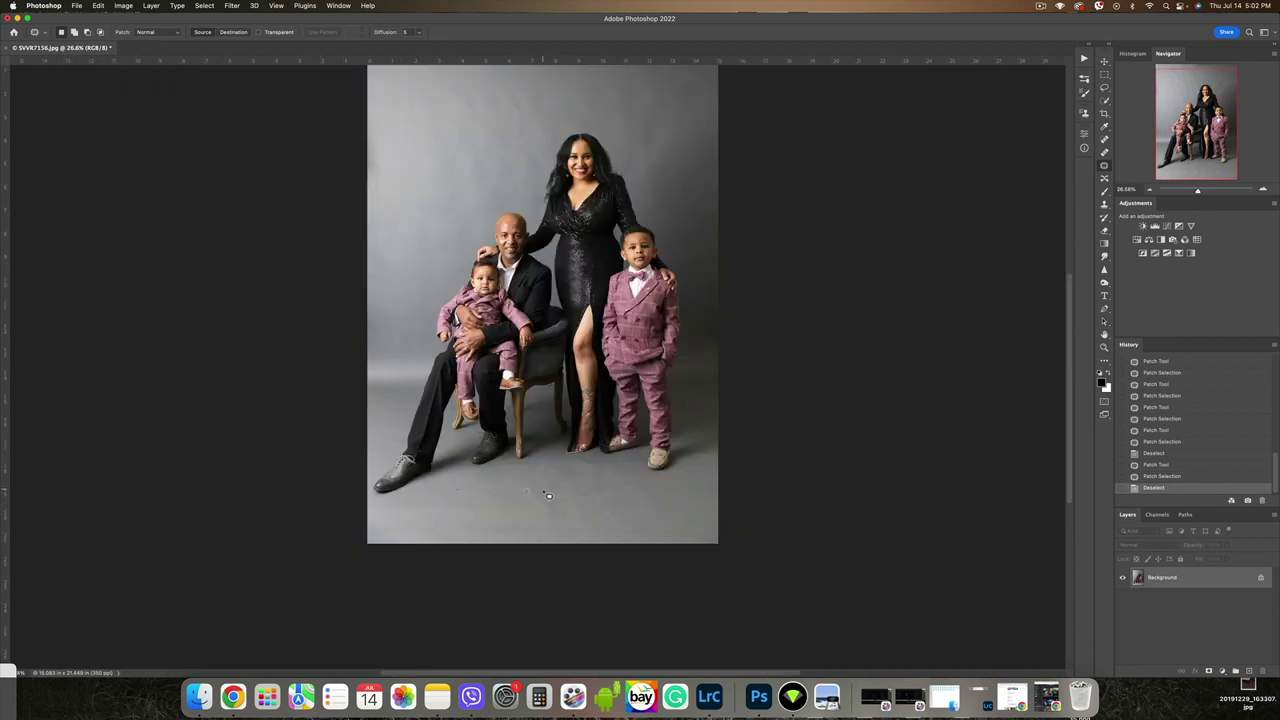
scroll(550, 495, "up", 6)
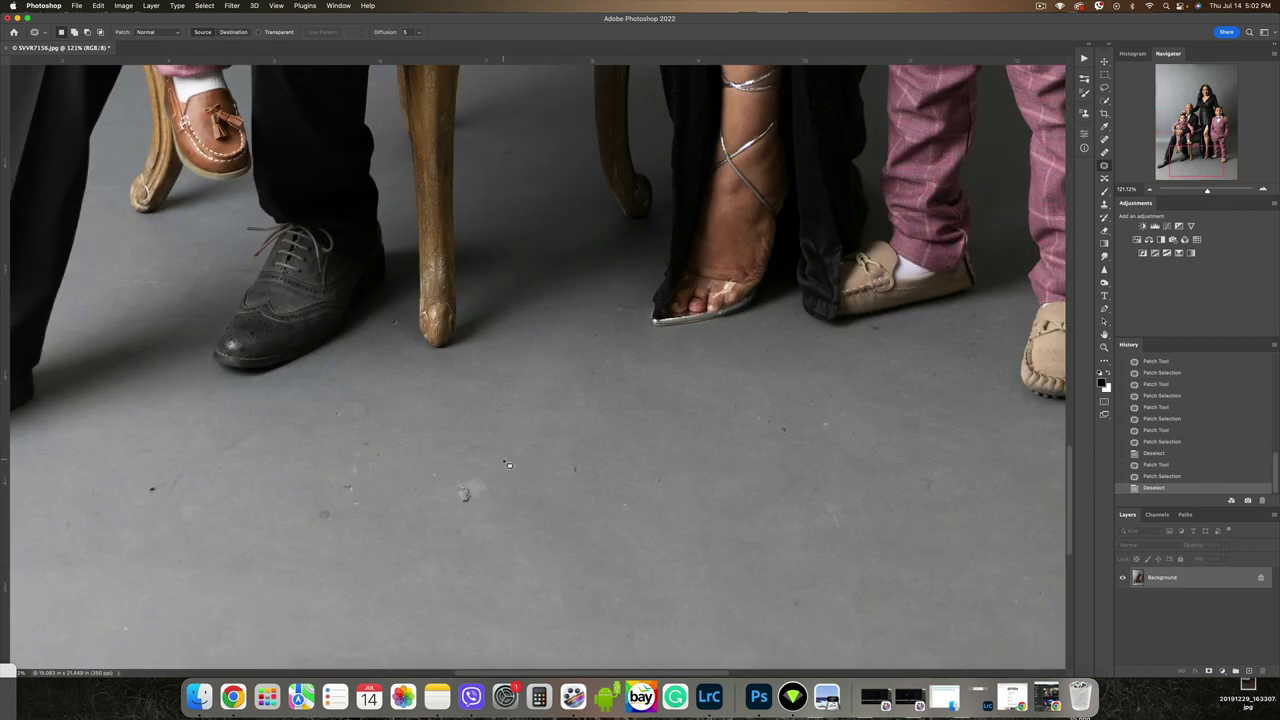
mouse_move(515, 459)
left_mouse_down()
mouse_move(421, 496)
mouse_move(548, 543)
left_mouse_up()
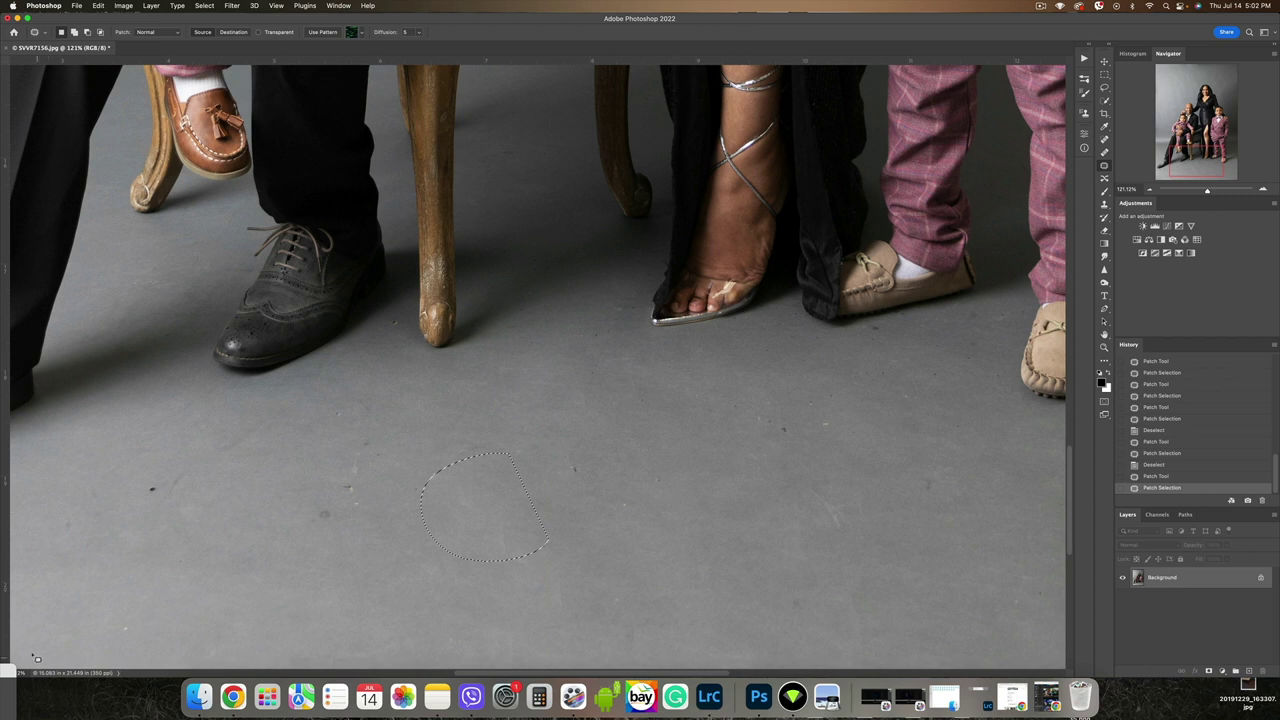
mouse_move(490, 414)
left_mouse_down()
mouse_move(403, 455)
mouse_move(488, 462)
left_mouse_up()
left_click_drag(480, 446, 515, 491)
key("super+d")
- Patch away the small specks on the floor in front of the seated man's shoes
mouse_move(448, 449)
left_mouse_down()
mouse_move(389, 474)
mouse_move(489, 499)
left_mouse_up()
left_click_drag(449, 482, 503, 504)
mouse_move(394, 419)
left_mouse_down()
mouse_move(410, 535)
mouse_move(398, 430)
left_mouse_up()
left_click_drag(360, 475, 450, 485)
mouse_move(372, 387)
left_mouse_down()
mouse_move(317, 405)
mouse_move(373, 394)
left_mouse_up()
left_click_drag(342, 405, 300, 425)
left_click_drag(182, 444, 149, 450)
key("super+d")
- Patch the remaining marks on the floor near the seated man's extended foot
mouse_move(143, 517)
left_mouse_down()
mouse_move(660, 363)
mouse_move(618, 376)
left_mouse_up()
left_click_drag(600, 392, 650, 408)
mouse_move(661, 440)
left_mouse_down()
mouse_move(683, 507)
mouse_move(664, 446)
left_mouse_up()
left_click_drag(640, 476, 570, 500)
mouse_move(469, 507)
left_mouse_down()
mouse_move(604, 553)
mouse_move(475, 505)
left_mouse_up()
left_click_drag(540, 540, 640, 490)
key("super+d")
- Clean up the leftover floor marks between the seated man's shoes and the chair leg with the Patch tool
left_click_drag(840, 417, 380, 616)
mouse_move(453, 382)
left_mouse_down()
mouse_move(468, 400)
mouse_move(456, 384)
left_mouse_up()
left_click_drag(458, 396, 560, 490)
key("super+d")
mouse_move(677, 507)
left_mouse_down()
mouse_move(497, 469)
mouse_move(554, 463)
left_mouse_up()
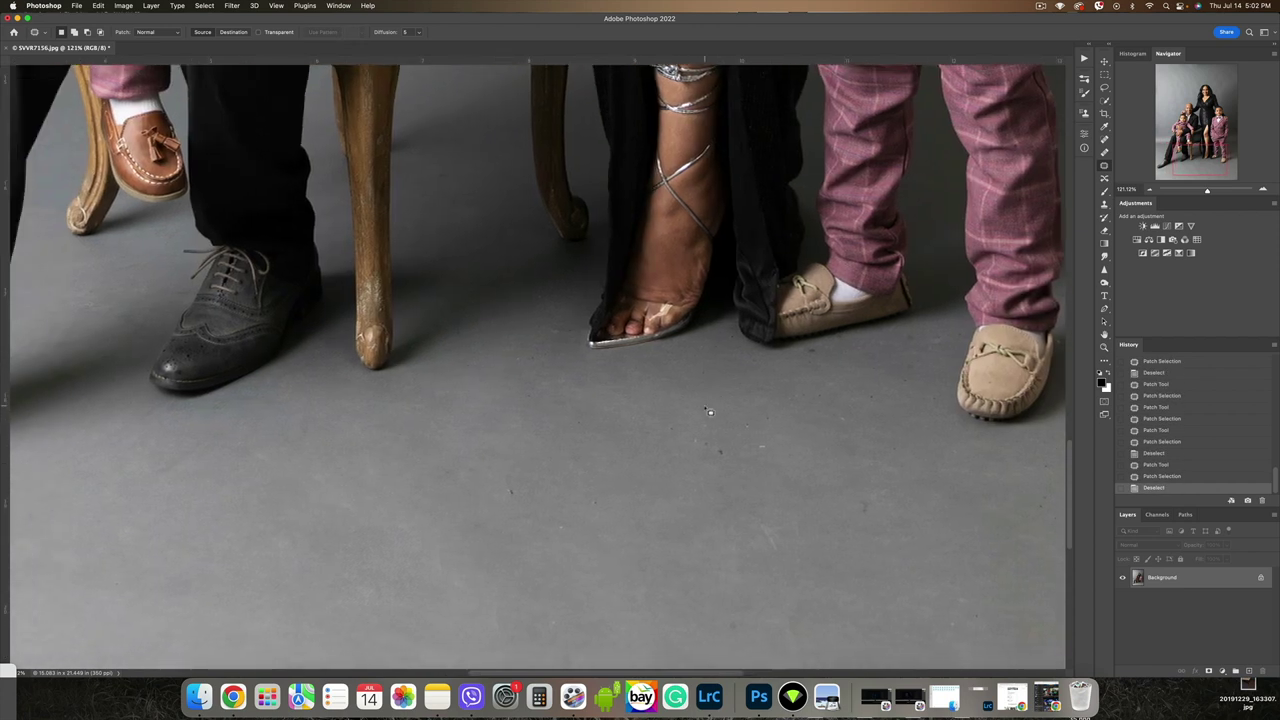
mouse_move(706, 401)
left_mouse_down()
mouse_move(758, 460)
mouse_move(600, 377)
left_mouse_up()
key("super+d")
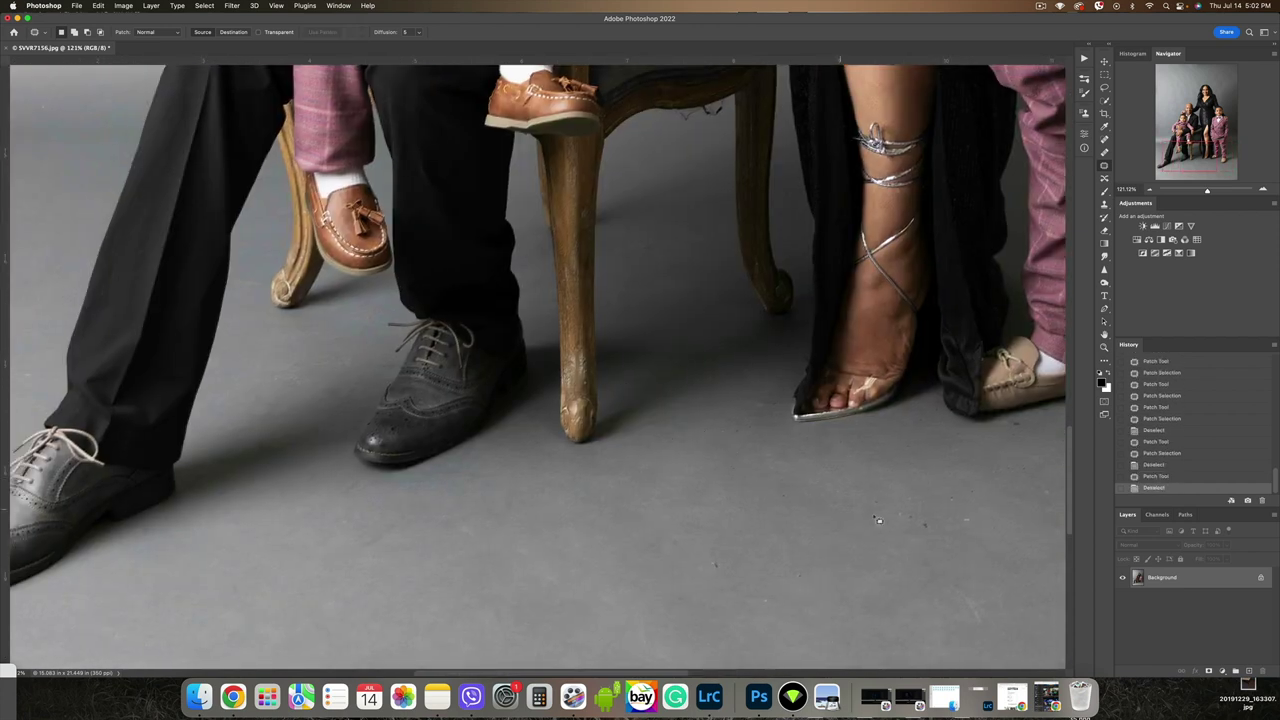
- Add a masked Dust & Scratches copy of the background layer and paint its smoothing onto the floor
left_click_drag(880, 515, 571, 370)
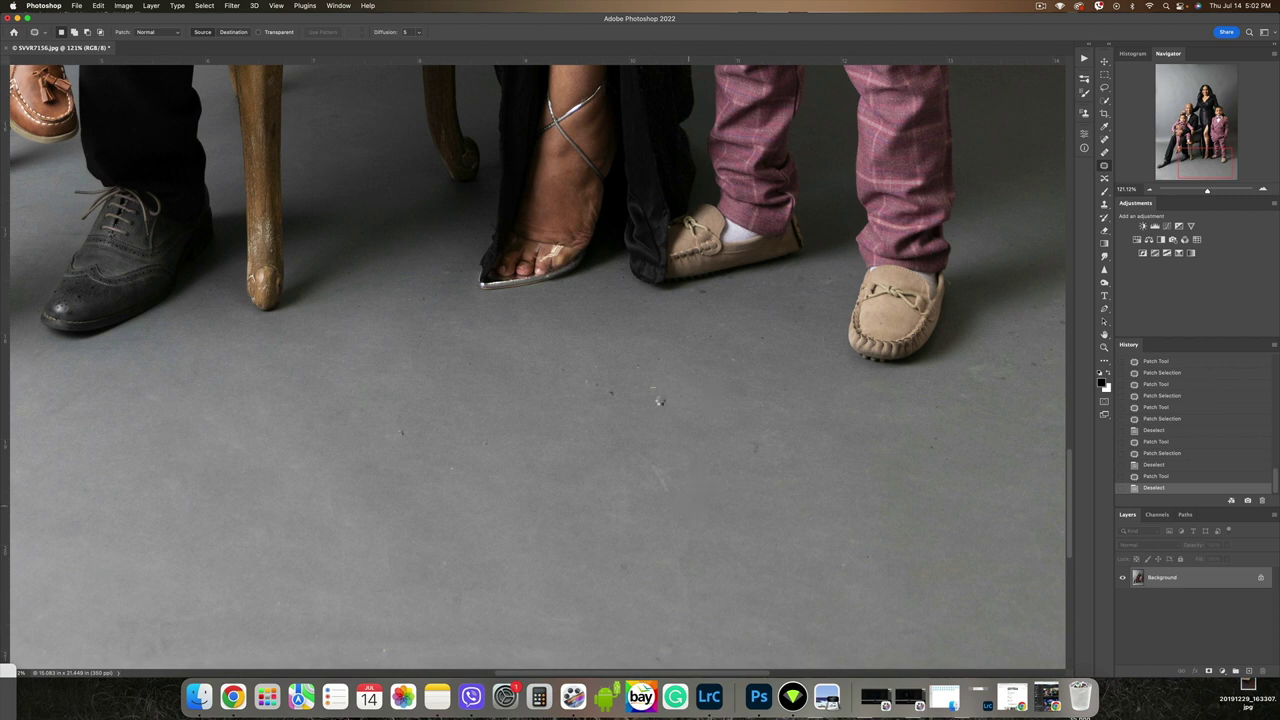
key("F2")
left_click(567, 425)
left_click(1107, 372)
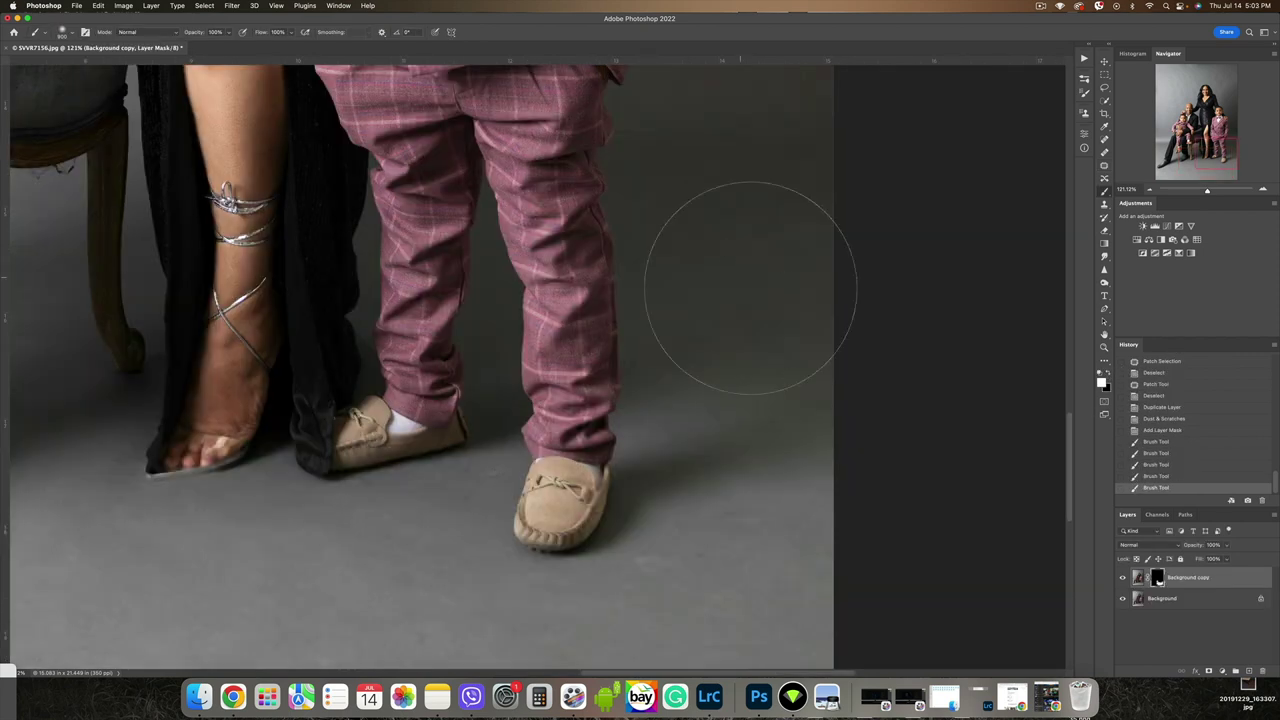
- Paint white on the copy's layer mask over the backdrop around and above the woman to smooth it
scroll(693, 292, "up", 15)
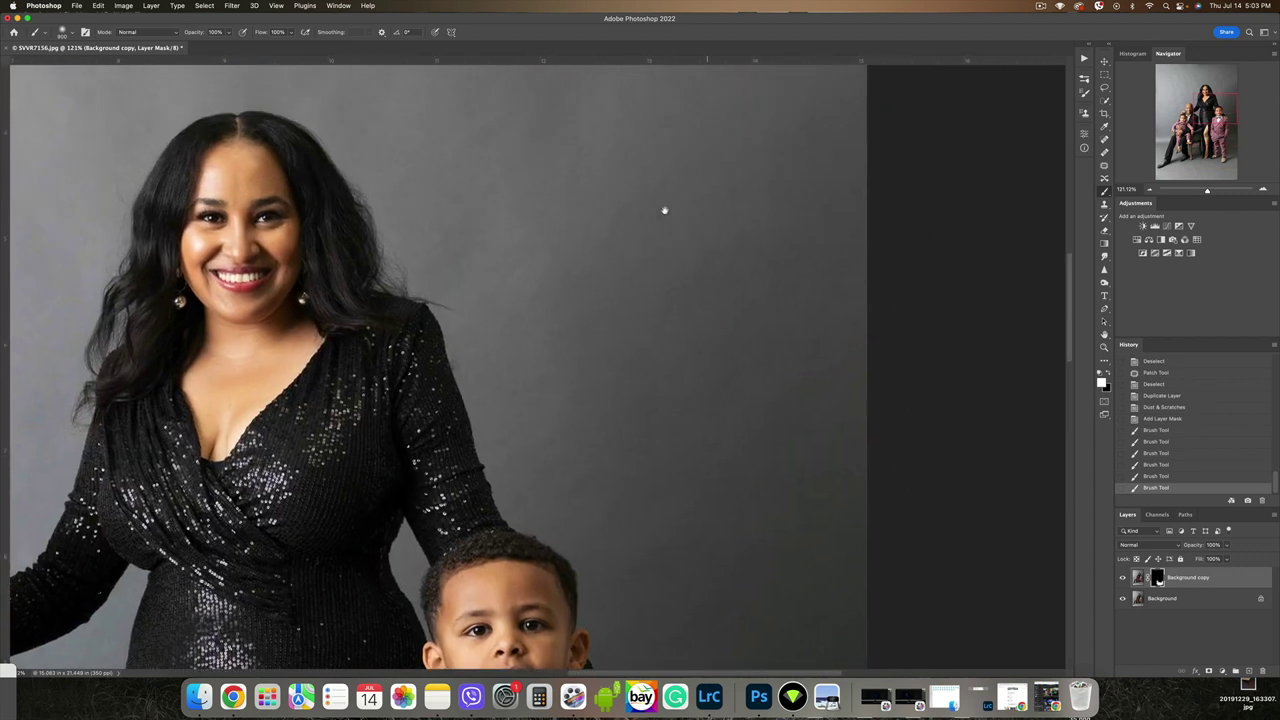
left_click_drag(666, 244, 618, 251)
left_click_drag(726, 211, 823, 283)
left_click_drag(631, 409, 684, 458)
left_click_drag(489, 294, 816, 298)
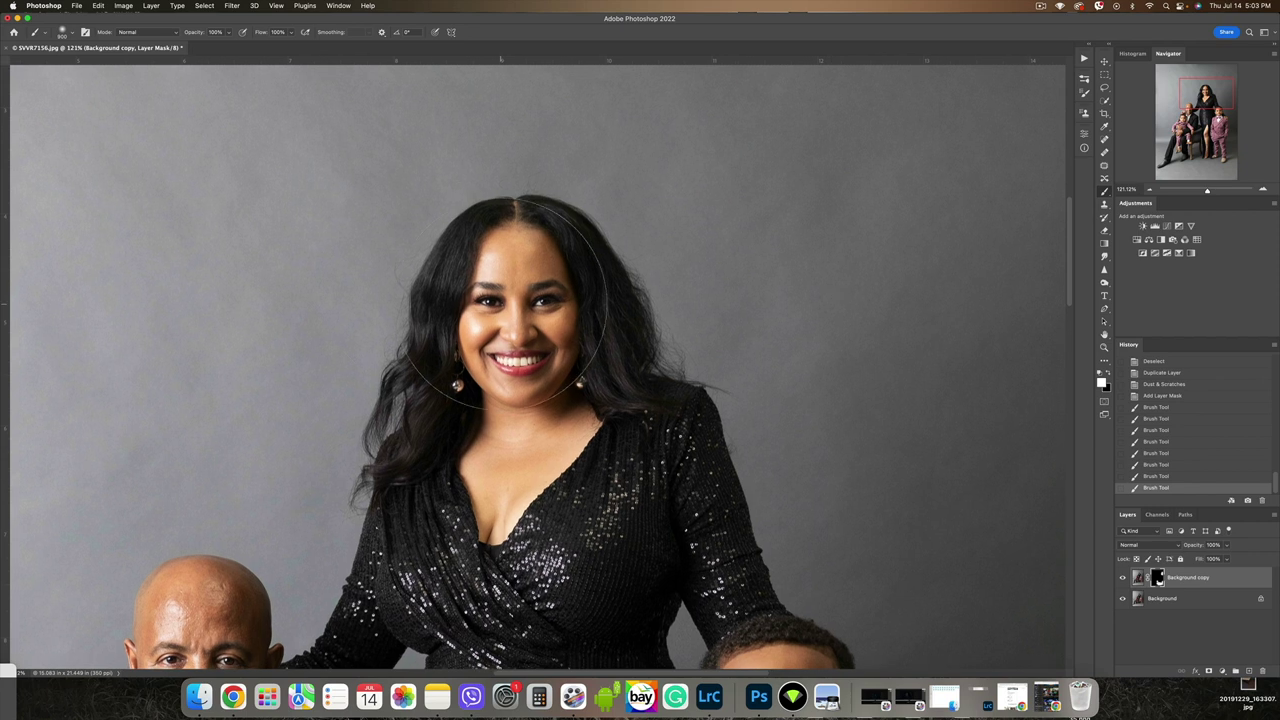
scroll(502, 302, "down", 4)
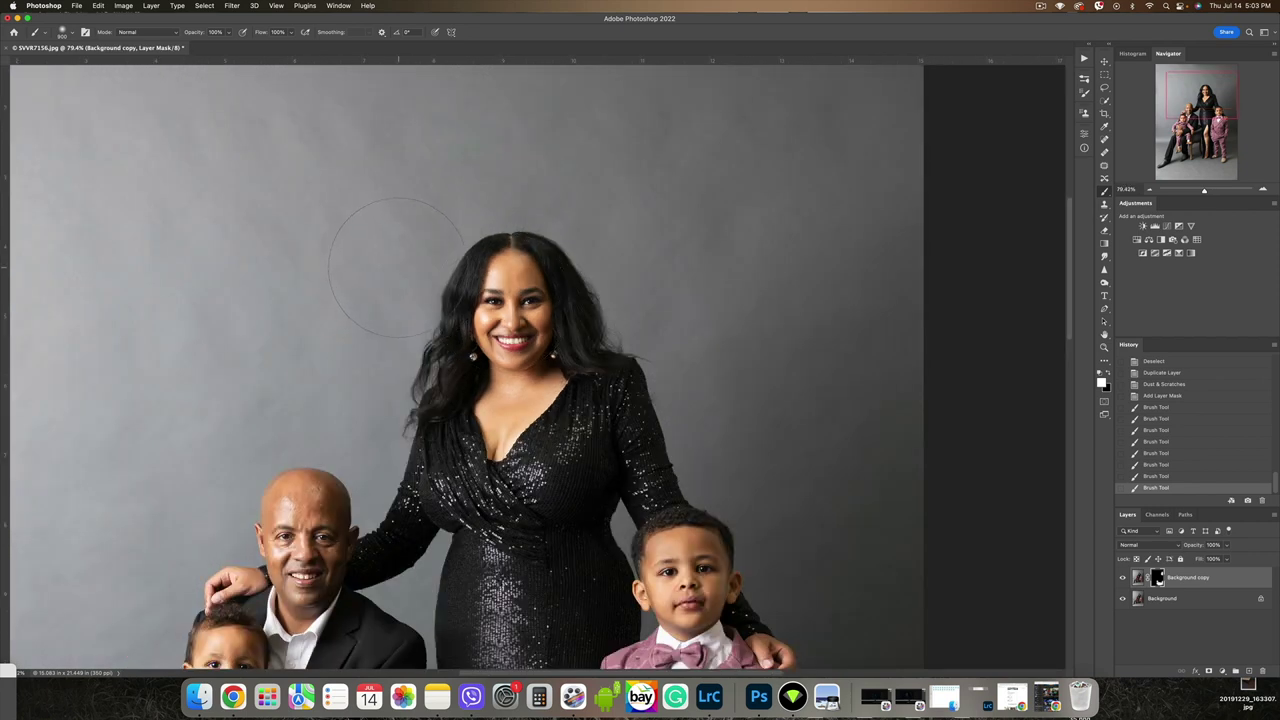
left_click_drag(428, 289, 615, 244)
- Flatten the image into a single background layer
left_click(1104, 61)
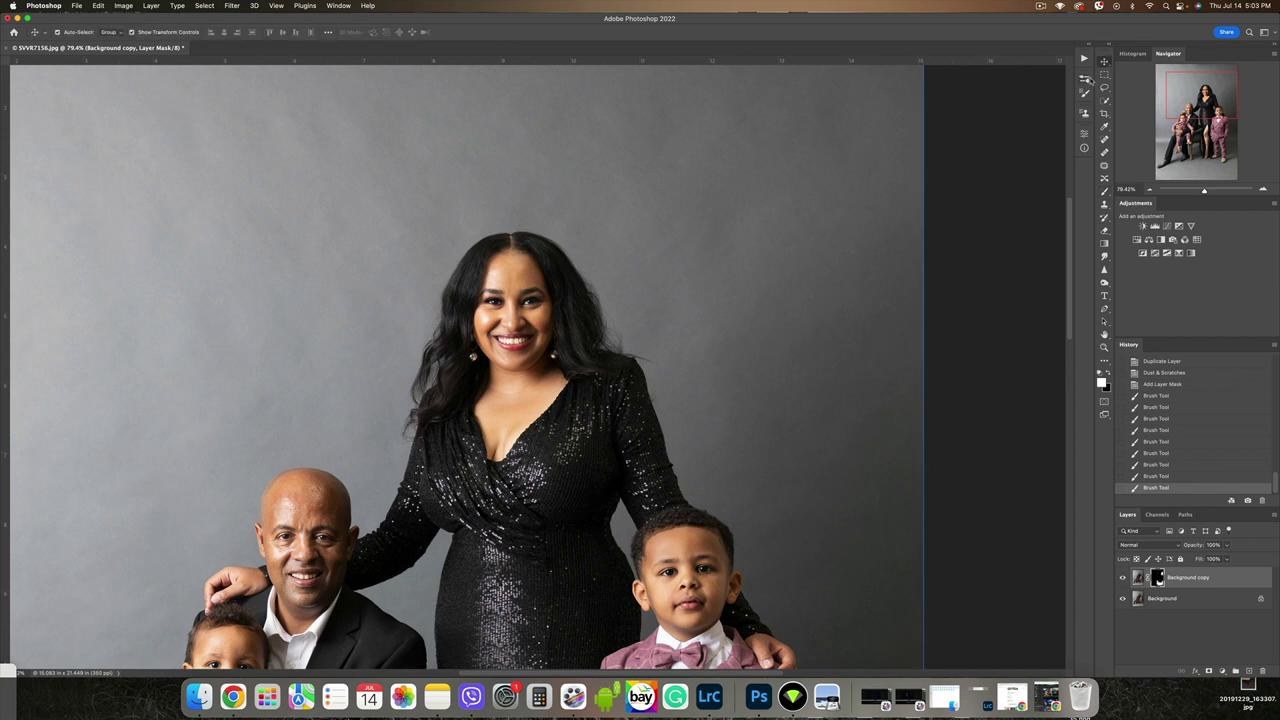
key("super+shift+e")
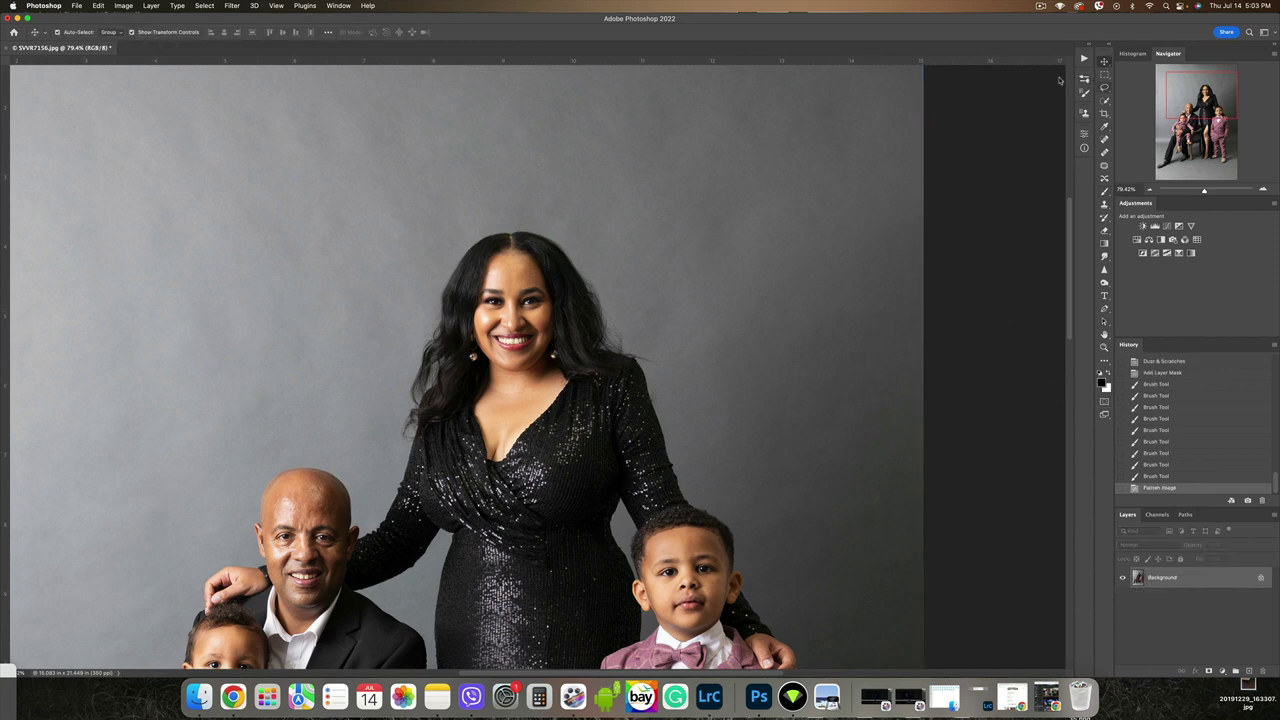
left_click(150, 7)
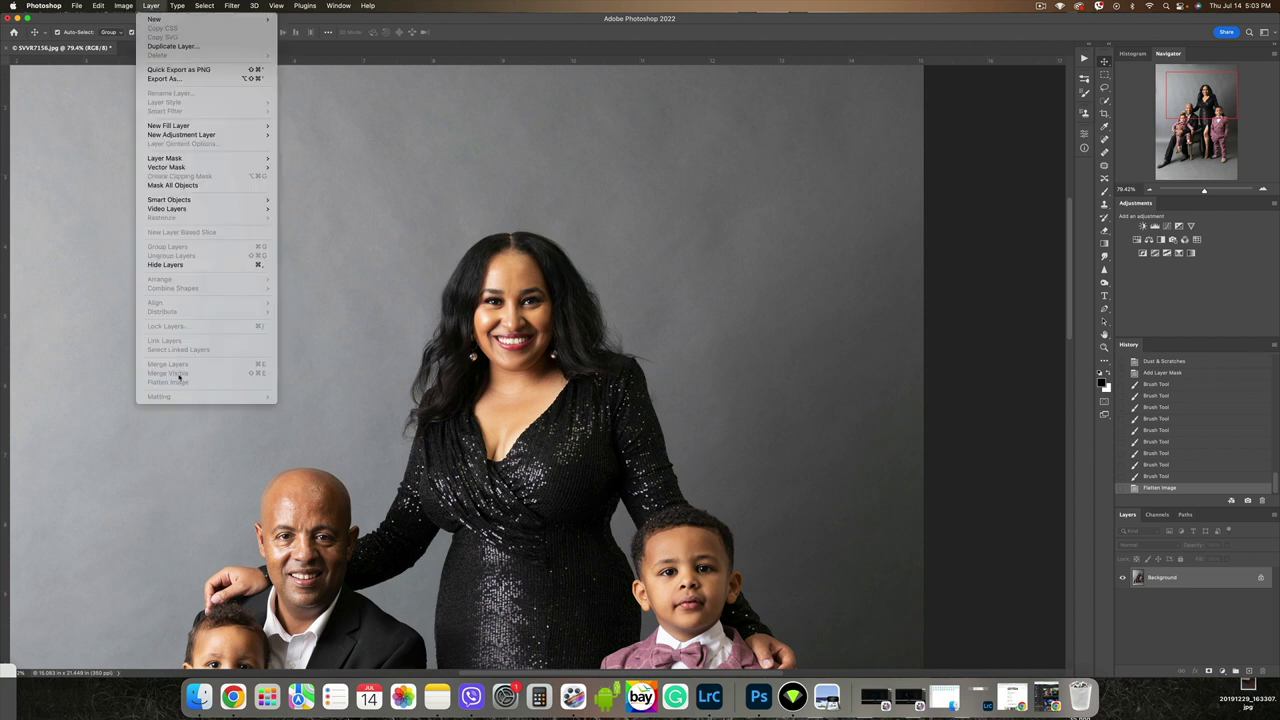
left_click(1108, 64)
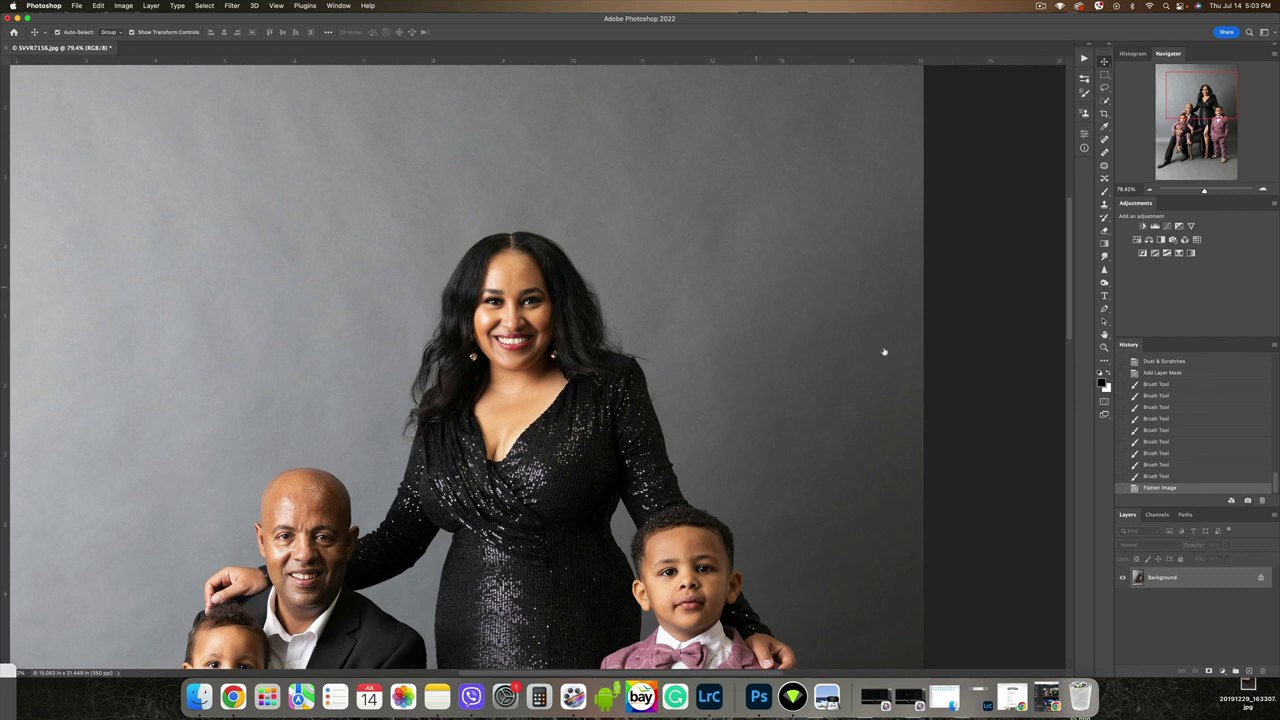
- Set the flattened state as the history source and inspect the cleaned-up portrait
scroll(733, 289, "down", 5)
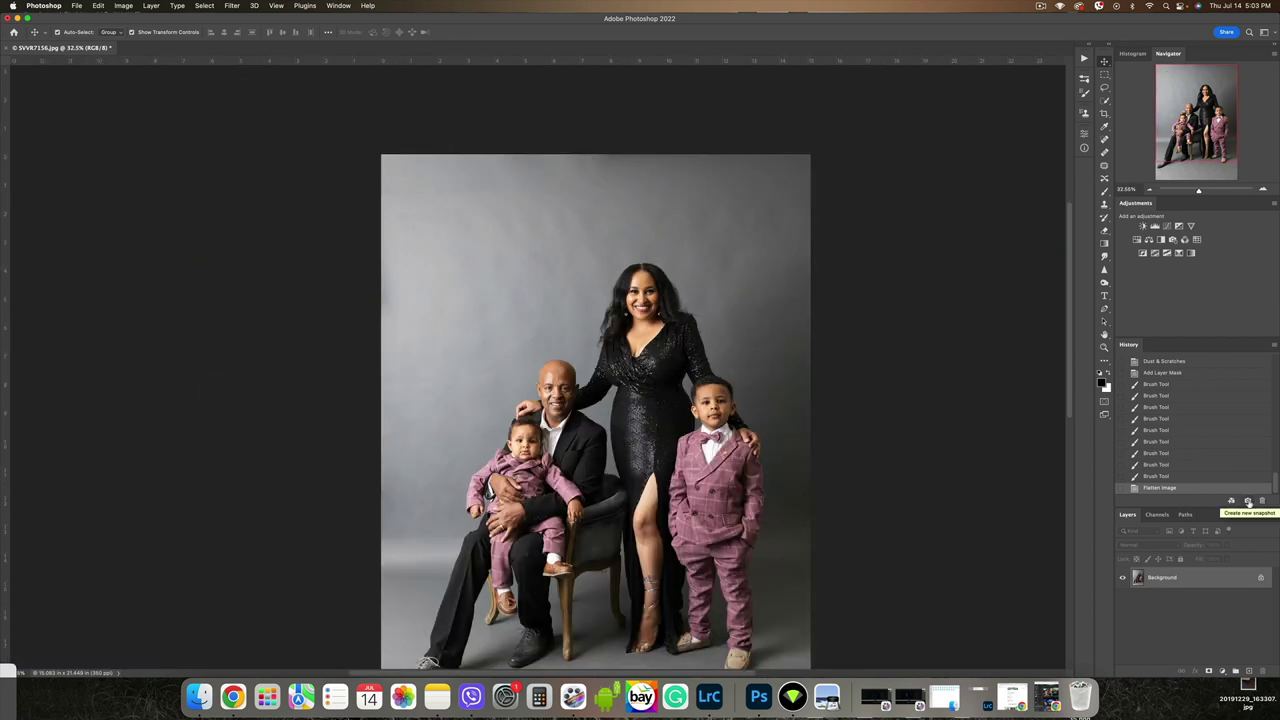
left_click(1248, 502)
scroll(1164, 388, "up", 10)
scroll(1166, 390, "down", 10)
scroll(1166, 400, "up", 5)
scroll(1166, 400, "down", 5)
scroll(1166, 400, "up", 10)
scroll(1227, 435, "down", 10)
left_click_drag(742, 356, 734, 269)
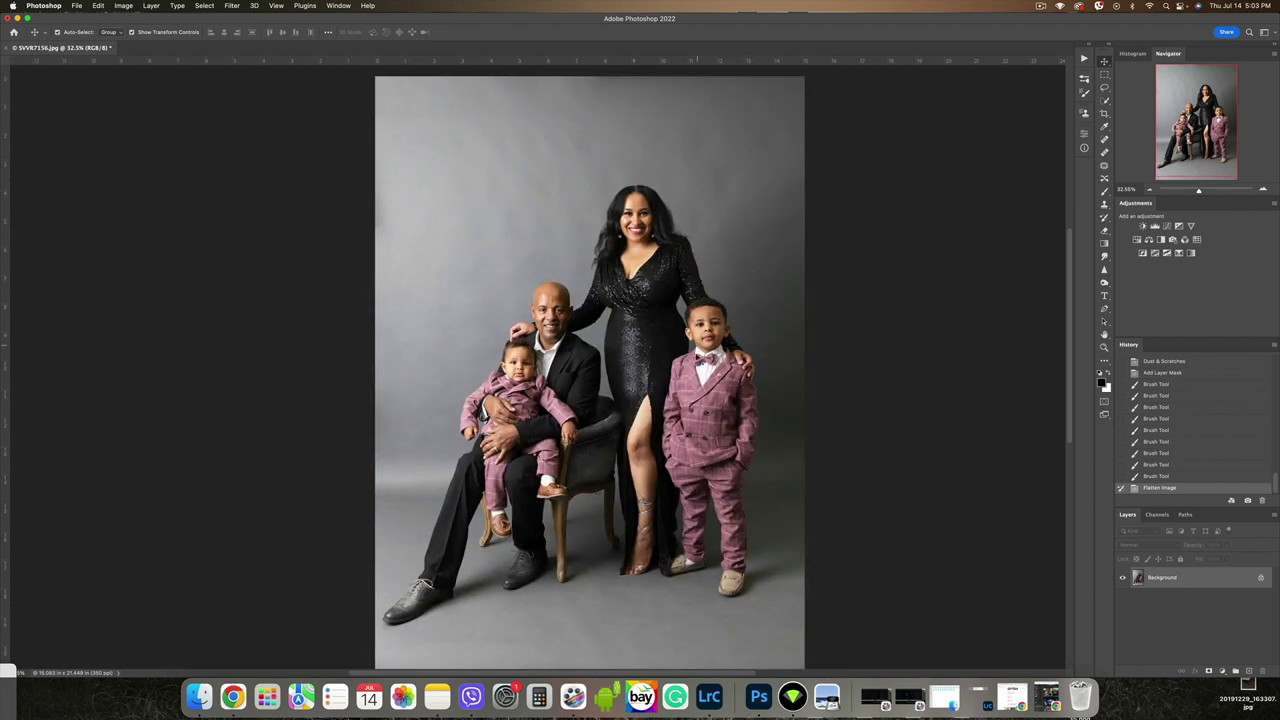
- Open the Camera Raw filter and cool the white balance by setting Temperature to -8
left_click(231, 6)
left_click(262, 80)
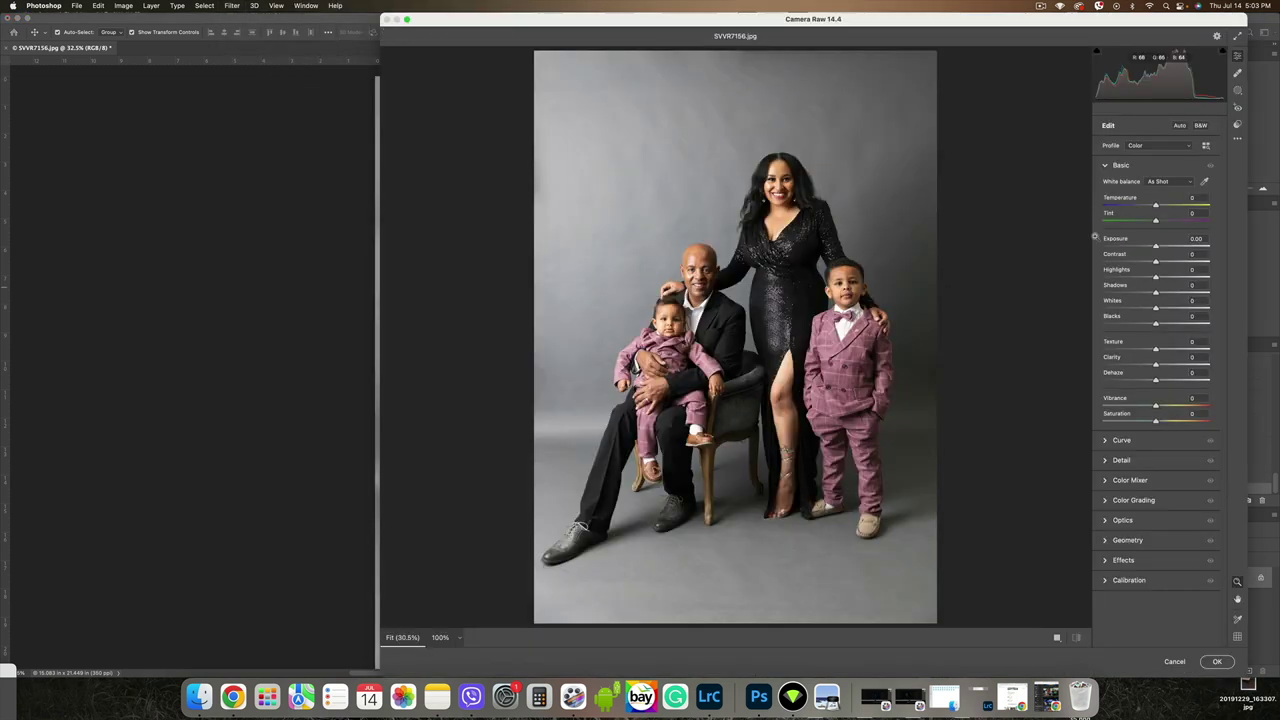
left_click_drag(1157, 205, 1155, 205)
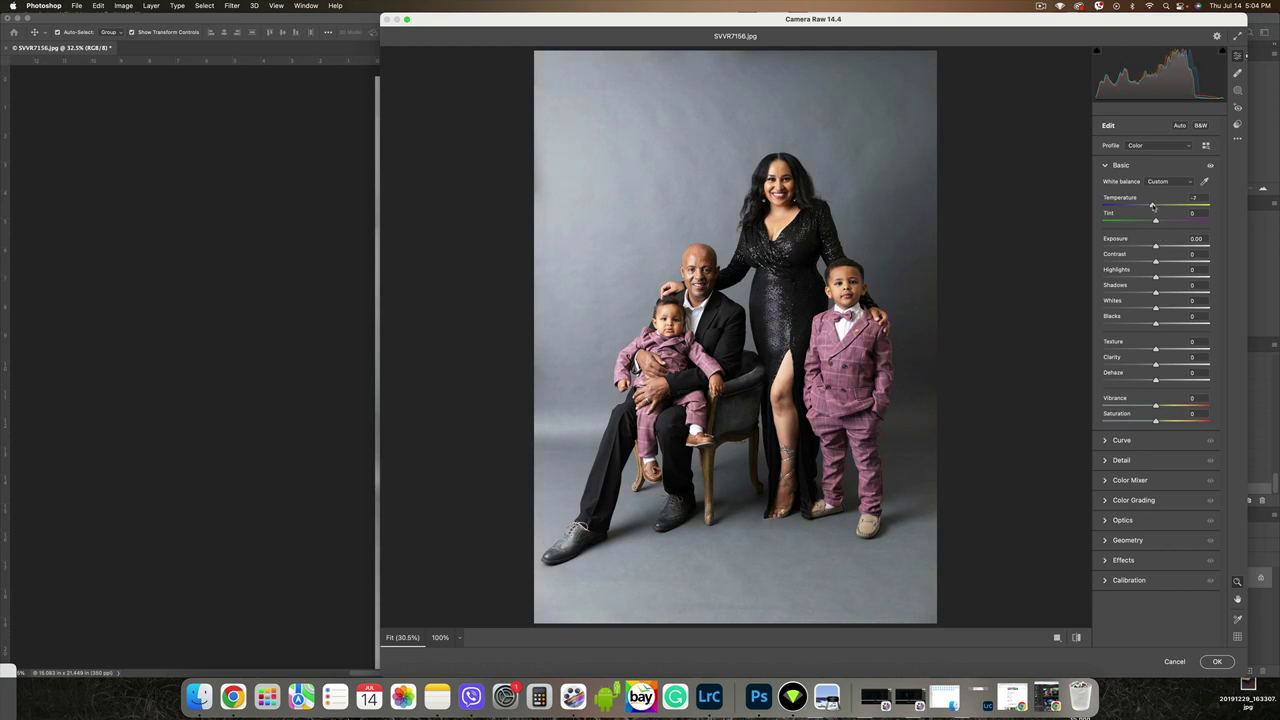
left_click_drag(1152, 205, 1151, 206)
left_click_drag(1151, 206, 1153, 206)
- Lower Highlights to -20 and apply the Camera Raw filter
left_click_drag(1137, 279, 1091, 279)
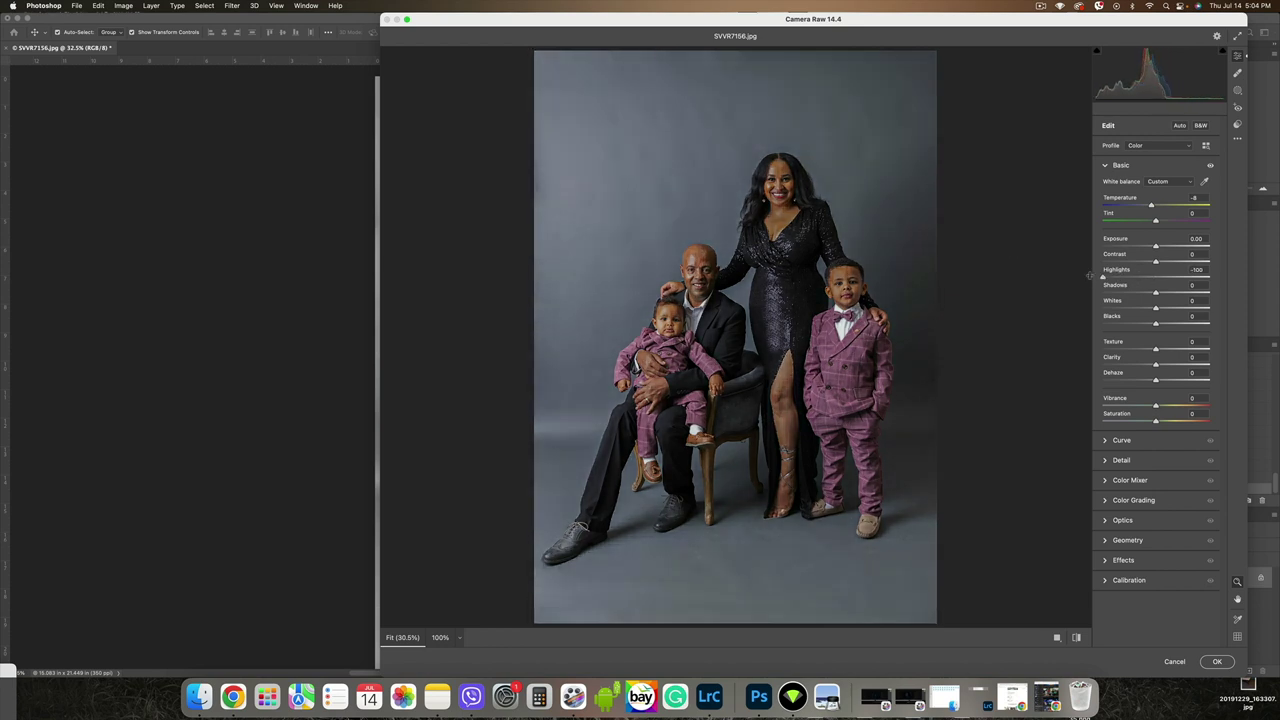
left_click_drag(1106, 279, 1145, 281)
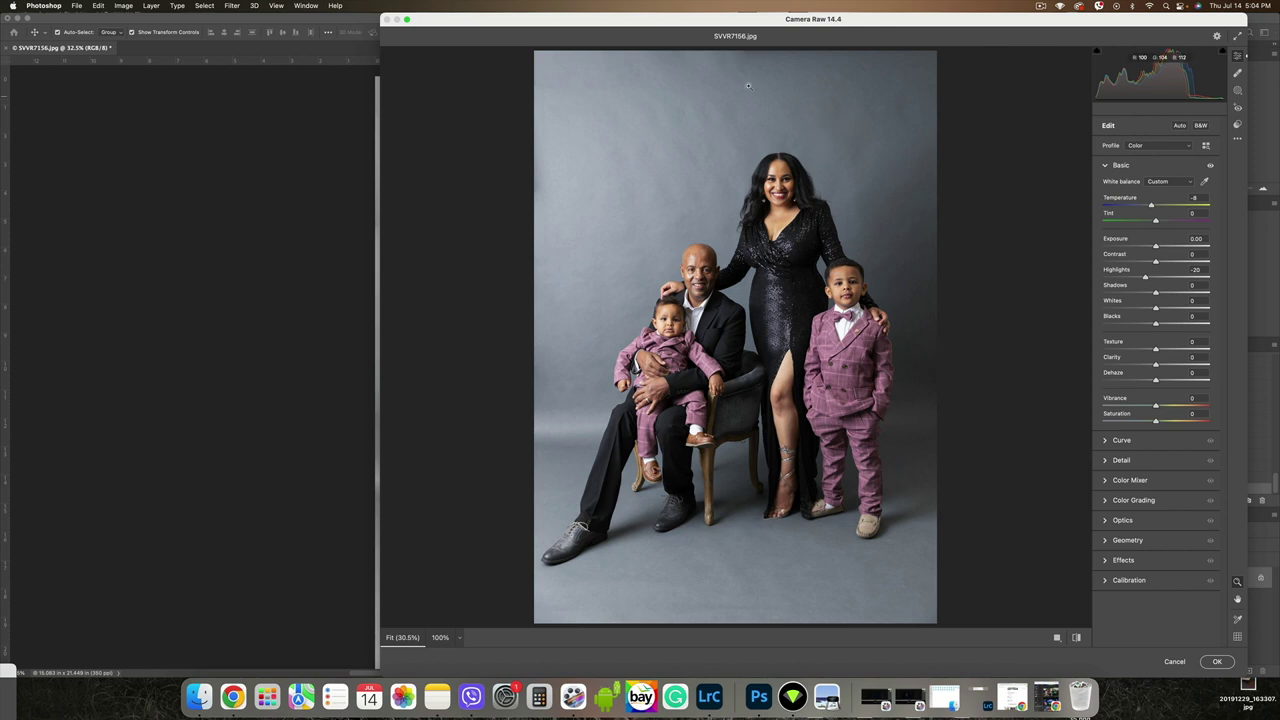
left_click(1219, 664)
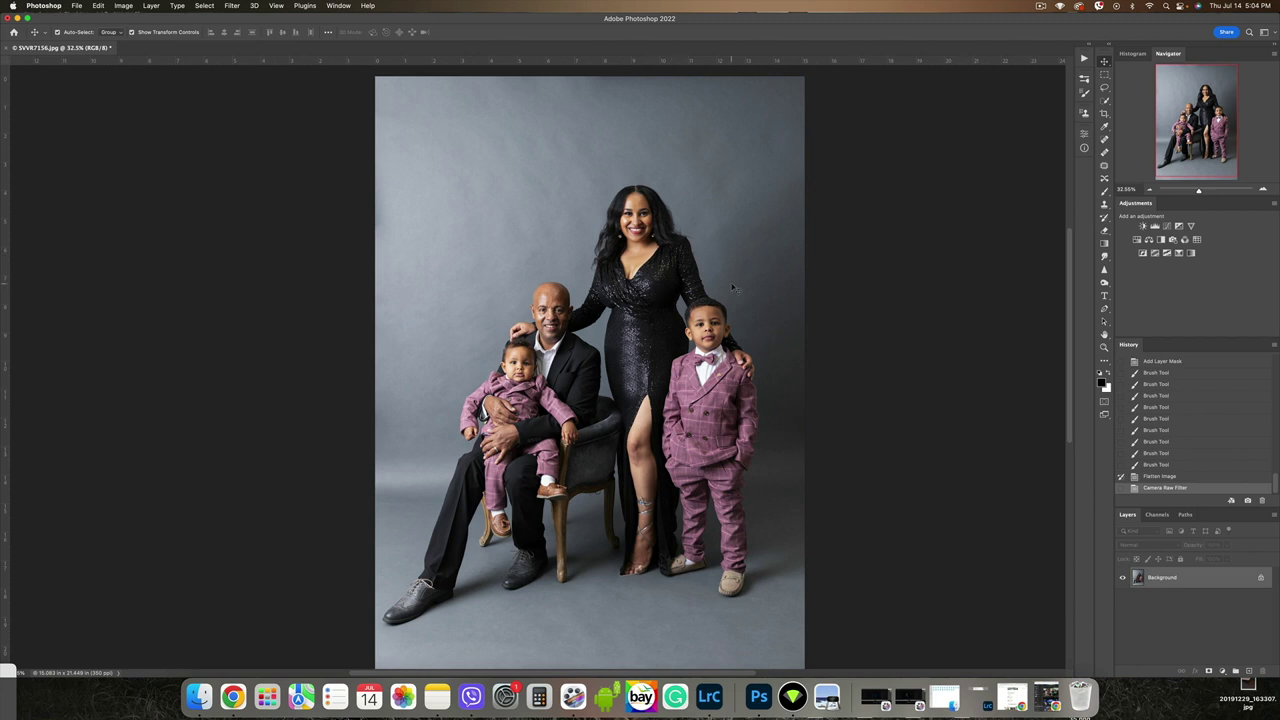
- Patch the shiny spots on the woman's forehead
left_click(1105, 165)
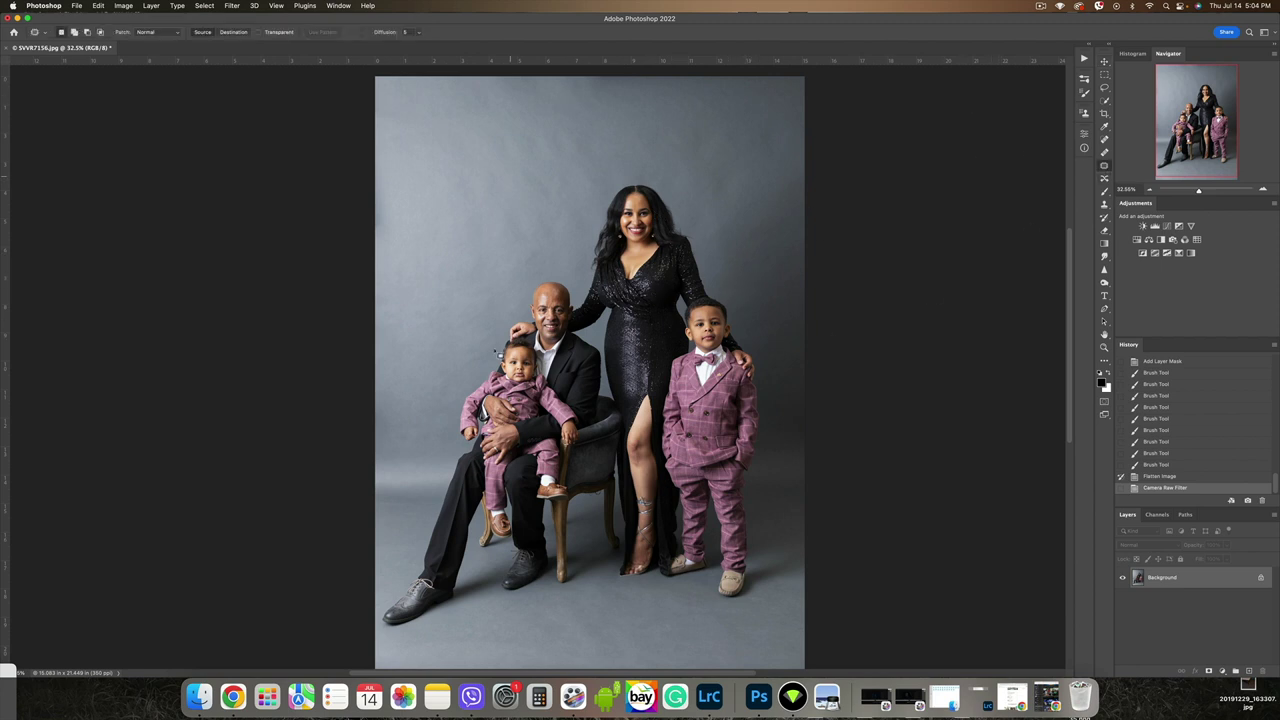
scroll(630, 190, "up", 3)
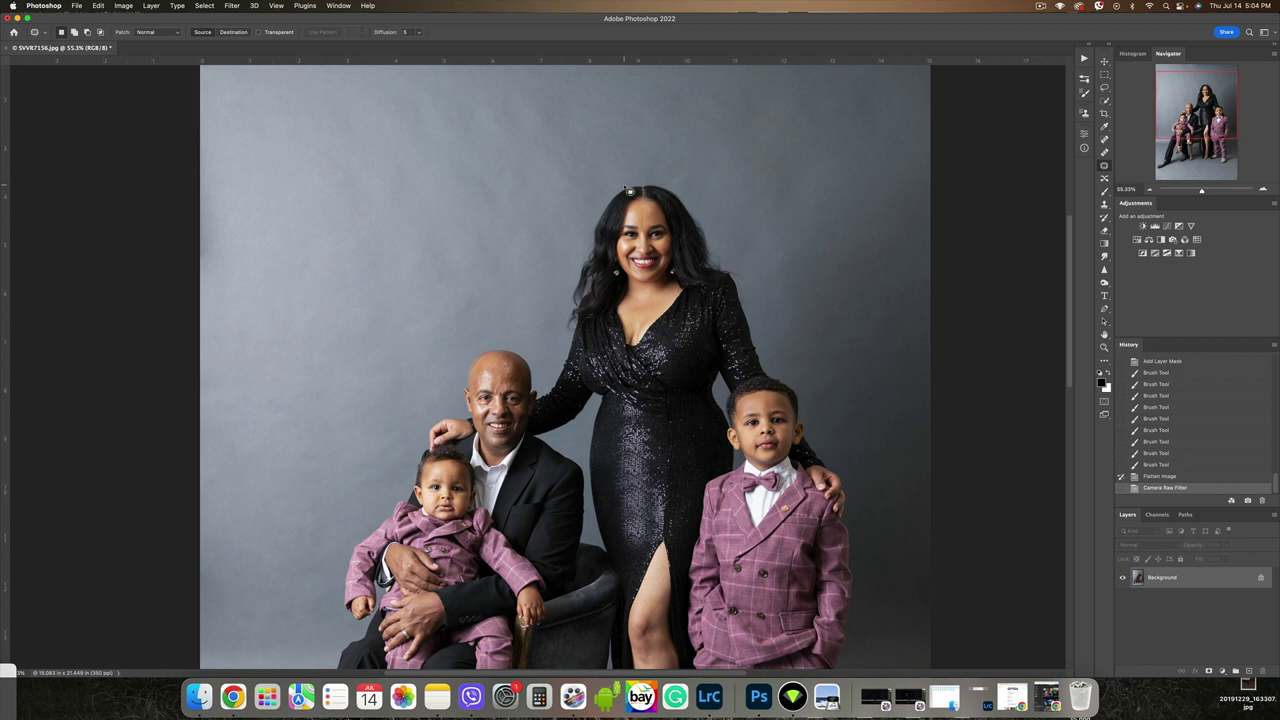
scroll(660, 215, "up", 3)
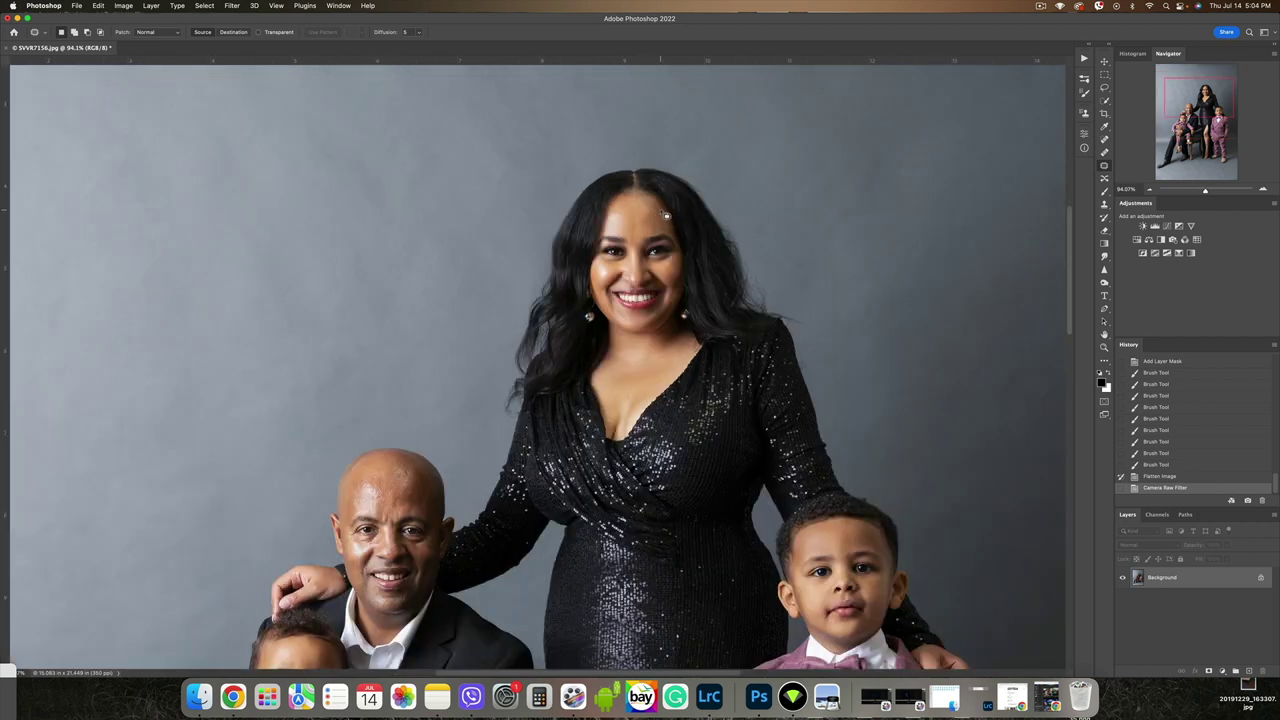
mouse_move(637, 214)
left_mouse_down()
mouse_move(632, 237)
mouse_move(660, 246)
left_mouse_up()
key("super+d")
key("ctrl+d")
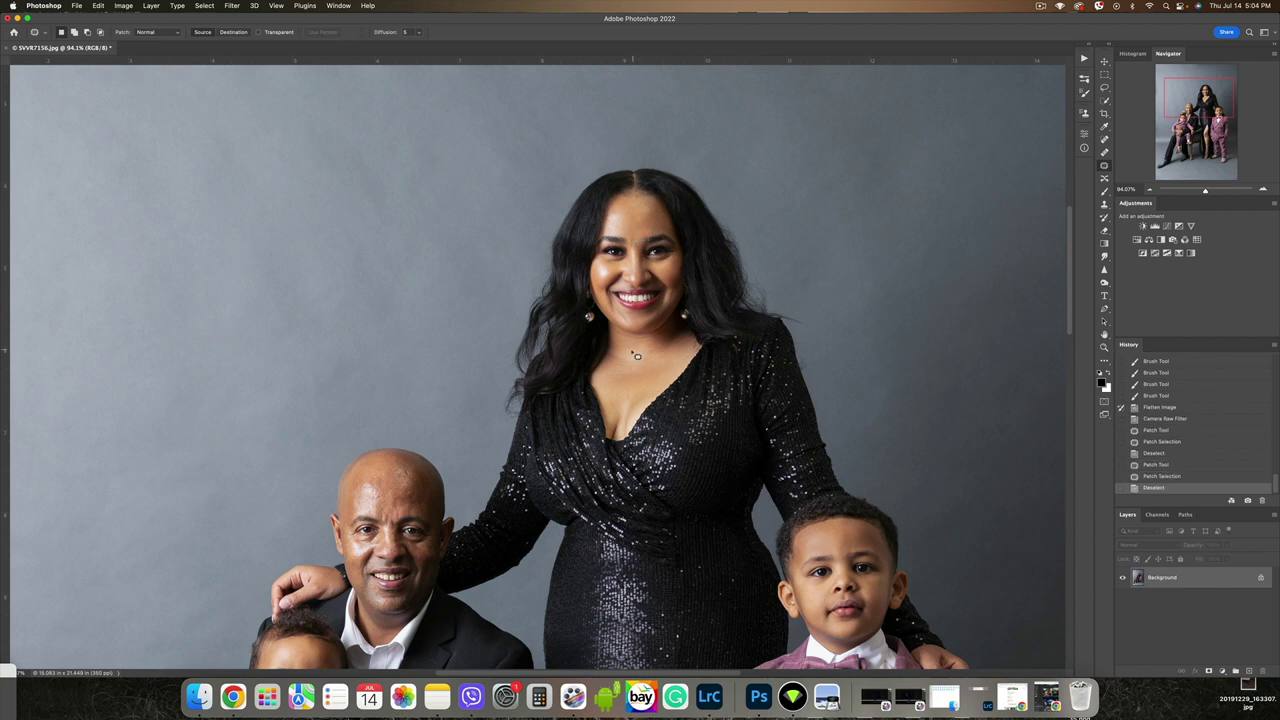
key("super+d")
- Patch the marks on the woman's upper chest below the neck
mouse_move(627, 336)
left_mouse_down()
mouse_move(634, 353)
mouse_move(613, 356)
mouse_move(636, 368)
mouse_move(677, 354)
mouse_move(626, 374)
mouse_move(664, 362)
left_mouse_up()
key("super+d")
mouse_move(644, 366)
left_mouse_down()
mouse_move(626, 374)
mouse_move(635, 391)
mouse_move(603, 370)
left_mouse_up()
left_click_drag(614, 382, 617, 394)
left_click(681, 326)
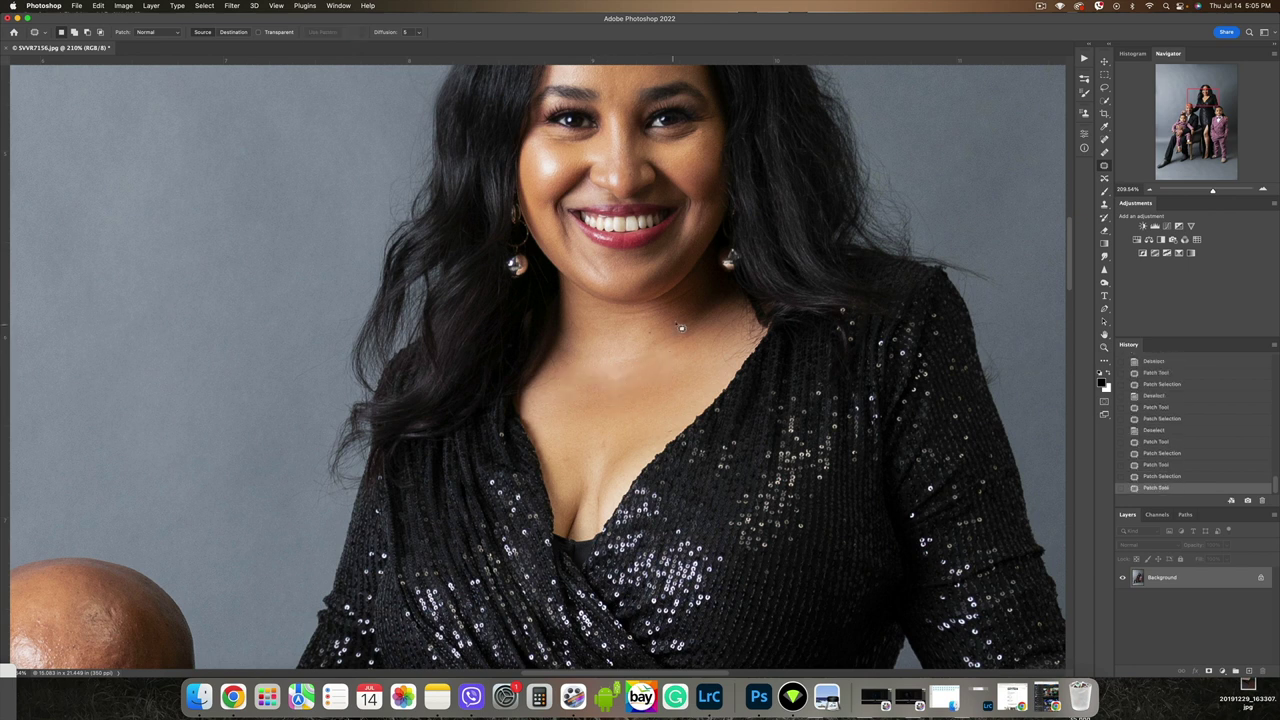
- Smooth the creases on the woman's neck and a spot on her chest with the Patch tool
mouse_move(705, 292)
left_mouse_down()
mouse_move(686, 303)
mouse_move(704, 295)
left_mouse_up()
mouse_move(684, 305)
left_mouse_down()
mouse_move(616, 318)
mouse_move(687, 321)
mouse_move(662, 367)
mouse_move(689, 295)
mouse_move(667, 319)
mouse_move(690, 291)
left_mouse_up()
key("super+d")
mouse_move(682, 299)
left_mouse_down()
mouse_move(677, 310)
mouse_move(682, 297)
left_mouse_up()
key("super+d")
left_click_drag(673, 303, 675, 320)
key("super+d")
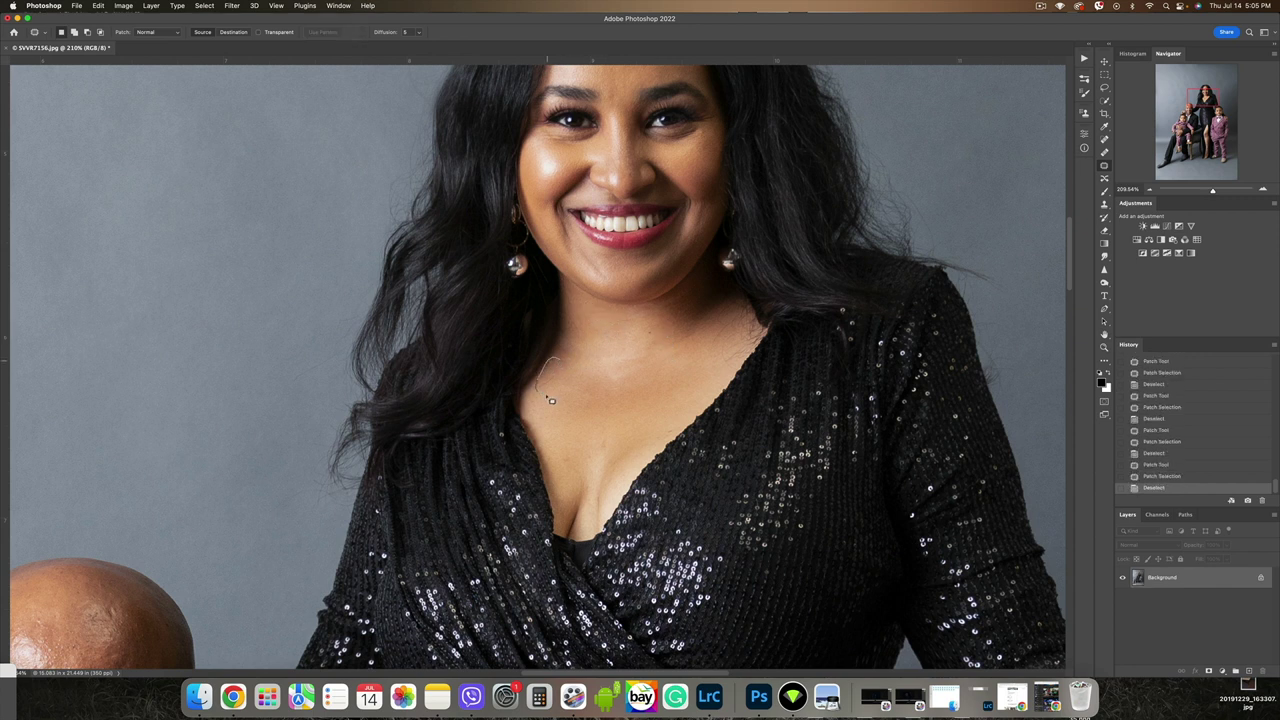
mouse_move(598, 420)
left_mouse_down()
mouse_move(595, 454)
mouse_move(618, 437)
mouse_move(576, 462)
mouse_move(606, 432)
left_mouse_up()
key("super+d")
- Patch the shiny highlights and blemishes on the seated man's forehead
scroll(663, 297, "down", 5)
scroll(600, 340, "left", 5)
left_click_drag(538, 375, 535, 368)
mouse_move(535, 371)
left_mouse_down()
mouse_move(528, 383)
mouse_move(521, 373)
left_mouse_up()
key("super+d")
mouse_move(523, 377)
left_mouse_down()
mouse_move(508, 402)
mouse_move(510, 391)
left_mouse_up()
key("super+d")
left_click_drag(509, 396, 522, 393)
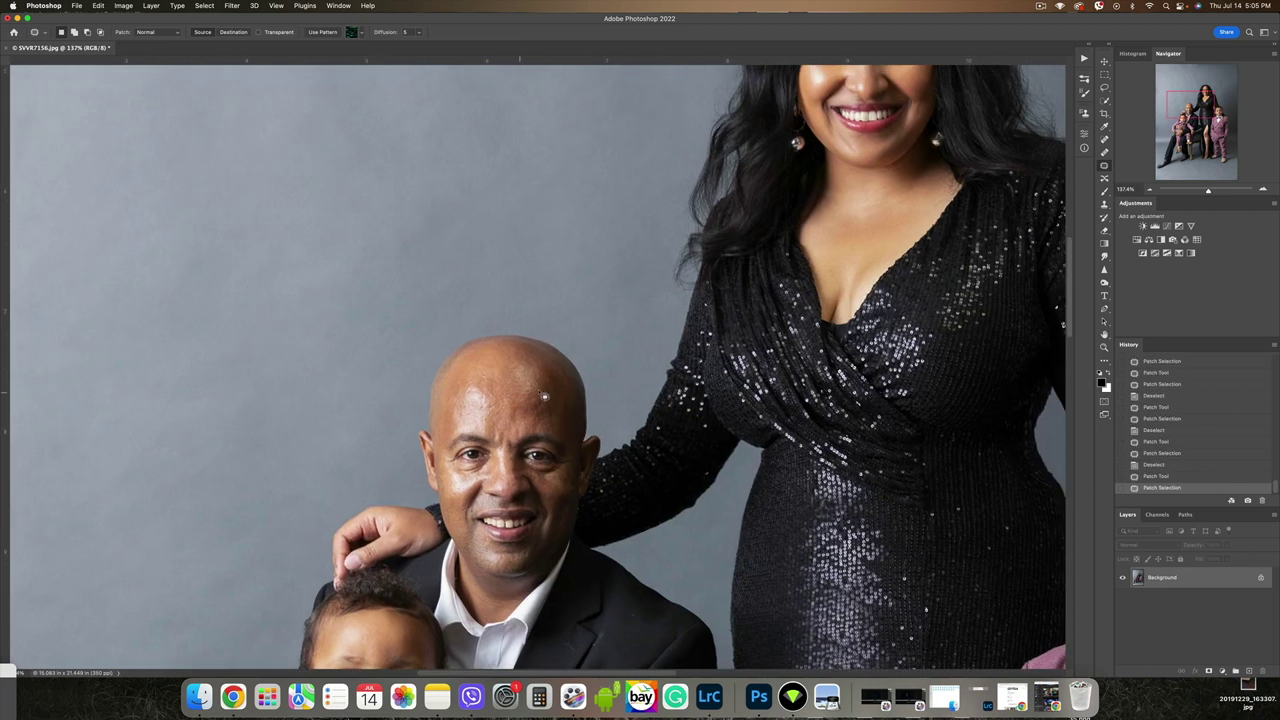
key("super+d")
- Patch the blemishes on the baby's face and a mark on the seated man's black jacket
scroll(651, 357, "down", 5)
left_click_drag(378, 410, 395, 410)
key("super+d")
mouse_move(648, 398)
left_mouse_down()
mouse_move(638, 417)
mouse_move(602, 418)
mouse_move(610, 432)
left_mouse_up()
key("super+d")
key("super+d")
left_click_drag(424, 465, 420, 482)
left_click_drag(404, 508, 419, 509)
key("super+d")
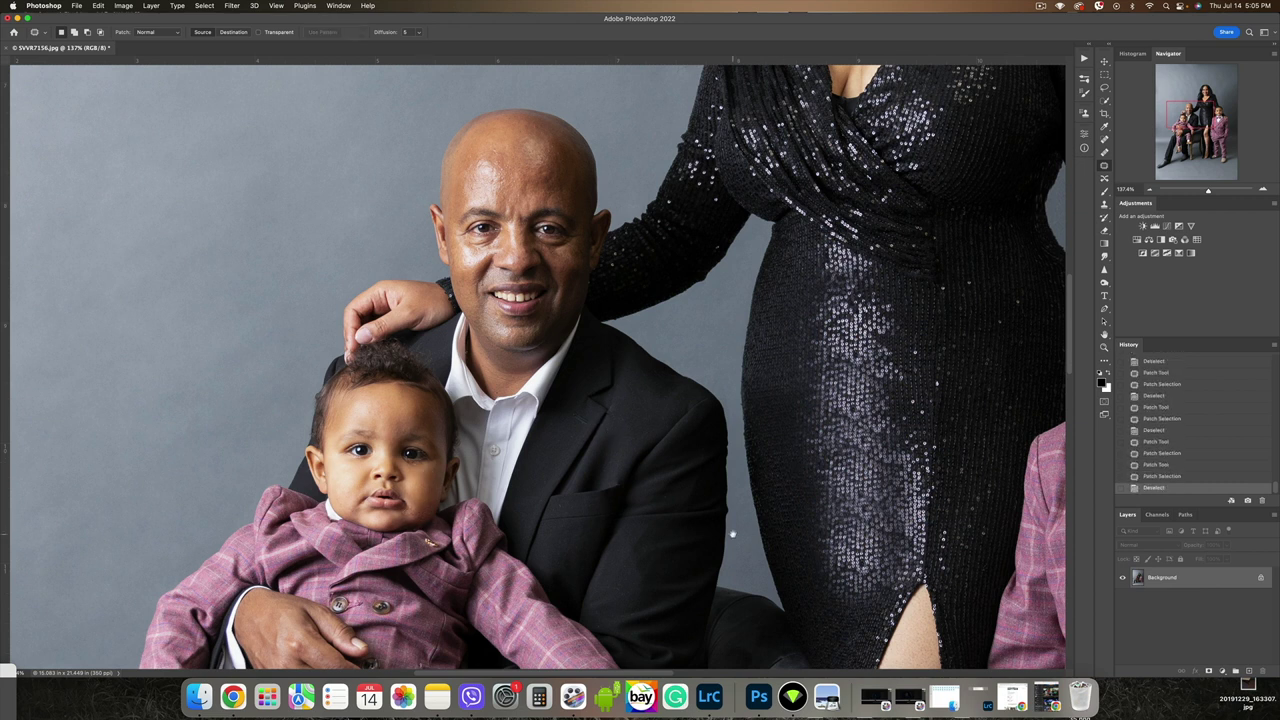
- Create a Dust & Scratches duplicate of the background with a layer mask and brush its smoothing onto the woman's face
scroll(540, 400, "right", 10)
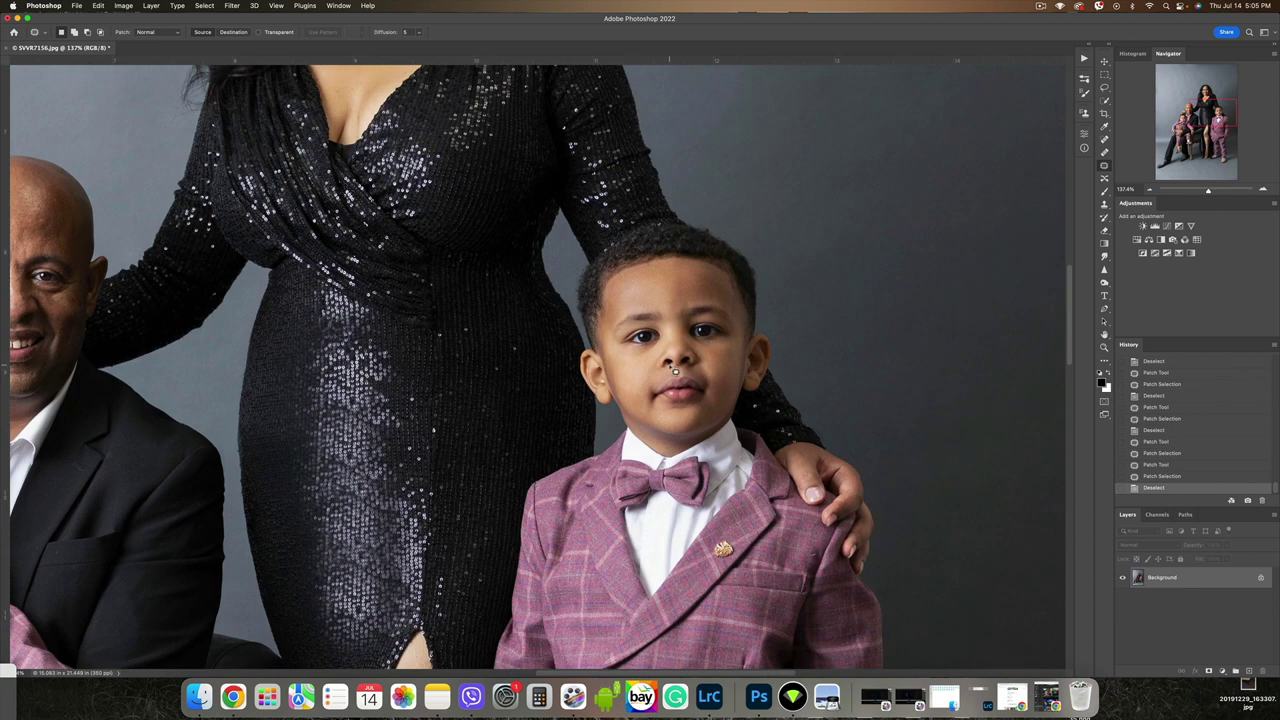
key("super+0")
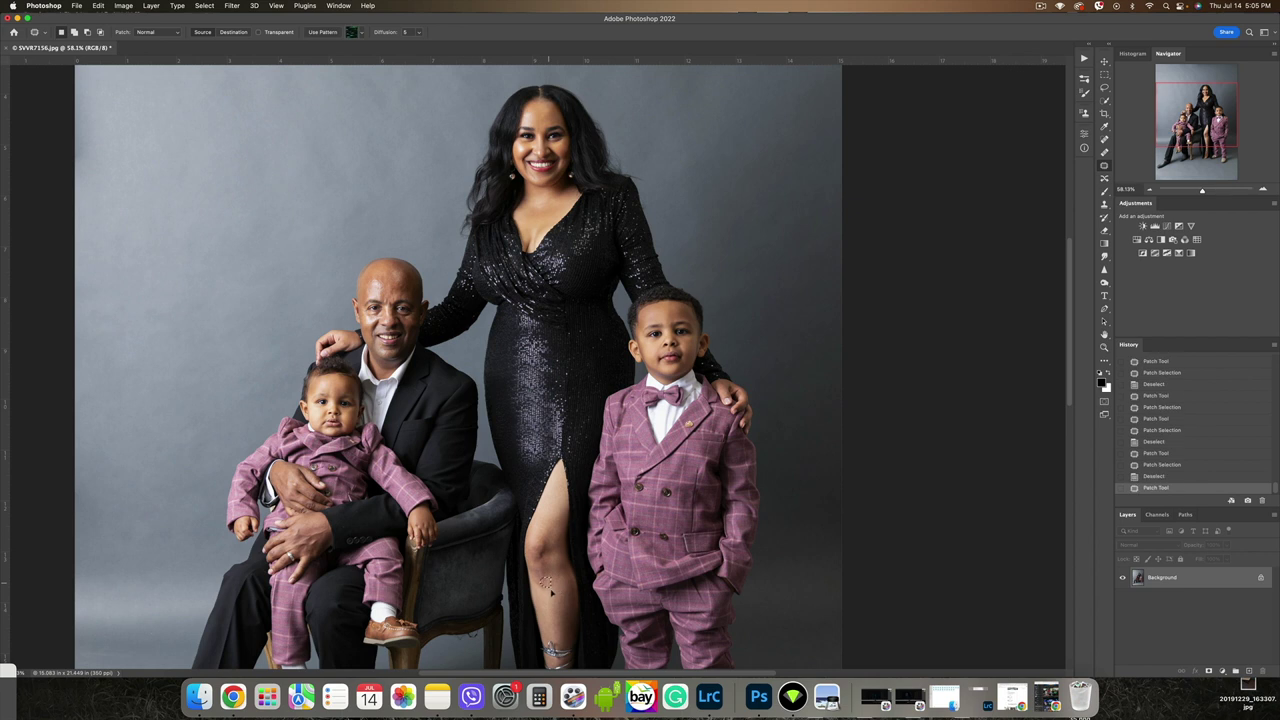
scroll(763, 378, "down", 2)
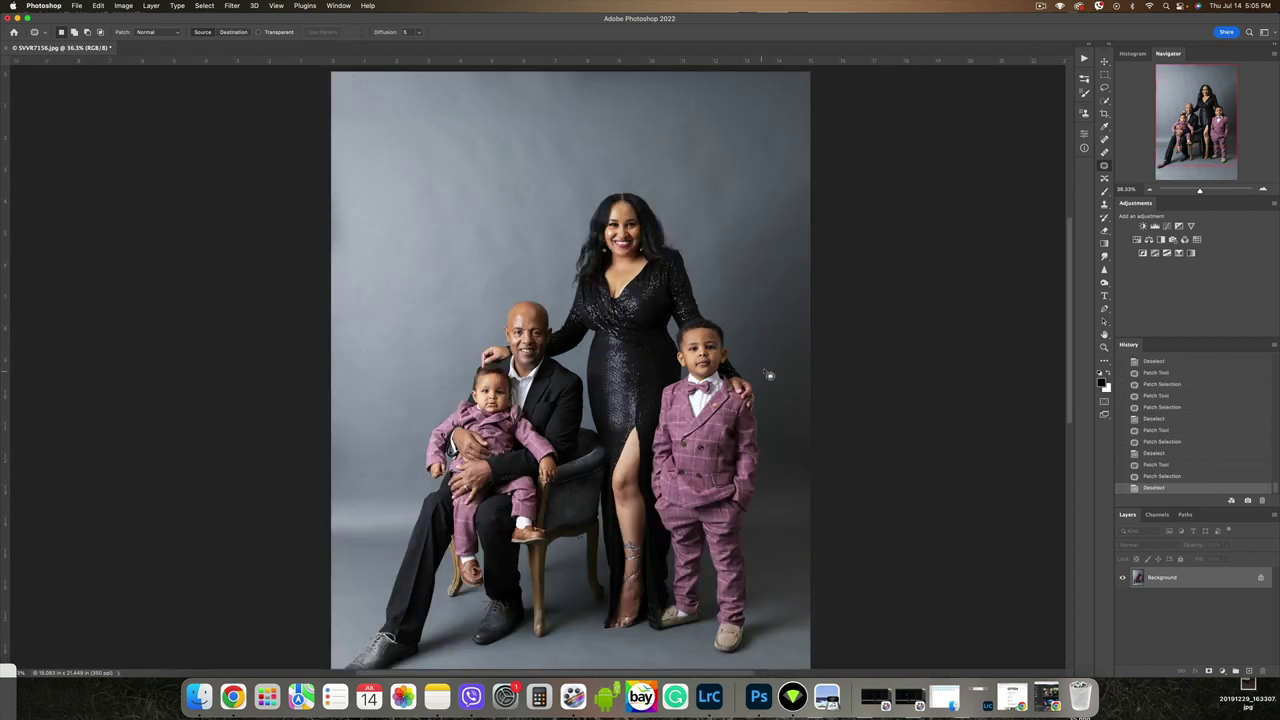
key("F2")
scroll(625, 212, "up", 5)
left_click(622, 208)
left_click(614, 208)
scroll(622, 205, "up", 3)
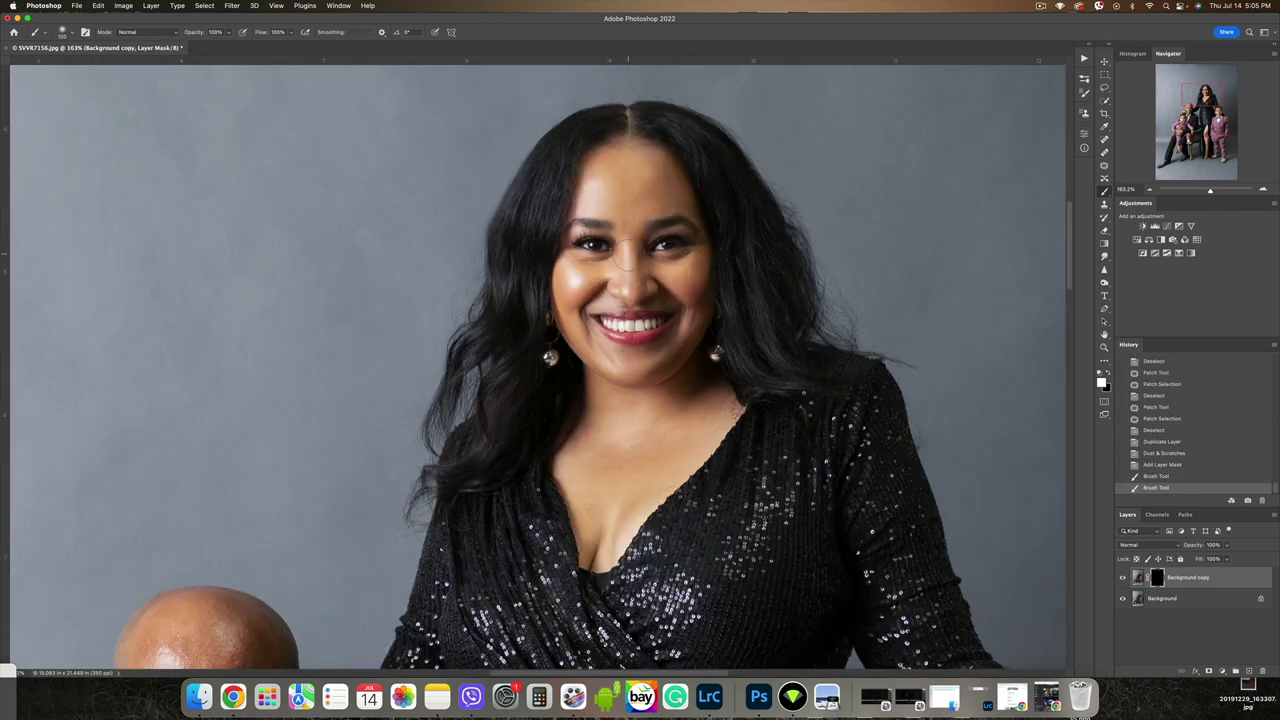
- Brush more of the smoothing onto the woman's nose, cheeks, chin and forehead through the layer mask at 40% brush opacity
scroll(630, 235, "up", 3)
left_click(630, 280)
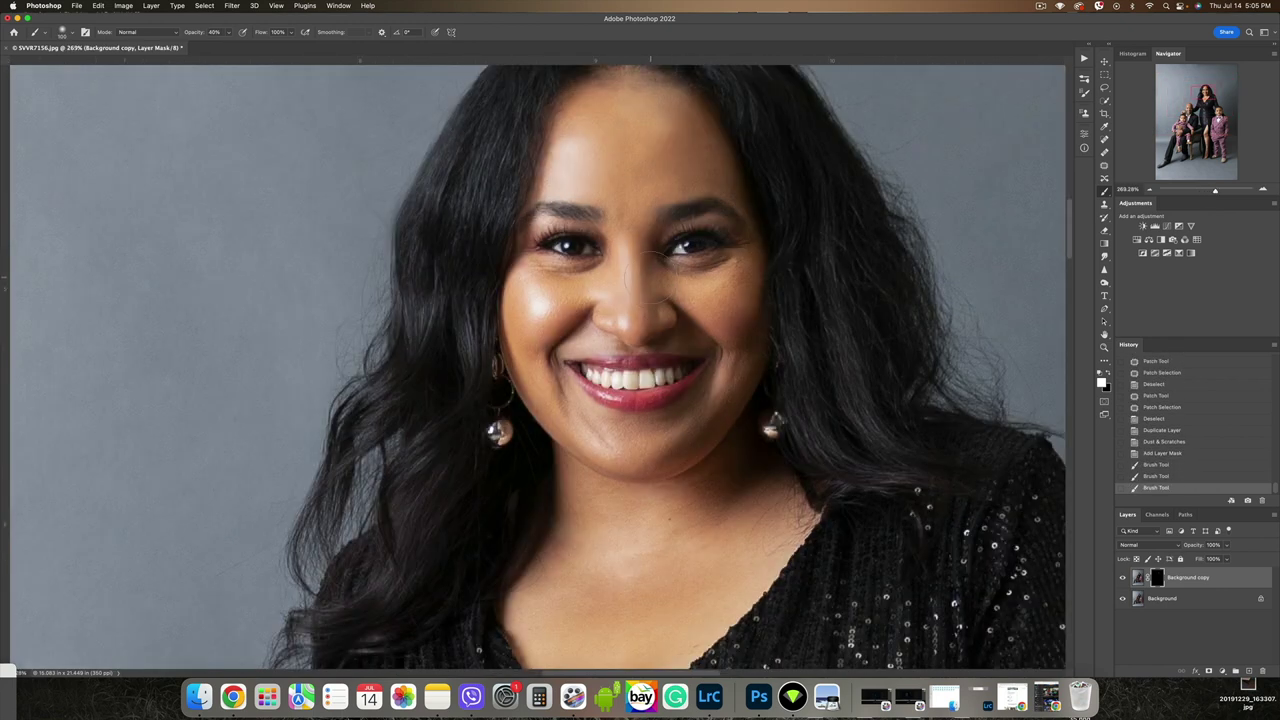
left_click(745, 318)
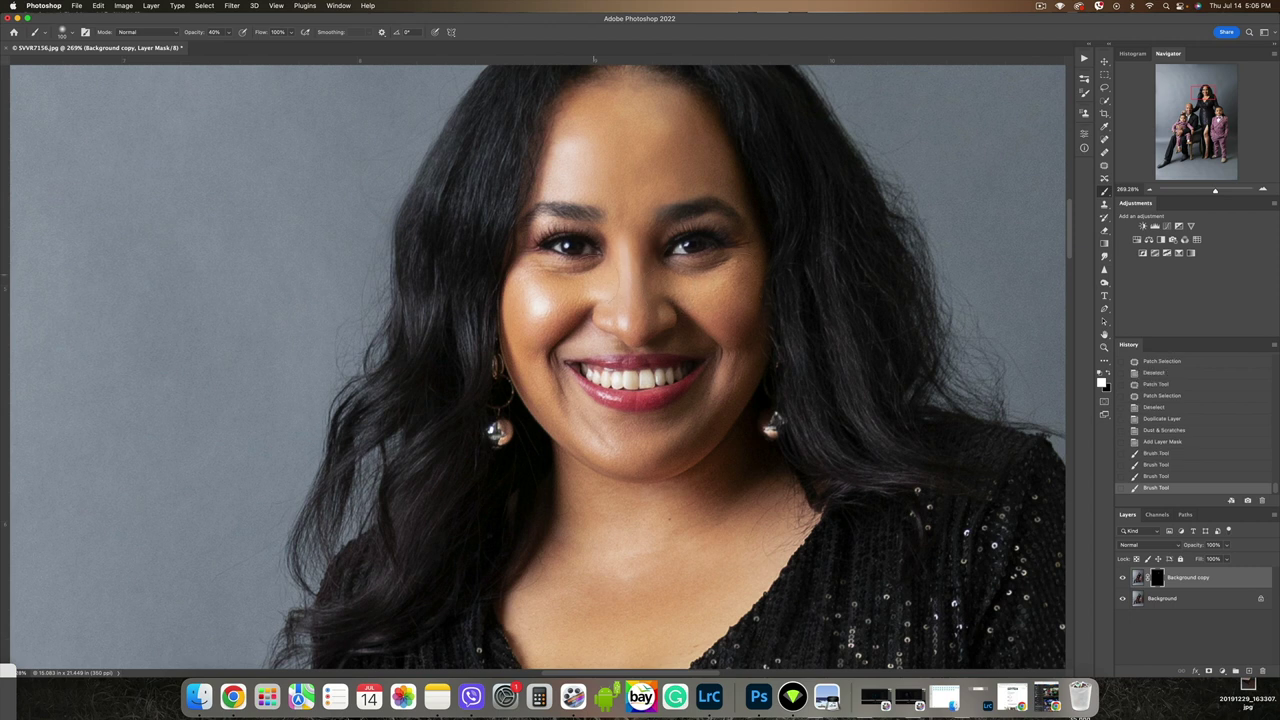
left_click_drag(528, 300, 535, 385)
mouse_move(609, 431)
left_mouse_down()
mouse_move(675, 432)
mouse_move(735, 400)
left_mouse_up()
left_click_drag(700, 160, 662, 150)
scroll(710, 145, "down", 3)
scroll(710, 145, "down", 2)
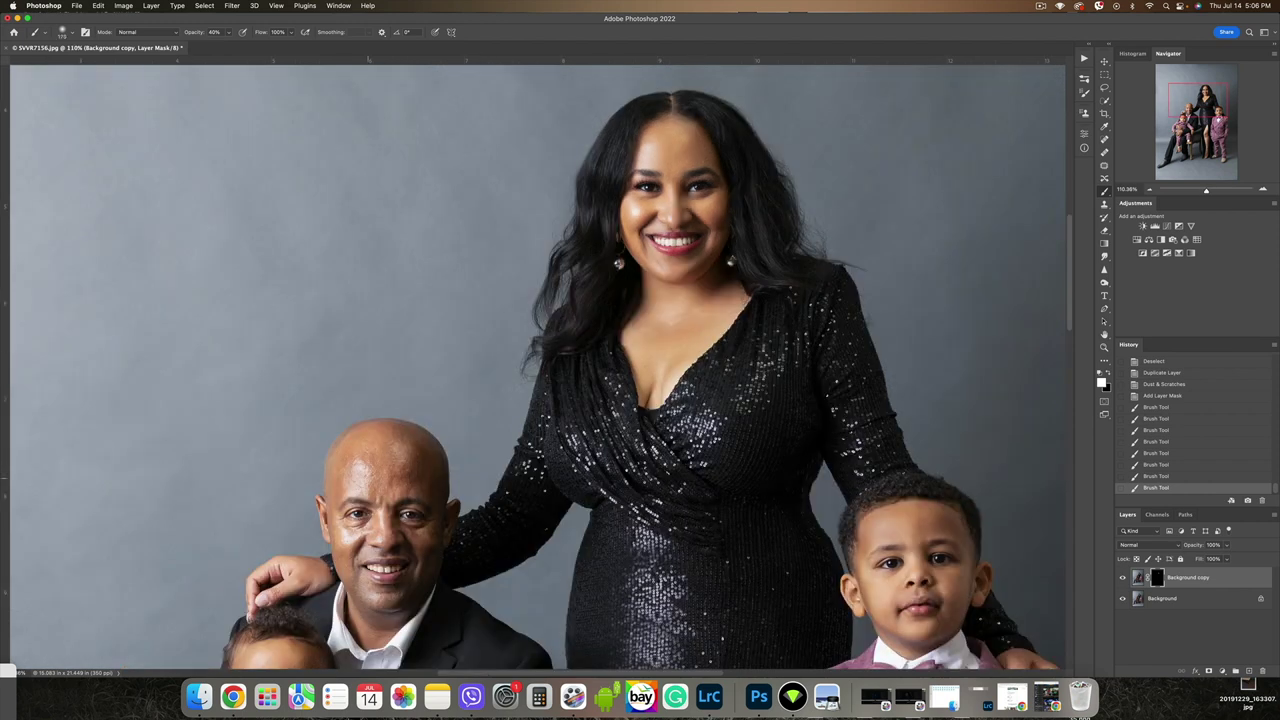
- Brush the masked smoothing onto the seated man's forehead and cheeks and the baby's face at 40% brush opacity
left_click(413, 475)
mouse_move(387, 454)
left_mouse_down()
mouse_move(420, 454)
mouse_move(568, 326)
mouse_move(512, 318)
left_mouse_up()
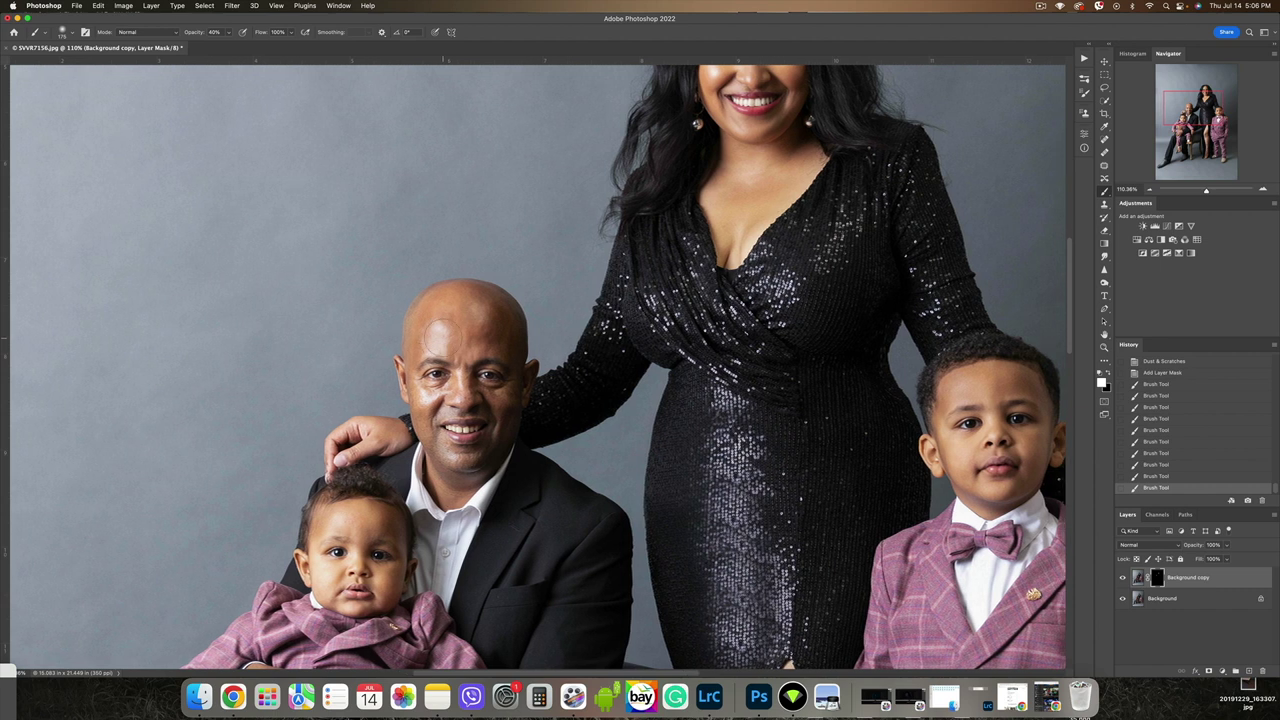
left_click(436, 398)
left_click_drag(431, 330, 437, 340)
scroll(486, 402, "up", 3)
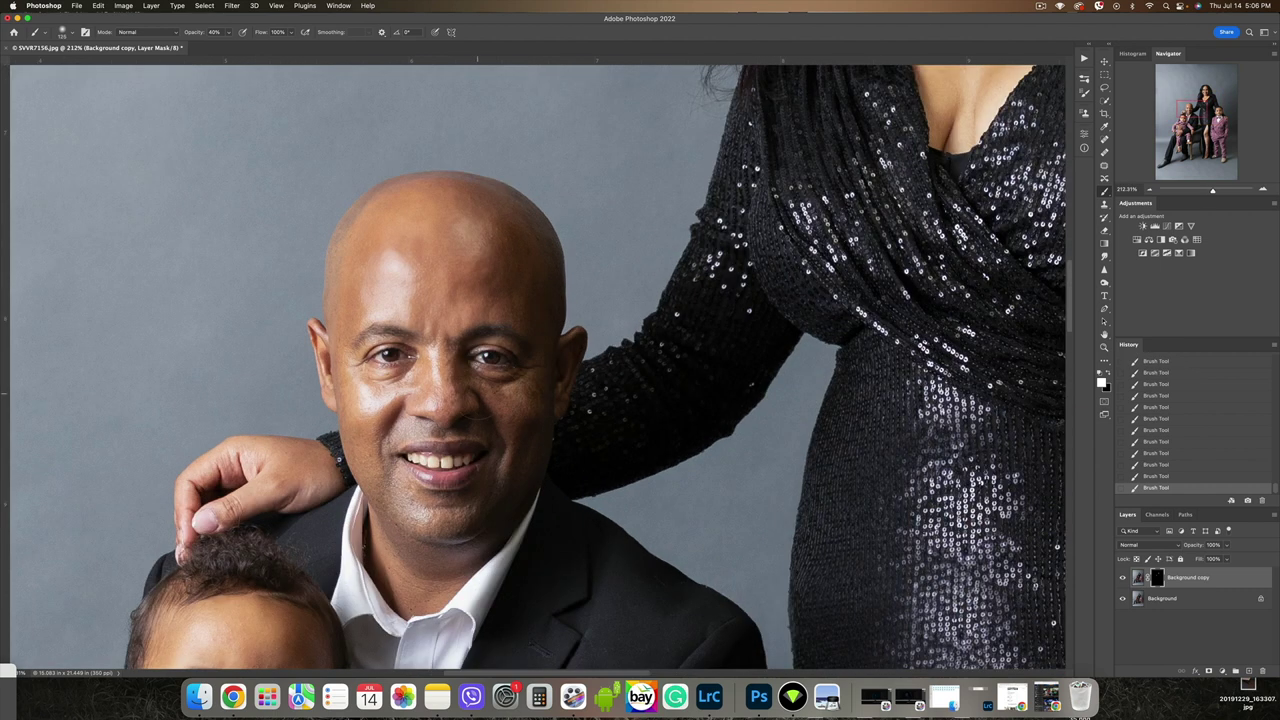
scroll(530, 357, "down", 2)
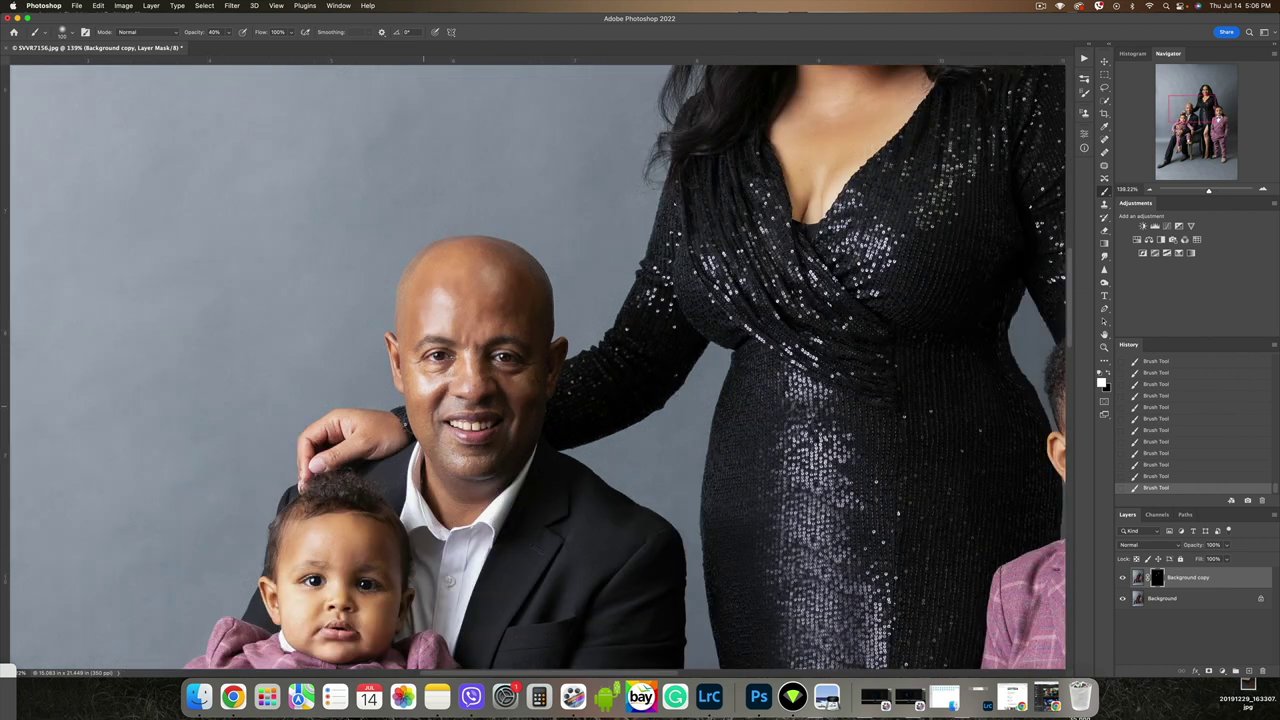
scroll(470, 380, "down", 3)
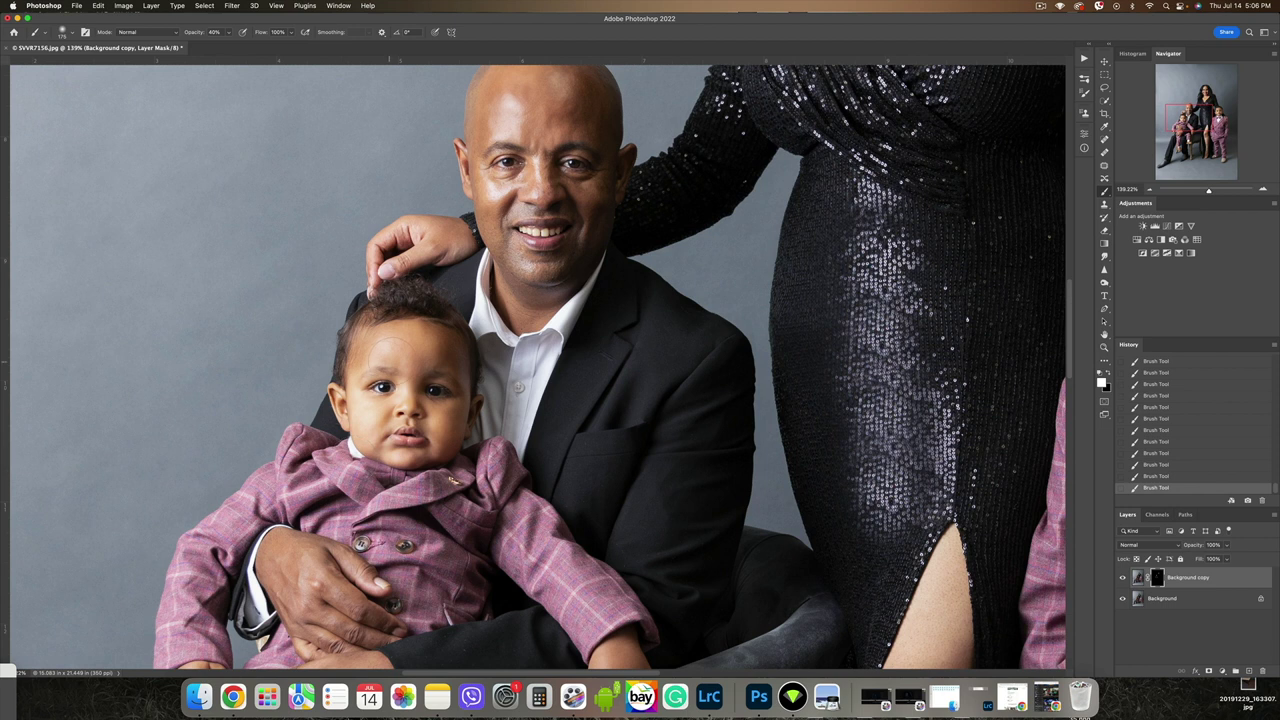
- Flatten the smoothing layer into the background
scroll(397, 402, "down", 10)
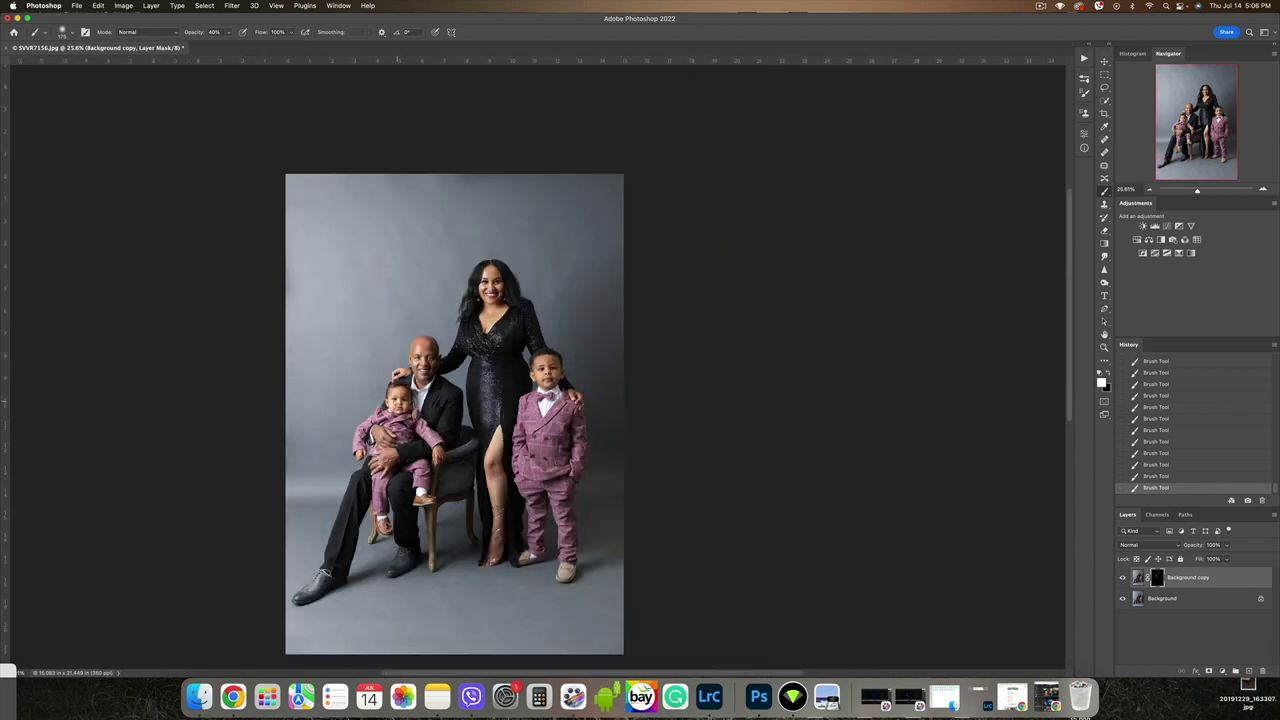
scroll(398, 397, "up", 4)
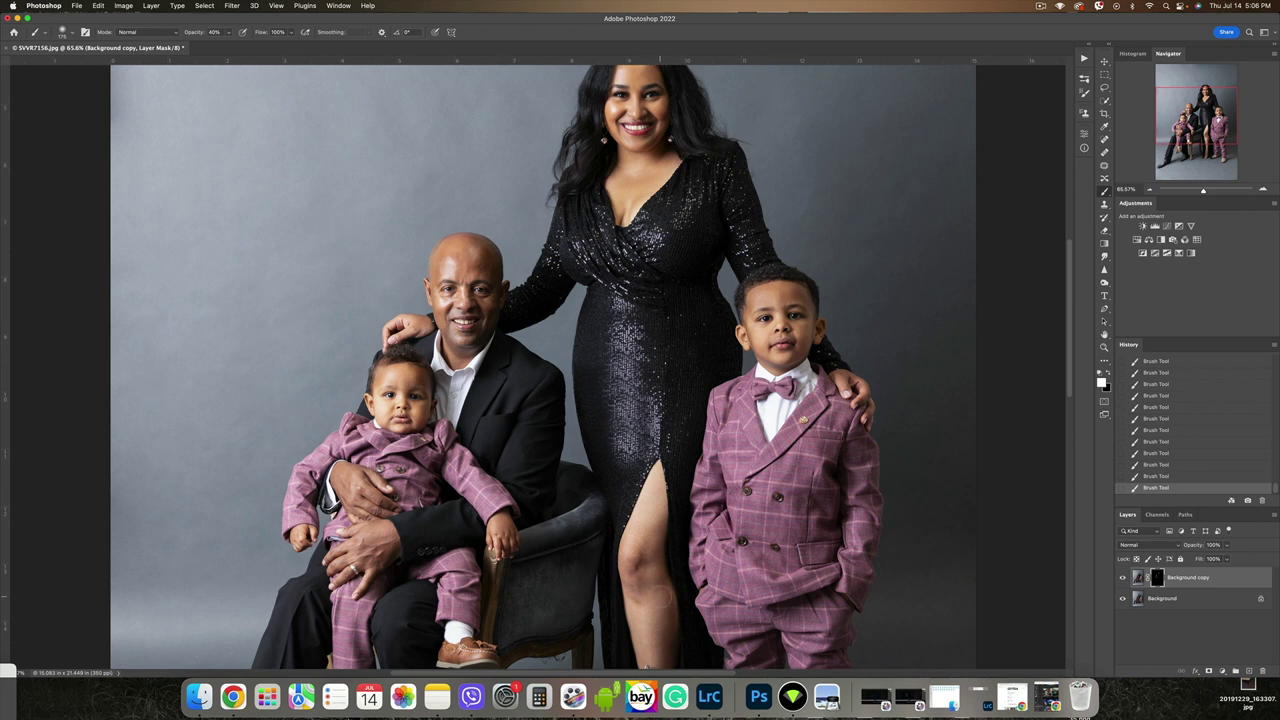
scroll(613, 433, "down", 5)
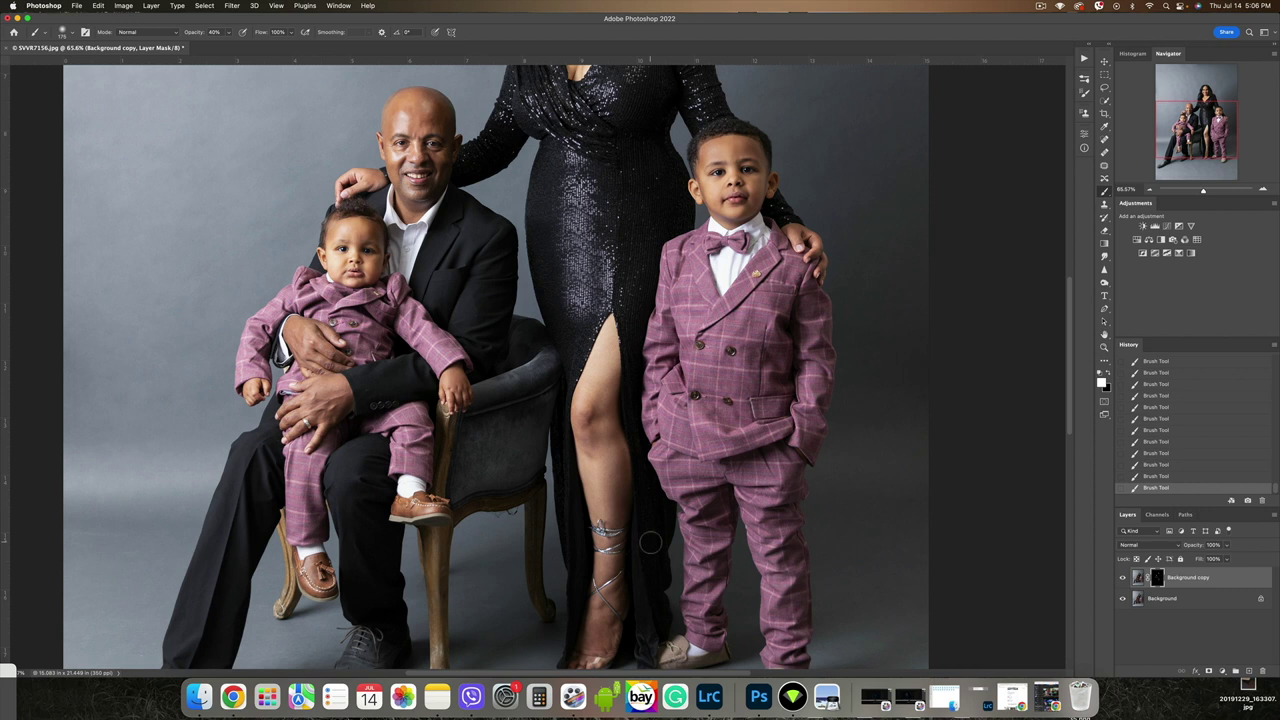
scroll(651, 540, "down", 3)
key("v")
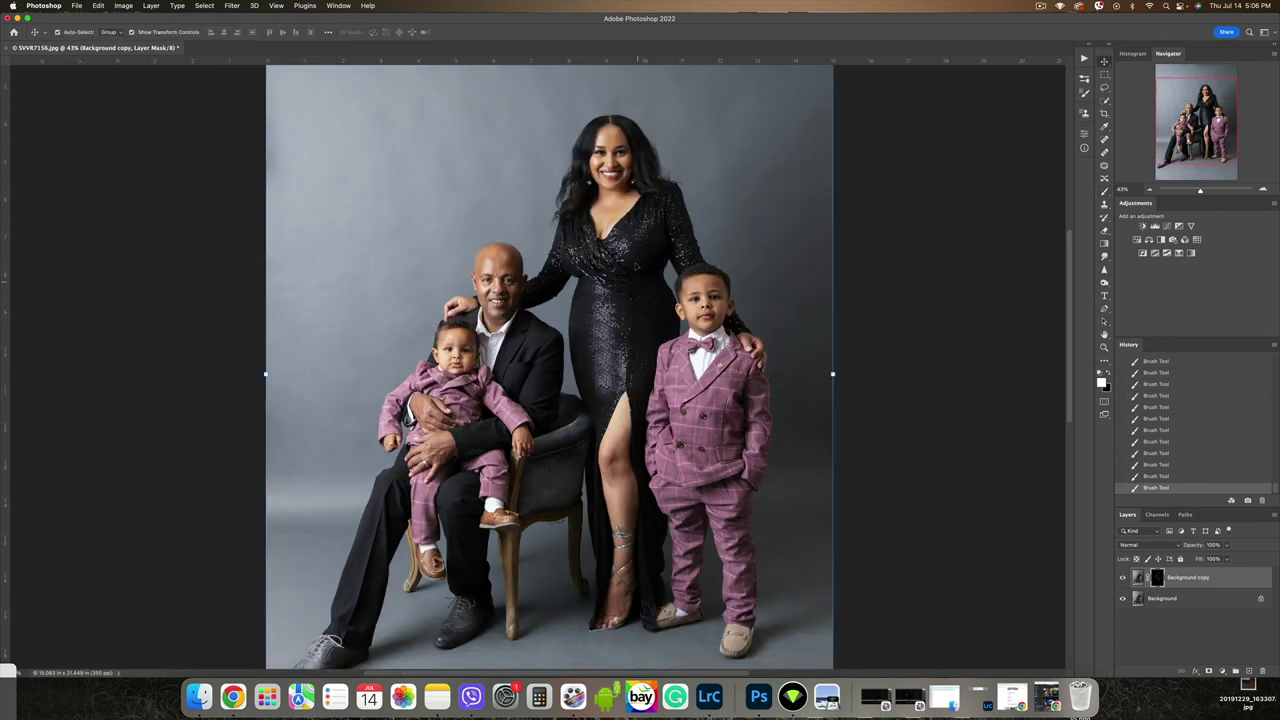
key("shift+super+e")
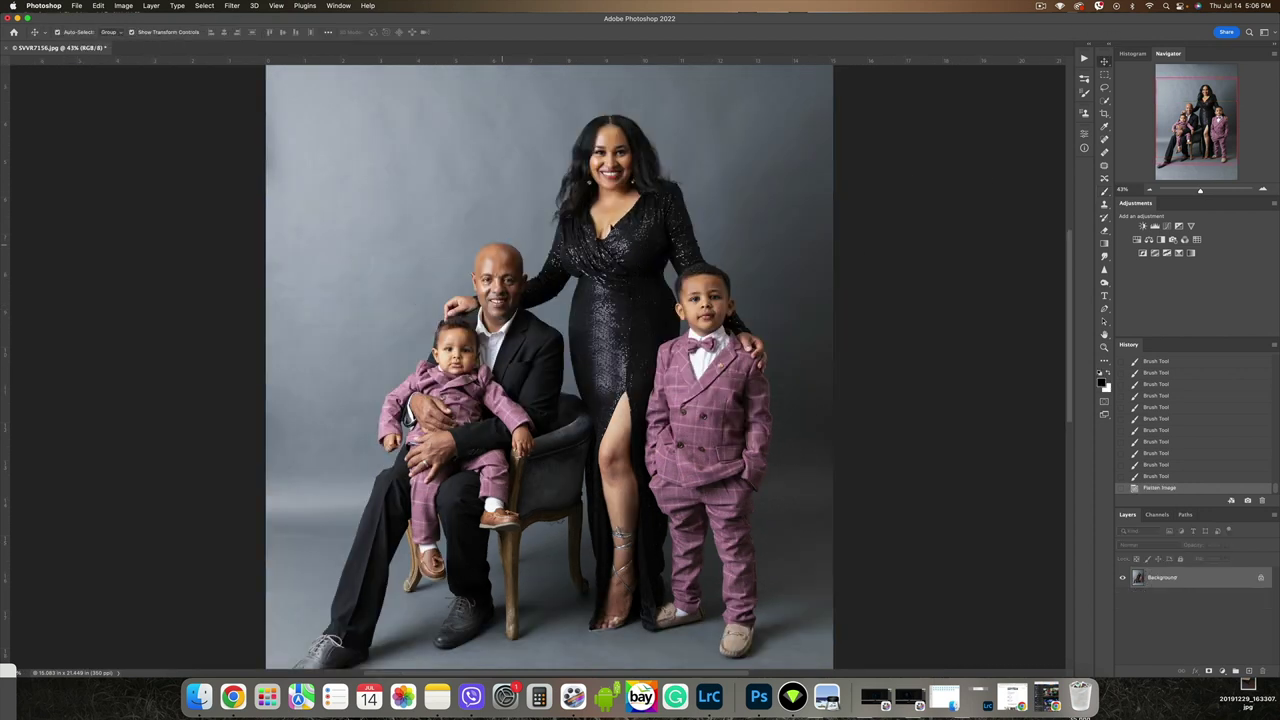
- Set a smaller brush to 30% opacity and duplicate the background layer for toning down skin shine
key("b")
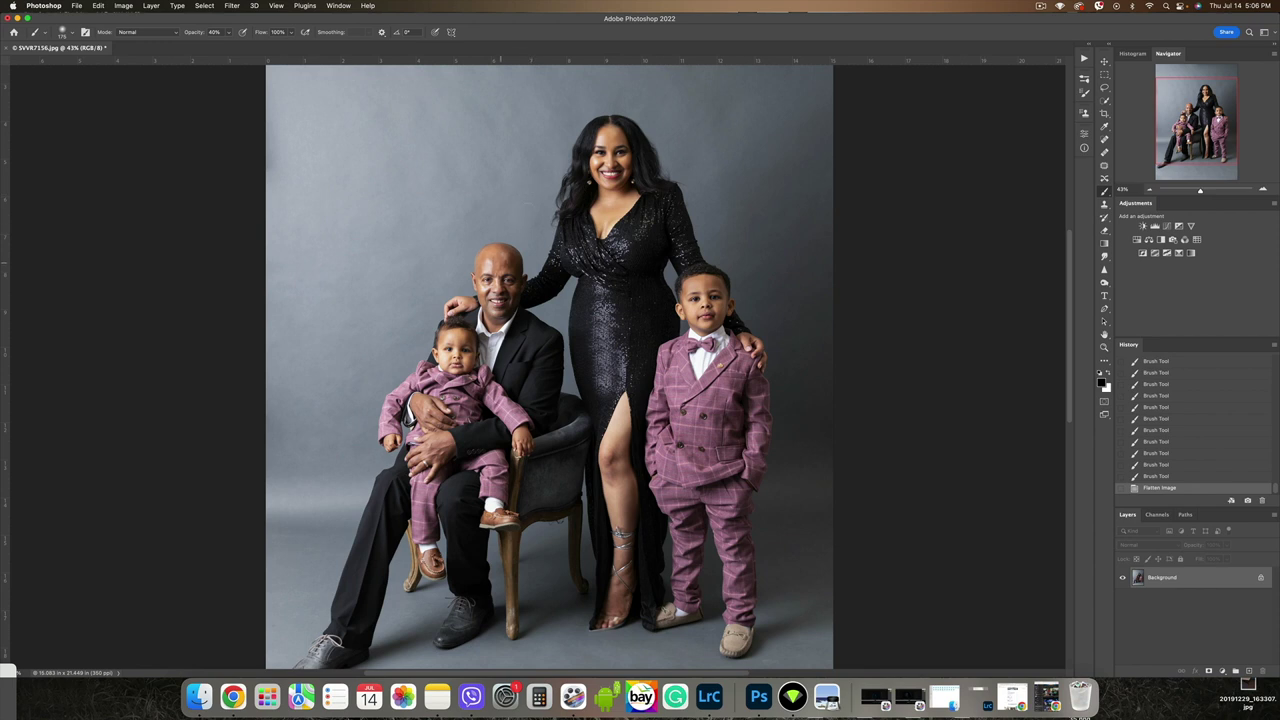
scroll(496, 262, "up", 5)
key("bracketleft")
key("bracketleft")
key("bracketleft")
key("3")
scroll(496, 262, "up", 3)
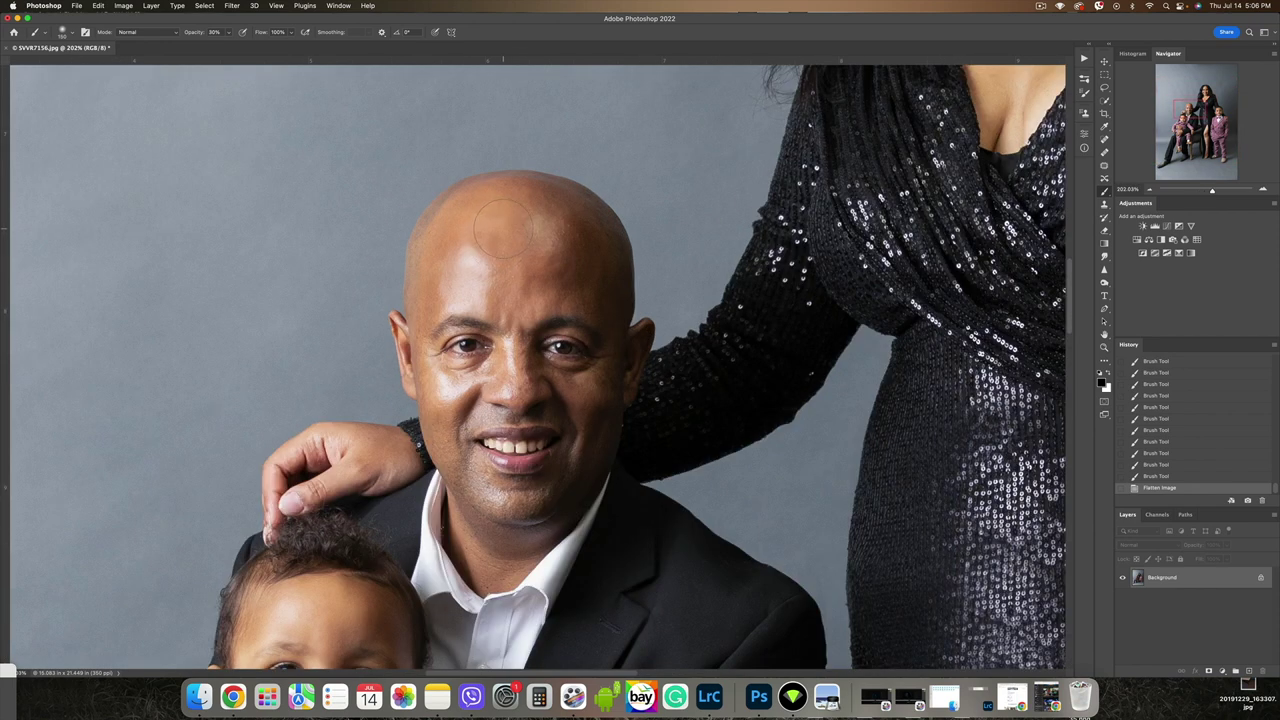
left_click_drag(1222, 582, 1248, 670)
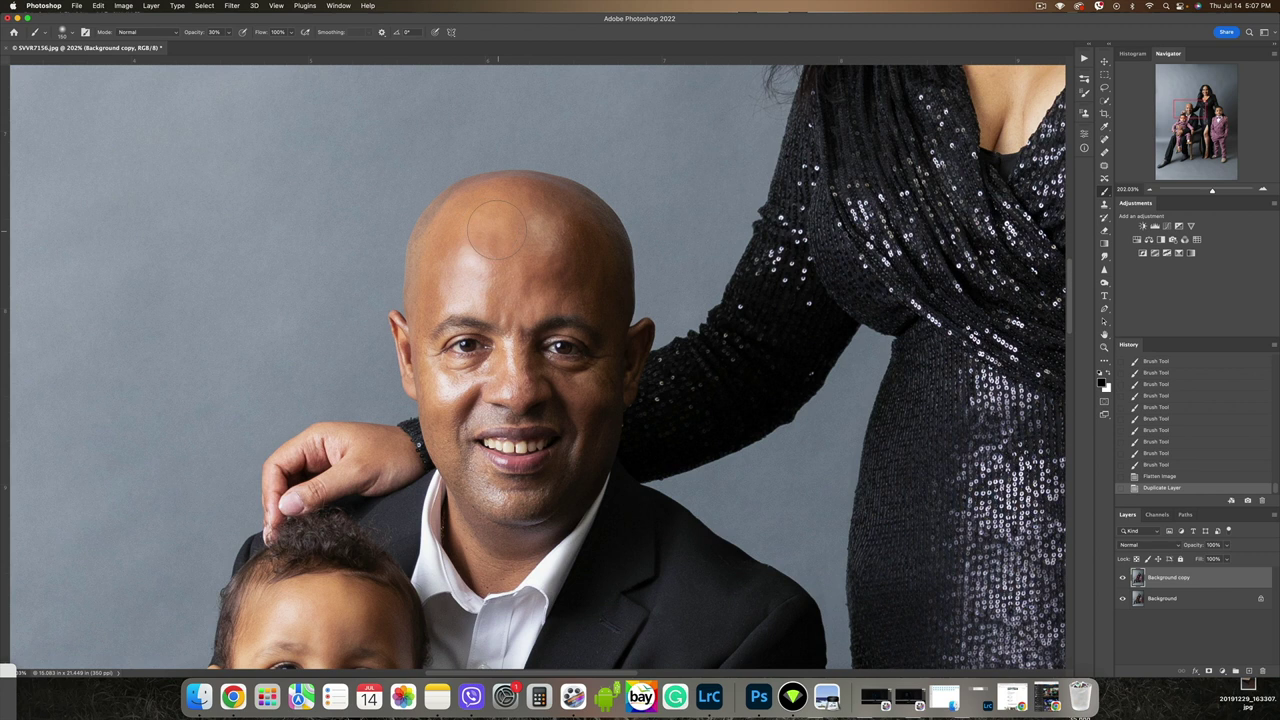
- Sample the seated man's skin tone and paint over the shiny highlights on his forehead
left_click(497, 229, "alt")
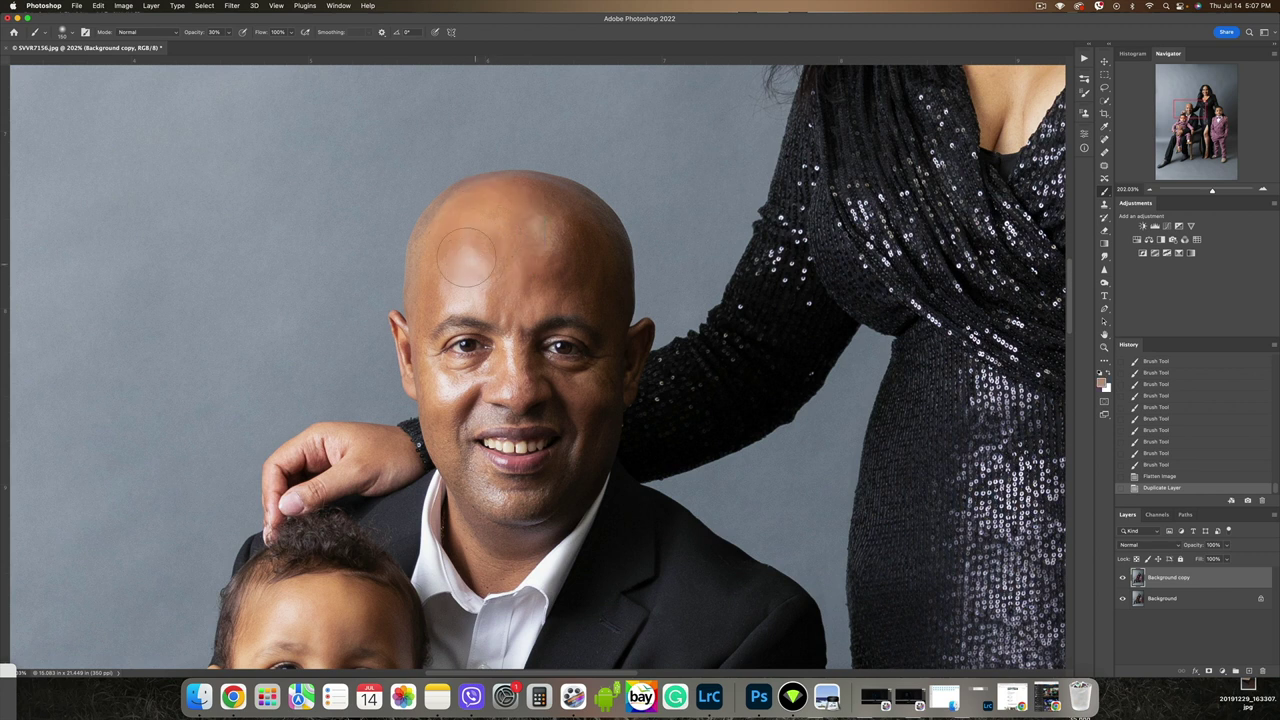
left_click(477, 263)
left_click(475, 270)
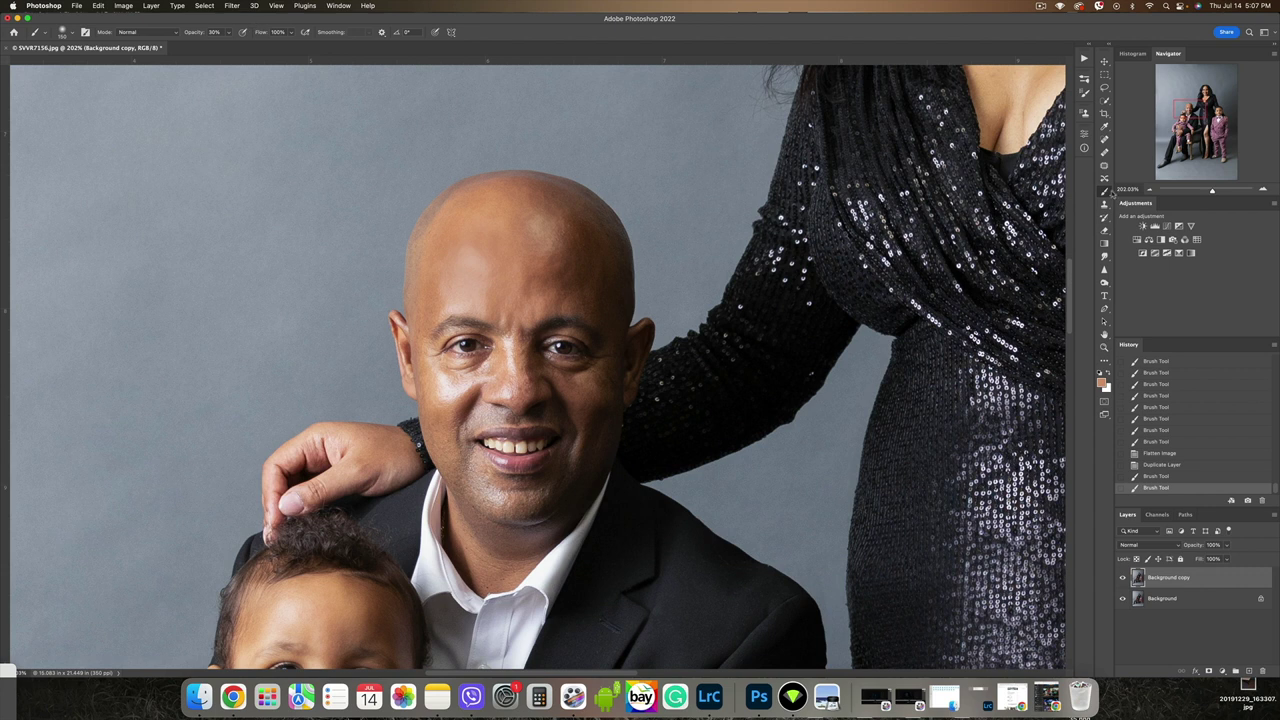
left_click(559, 222)
- Paint the sampled skin tone over the shine on the seated man's cheek and nose with a smaller brush
key("[")
key("[")
key("[")
key("[")
mouse_move(452, 370)
left_mouse_down()
mouse_move(442, 390)
mouse_move(509, 349)
left_mouse_up()
left_click(507, 349)
left_click(433, 357)
- Even out the remaining shine on the seated man's forehead and beside his nose with the skin-tone brush
key("[")
left_click_drag(450, 302, 482, 290)
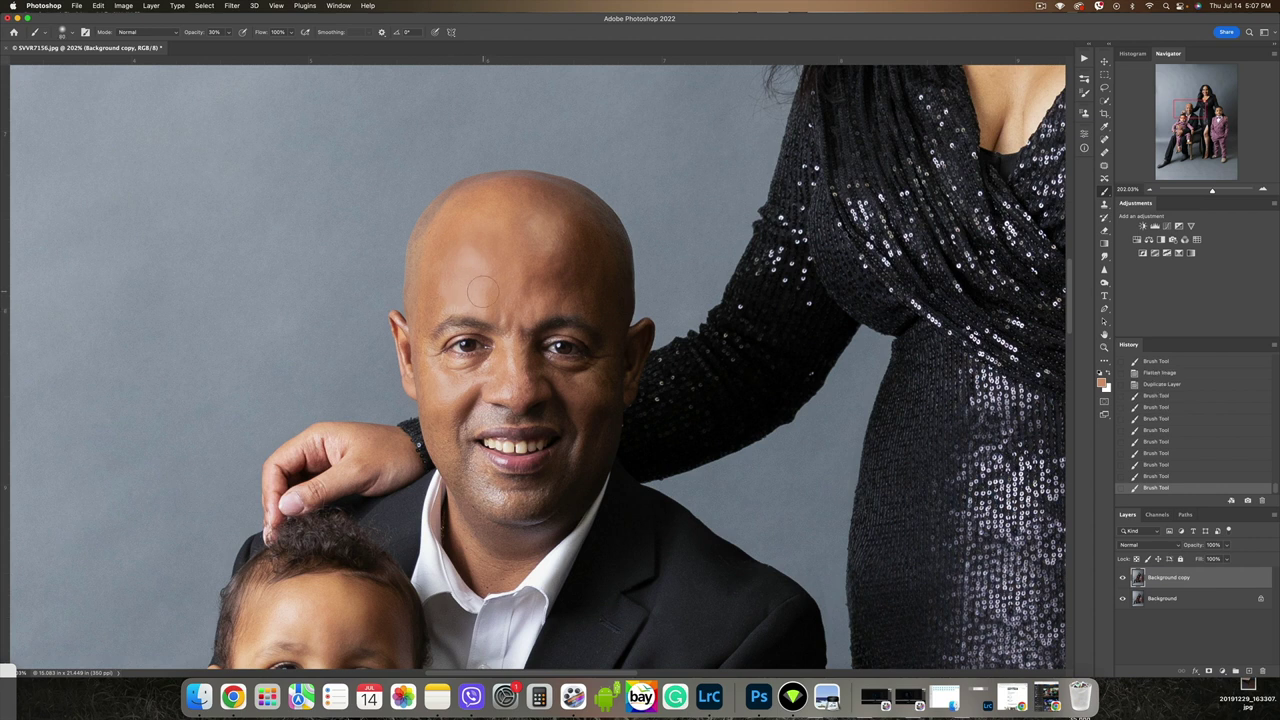
key("]")
left_click(540, 235)
left_click(493, 364)
left_click(487, 377)
scroll(529, 359, "down", 4)
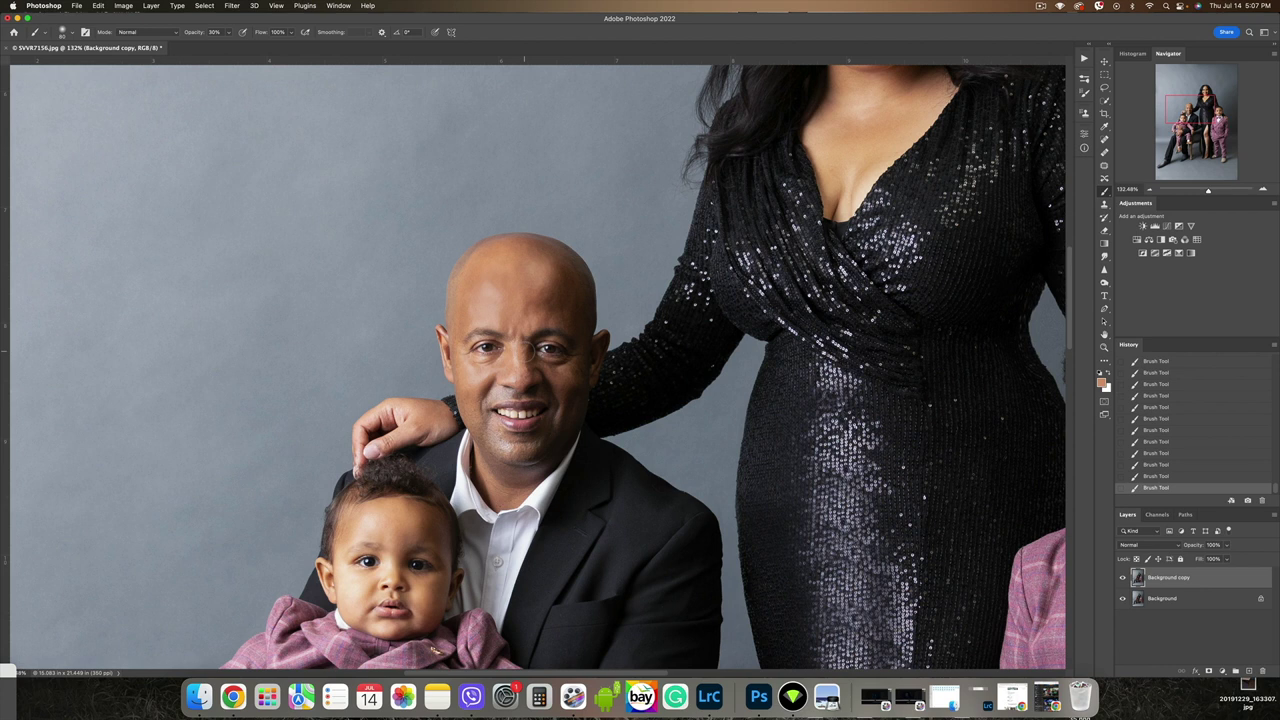
- Sample the baby's skin tone and paint it over the highlights on the baby's face with a smaller brush
left_click(389, 518, "alt")
key("bracketleft")
key("bracketleft")
key("bracketleft")
left_click_drag(346, 551, 343, 573)
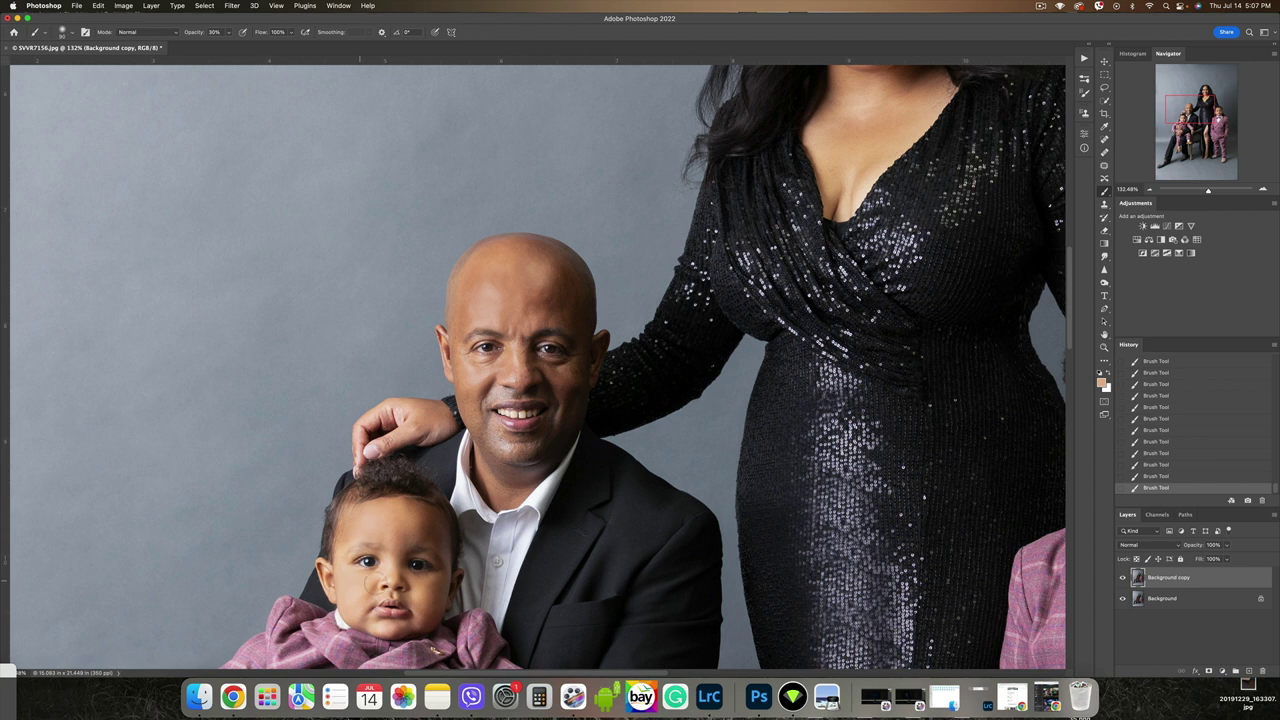
- Sample the woman's facial skin tones and paint them over the highlights on her forehead, cheek and nose
key("super+0")
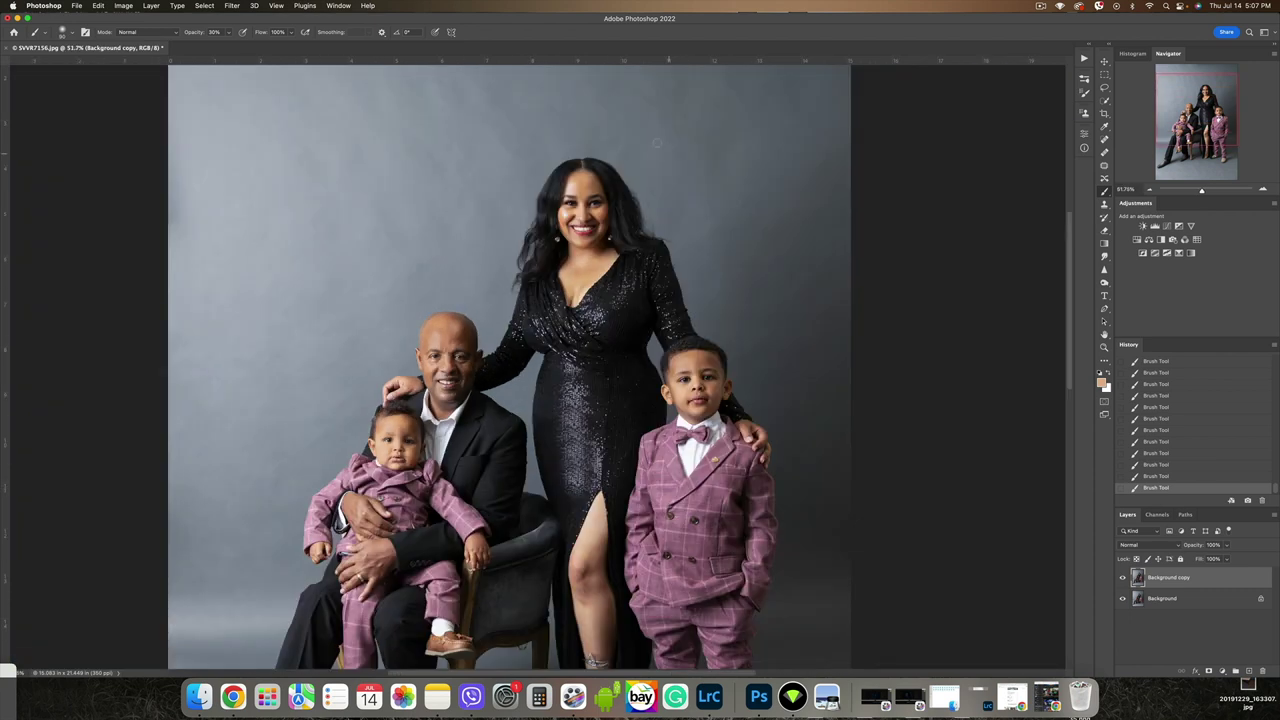
scroll(588, 168, "up", 10)
key("bracketright")
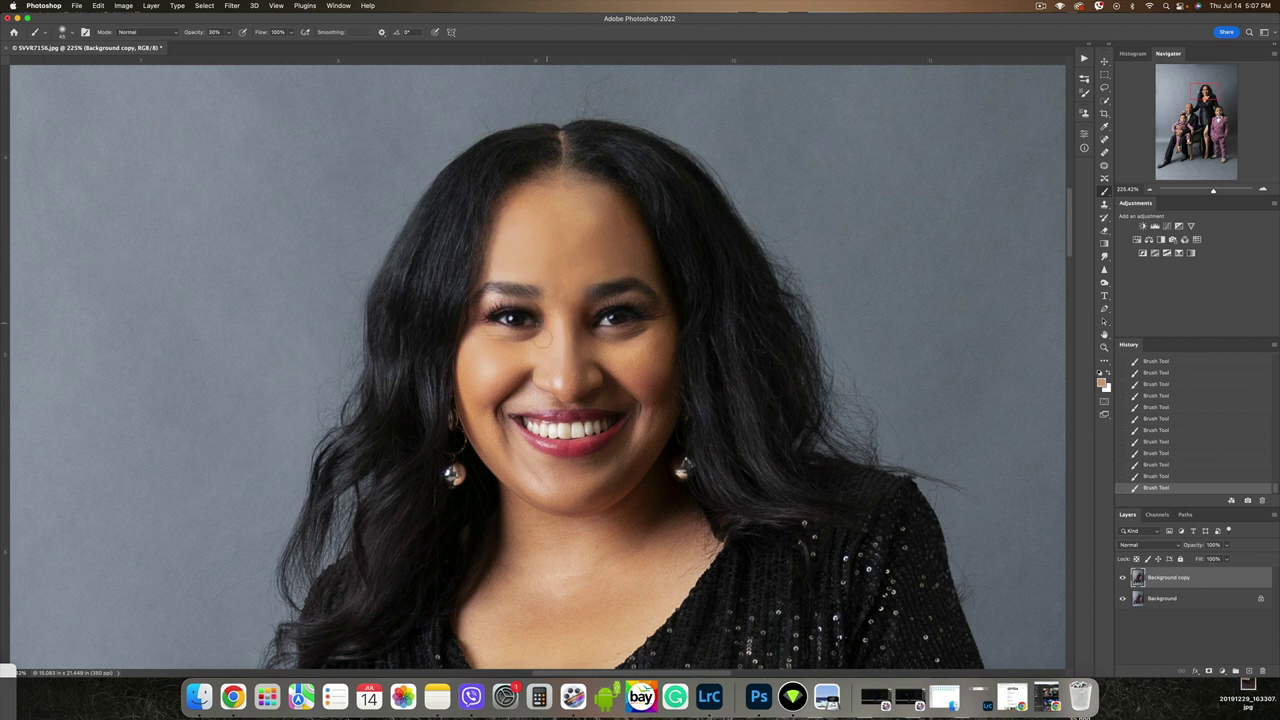
left_click(505, 292, "alt")
left_click(489, 370, "alt")
left_click(555, 372, "alt")
- Compare the portrait with and without the painted copy layer and lower that layer's opacity to 77%
scroll(560, 338, "down", 5)
left_click_drag(765, 562, 724, 475)
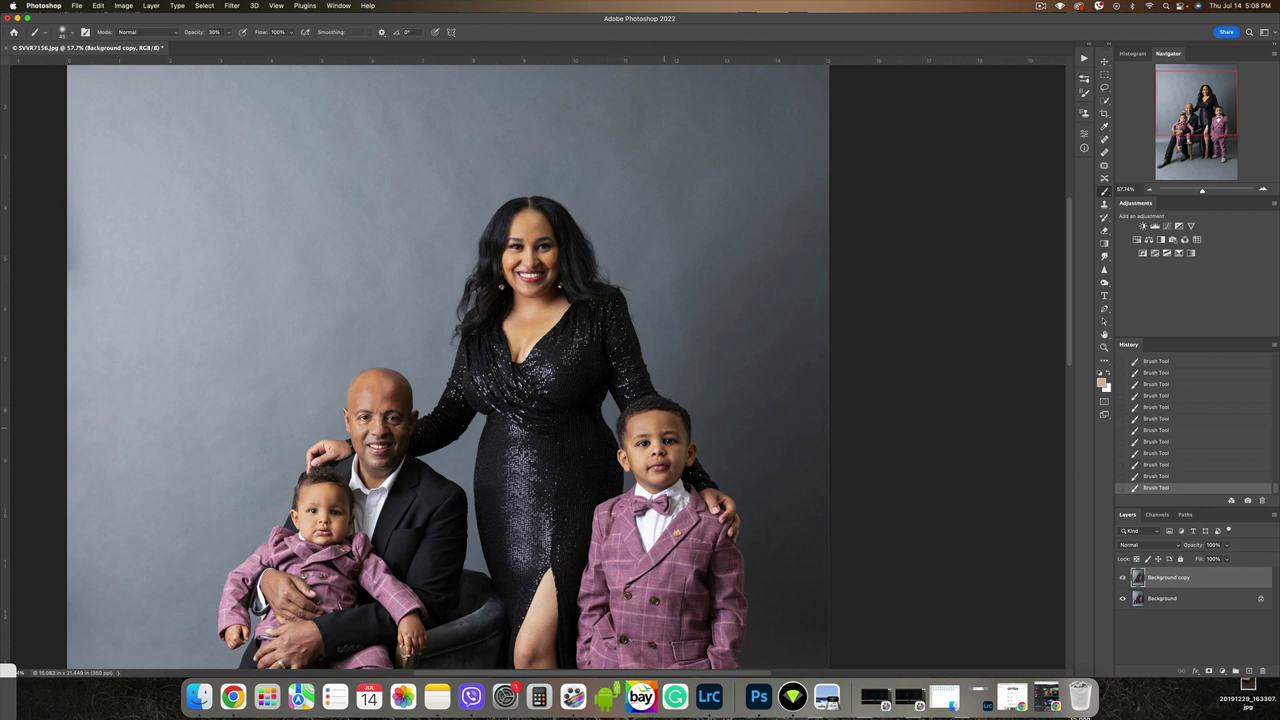
scroll(693, 391, "down", 2)
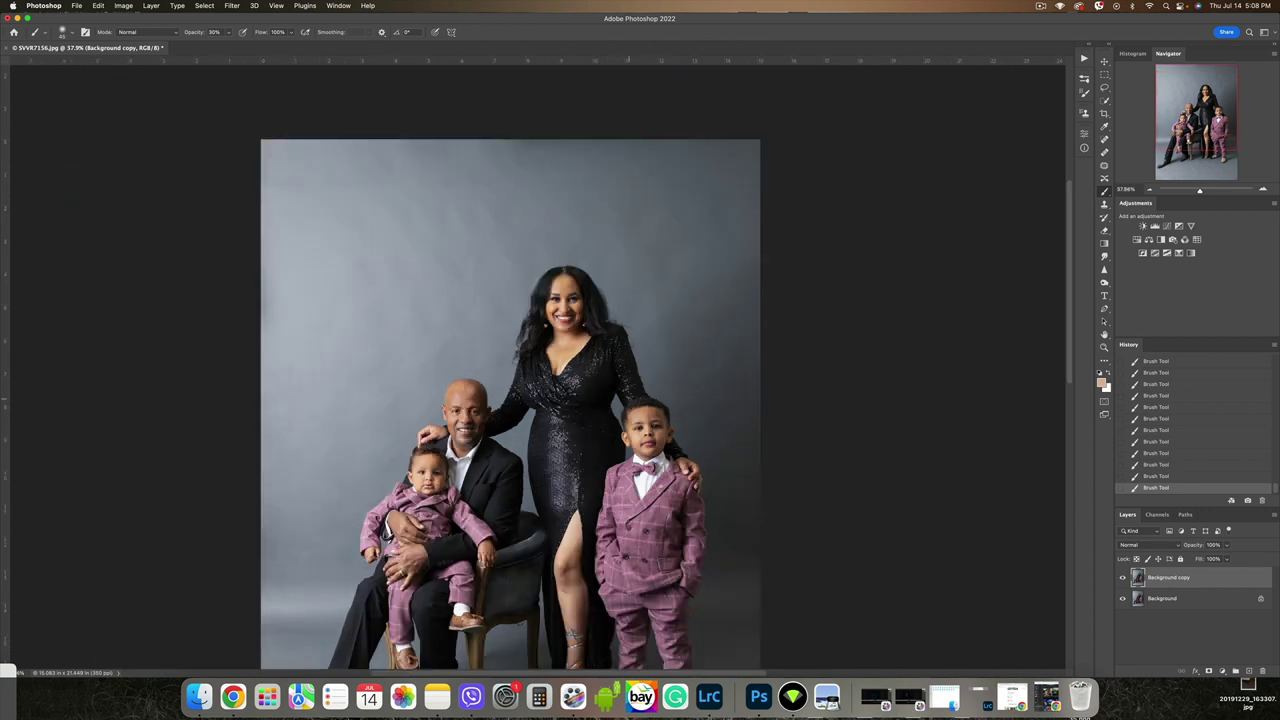
left_click(1123, 579)
left_click(1123, 579)
left_click(1124, 580)
left_click(1123, 579)
left_click(1123, 579)
left_click(1124, 580)
left_click_drag(1199, 548, 1194, 550)
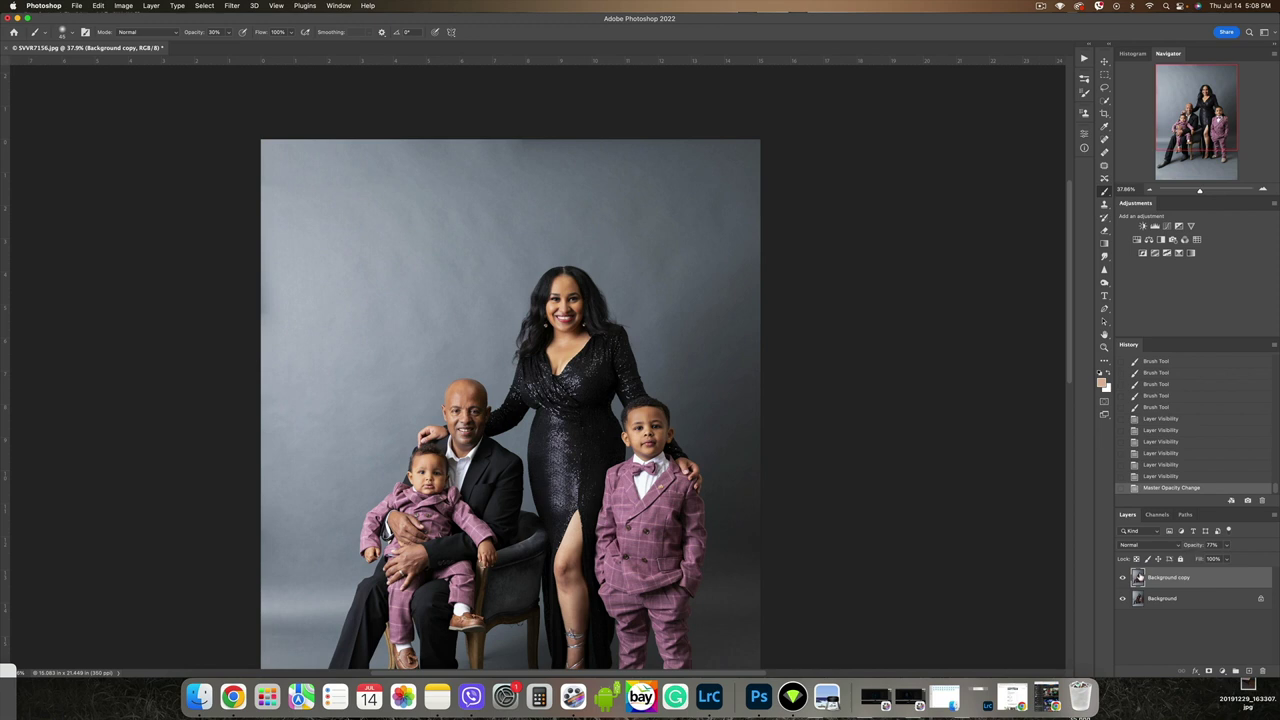
- Recheck the painted layer against the original, reduce its opacity to 74% and flatten the image
left_click(1123, 579)
left_click(1123, 579)
left_click_drag(1193, 549, 1190, 549)
left_click(1122, 579)
left_click(1122, 579)
key("v")
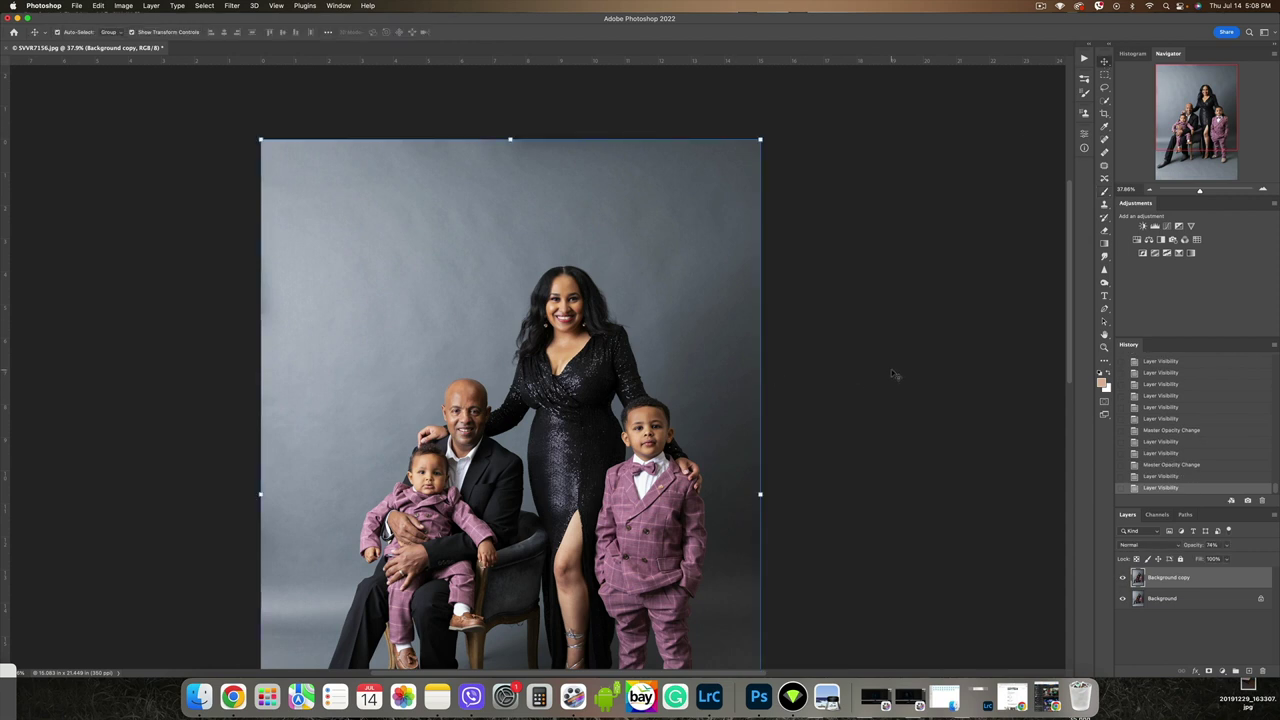
key("super+shift+e")
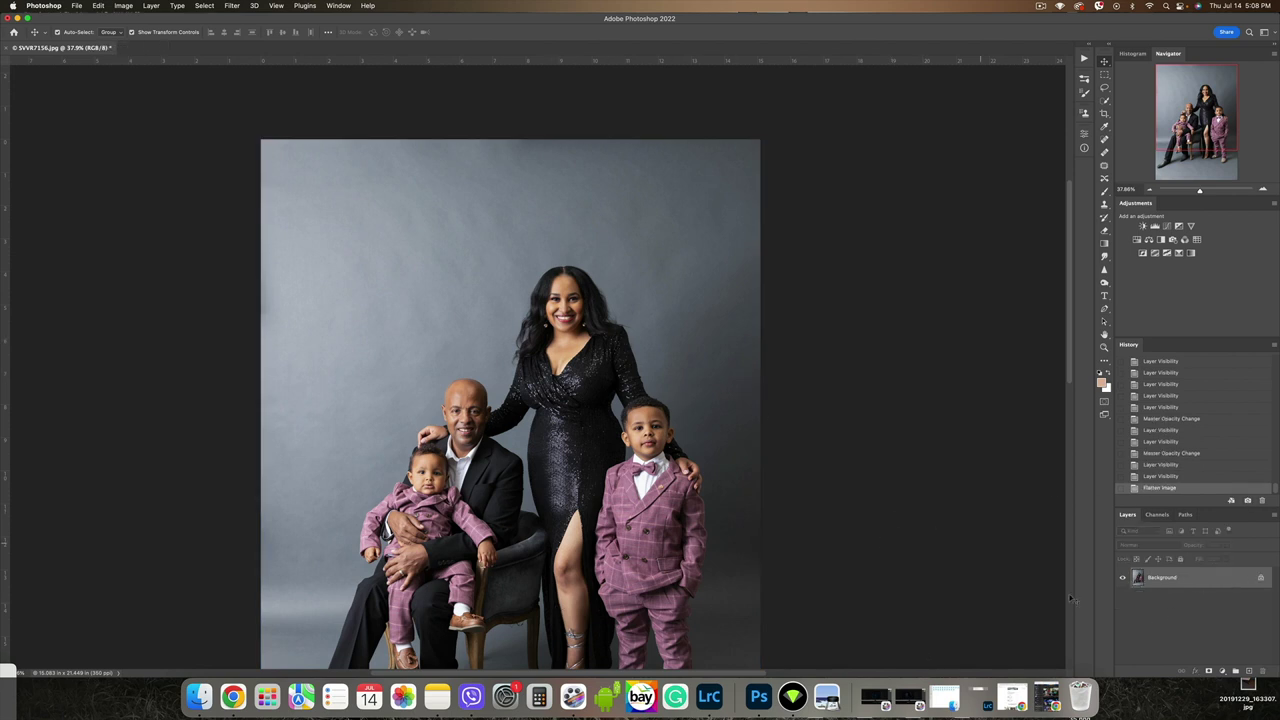
- Run the Natural Baby Skin Smoother action to build its black-masked layer group above the background
left_click(1233, 582)
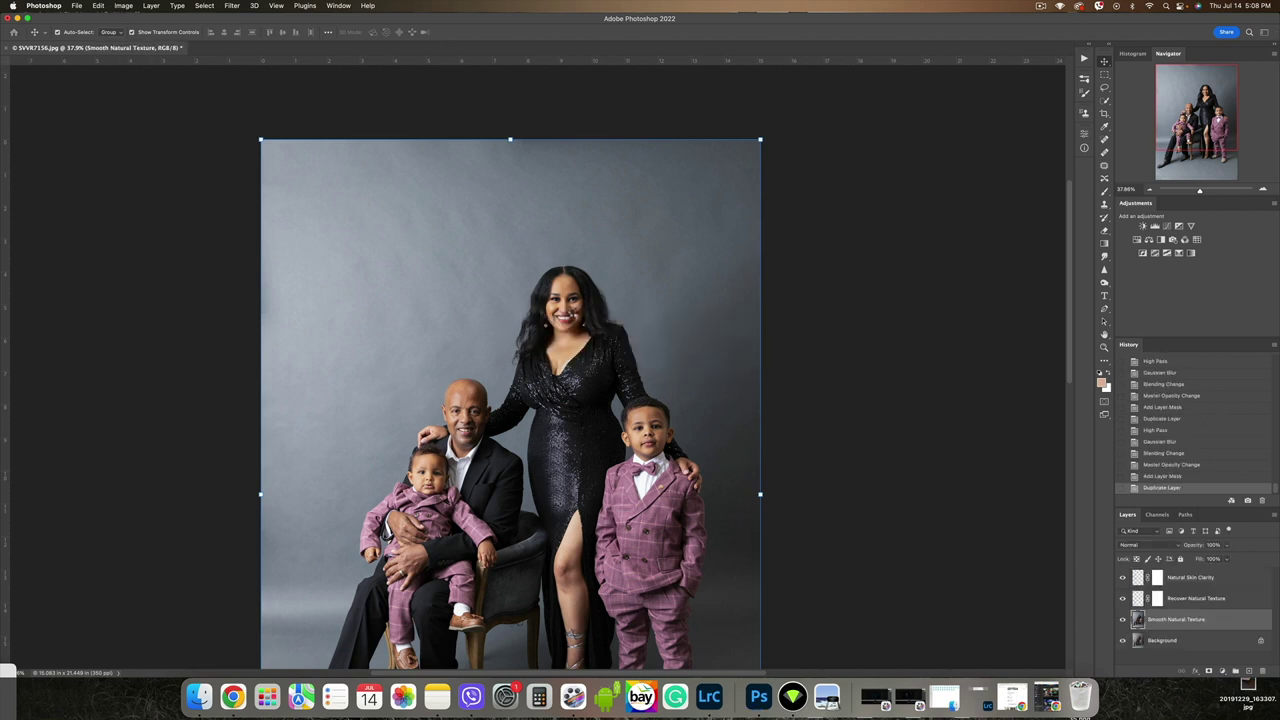
scroll(568, 346, "up", 1)
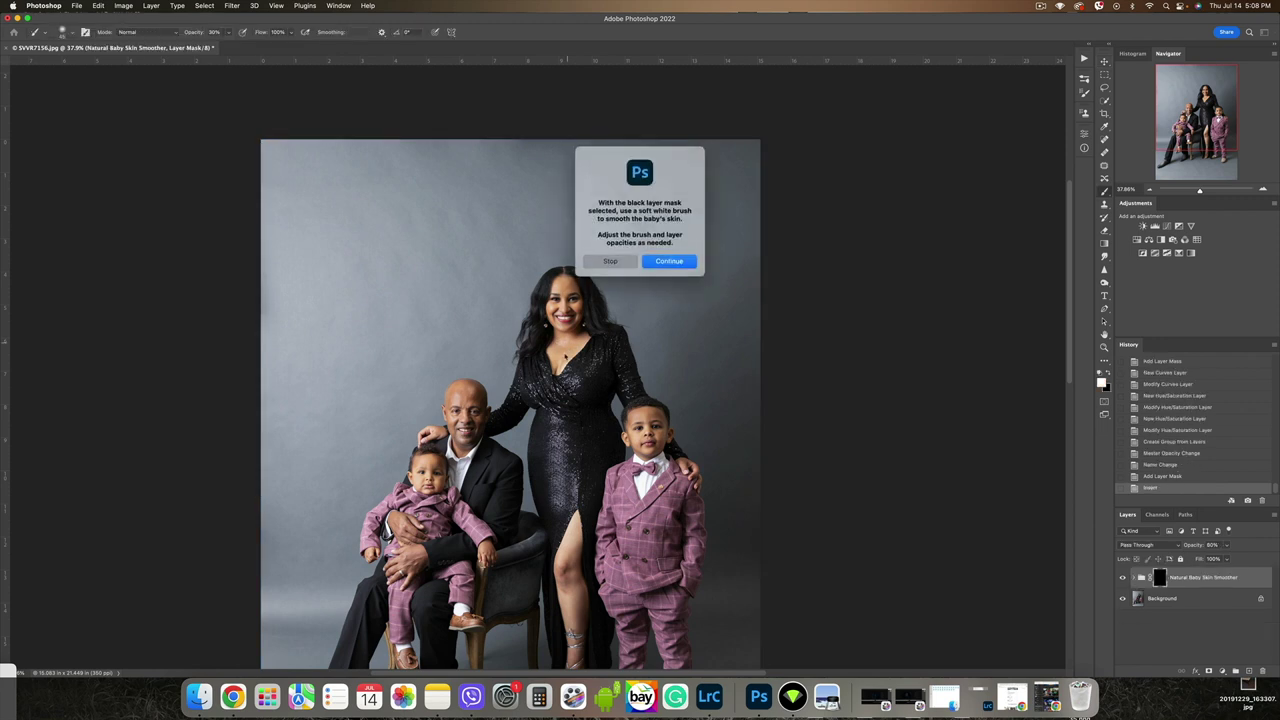
key("Return")
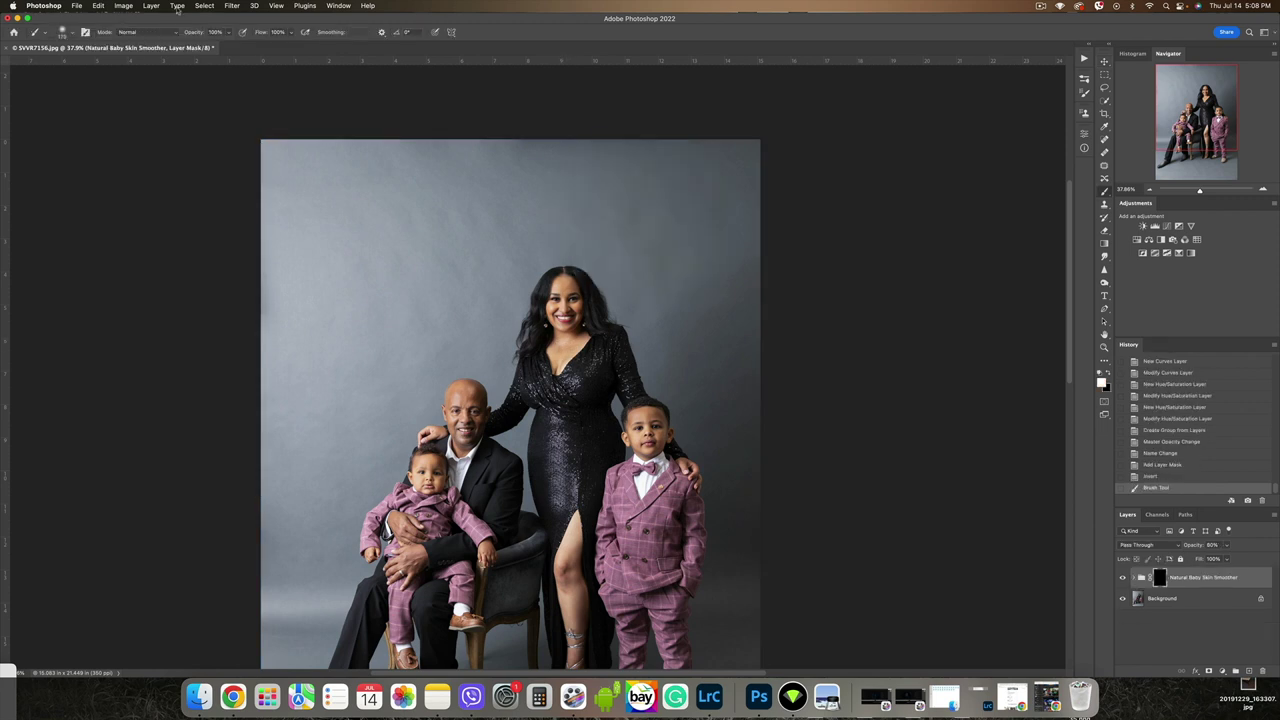
- Paint white on the skin smoother mask over the woman's neckline and exposed leg with an enlarged brush
key("bracketright")
key("bracketright")
key("bracketright")
key("bracketright")
left_click_drag(569, 342, 571, 359)
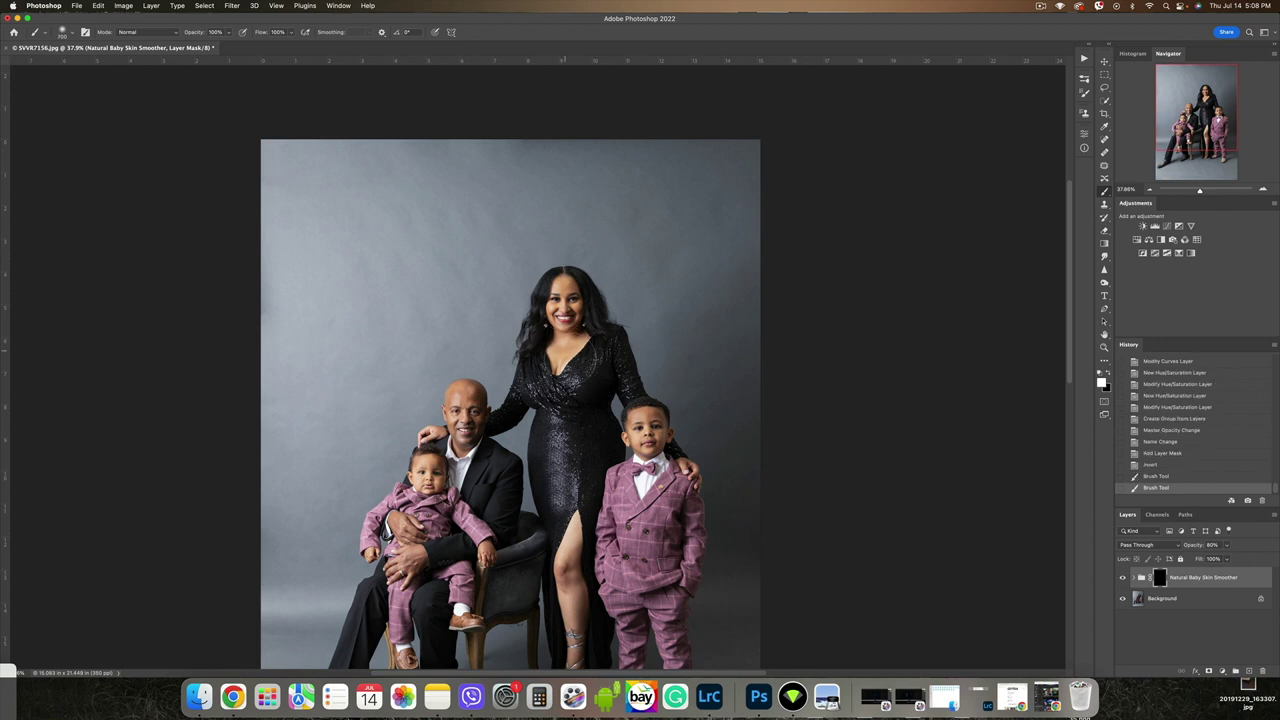
mouse_move(574, 553)
left_mouse_down()
mouse_move(572, 538)
mouse_move(577, 624)
left_mouse_up()
key("bracketleft")
key("bracketleft")
key("bracketleft")
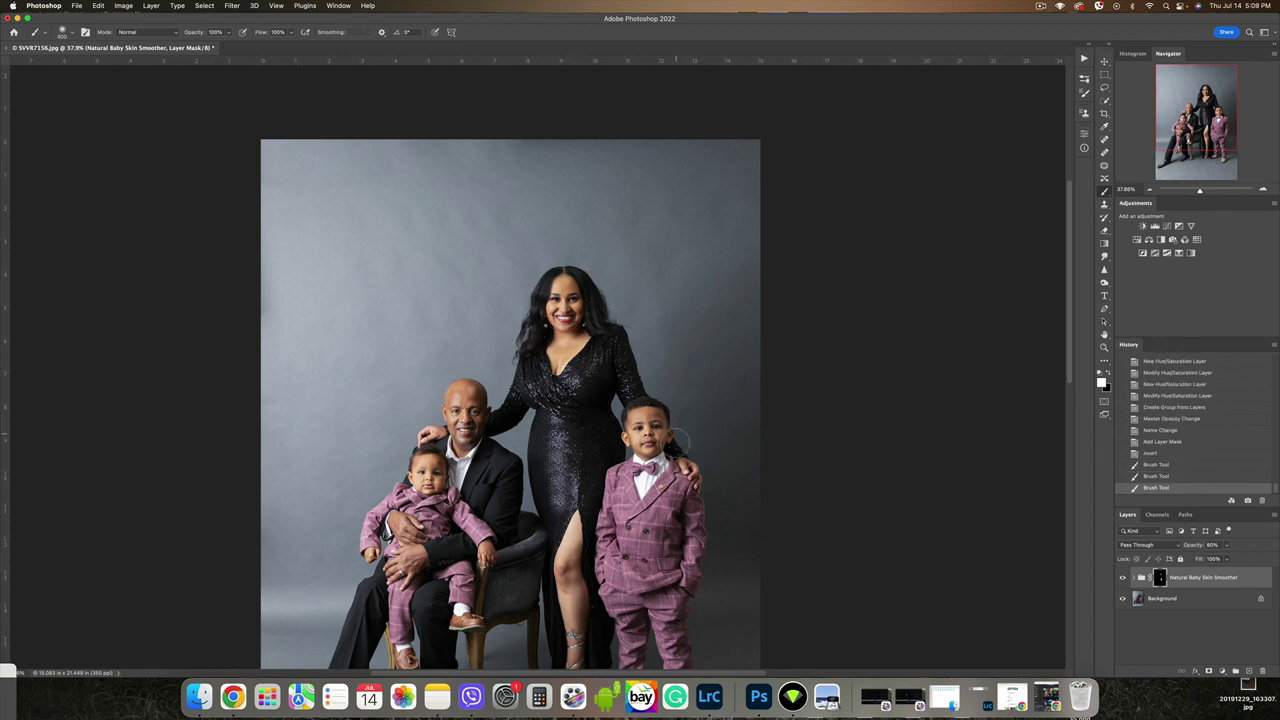
- Extend the smoothing mask with a smaller brush over the woman's hand and leg and the man's and baby's hands
left_click_drag(433, 427, 428, 434)
key("bracketleft")
key("bracketleft")
left_click_drag(573, 530, 572, 572)
key("space")
left_click_drag(624, 448, 626, 440)
left_click_drag(606, 528, 626, 440)
key("bracketleft")
left_click_drag(428, 466, 430, 468)
left_click_drag(396, 455, 392, 459)
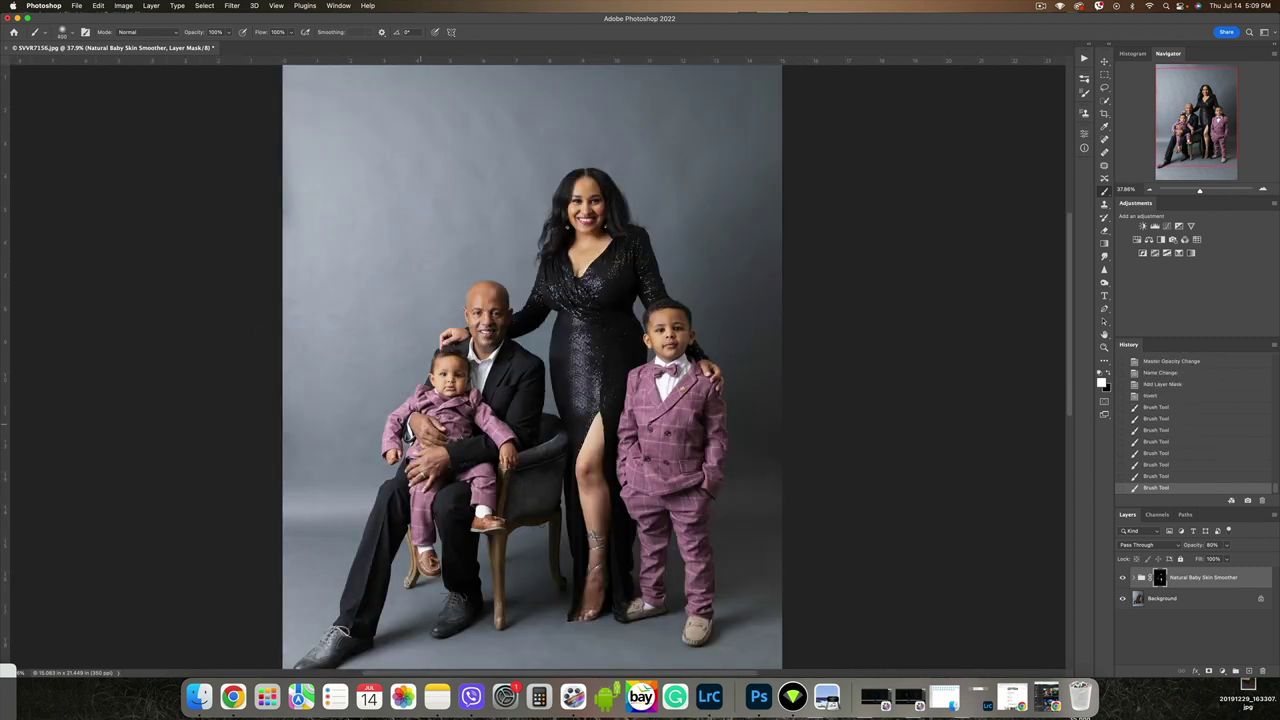
- Paint the smoothing over the baby's forehead and cheeks and the woman's hand on the man's shoulder
scroll(437, 284, "up", 4)
key("bracketright")
scroll(444, 339, "up", 10)
key("bracketleft")
key("bracketleft")
left_click_drag(445, 492, 482, 490)
mouse_move(440, 558)
left_mouse_down()
mouse_move(437, 576)
mouse_move(434, 566)
mouse_move(512, 566)
left_mouse_up()
left_click_drag(494, 495, 484, 492)
left_click_drag(504, 370, 496, 368)
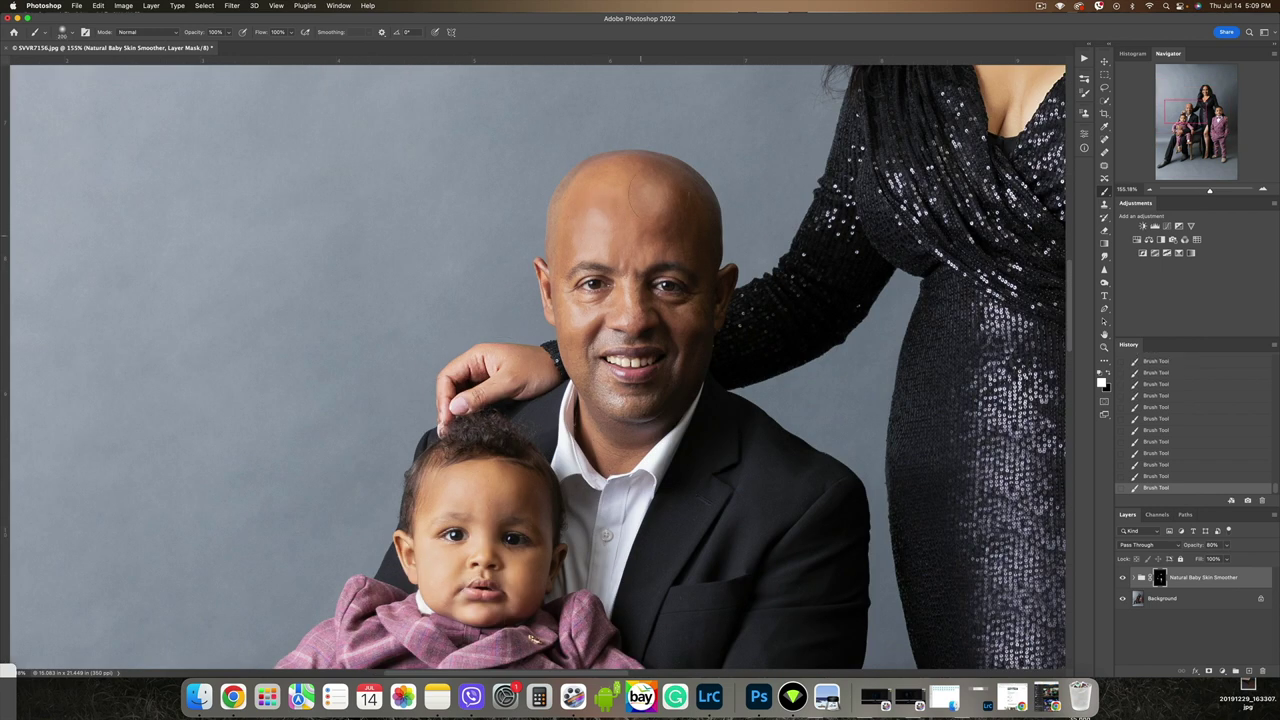
- Examine the smoothed skin across the family at close-up and full-portrait views
scroll(490, 345, "down", 5)
scroll(640, 265, "up", 3)
scroll(640, 265, "right", 4)
key("bracketright")
key("bracketright")
key("bracketright")
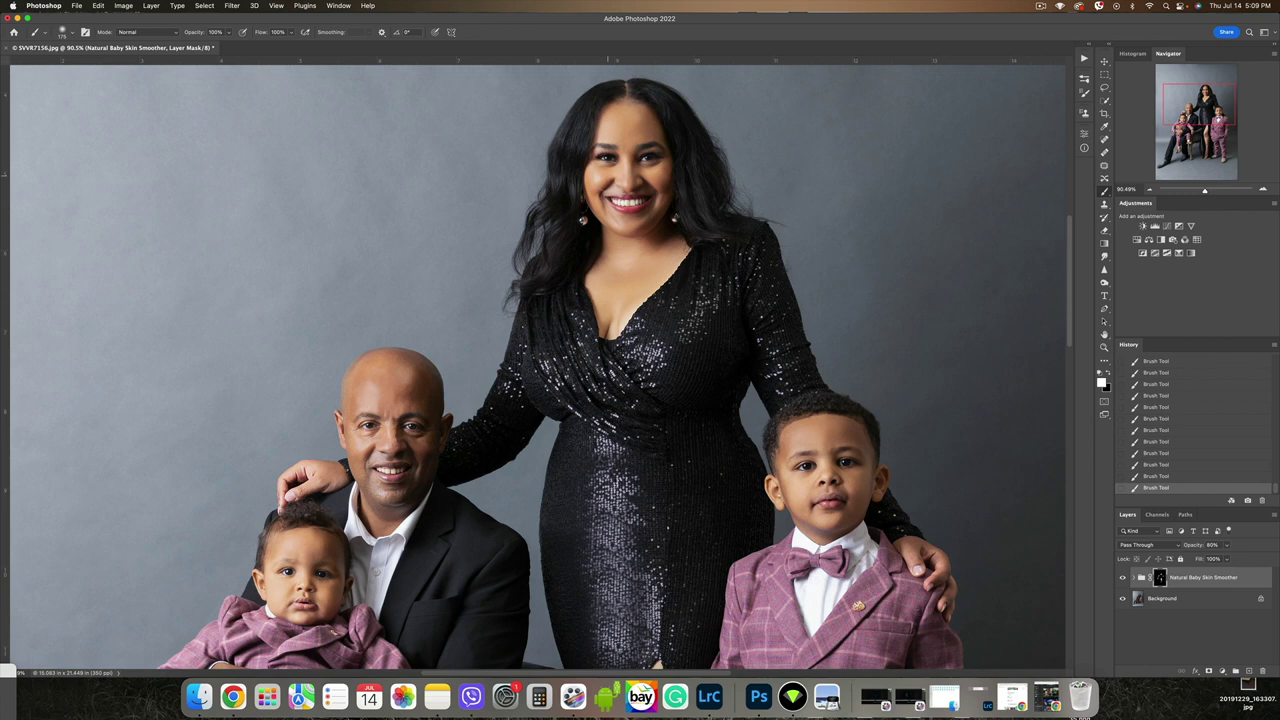
scroll(640, 484, "up", 10)
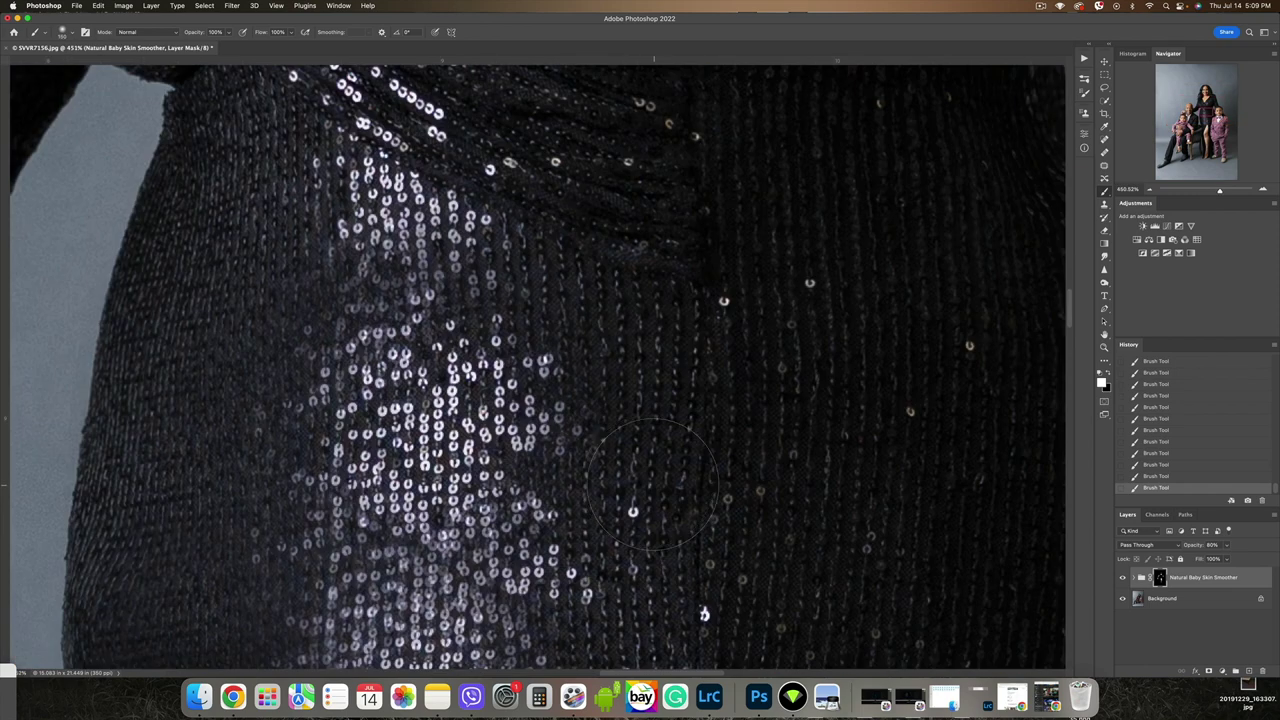
scroll(650, 475, "down", 15)
scroll(714, 532, "up", 4)
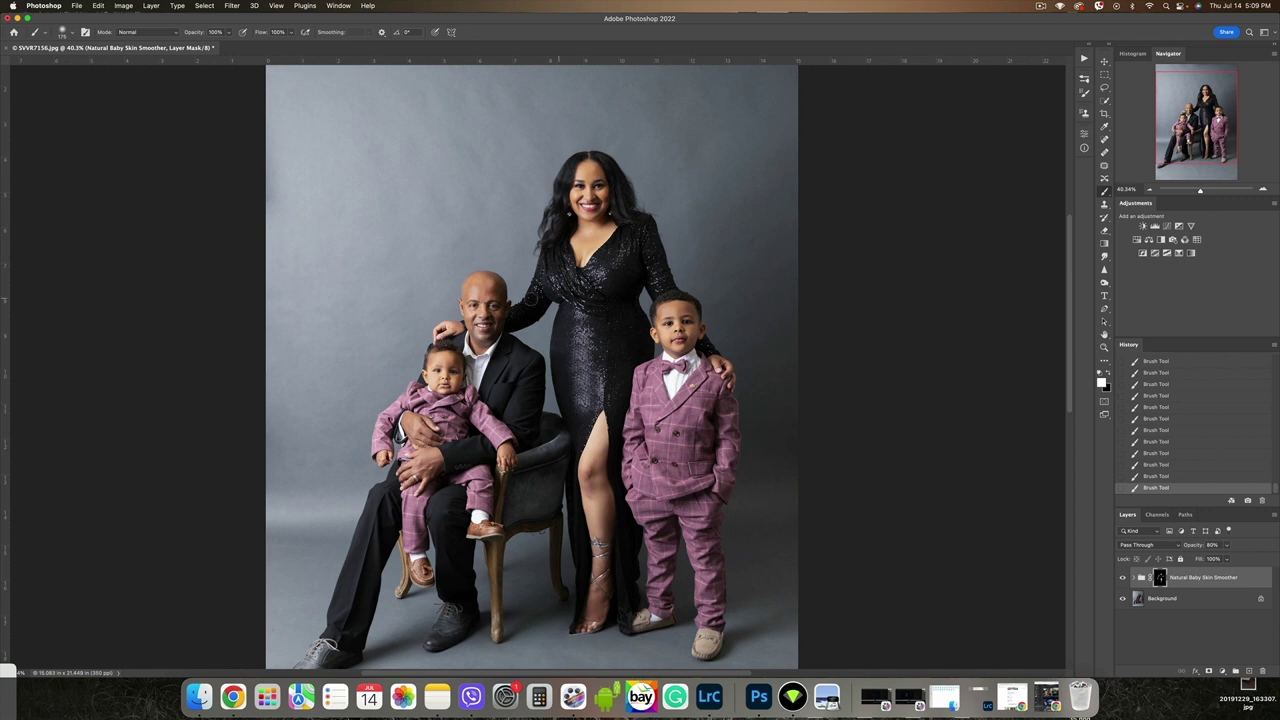
key("bracketright")
key("bracketright")
key("bracketright")
key("bracketright")
scroll(518, 398, "up", 2)
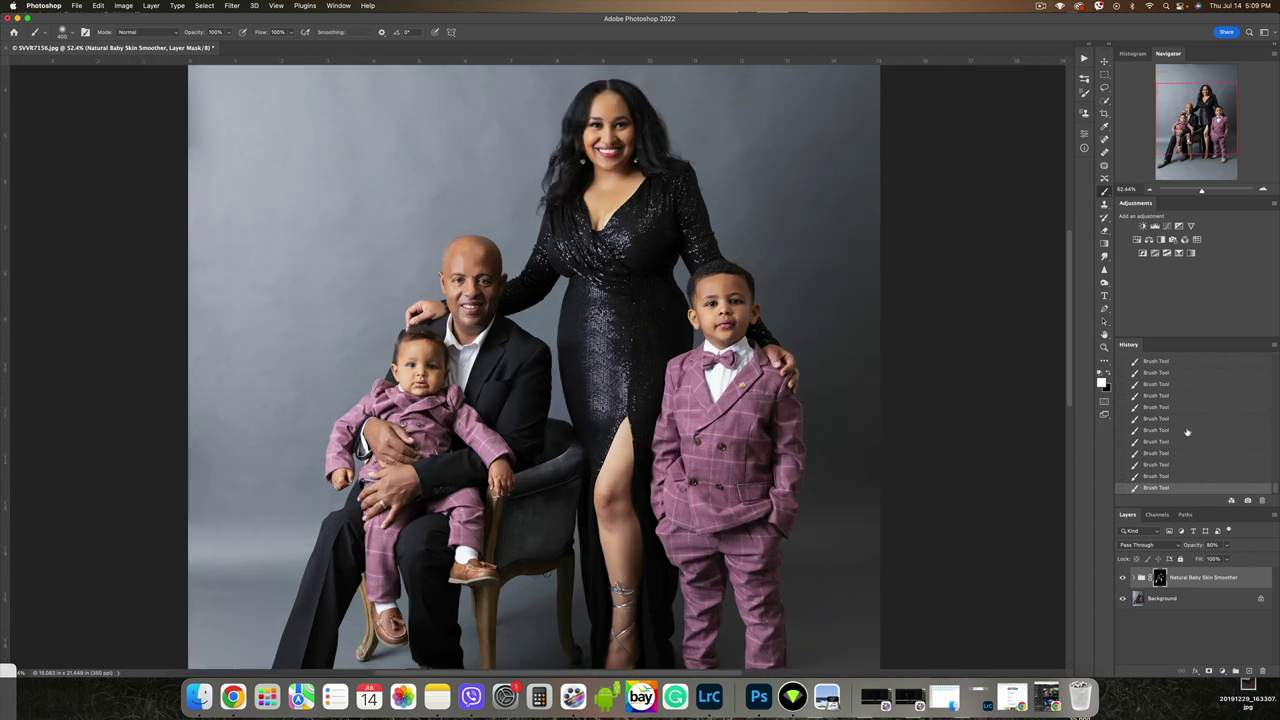
left_click(1187, 419)
left_click_drag(470, 556, 745, 386)
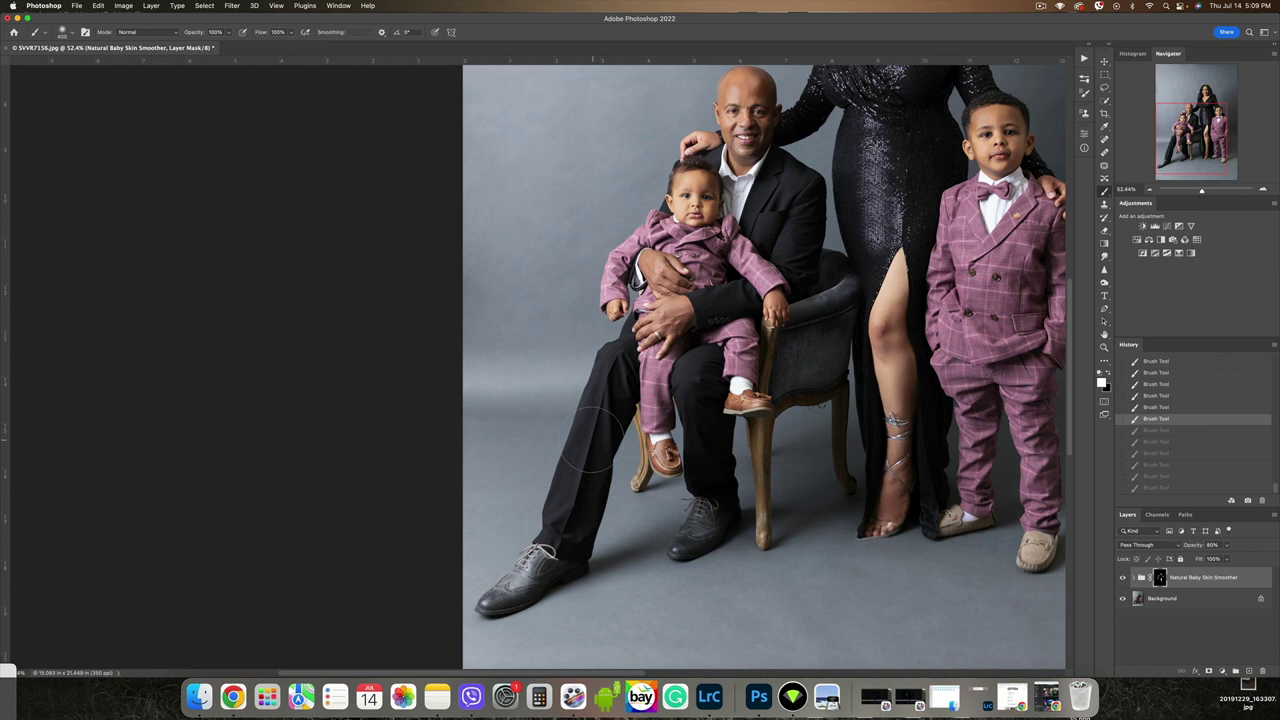
scroll(590, 450, "up", 2)
key("super+z")
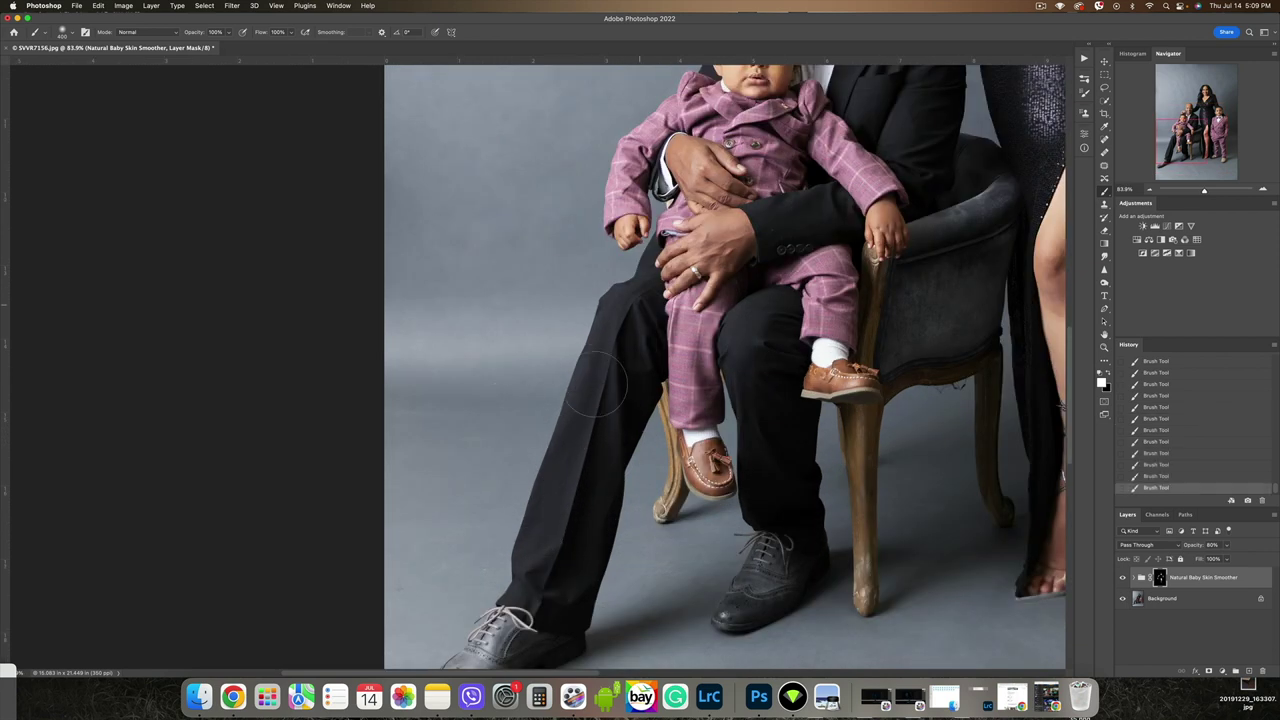
- Flatten the image to merge the skin smoothing group into the background
left_click_drag(748, 308, 500, 528)
left_click_drag(625, 350, 437, 662)
key("bracketleft")
key("bracketleft")
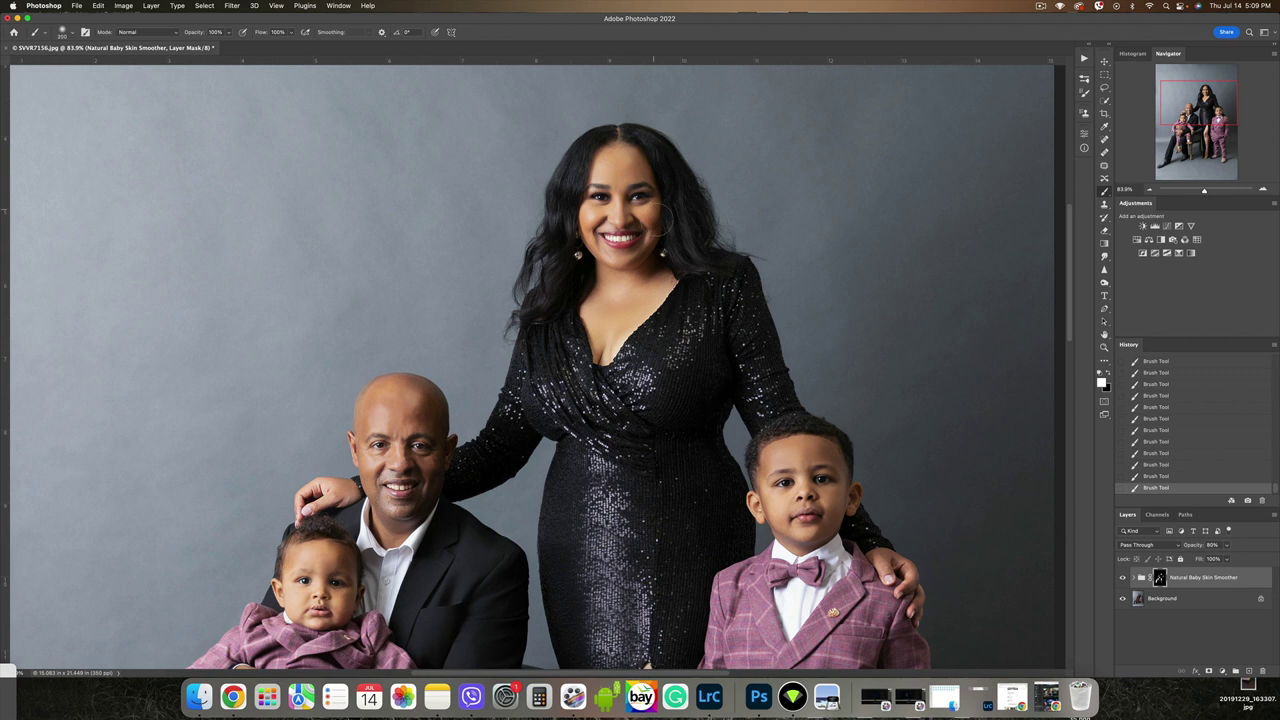
key("super+shift+e")
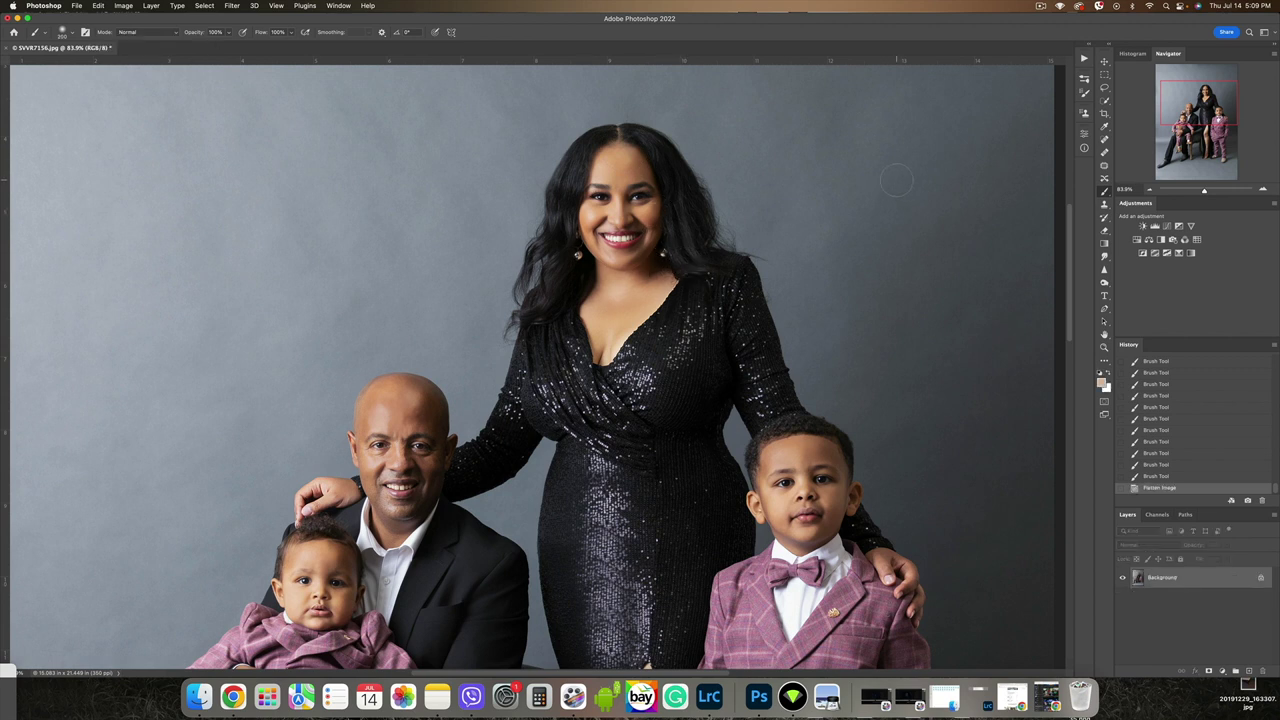
- Run the Whiten Yellowed Eyes action to add its black-masked layer group
left_click(1104, 61)
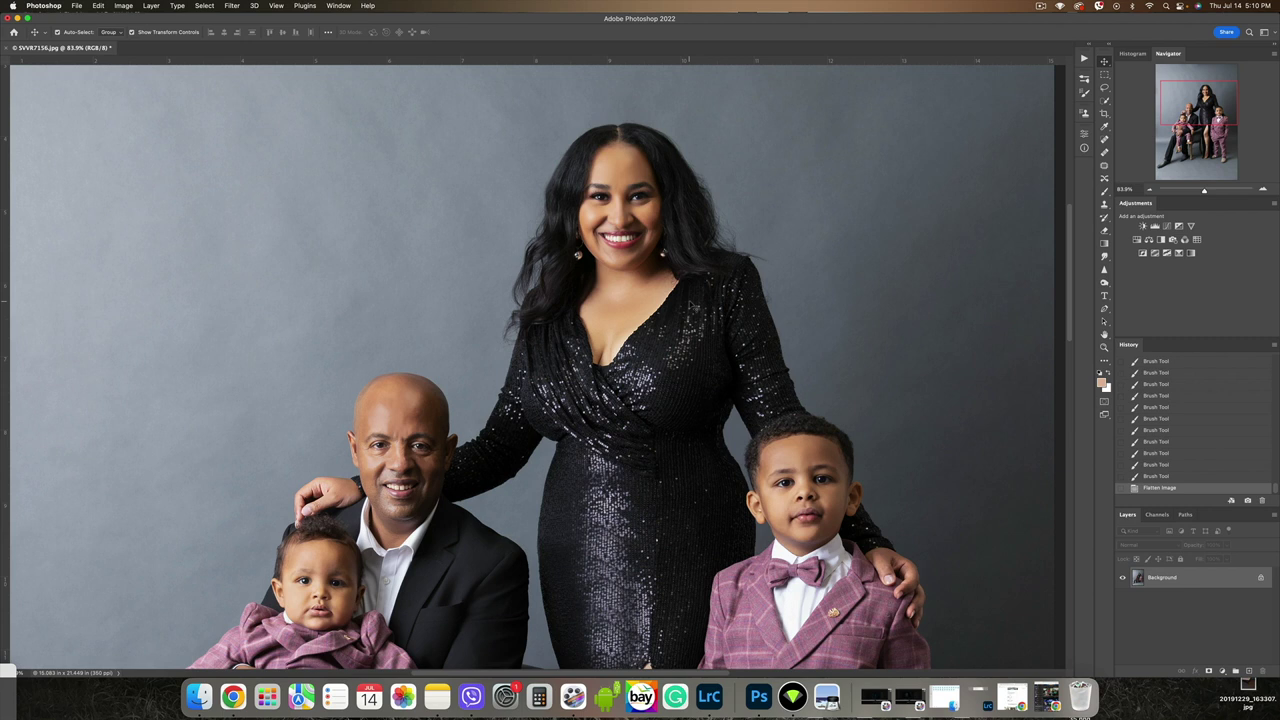
key("F2")
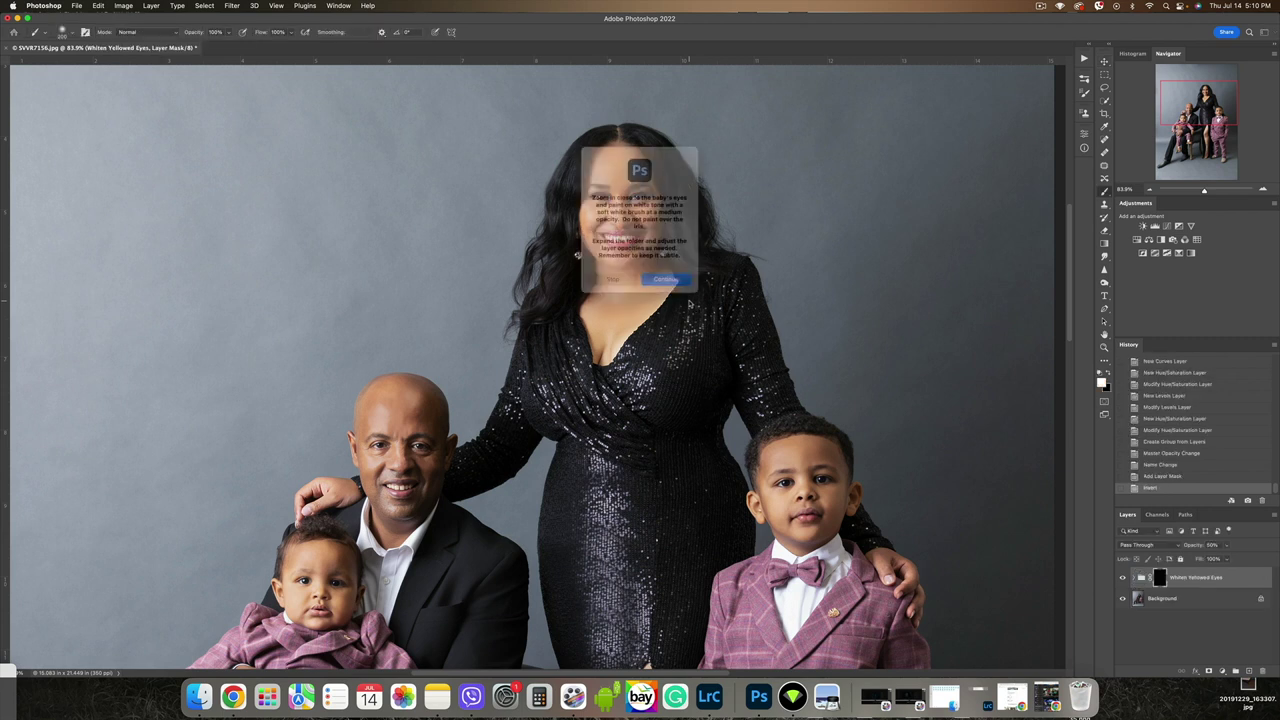
left_click(671, 285)
- Paint the whitening mask over the whites of the woman's eyes with a very small brush
key("bracketleft")
key("bracketleft")
key("bracketleft")
key("bracketleft")
key("bracketleft")
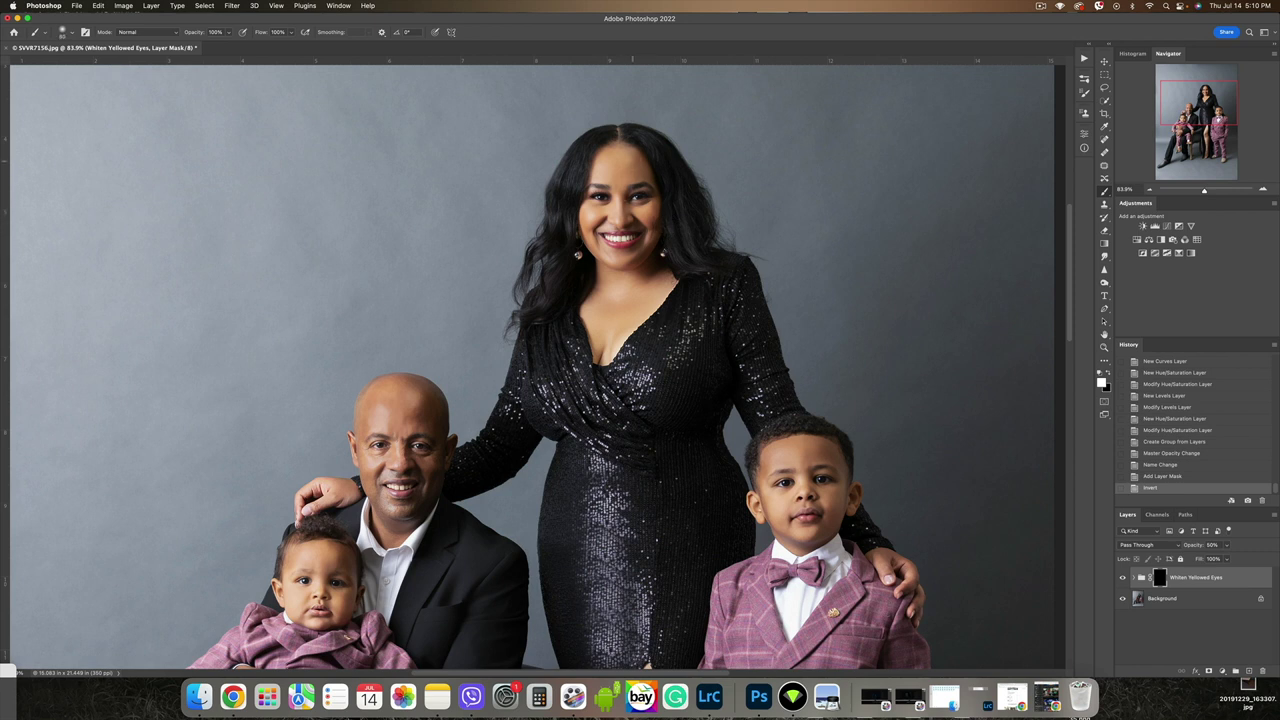
key("bracketleft")
key("bracketleft")
key("bracketleft")
key("bracketleft")
key("bracketleft")
key("bracketleft")
left_click(598, 198)
left_click(605, 198)
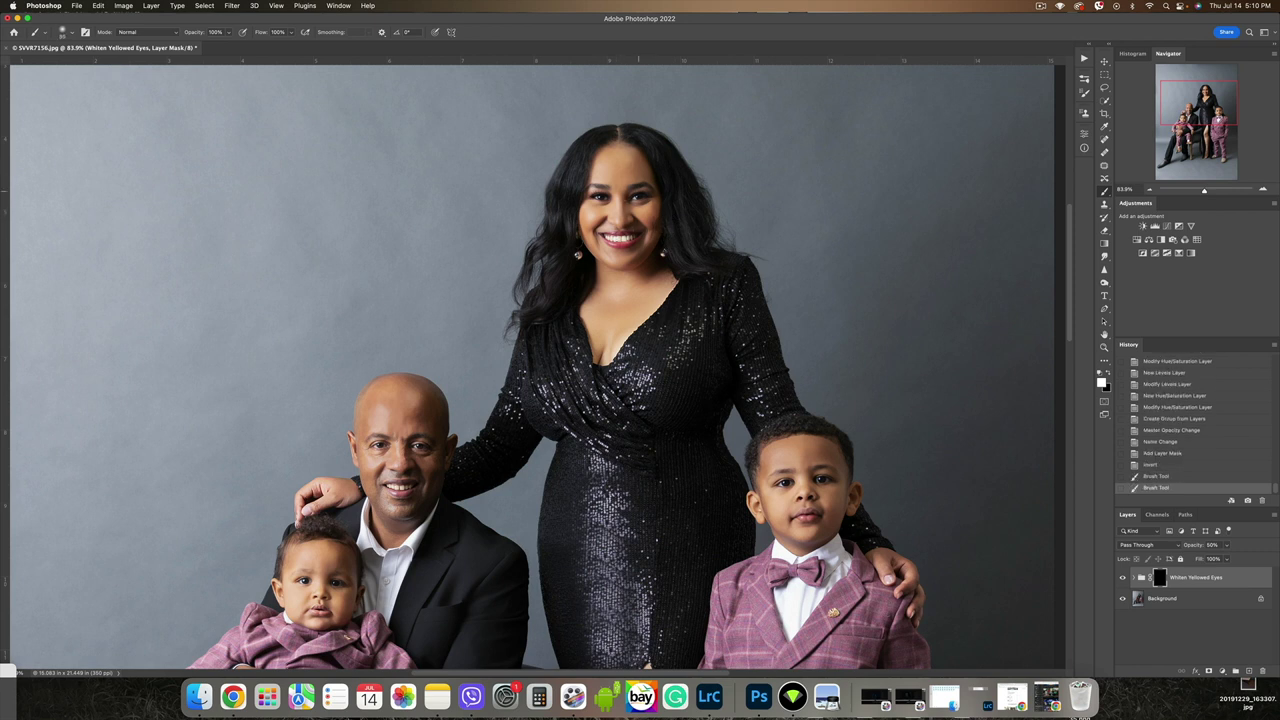
left_click(640, 197)
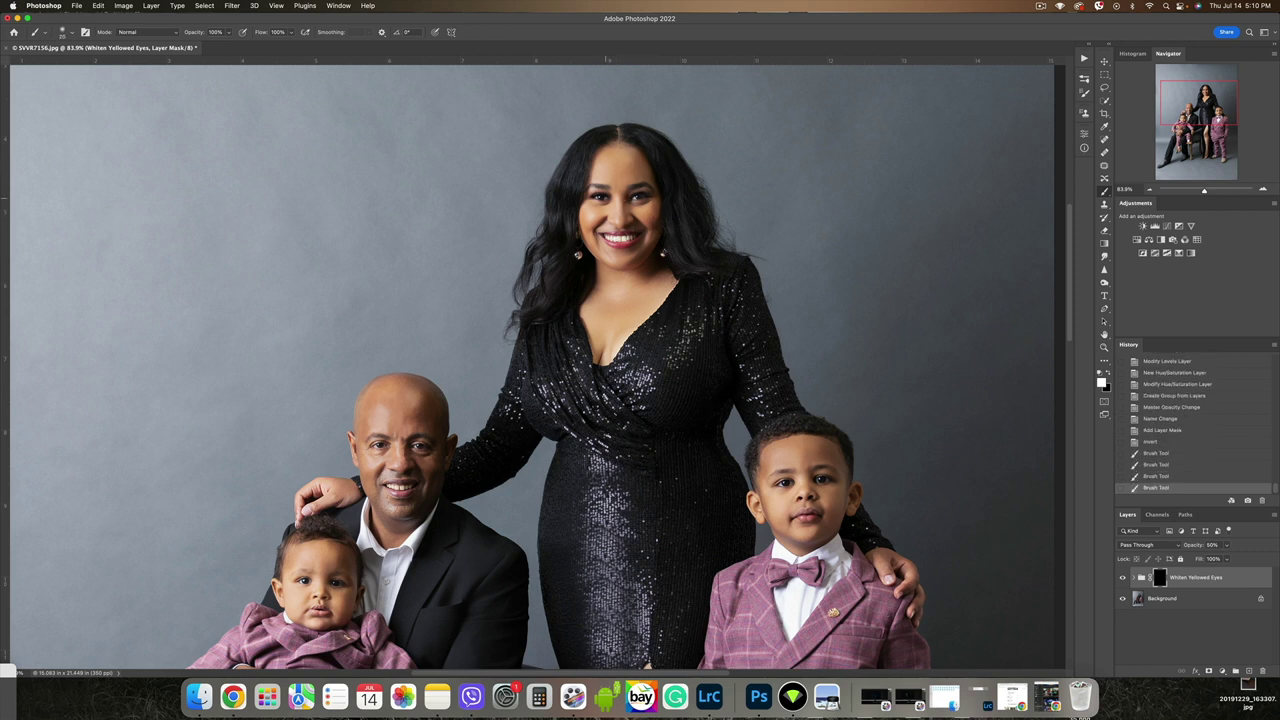
left_click(596, 197)
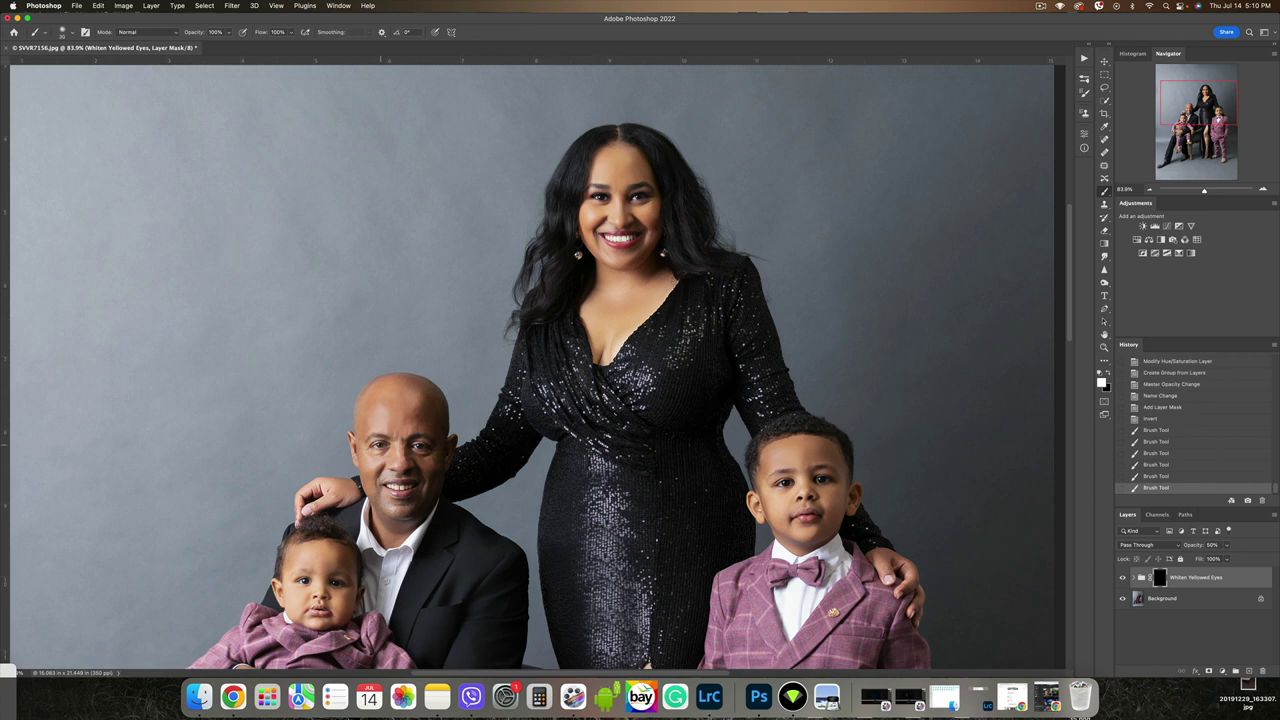
- Paint the whitening mask over the whites of the man's and baby's eyes
left_click(378, 446)
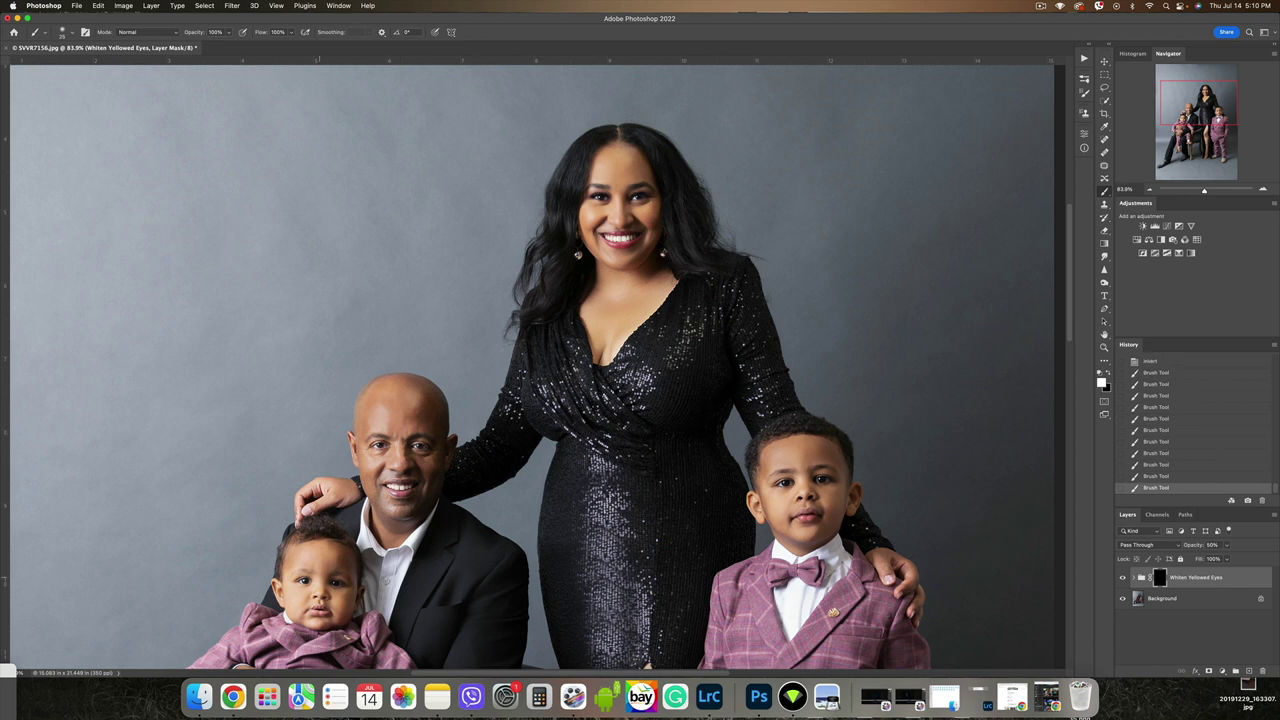
scroll(301, 578, "up", 5)
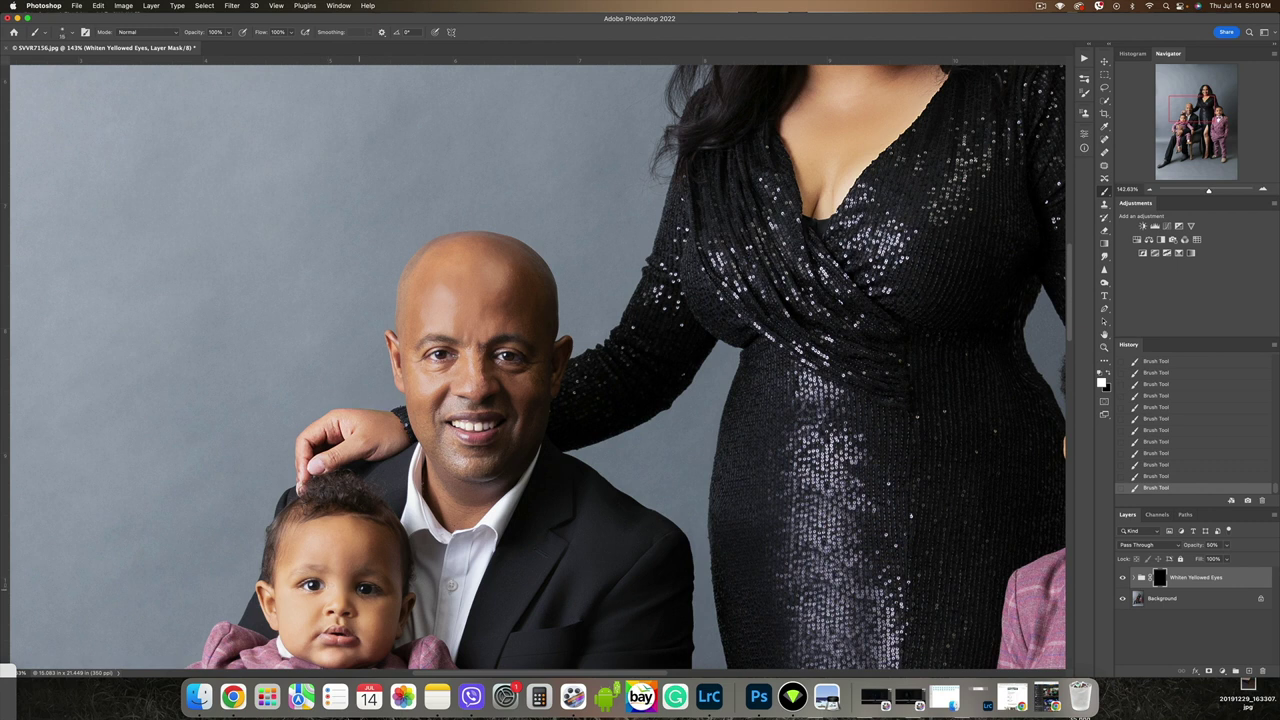
scroll(386, 533, "down", 8)
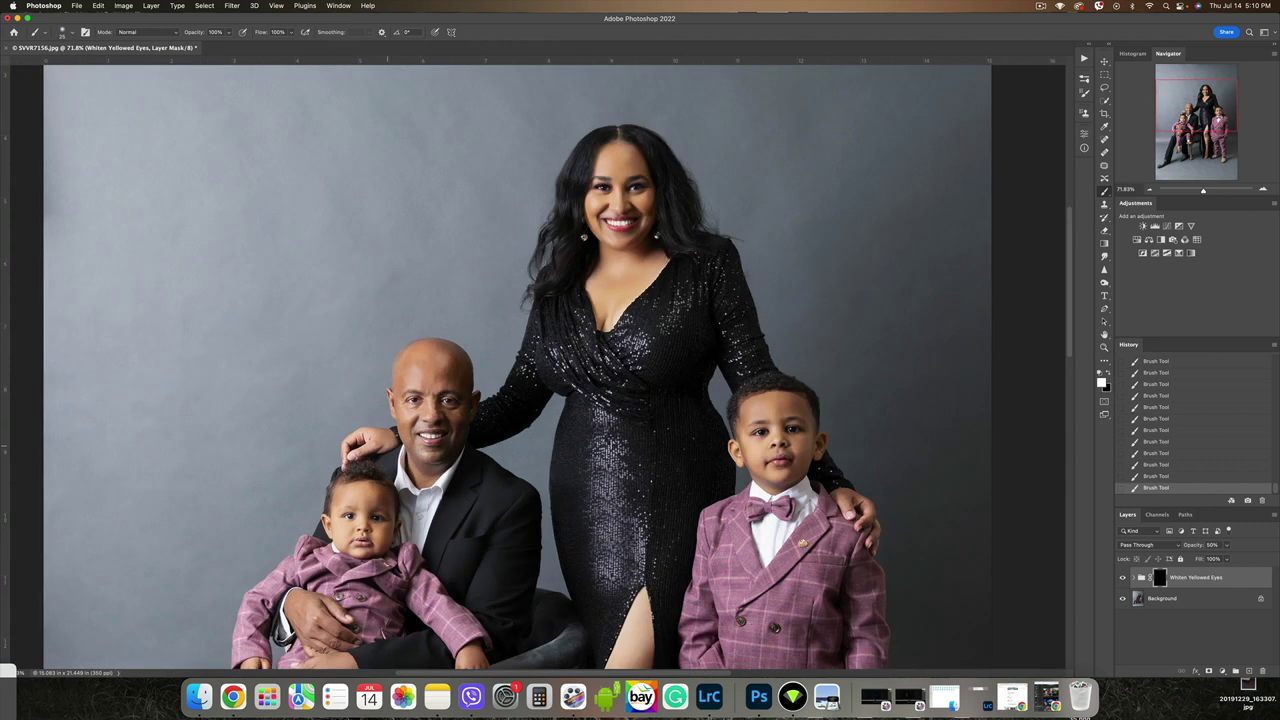
- Whiten the older boy's eyes on the mask with a resized brush and flatten the image
scroll(636, 434, "up", 15)
key("bracketleft")
key("bracketleft")
key("bracketleft")
mouse_move(465, 451)
left_mouse_down()
mouse_move(455, 463)
mouse_move(525, 454)
left_mouse_up()
key("bracketright")
key("bracketright")
key("bracketright")
left_click_drag(742, 434, 730, 429)
scroll(643, 400, "down", 10)
key("super+shift+e")
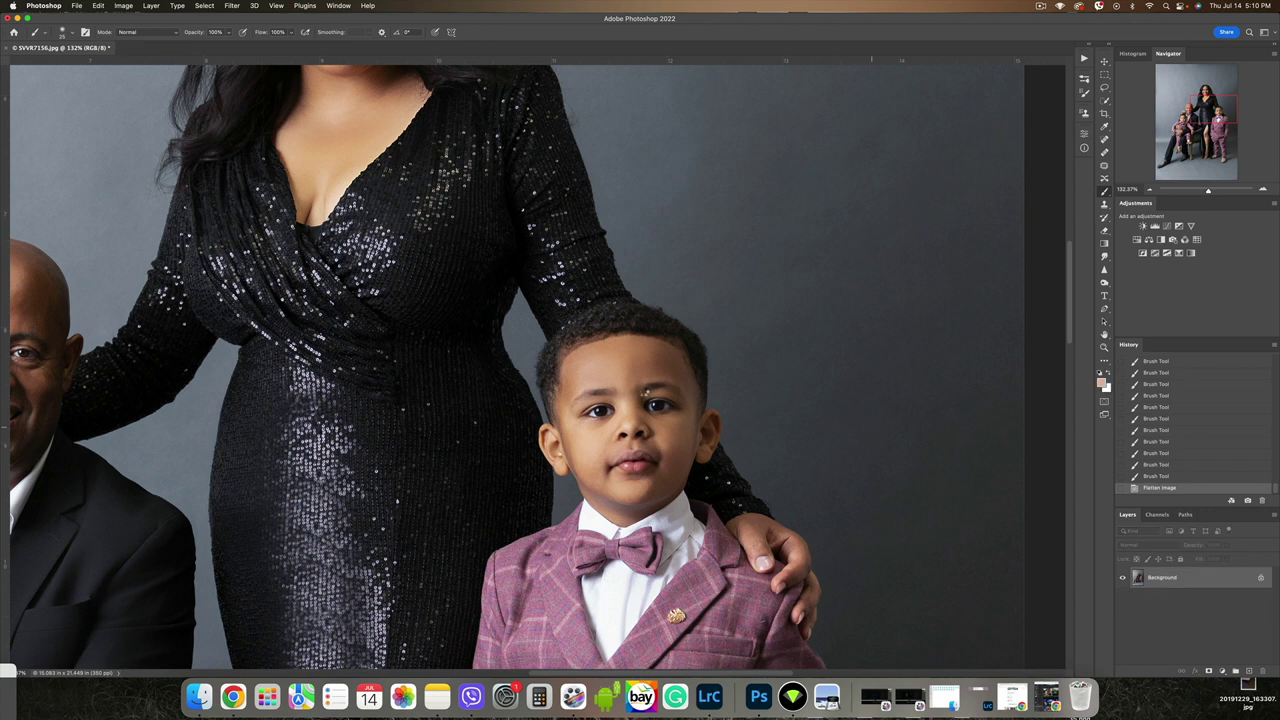
- Run the Brighten Baby Browns action to add its black-masked group and enlarge the brush slightly
key("F5")
key("Return")
key("bracketright")
key("bracketright")
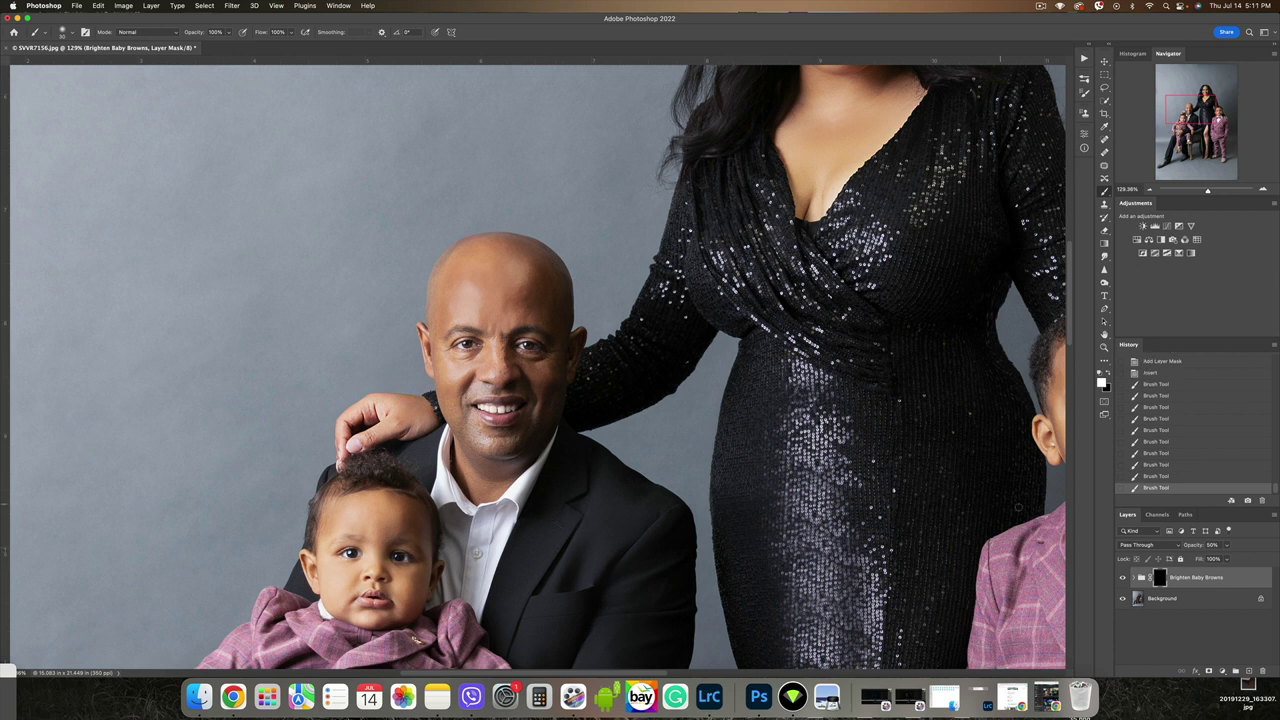
- Step back one brush stroke in the history and repaint the brightening on the baby's iris
left_click(1157, 477)
left_click(396, 553)
left_click_drag(842, 181, 667, 648)
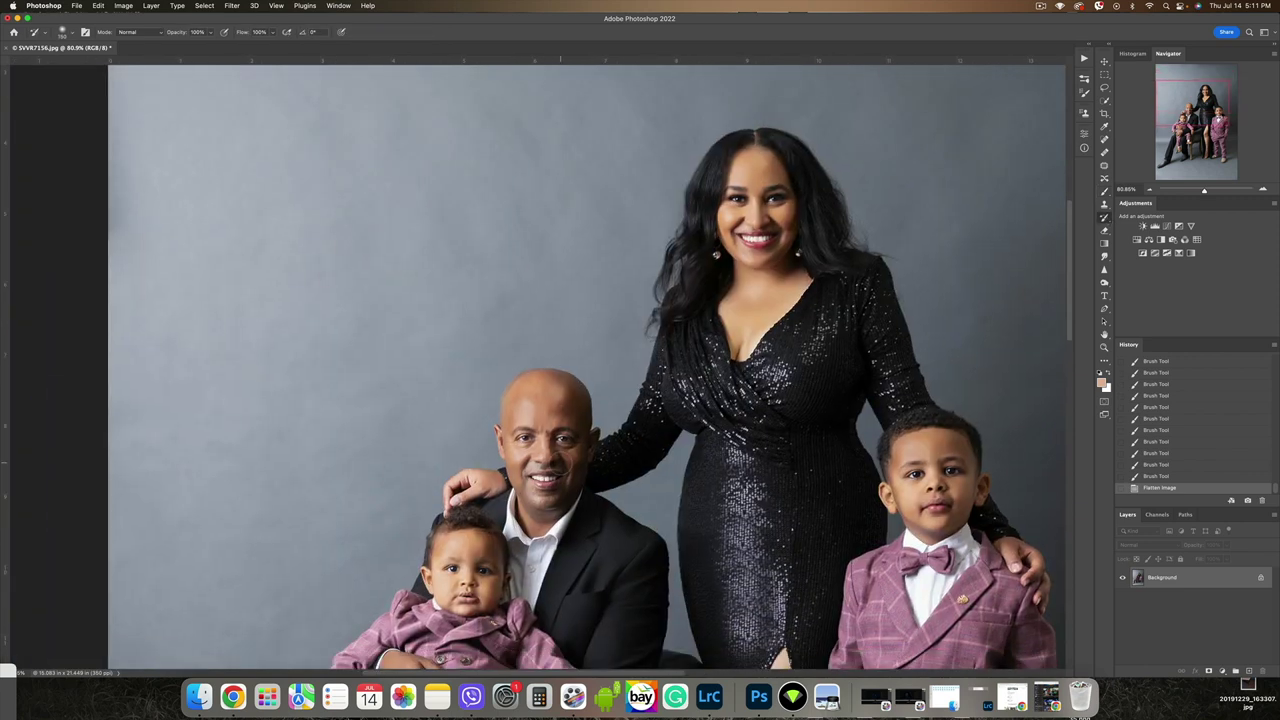
- Restore earlier detail around and beneath both of the man's eyes with the History Brush
scroll(568, 448, "up", 6)
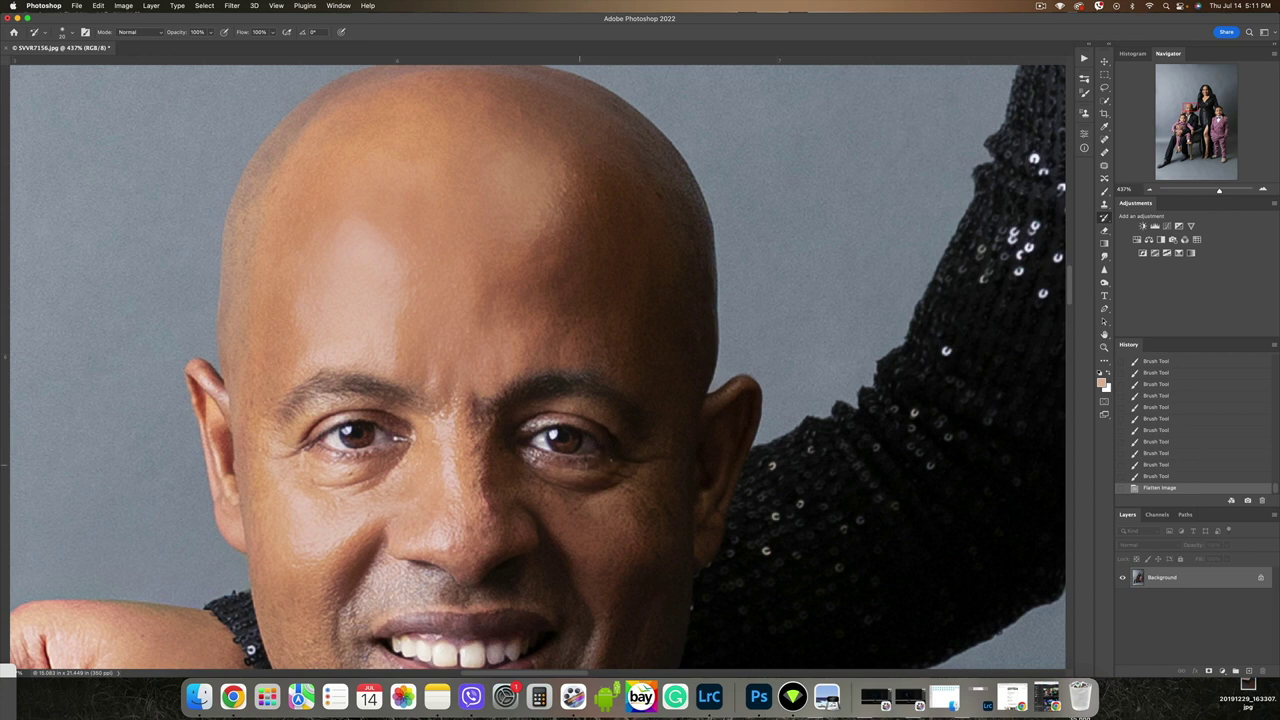
left_click_drag(598, 460, 566, 460)
left_click_drag(312, 447, 380, 458)
left_click_drag(608, 443, 612, 448)
scroll(573, 361, "down", 5)
scroll(444, 337, "down", 5)
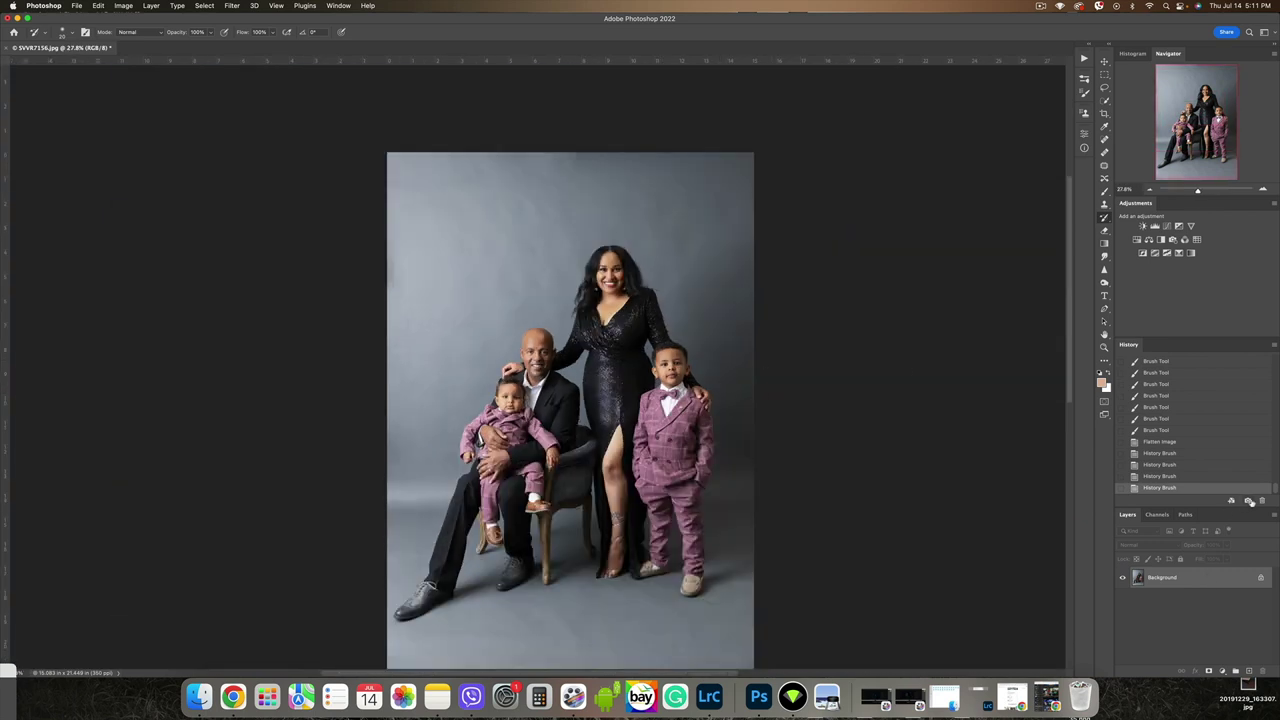
- Compare the original photo and Snapshots 1, 2 and 3 with the latest History Brush state
left_click_drag(1276, 488, 1276, 343)
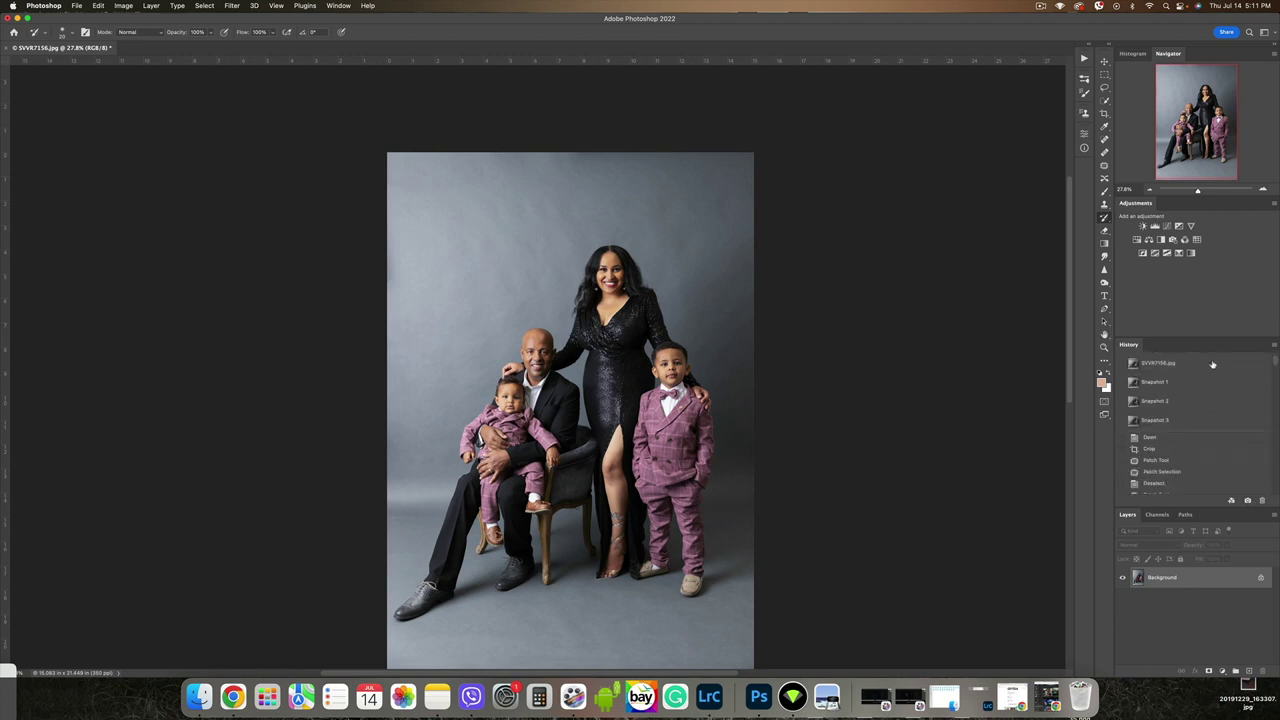
left_click(1212, 364)
left_click(1199, 387)
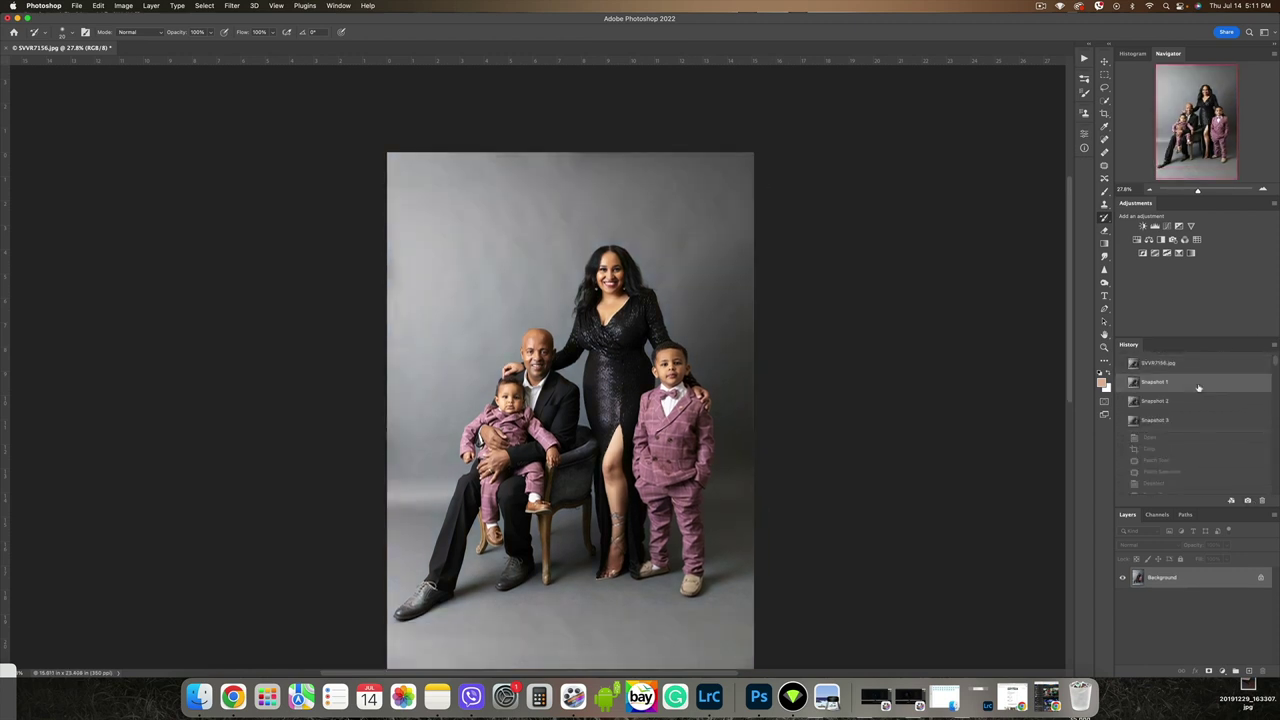
left_click(1197, 404)
left_click(1194, 421)
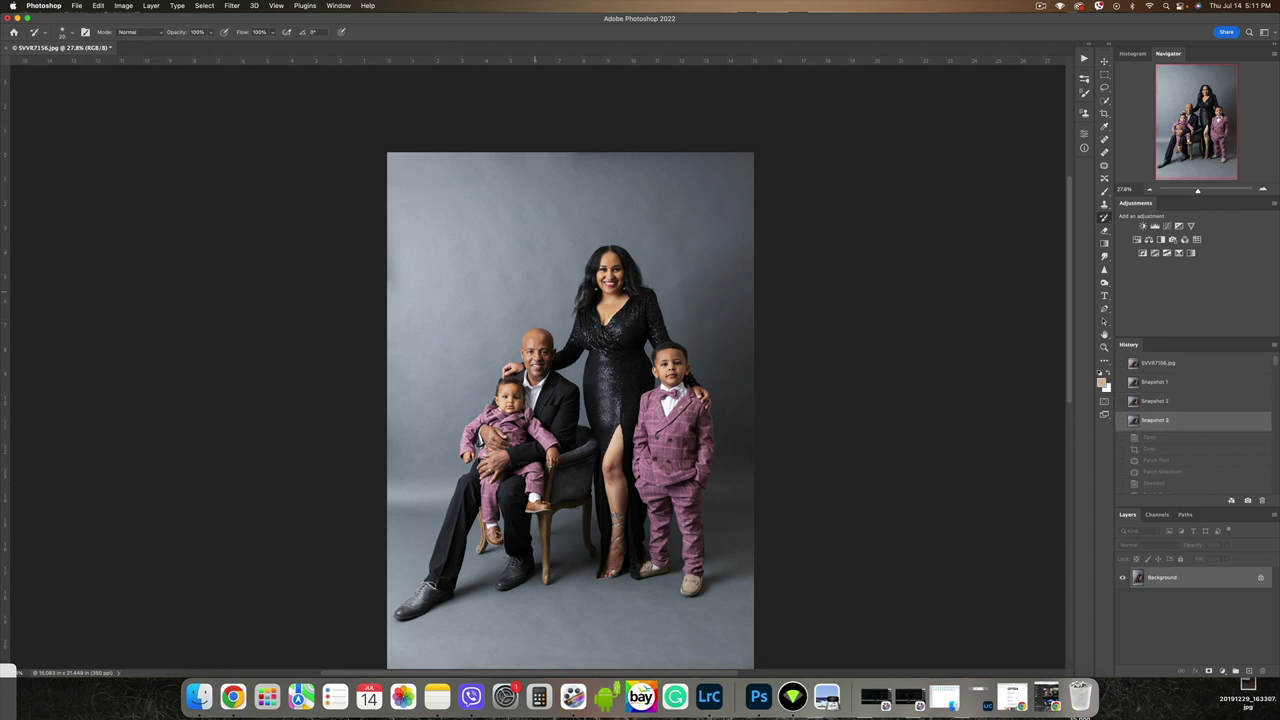
scroll(1248, 446, "down", 10)
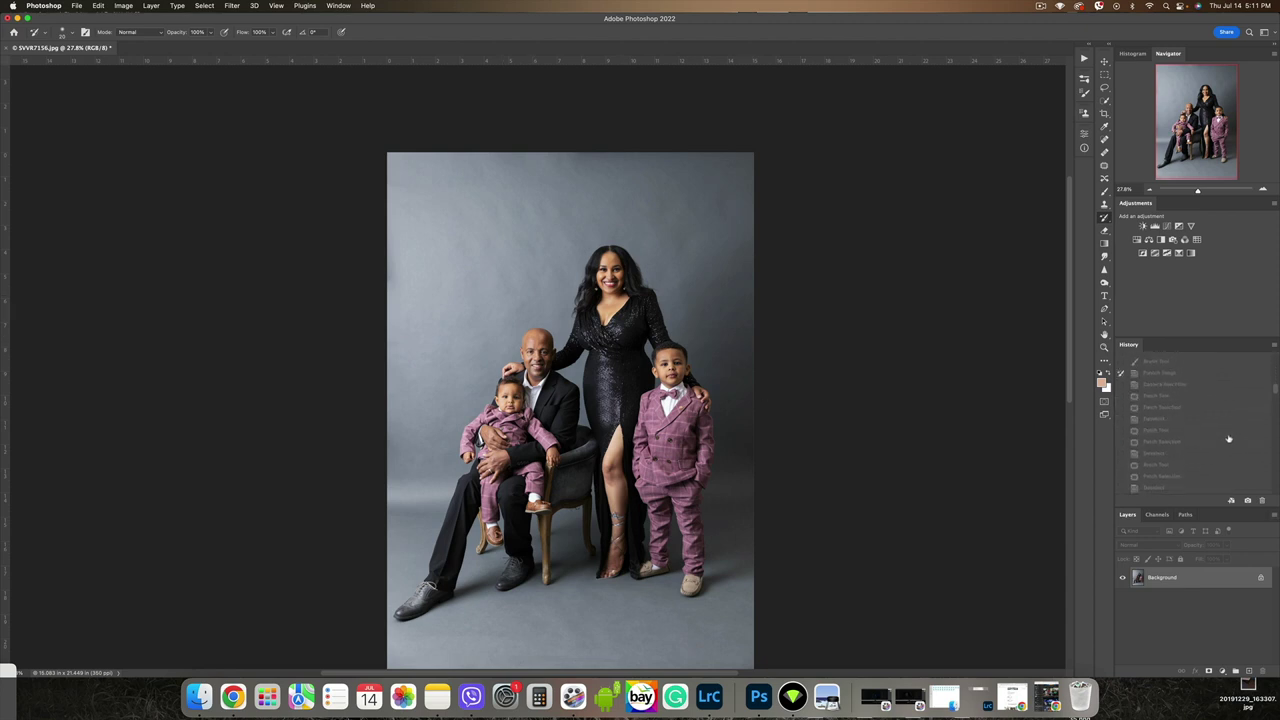
scroll(1229, 440, "down", 2)
left_click(1210, 488)
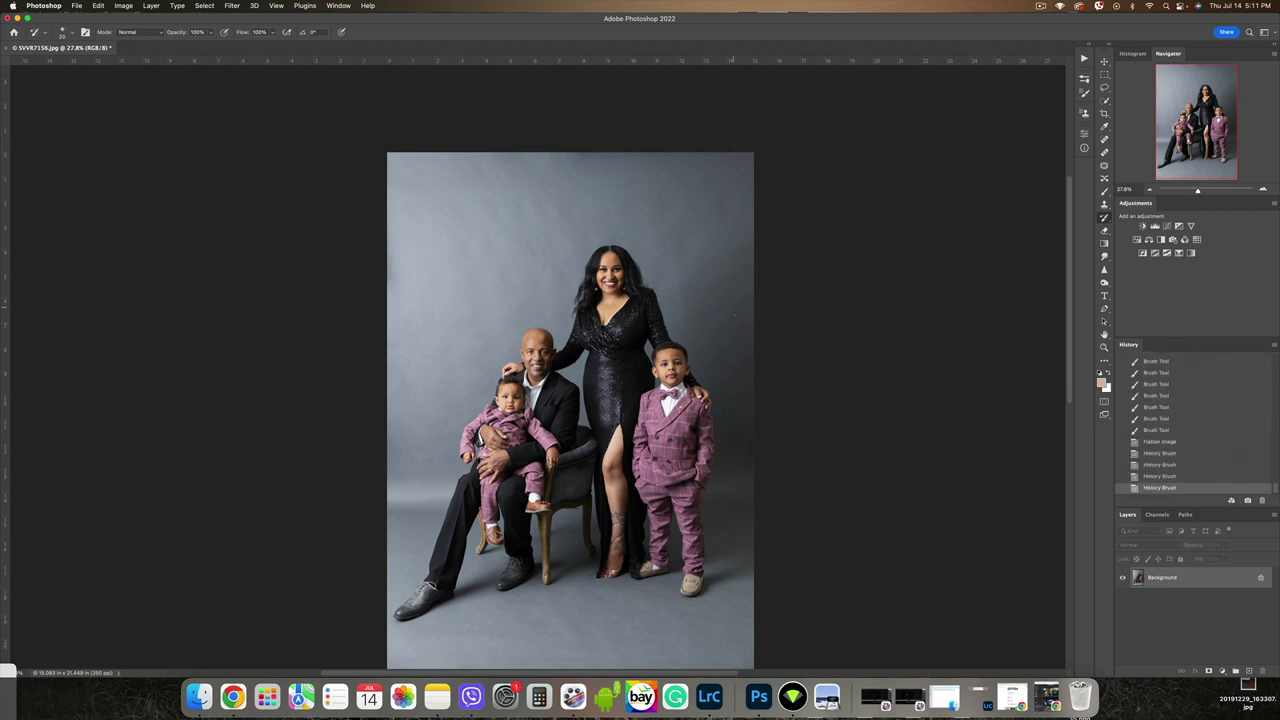
- Run the dodging action to add a Dodge the Highlights layer above the background
left_click(1104, 61)
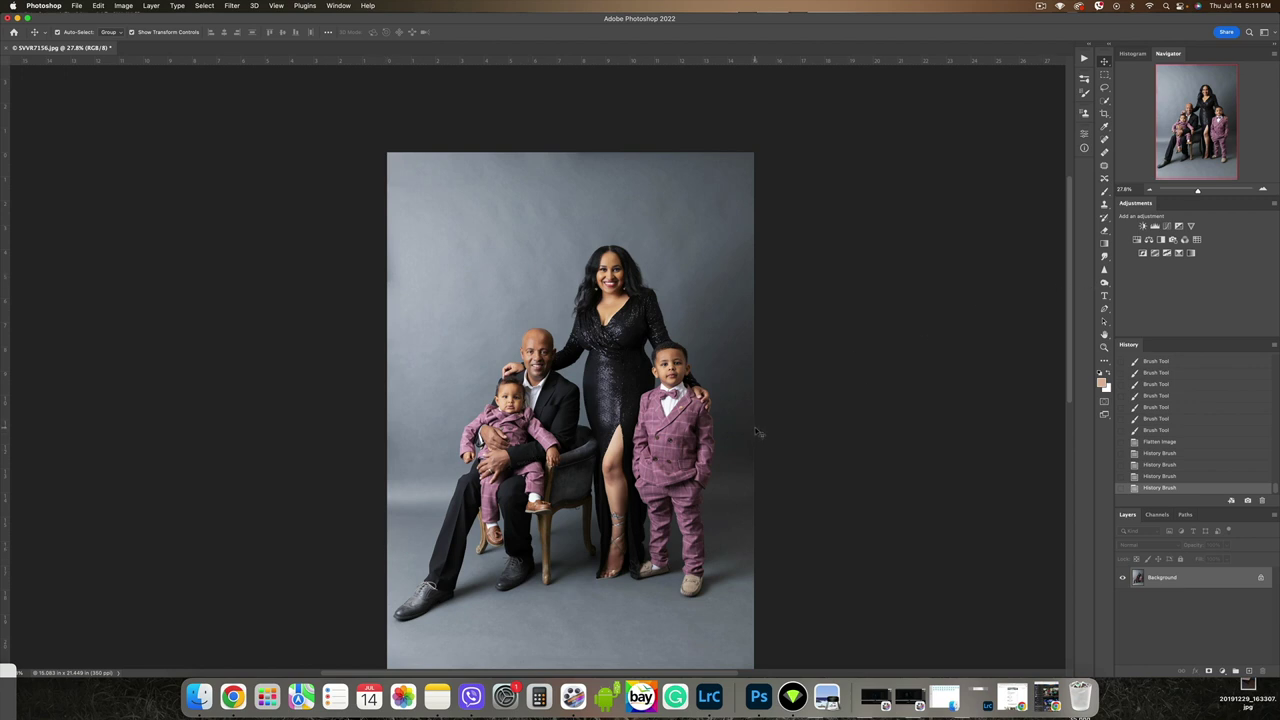
key("F2")
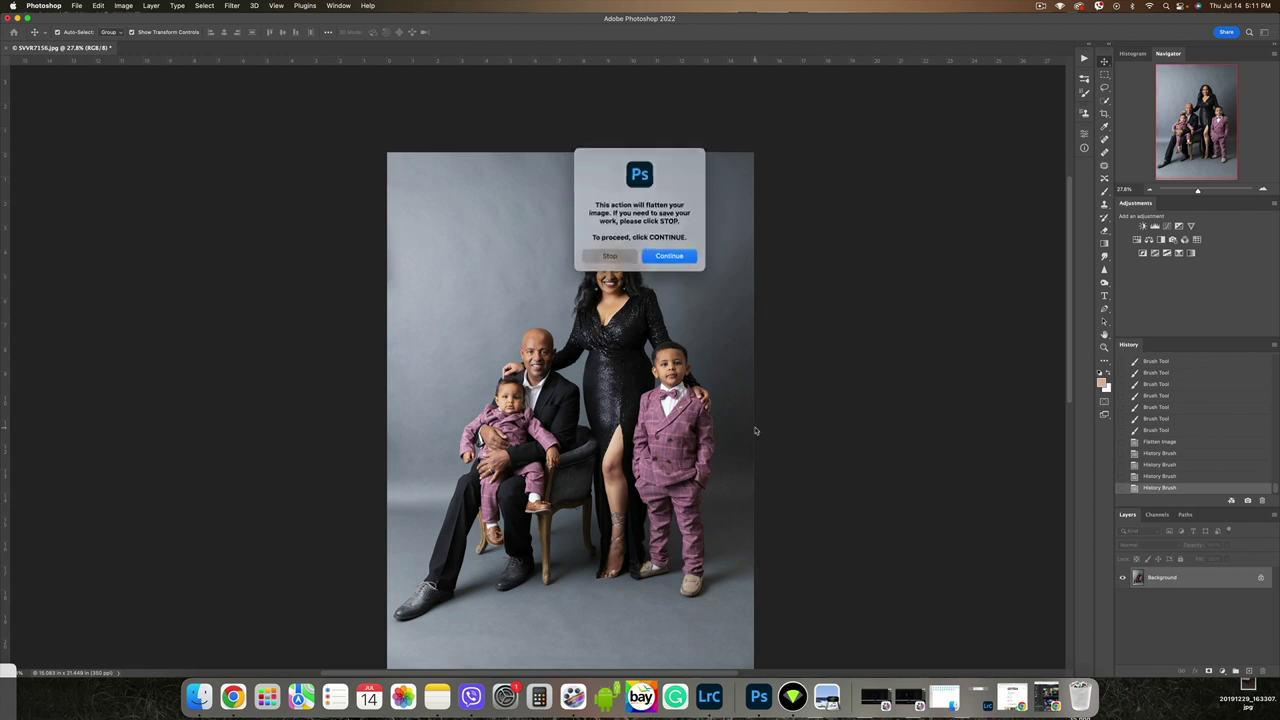
key("Return")
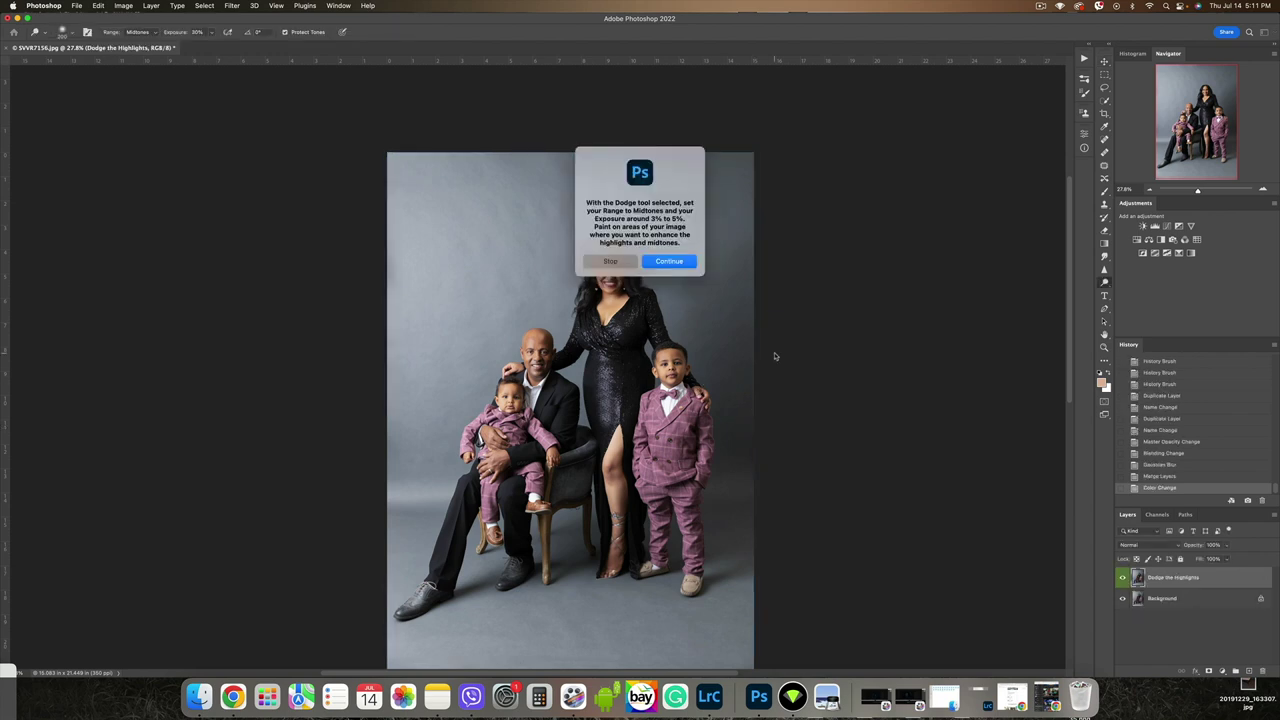
key("Return")
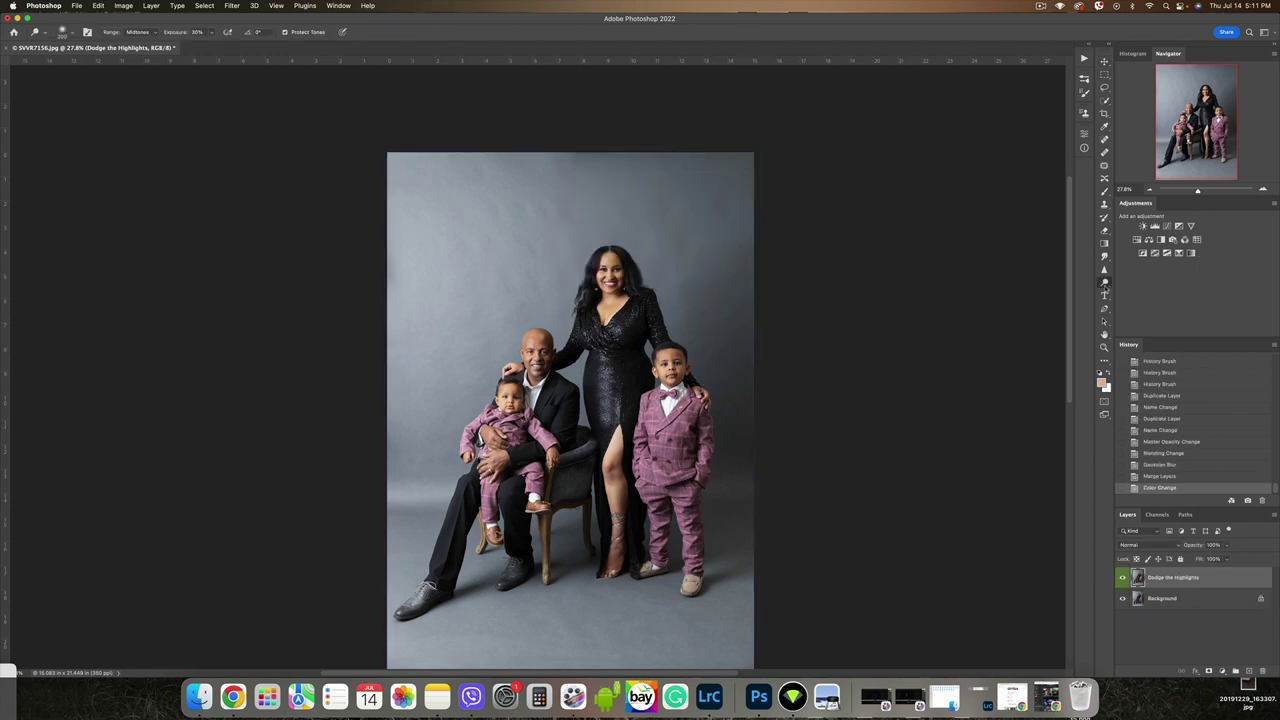
- Dodge the highlights on the woman's forehead and the boy's face on the Dodge the Highlights layer
scroll(615, 257, "up", 5)
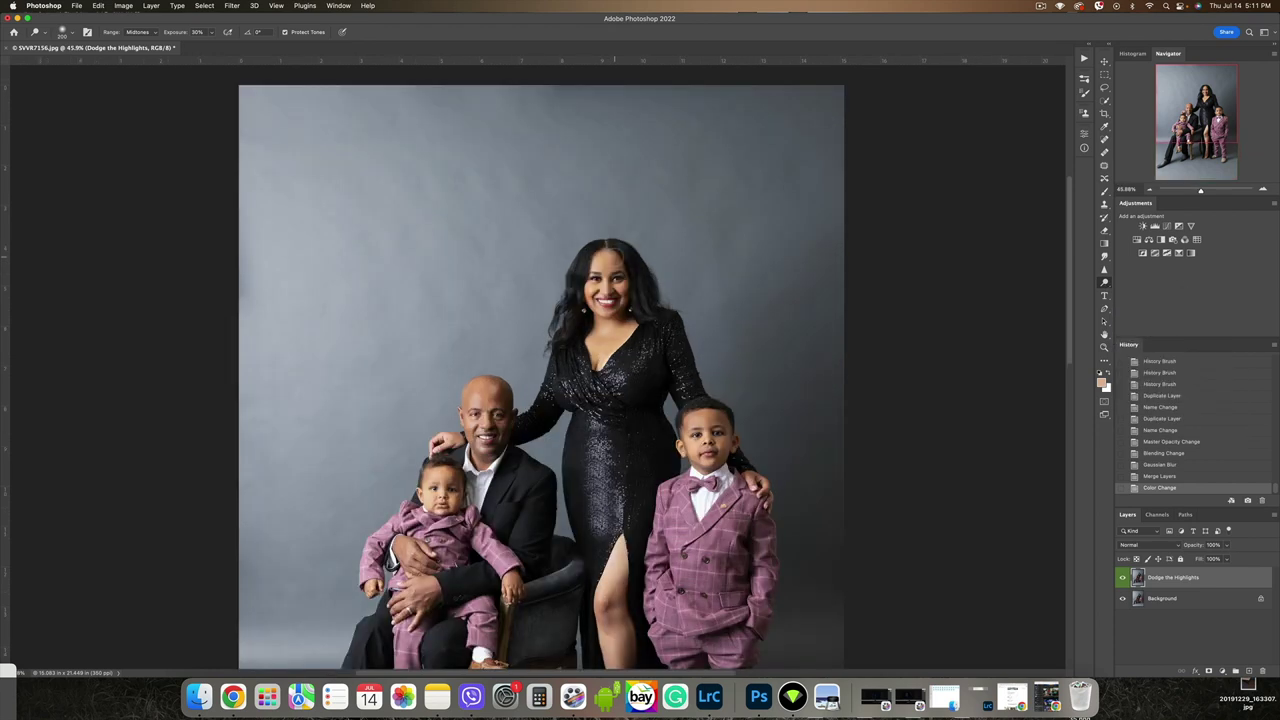
scroll(615, 252, "up", 2)
left_click(598, 264)
left_click(598, 262)
left_click(597, 265)
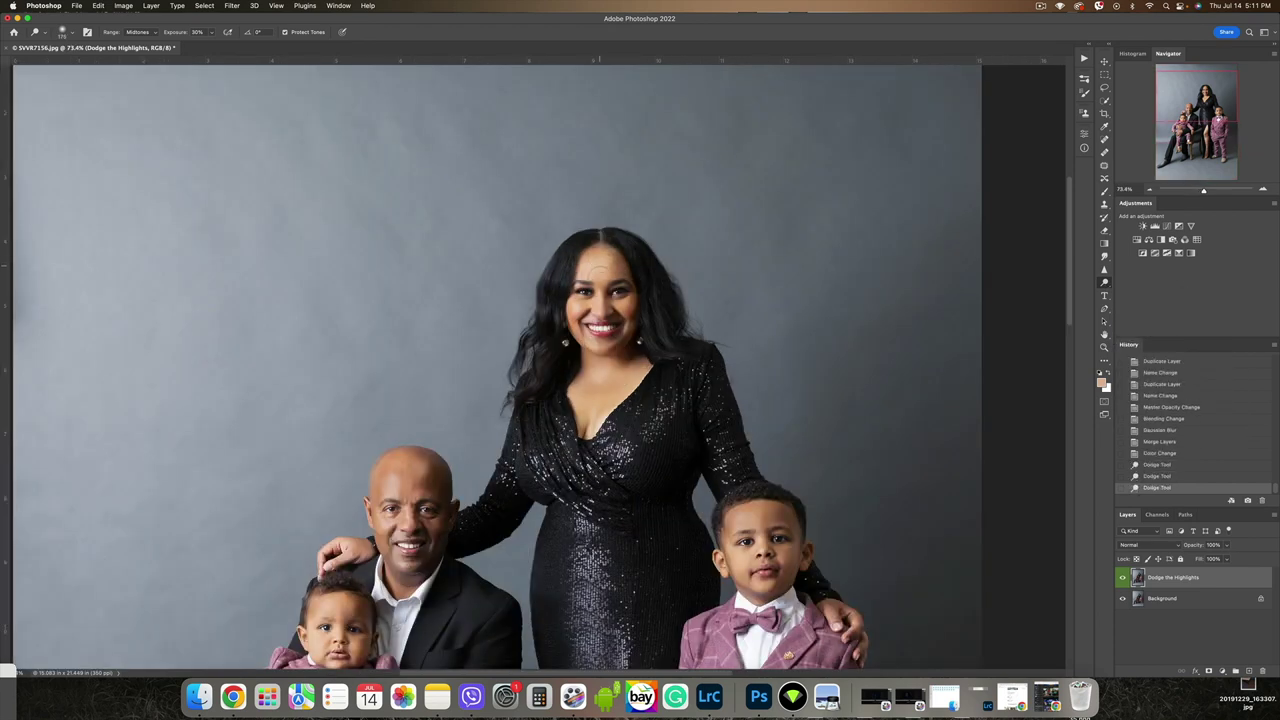
left_click(598, 266)
left_click(598, 265)
left_click(598, 265)
left_click(598, 265)
left_click(598, 265)
left_click(598, 265)
left_click(598, 265)
left_click(598, 265)
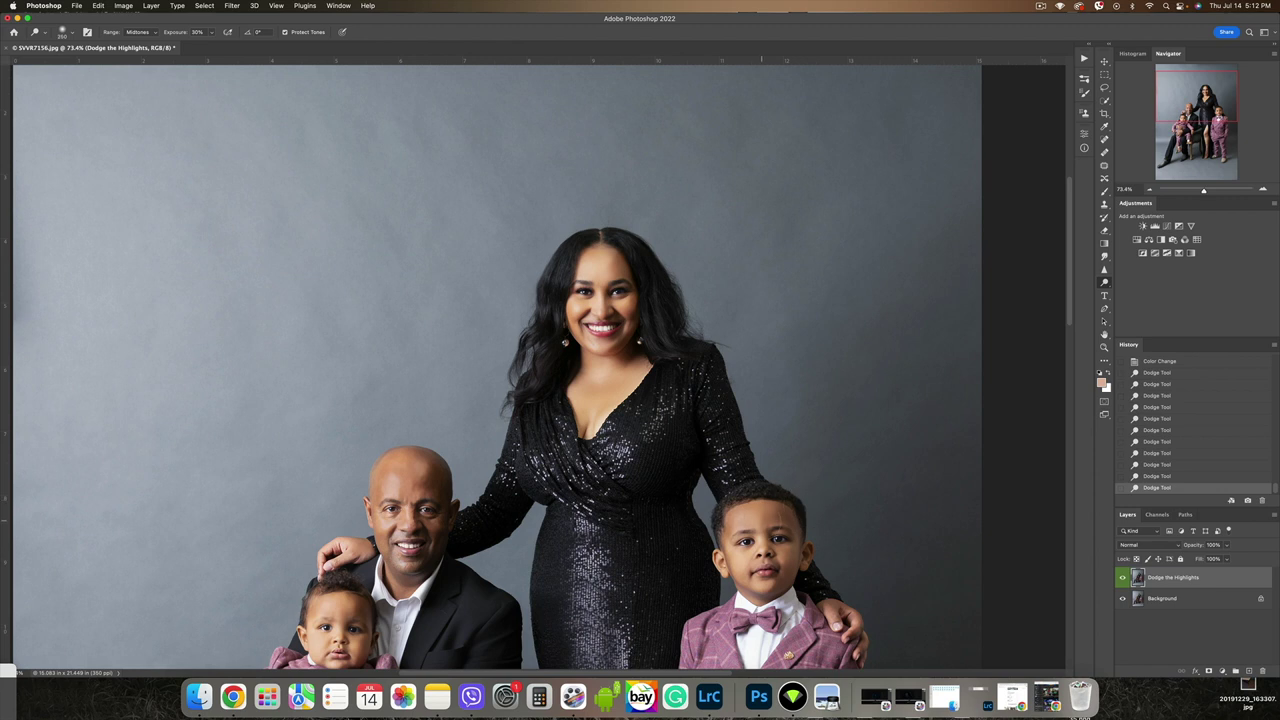
left_click(768, 544)
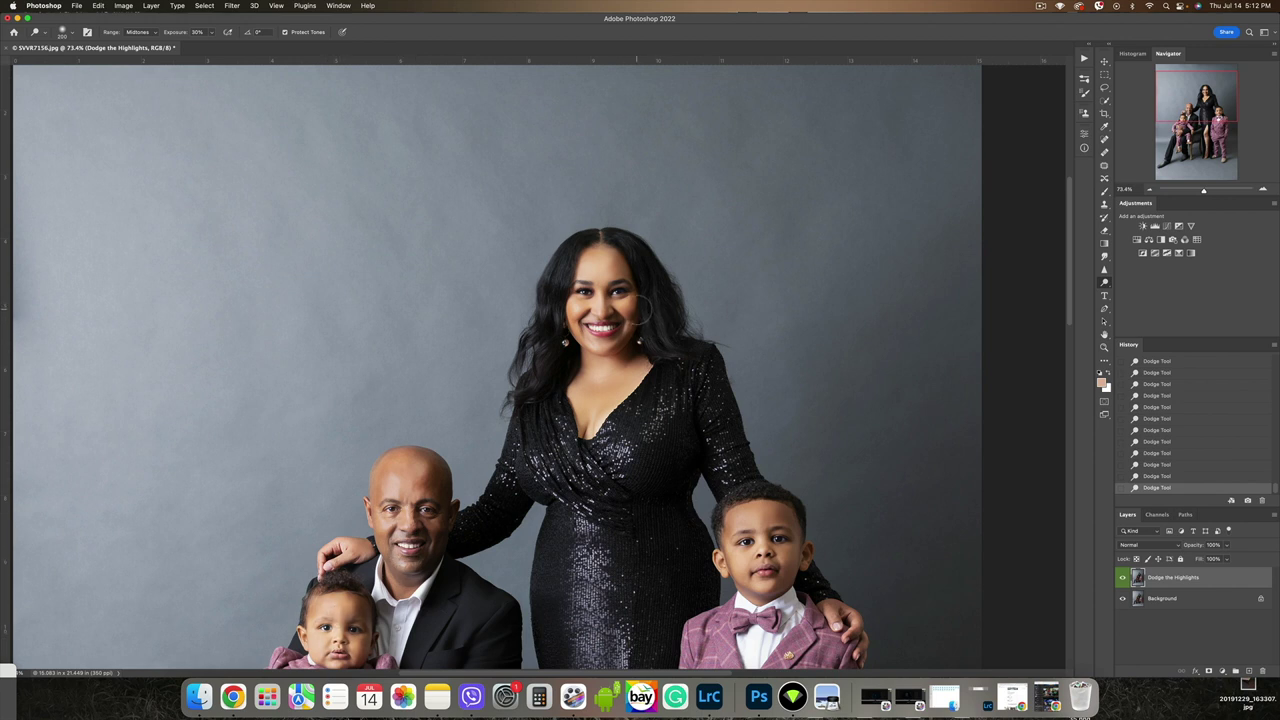
- Compare the whole portrait with the Dodge the Highlights layer hidden and shown
scroll(641, 305, "down", 5)
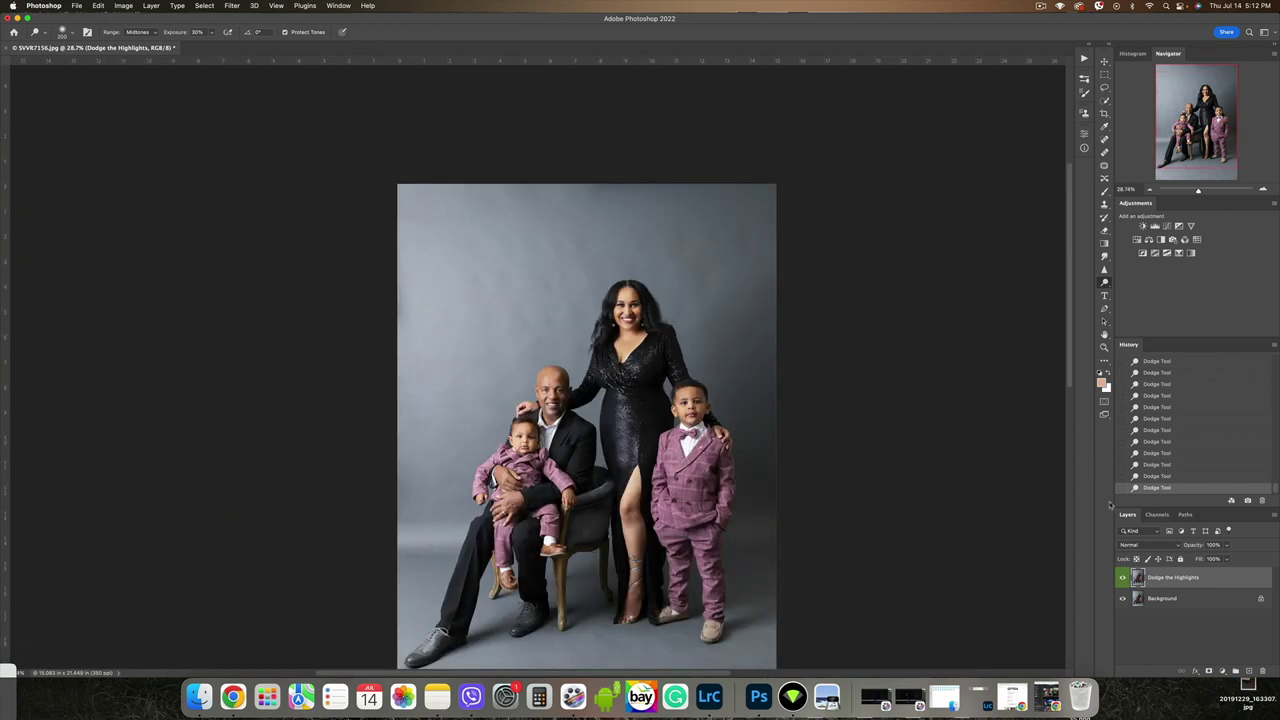
left_click(1122, 577)
left_click(1122, 578)
left_click(1122, 578)
left_click(1122, 578)
- Dodge the highlights along the woman's exposed leg from above the knee down to the ankle
left_click(634, 494)
left_click_drag(630, 490, 630, 522)
left_click_drag(630, 522, 631, 590)
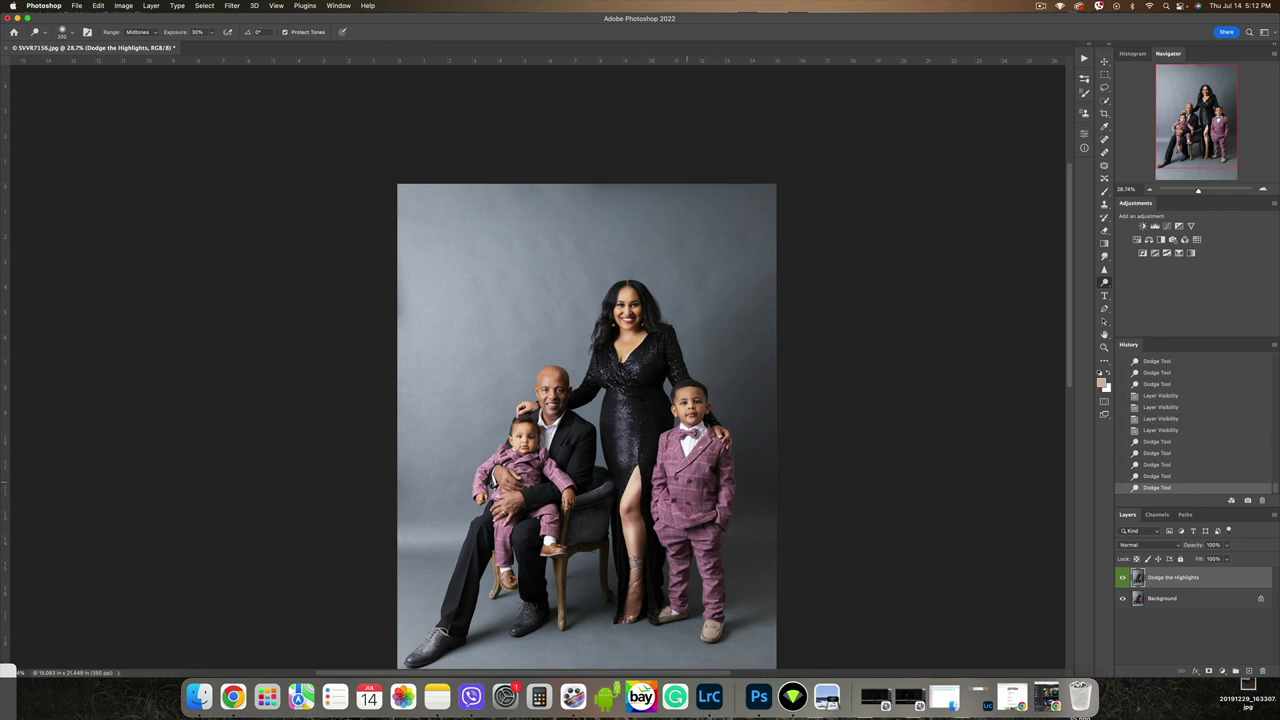
- Flatten the image and run the burning action to add a Burn the Shadows layer above the background
key("super+shift+e")
key("F2")
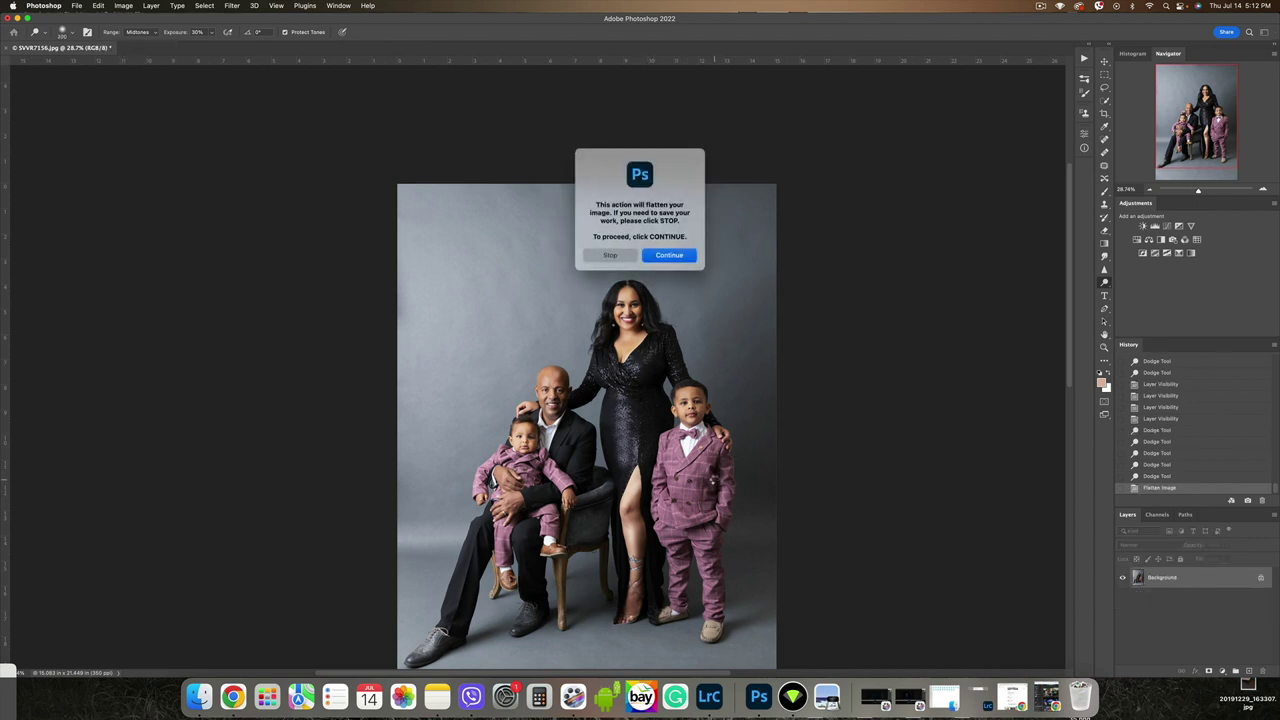
key("Return")
key("Return")
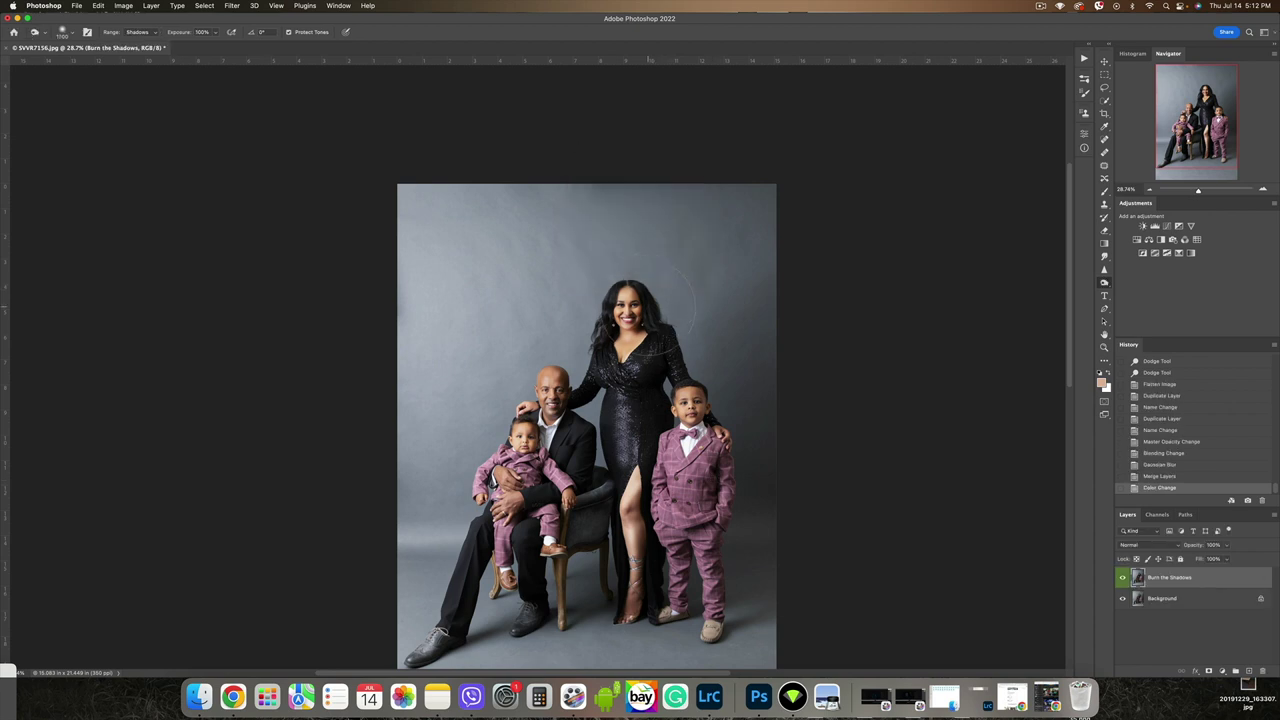
- Burn the shadows around the woman's face, neckline and dress on the Burn the Shadows layer
scroll(655, 338, "up", 5)
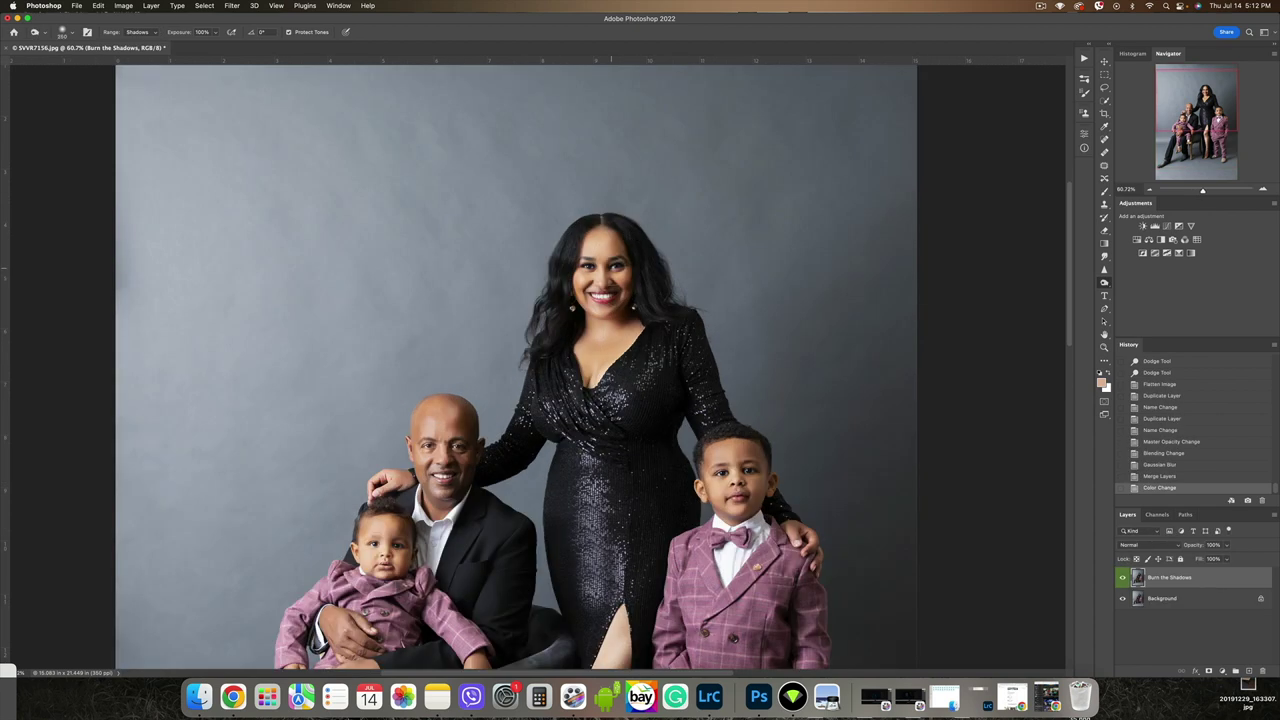
left_click_drag(608, 278, 617, 296)
left_click(576, 285)
left_click(592, 360)
left_click_drag(592, 360, 686, 395)
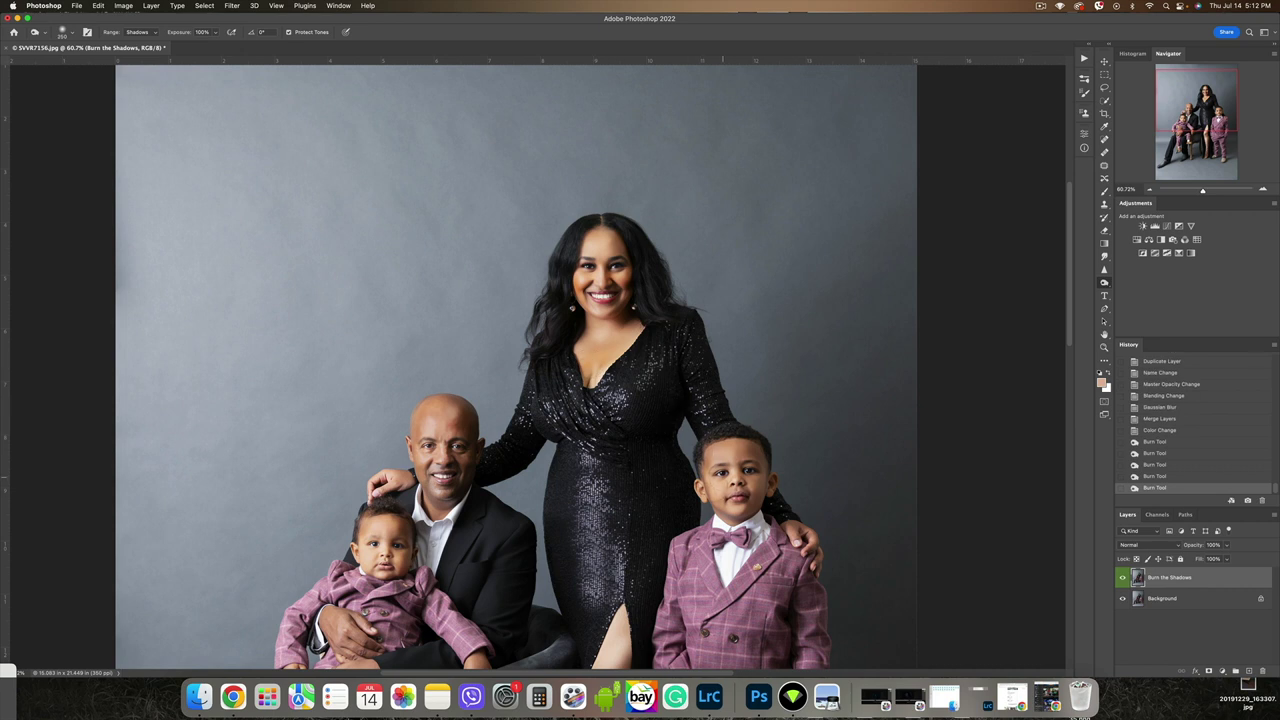
- Burn the shadows along both sides of the boy's face and beside the baby's face
left_click(707, 495)
left_click(769, 489)
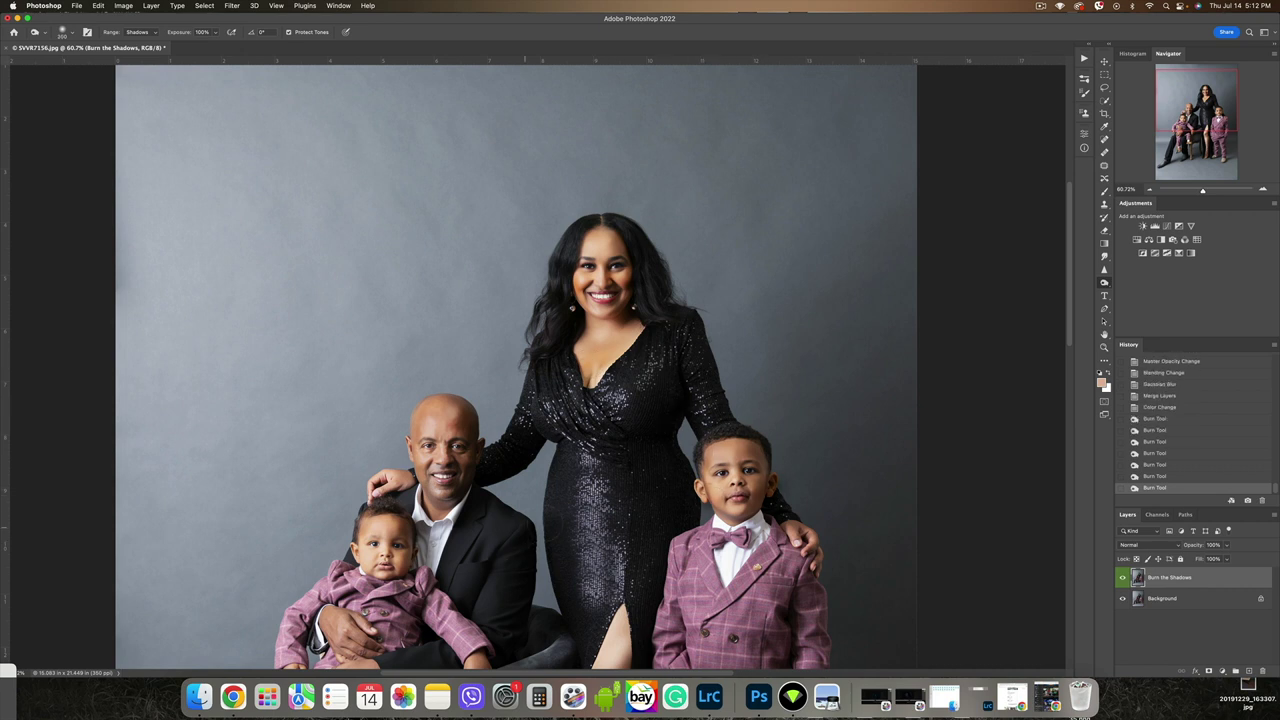
left_click(352, 558)
- Reduce the Burn the Shadows layer's opacity and compare the portrait with the layer hidden and shown
left_click_drag(1200, 545, 1185, 546)
left_click(1122, 578)
left_click(1122, 578)
left_click(1122, 578)
left_click(1122, 578)
left_click(1122, 578)
left_click(1122, 578)
- Burn the shadows along the woman's hairline with a smaller brush and compare with the burn layer hidden and shown
key("[")
mouse_move(639, 241)
left_mouse_down()
mouse_move(595, 226)
mouse_move(607, 226)
left_mouse_up()
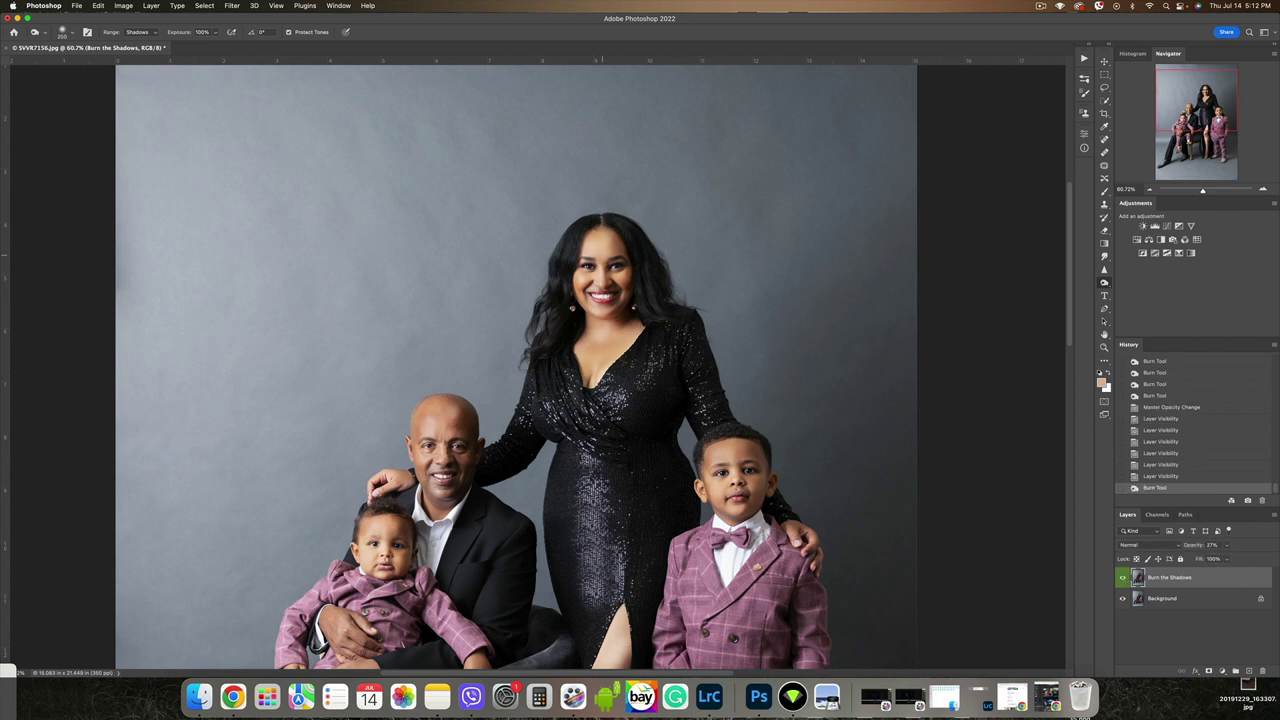
left_click(603, 243)
left_click(1123, 578)
left_click(1123, 578)
left_click(1123, 578)
left_click(1123, 578)
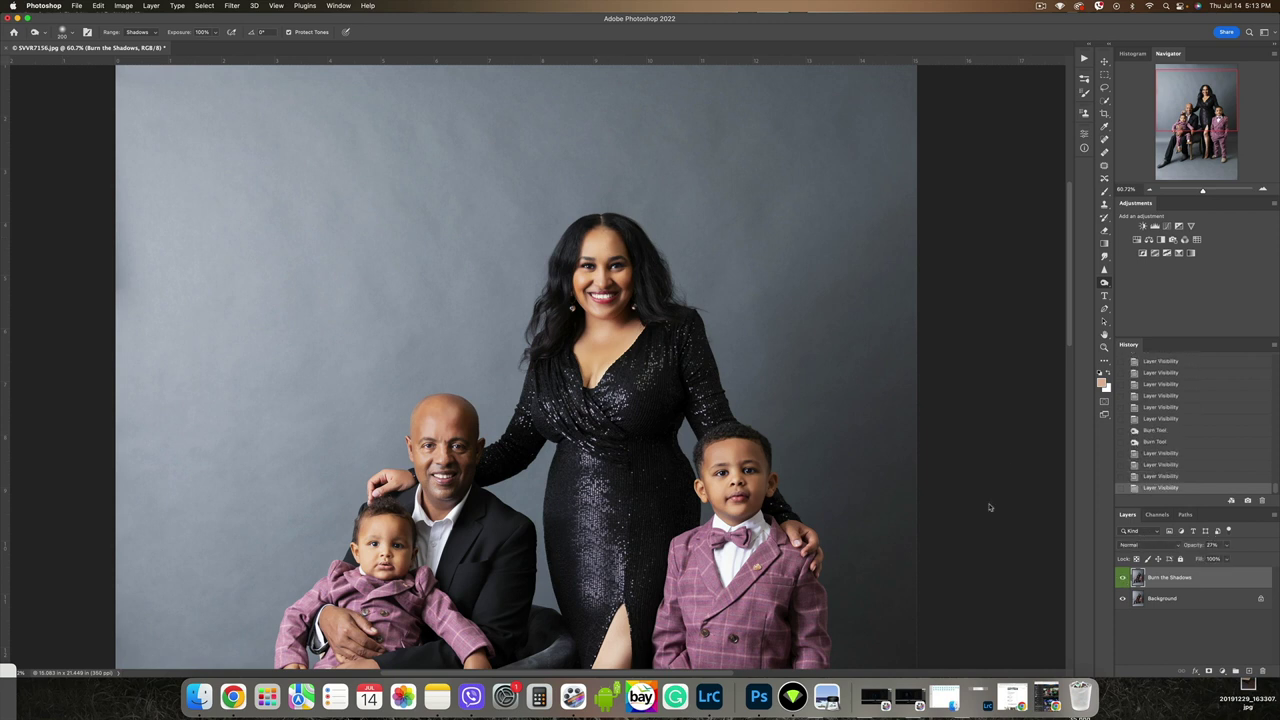
- Burn the shadows along the woman's exposed leg and at her neckline
scroll(713, 296, "down", 2)
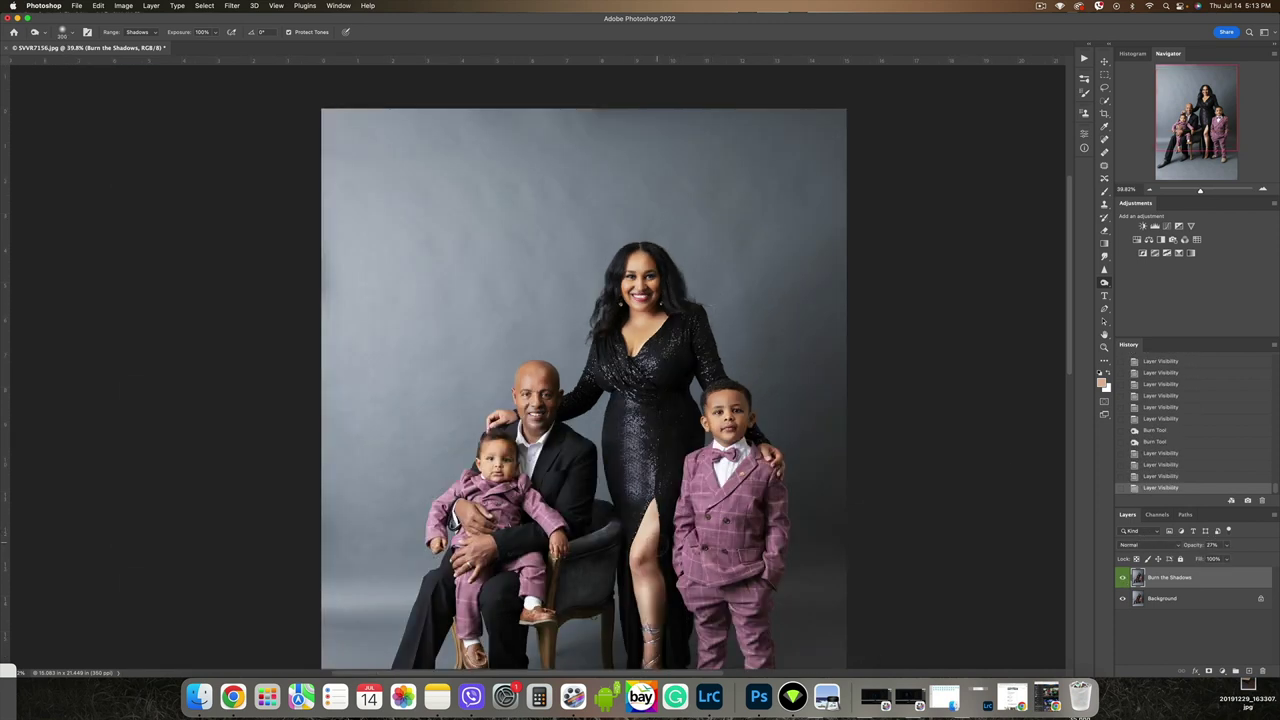
mouse_move(663, 599)
left_mouse_down()
mouse_move(629, 562)
mouse_move(648, 508)
left_mouse_up()
key("bracketleft")
left_click_drag(631, 342, 636, 356)
- Compare the full portrait with and without the Burn the Shadows layer and flatten the image
scroll(637, 372, "down", 2)
left_click(1122, 578)
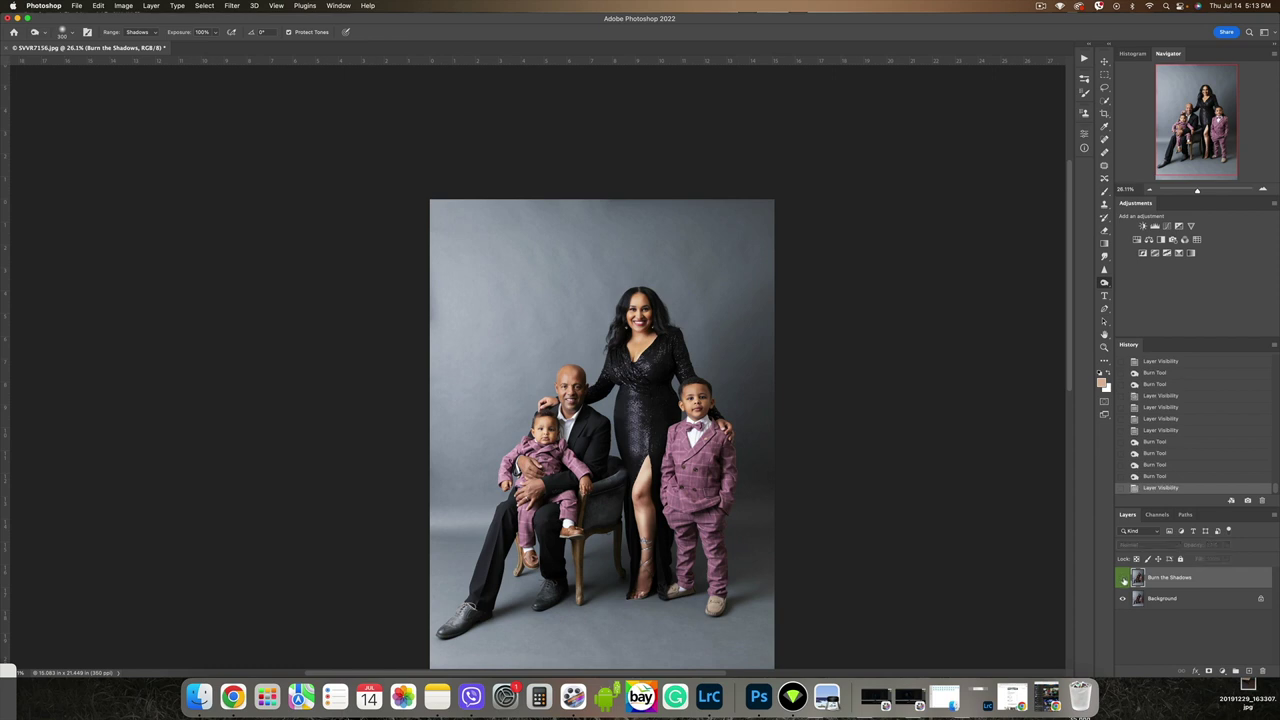
left_click(1122, 578)
left_click(1122, 578)
left_click(1122, 578)
key("super+shift+e")
- Patch the two marks below the woman's knee with clean skin from lower on the leg, deselecting after each repair
left_click(1104, 167)
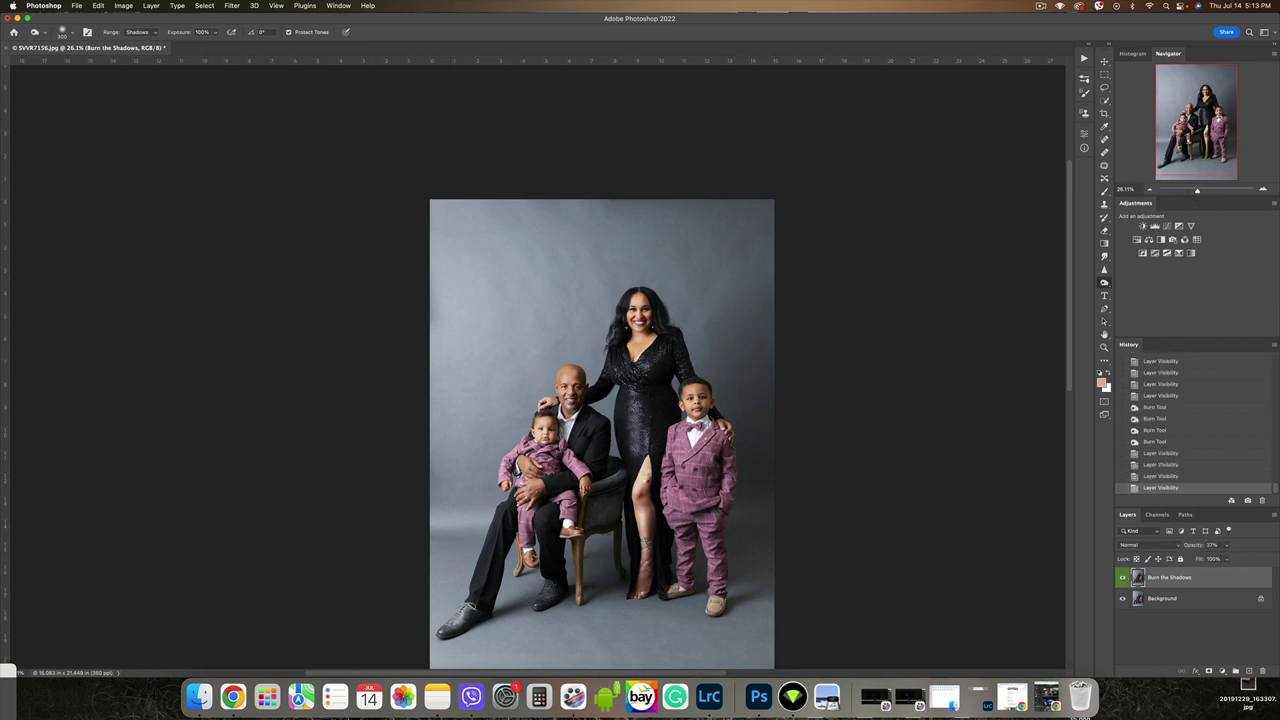
scroll(650, 523, "up", 8)
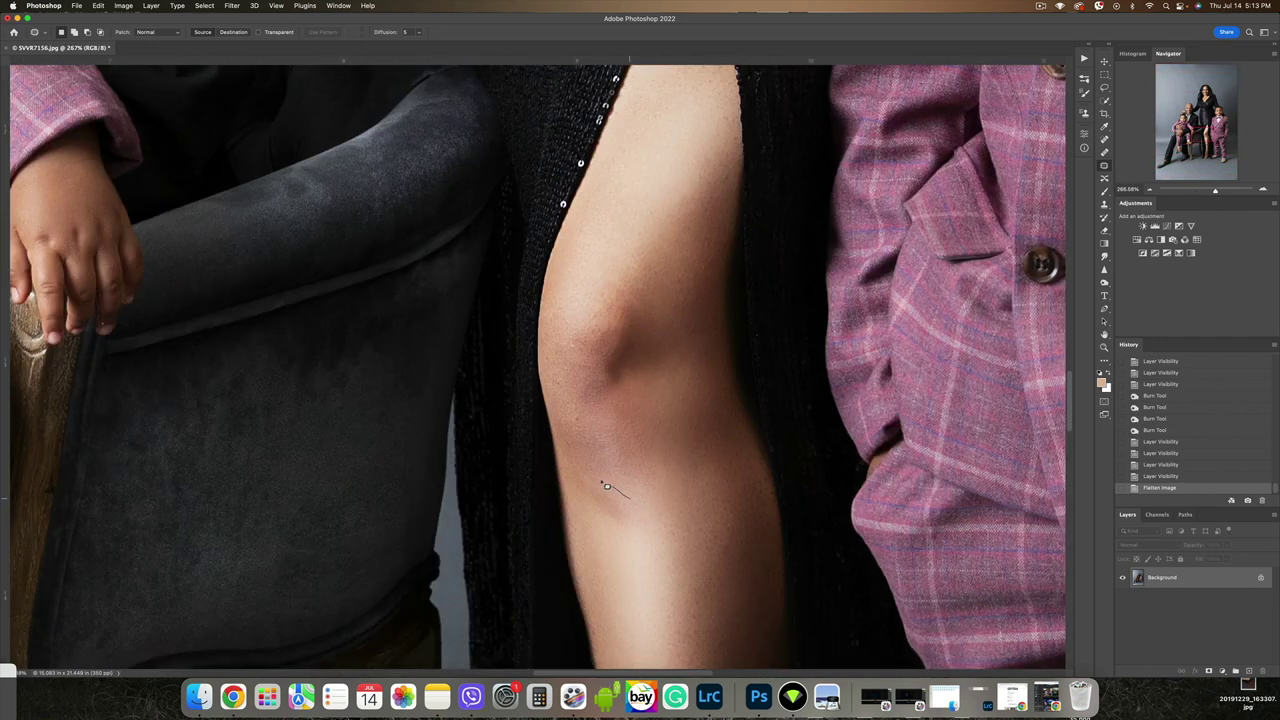
mouse_move(601, 482)
left_mouse_down()
mouse_move(645, 546)
mouse_move(634, 502)
left_mouse_up()
left_click_drag(622, 518, 650, 571)
key("super+d")
mouse_move(579, 467)
left_mouse_down()
mouse_move(595, 494)
mouse_move(585, 468)
left_mouse_up()
left_click_drag(591, 482, 602, 500)
key("super+d")
scroll(592, 471, "down", 5)
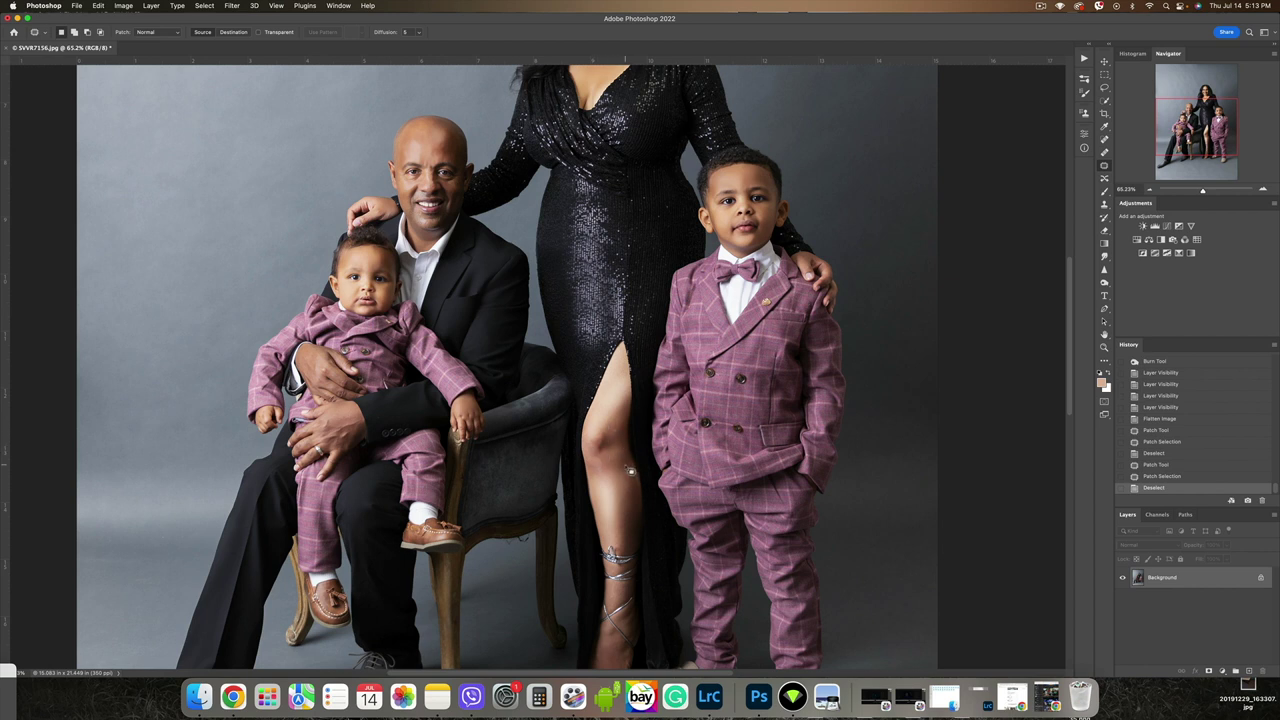
- Run the Paint Away Red Splotches action, paint its mask over the woman's knee and lower leg, and flatten the image
key("F2")
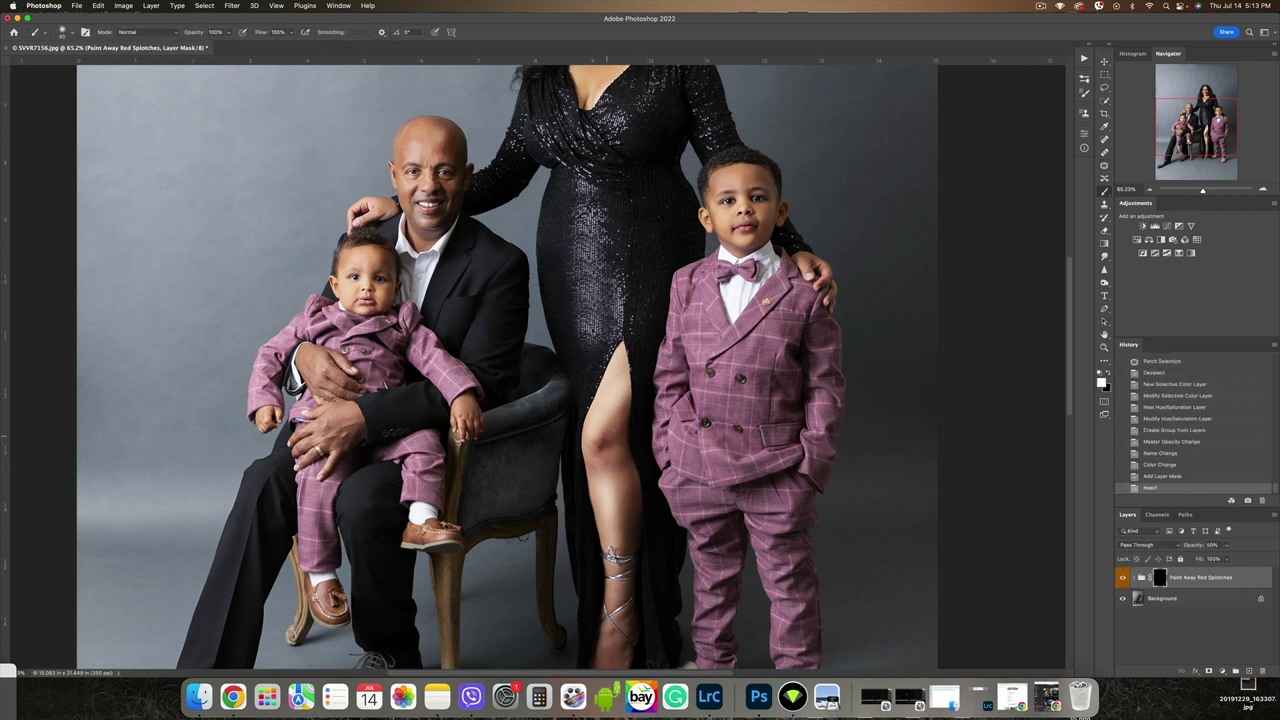
left_click_drag(601, 443, 632, 546)
key("]")
key("]")
key("]")
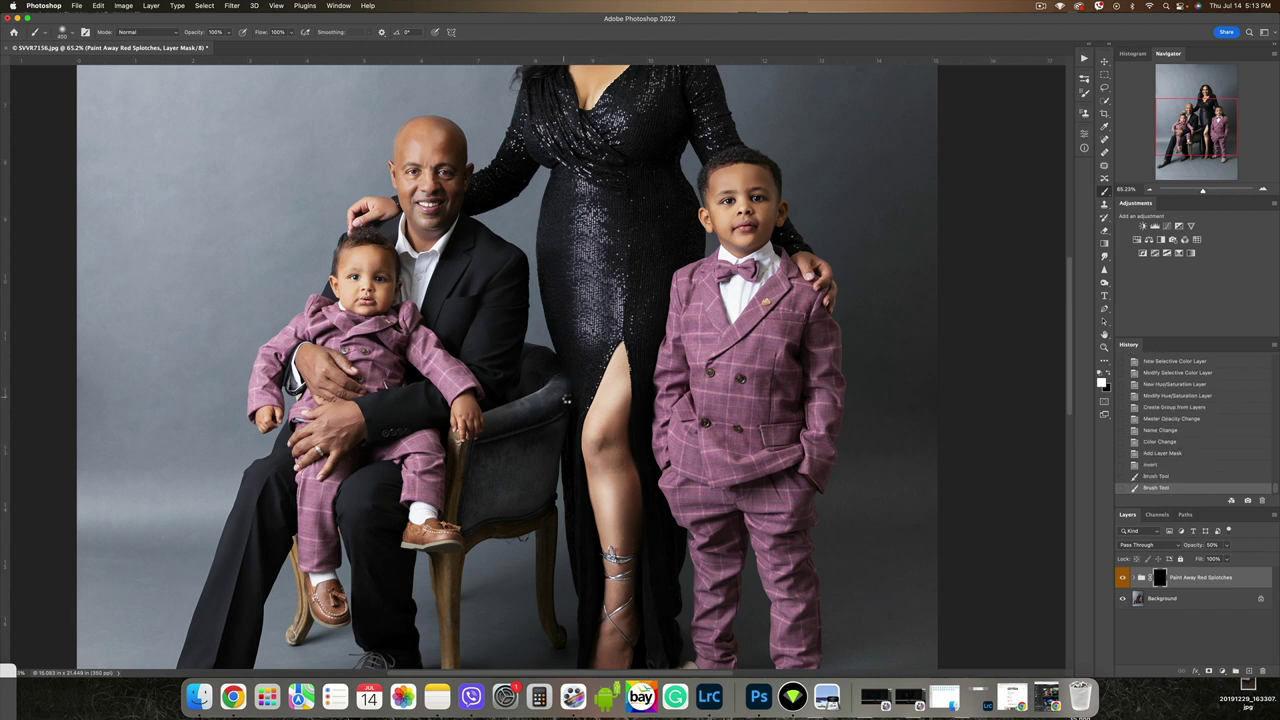
key("super+shift+e")
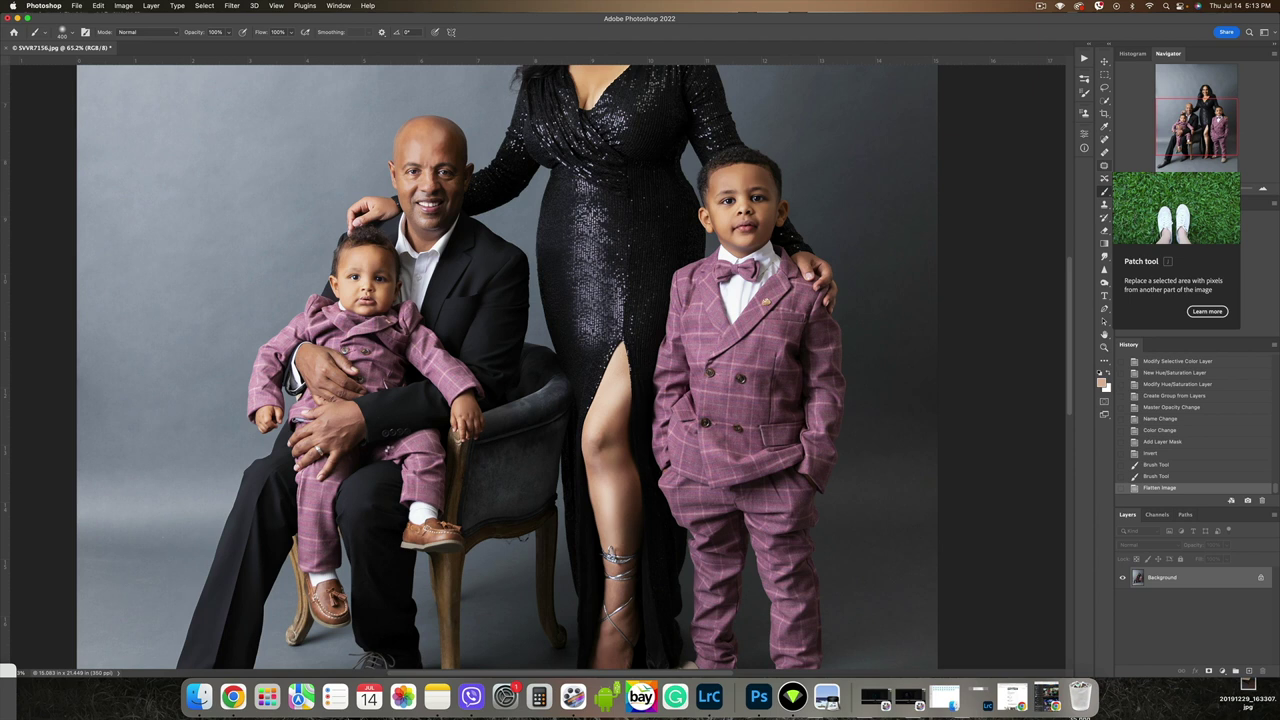
- Run the Dust & Scratches action and paint its layer mask over the man's black jacket to clean the fabric
key("F2")
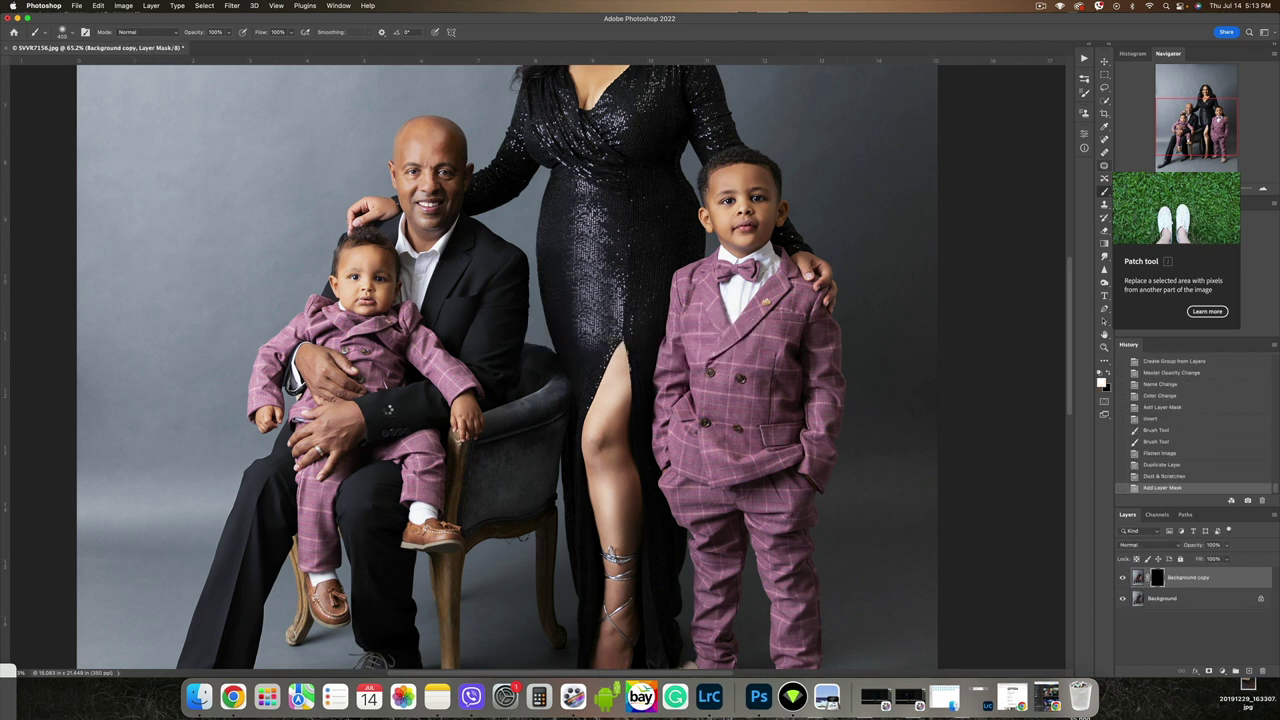
scroll(371, 400, "up", 5)
key("[")
left_click_drag(397, 392, 422, 434)
key("[")
key("[")
left_click_drag(627, 258, 629, 280)
left_click(650, 458)
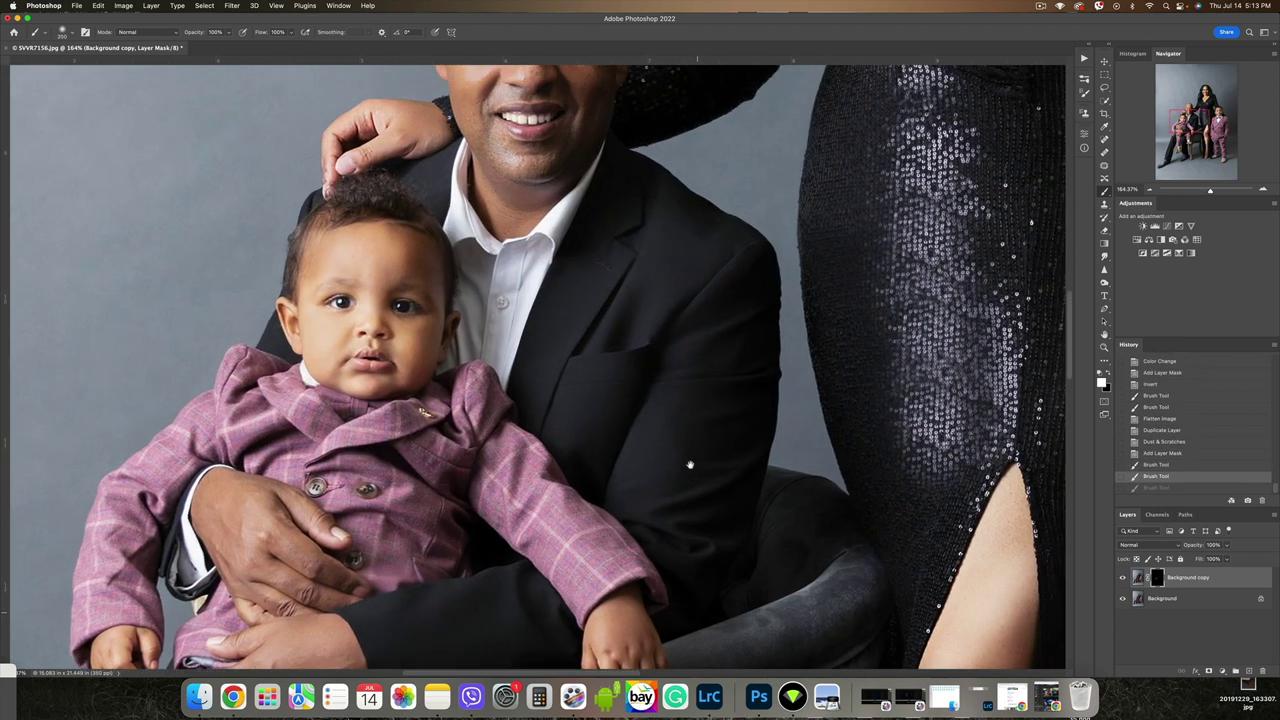
scroll(688, 405, "up", 3)
left_click_drag(669, 217, 643, 220)
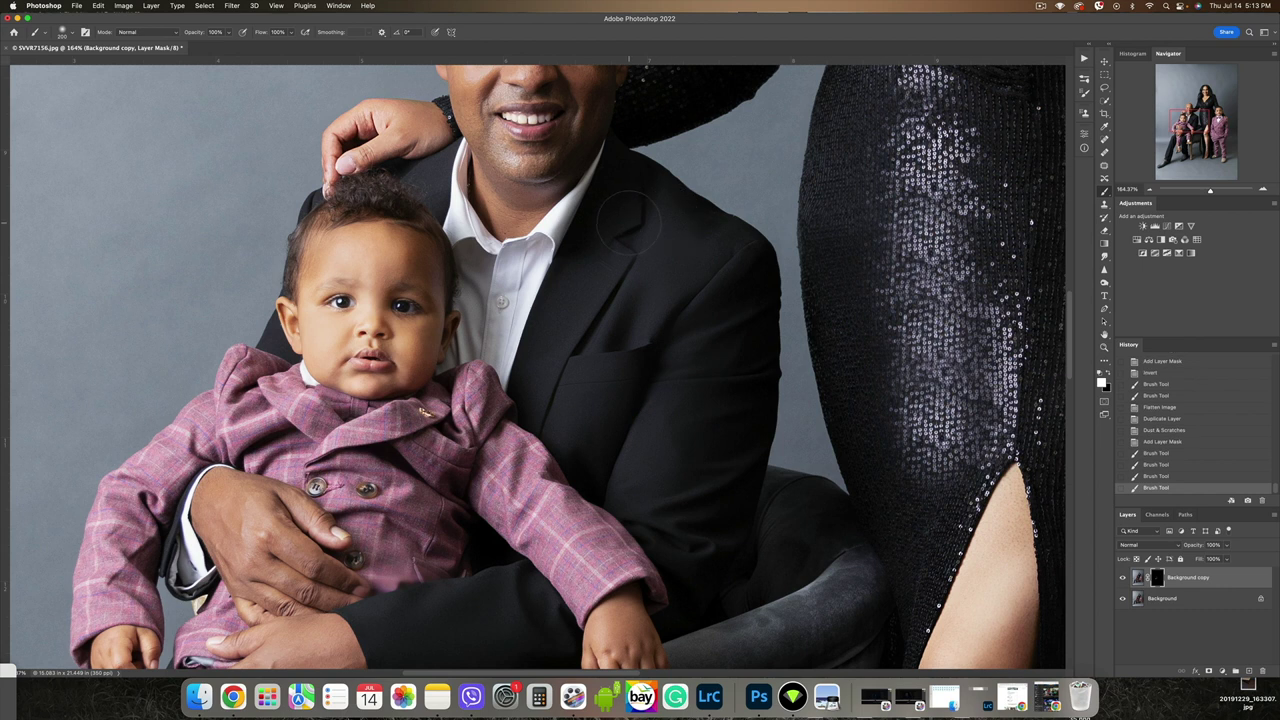
- Paint the Dust & Scratches mask over both legs of the man's black trousers
scroll(629, 222, "down", 5)
scroll(629, 222, "down", 3)
scroll(410, 420, "up", 3)
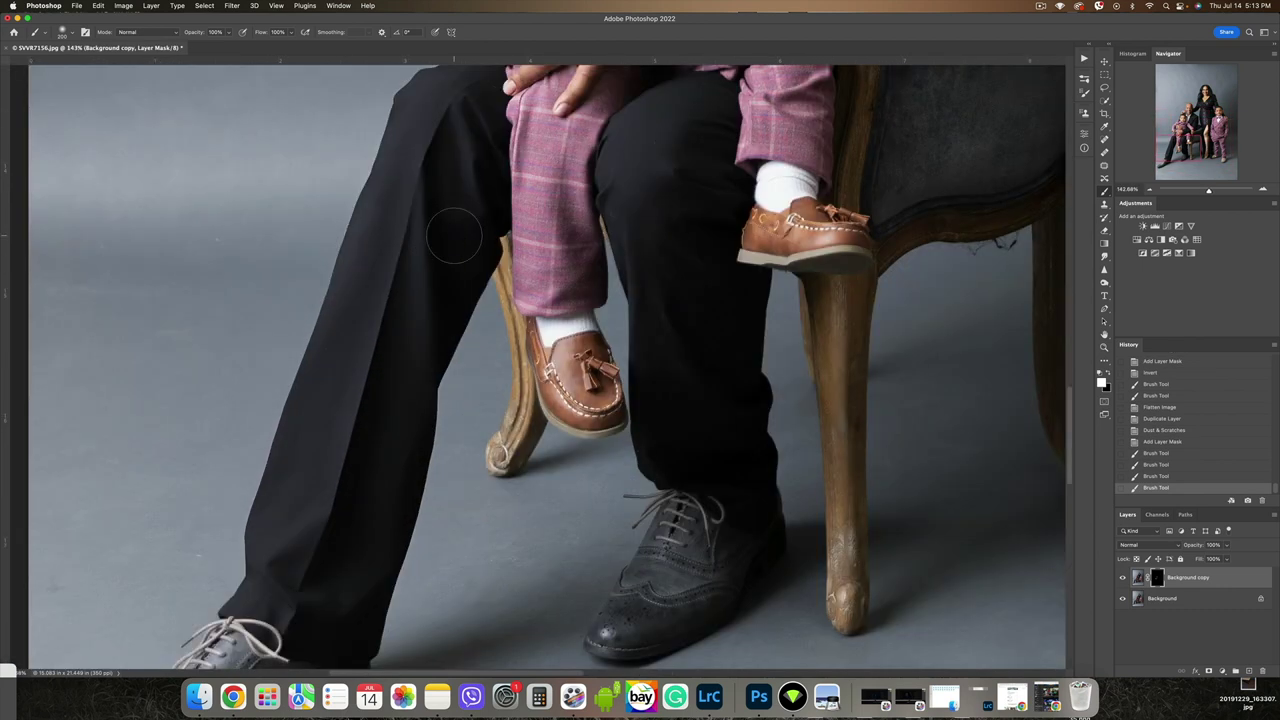
left_click_drag(307, 540, 300, 558)
mouse_move(710, 444)
left_mouse_down()
mouse_move(669, 447)
mouse_move(686, 384)
left_mouse_up()
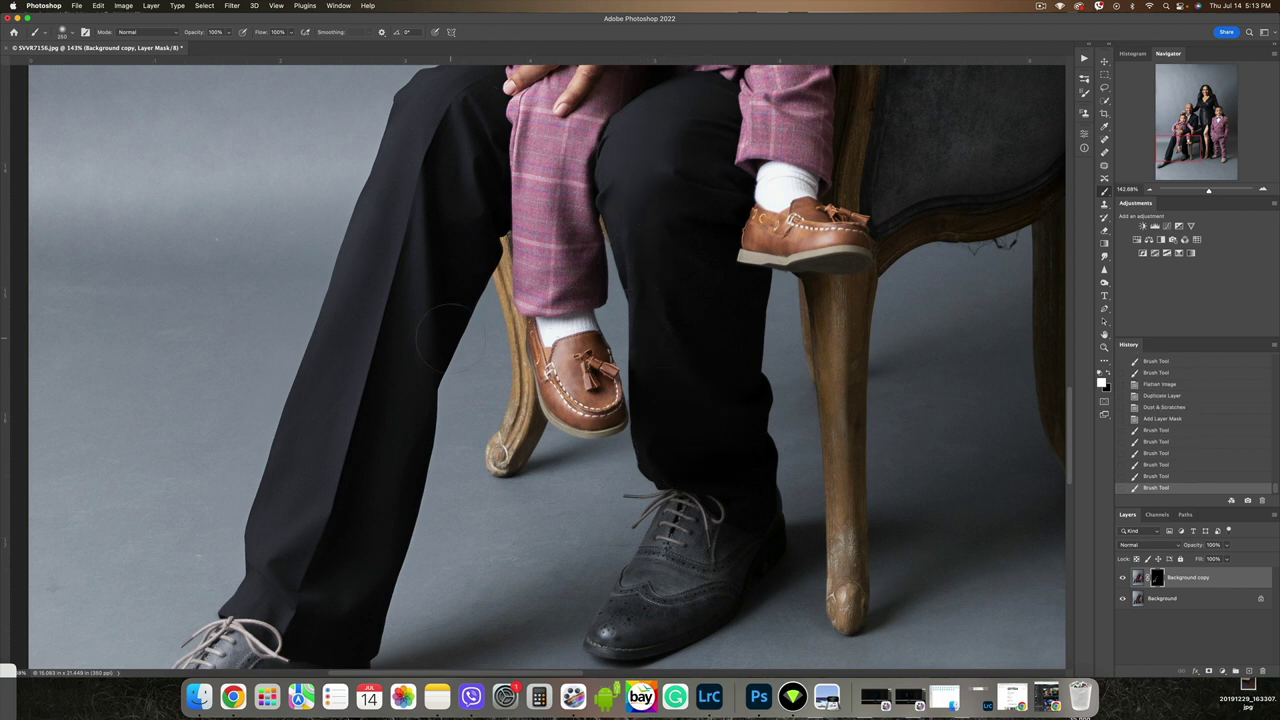
- Paint the Dust & Scratches mask down the woman's exposed leg, undoing and repainting the stroke between the ankle straps
scroll(450, 320, "down", 2)
left_click_drag(703, 286, 451, 457)
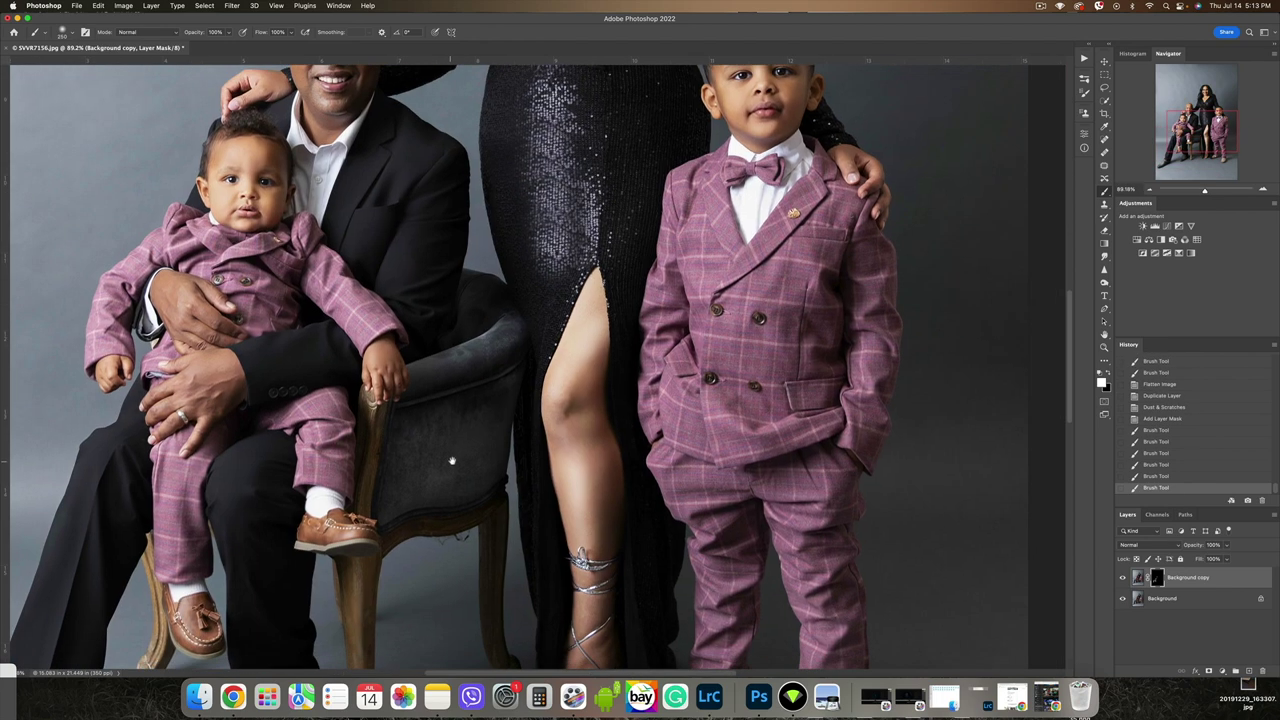
key("[")
left_click_drag(597, 308, 578, 395)
key("[")
key("[")
left_click_drag(577, 451, 591, 565)
left_click_drag(590, 610, 592, 616)
key("super+z")
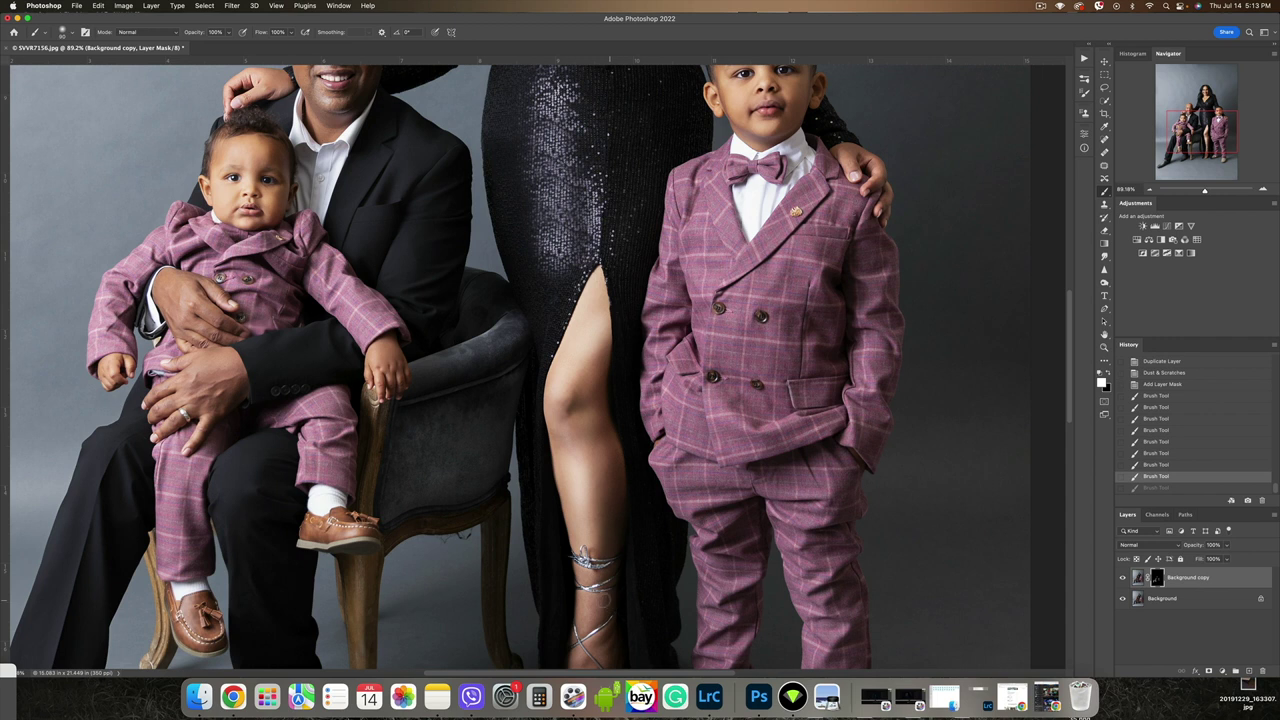
left_click_drag(592, 602, 612, 573)
- Touch up the Dust & Scratches smoothing on the man with the brush at 40% opacity and flatten the image
key("]")
key("]")
key("]")
key("]")
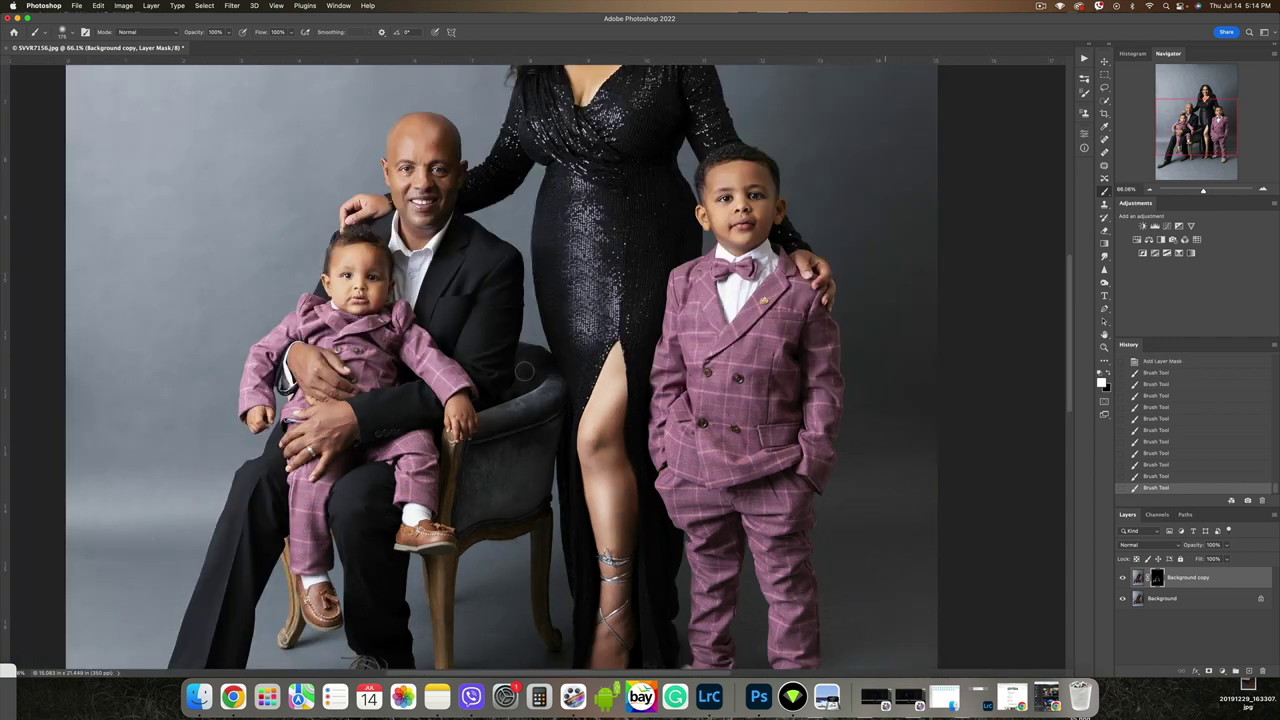
key("super+0")
scroll(550, 371, "up", 8)
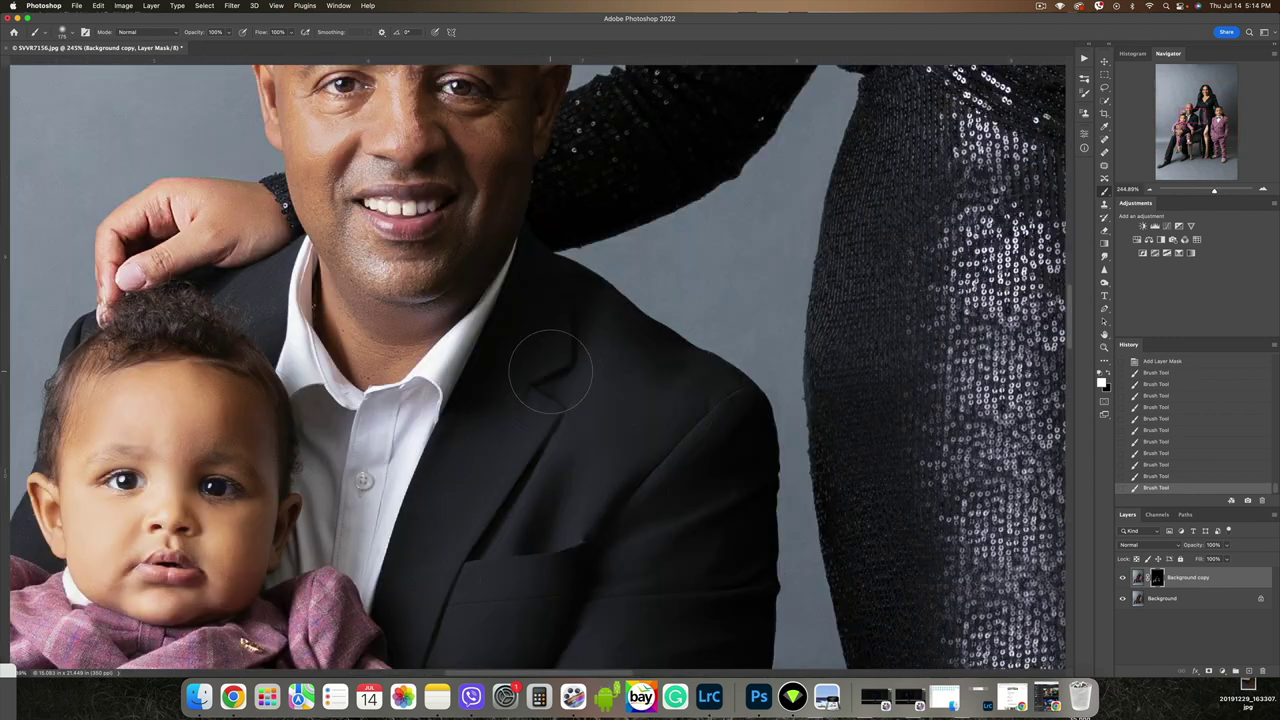
scroll(550, 371, "down", 3)
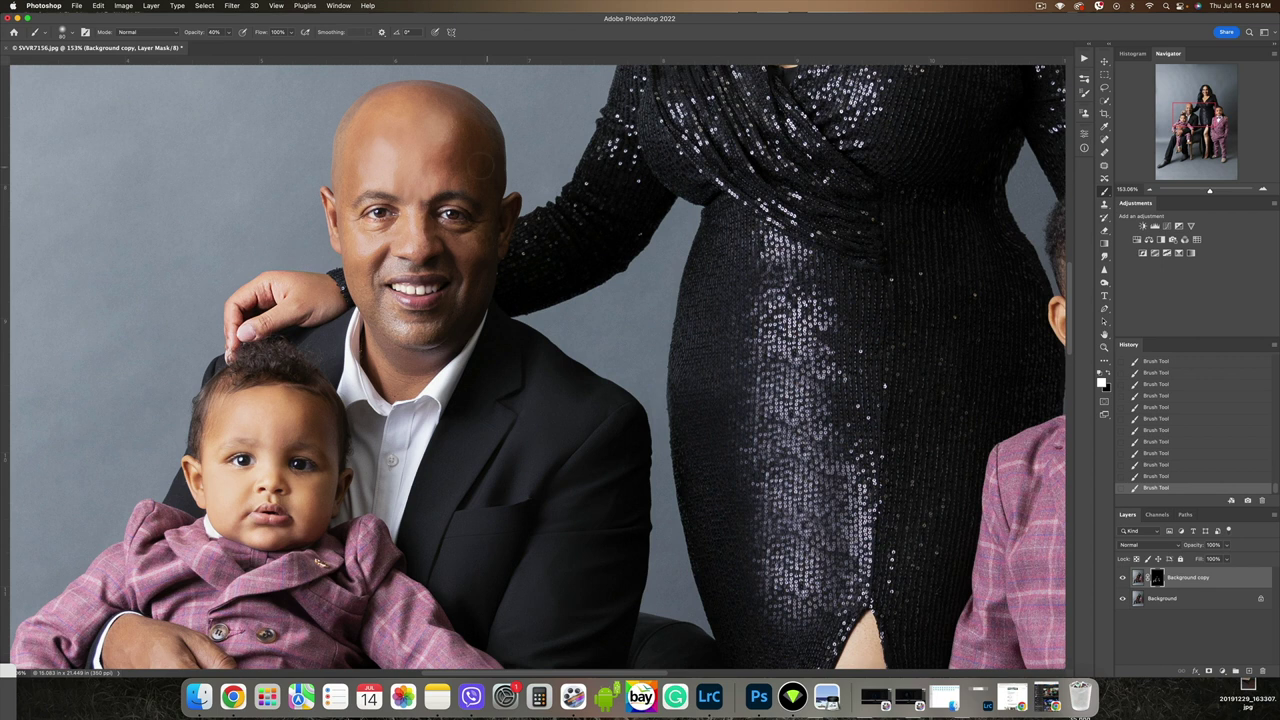
scroll(462, 275, "down", 9)
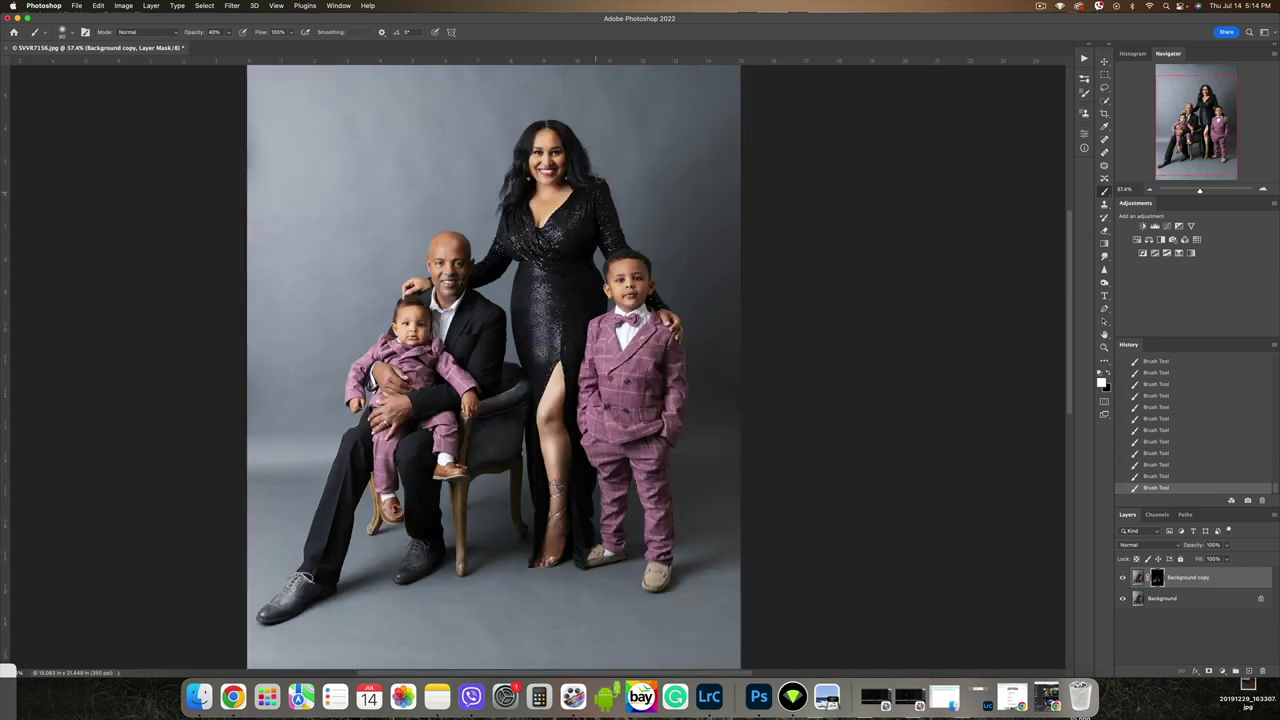
key("super+shift+e")
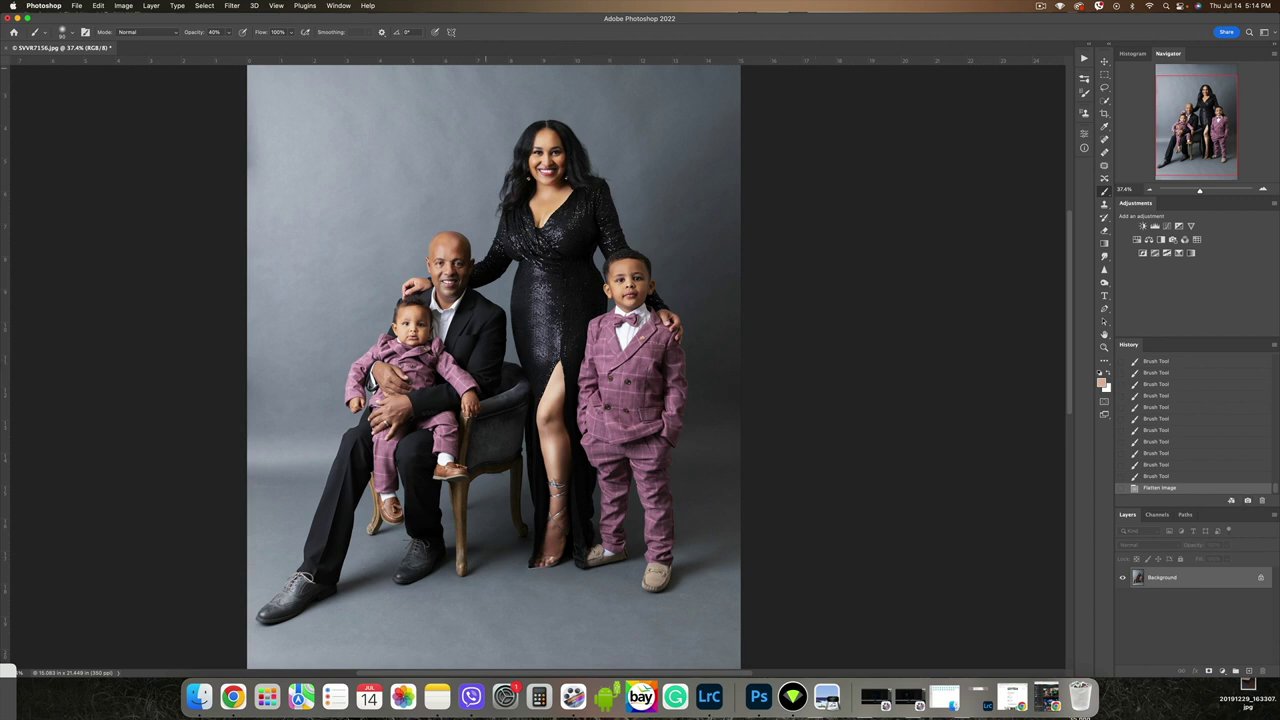
- Spot heal the light gaps and stray strands in the woman's wavy hair beside her earring
scroll(505, 168, "up", 5)
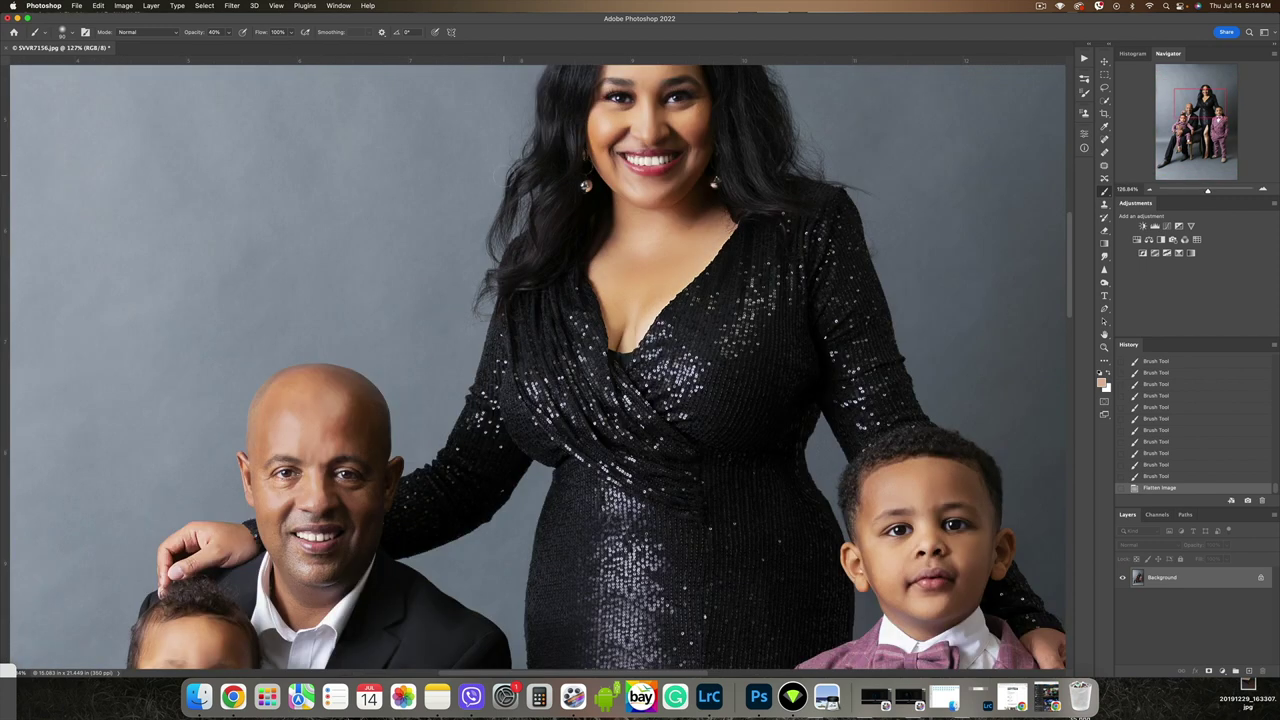
left_click(1106, 138)
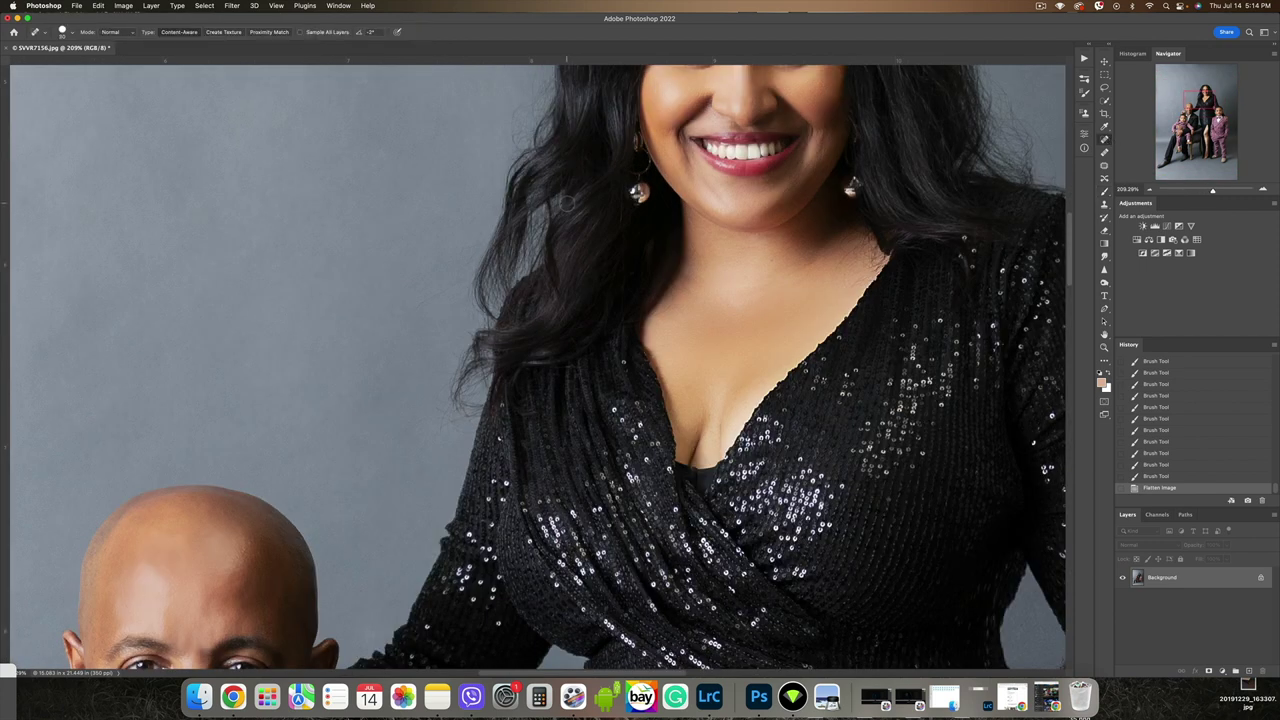
left_click_drag(535, 222, 512, 305)
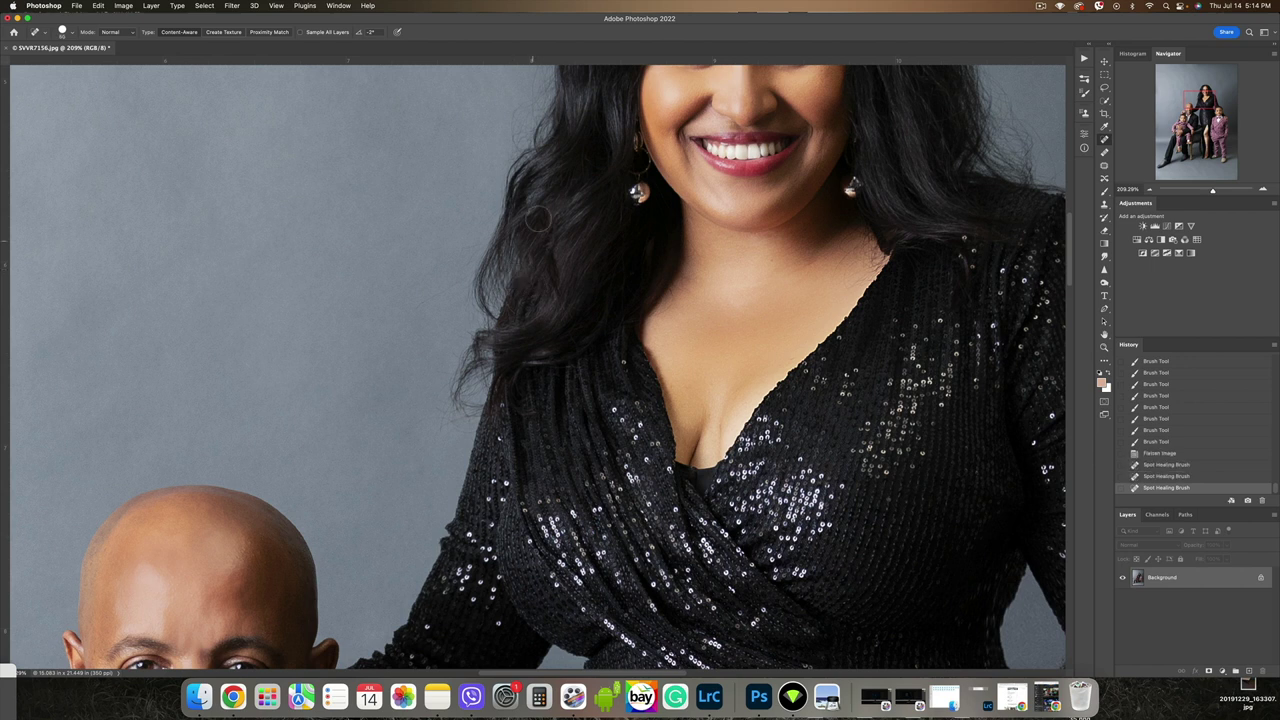
- Clone backdrop over the flyaway hairs above the woman's head and along the outer edge of her hair
scroll(346, 411, "down", 2)
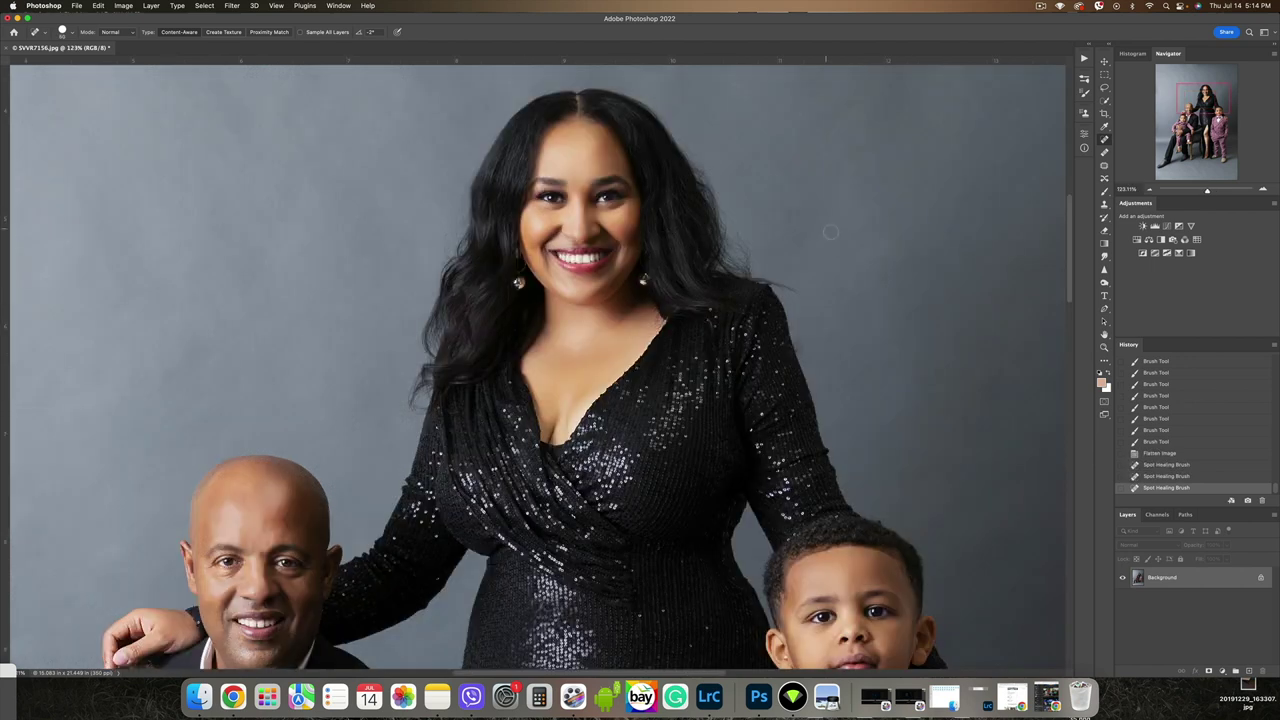
left_click(1104, 204)
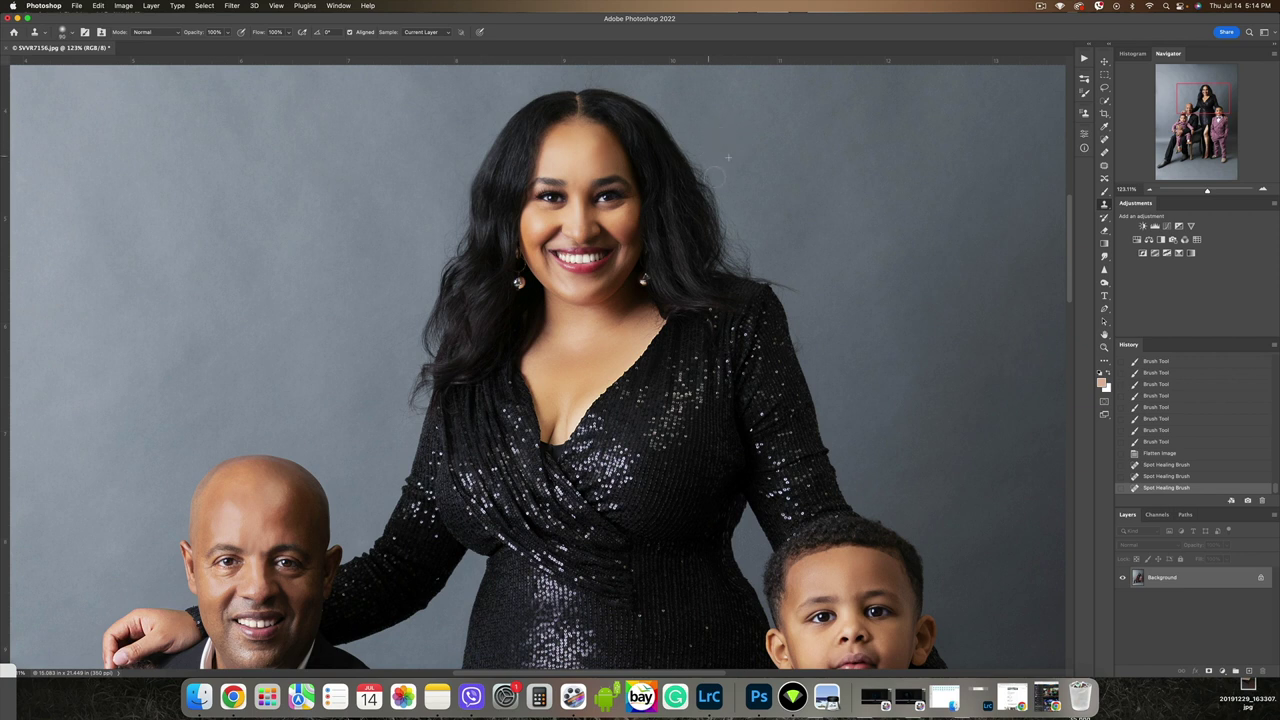
left_click_drag(653, 83, 645, 78)
mouse_move(744, 230)
left_mouse_down()
mouse_move(755, 258)
mouse_move(710, 192)
left_mouse_up()
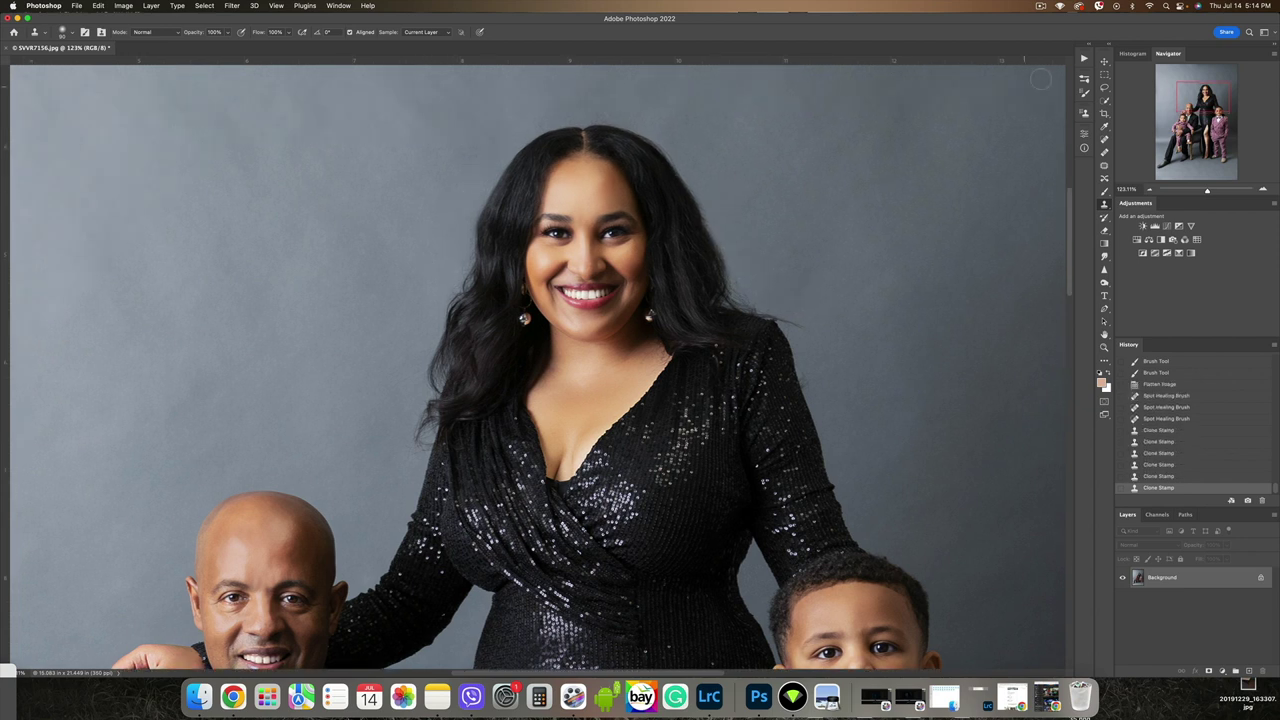
- Set the Clone Stamp flow to 20% and shrink its brush for retouching the man's under-eye area
key("super+0")
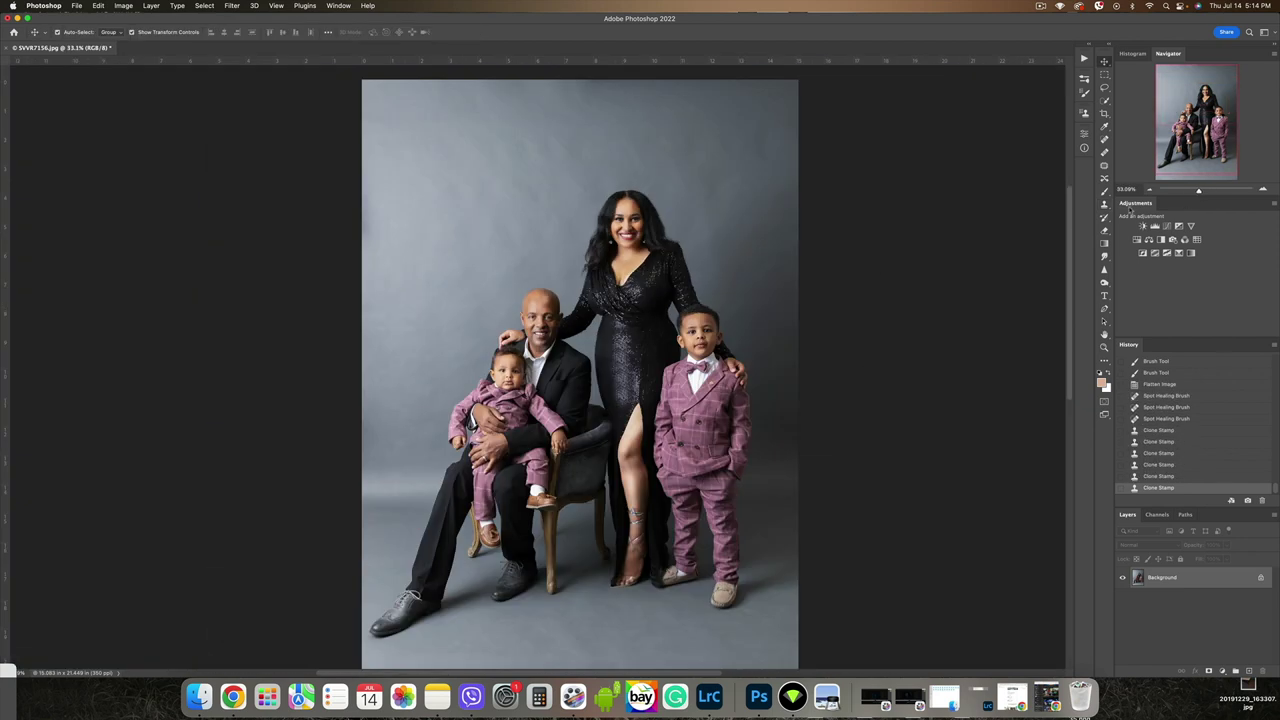
key("s")
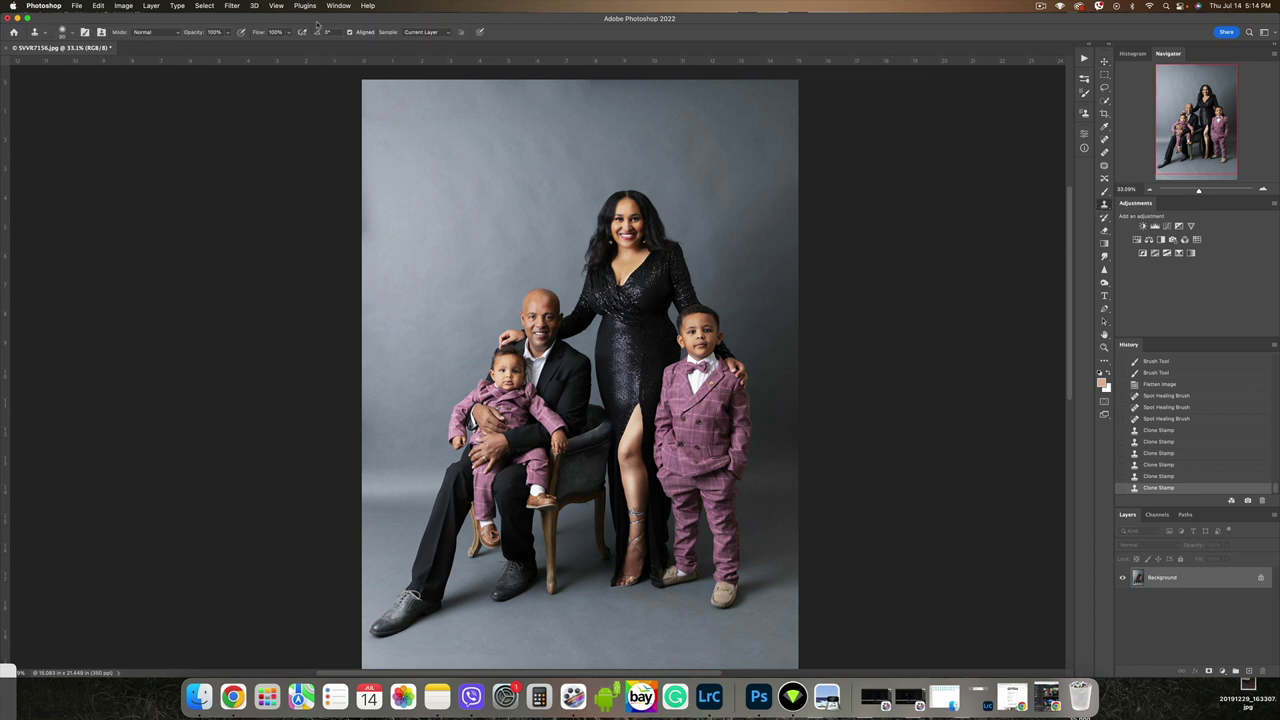
left_click_drag(268, 35, 234, 33)
key("Return")
scroll(532, 323, "up", 10)
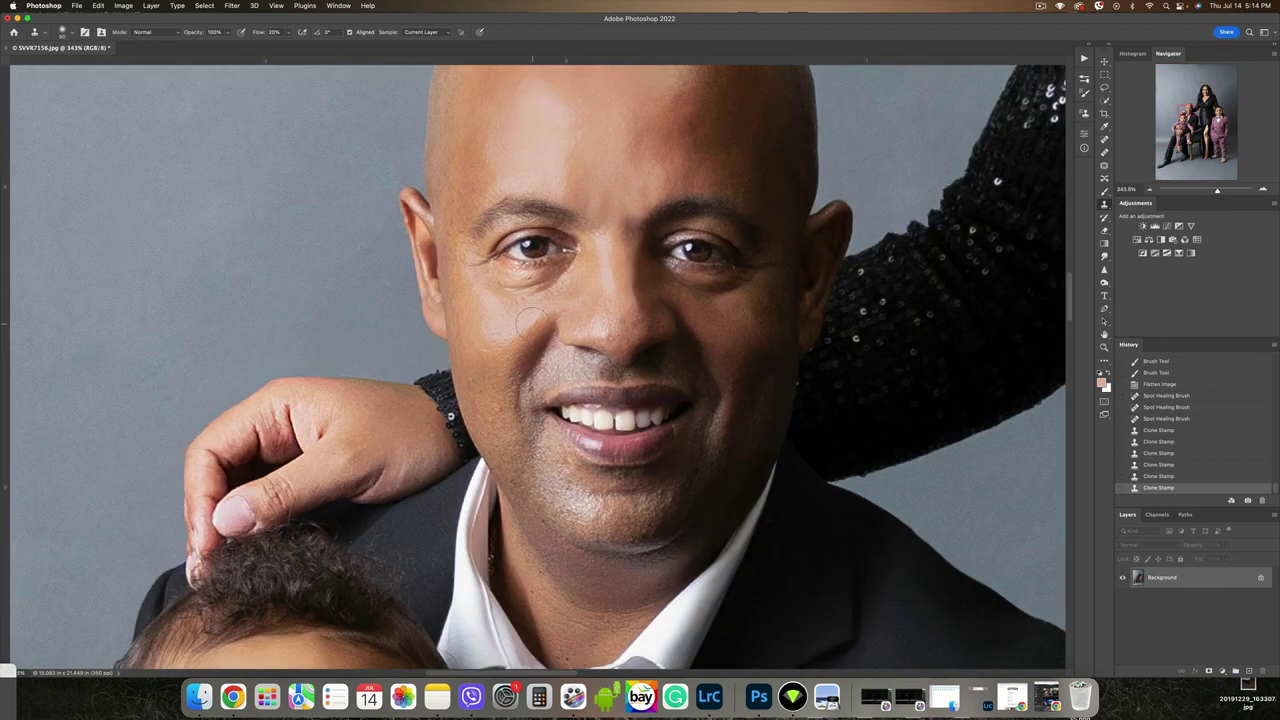
key("bracketleft")
key("bracketleft")
key("bracketleft")
key("bracketleft")
key("bracketleft")
- Try cloning skin over the man's under-eye creases and revert the history to the last spot healing stroke
mouse_move(566, 280)
left_mouse_down()
mouse_move(498, 299)
mouse_move(540, 306)
left_mouse_up()
left_click_drag(687, 295, 656, 278)
mouse_move(656, 278)
left_mouse_down()
mouse_move(688, 294)
mouse_move(764, 296)
left_mouse_up()
left_click(760, 303)
left_click(1177, 477)
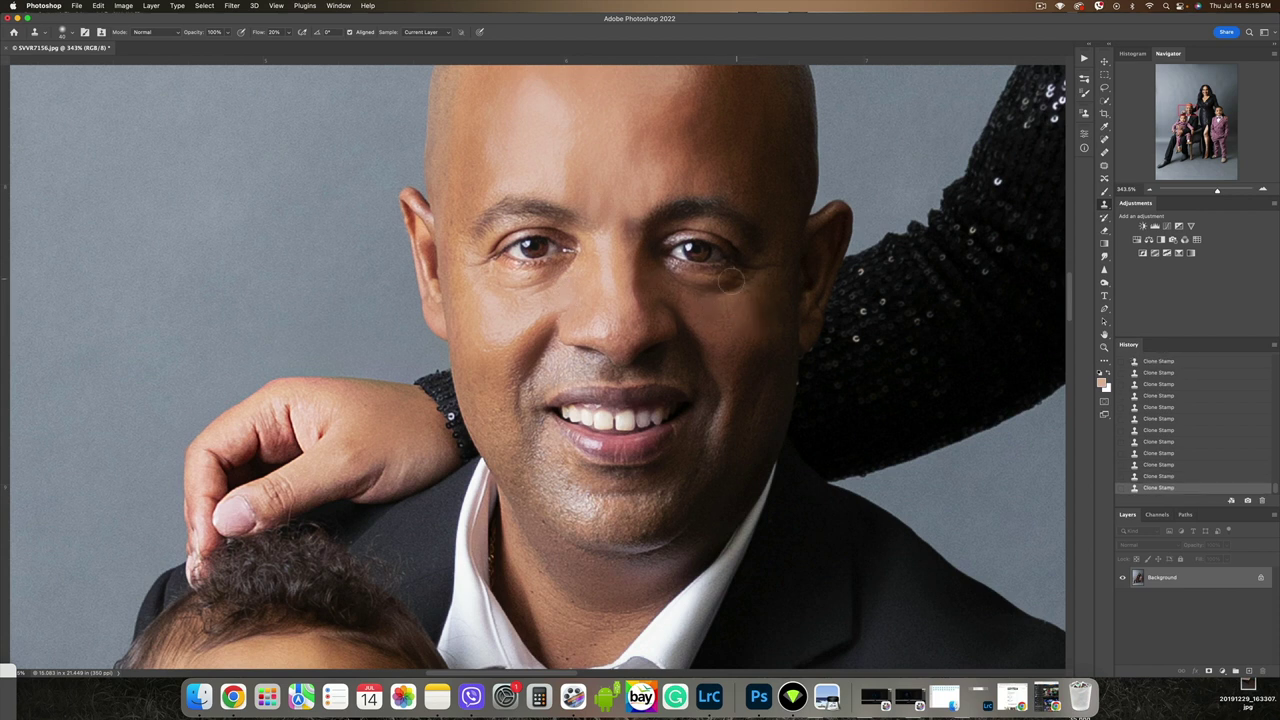
scroll(710, 338, "down", 5)
scroll(700, 336, "up", 4)
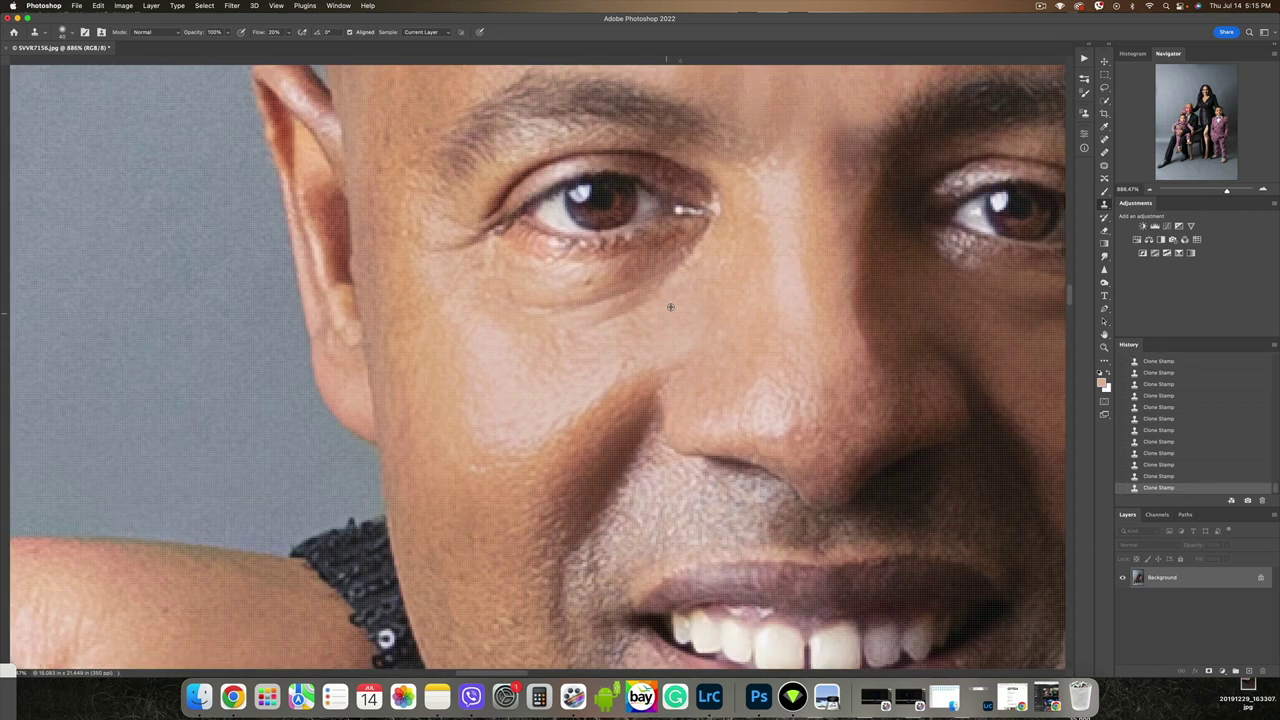
scroll(668, 337, "down", 2)
scroll(1178, 416, "up", 1)
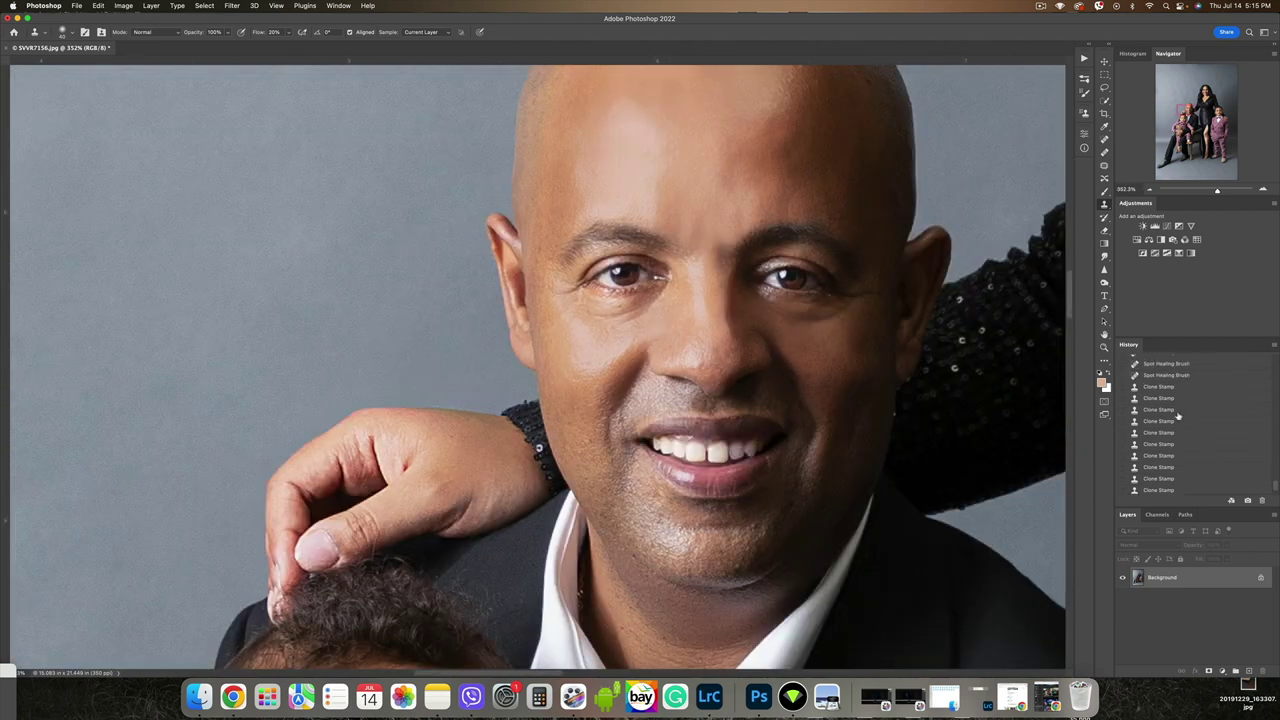
left_click(1166, 375)
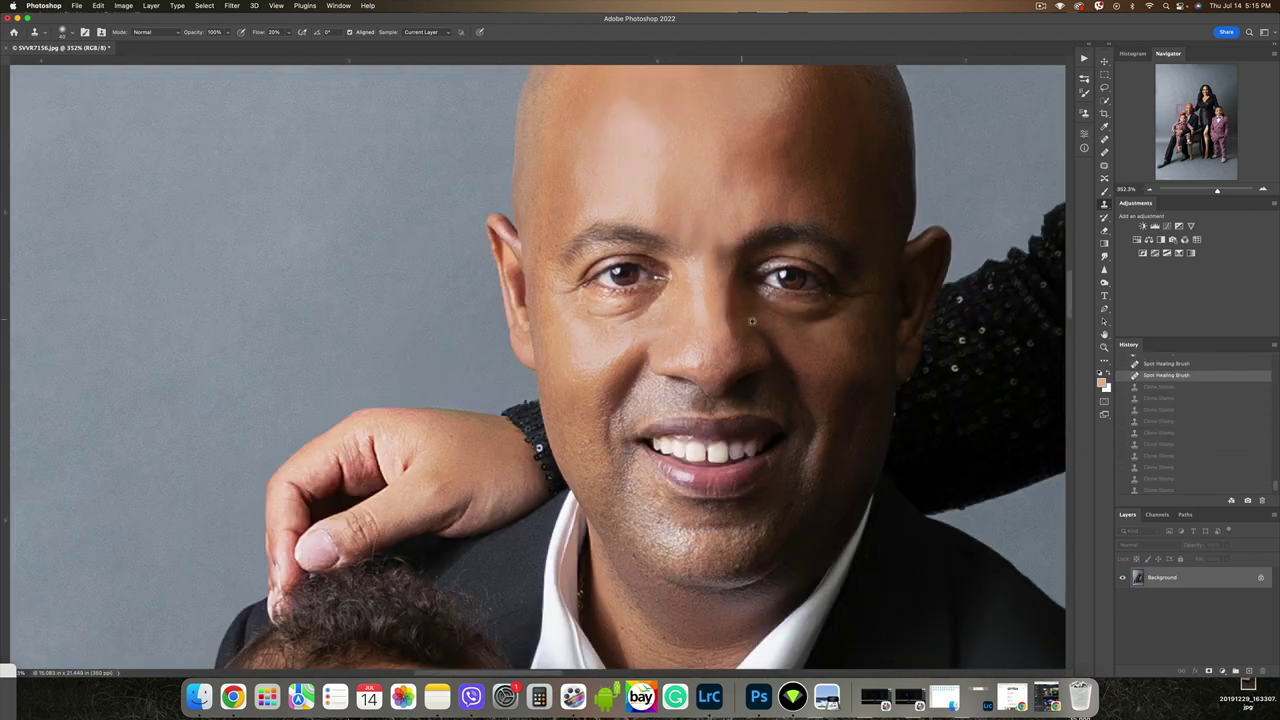
- Clone smooth skin over the side and bridge of the man's nose beside his shaded eye
mouse_move(752, 306)
left_mouse_down()
mouse_move(742, 303)
mouse_move(751, 308)
left_mouse_up()
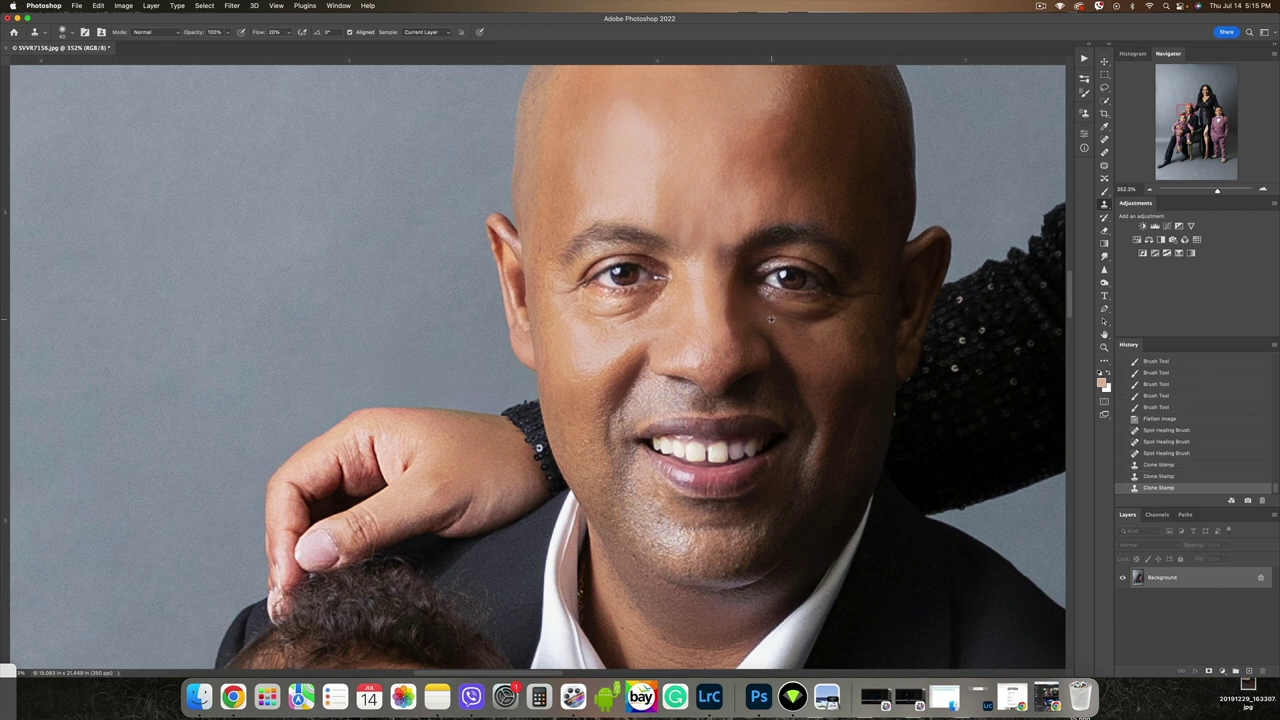
left_click(758, 306)
left_click_drag(717, 266, 732, 257)
left_click(720, 262)
left_click(724, 258)
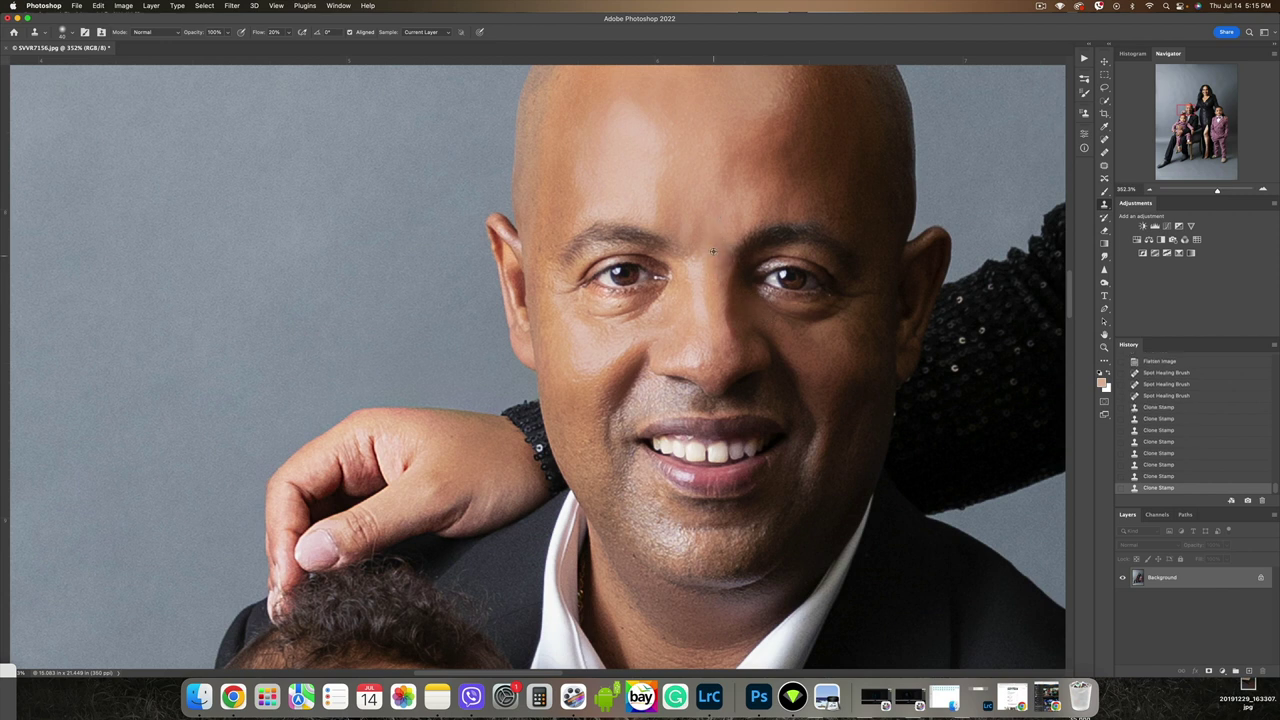
left_click(713, 252, "alt")
left_click(730, 260)
- Clone nearby skin over the creases under both of the man's eyes
left_click(784, 329, "alt")
left_click(793, 328)
left_click(806, 333)
left_click(848, 320)
left_click(845, 315)
left_click(834, 322, "alt")
left_click(831, 312)
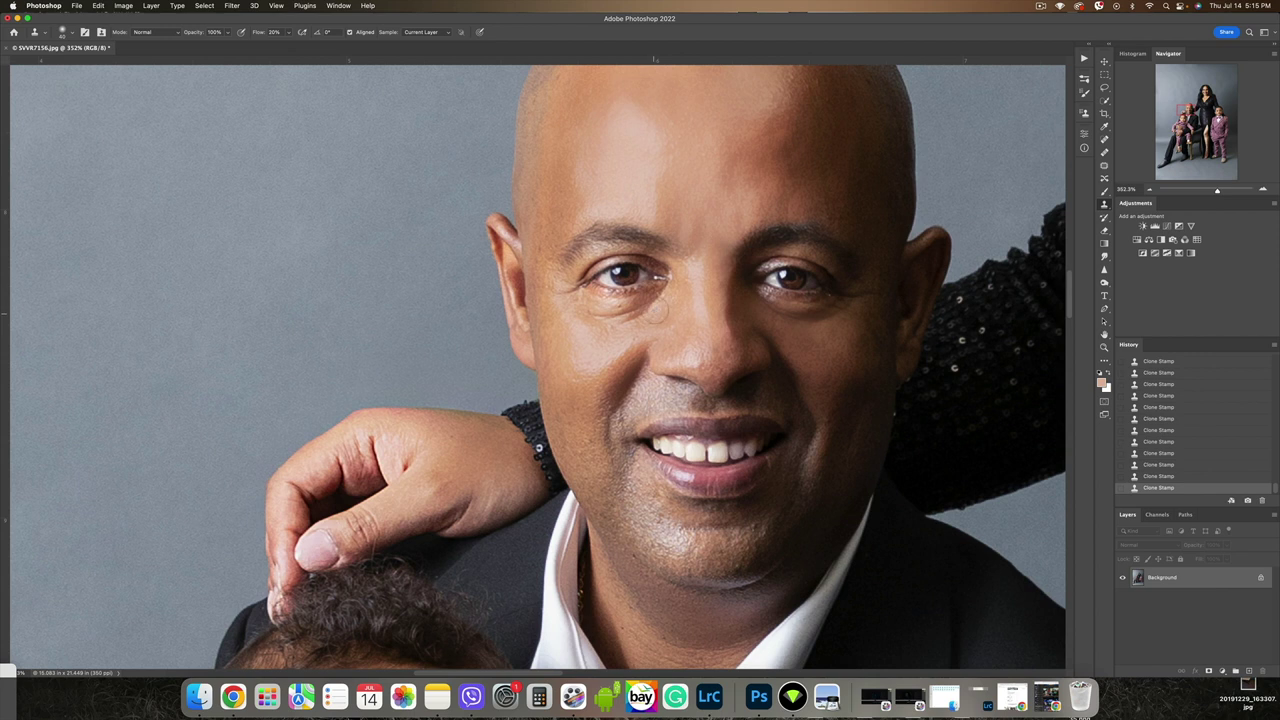
left_click(609, 332, "alt")
left_click(640, 311)
- Add a new layer and dab white over the baby's irises with the brush at 40% opacity
scroll(686, 359, "down", 10)
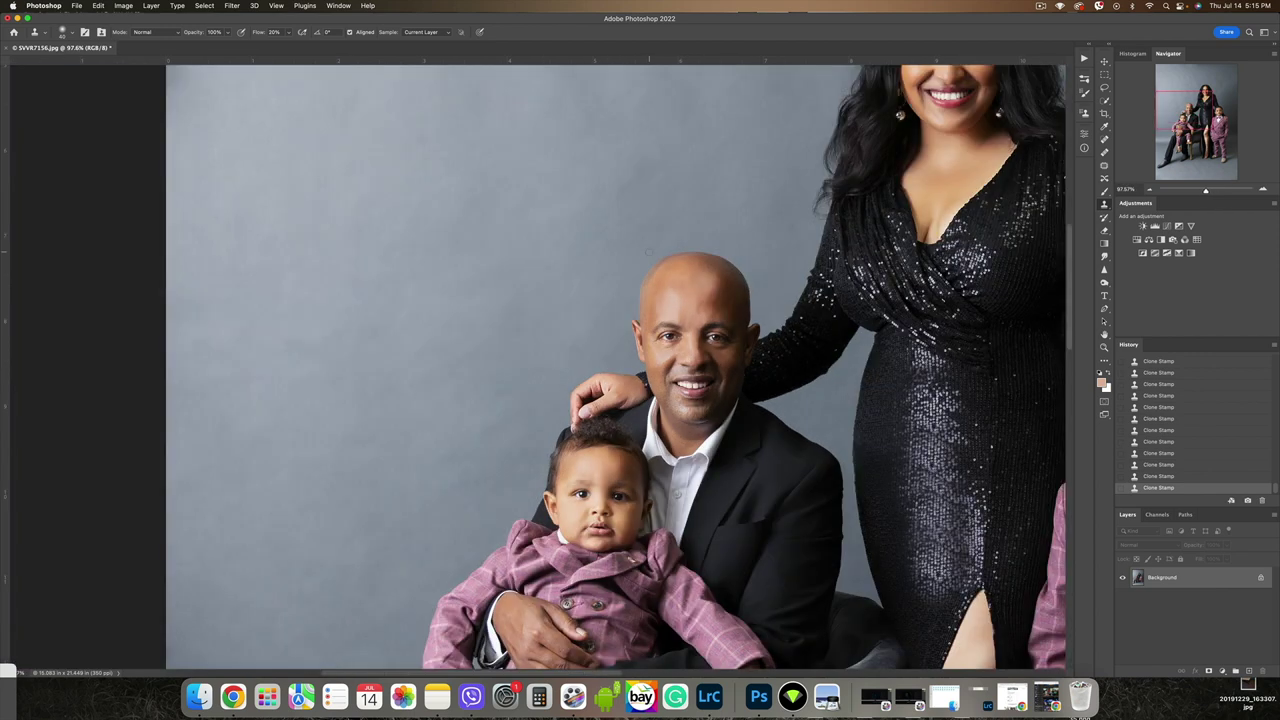
scroll(737, 370, "right", 5)
scroll(737, 370, "up", 2)
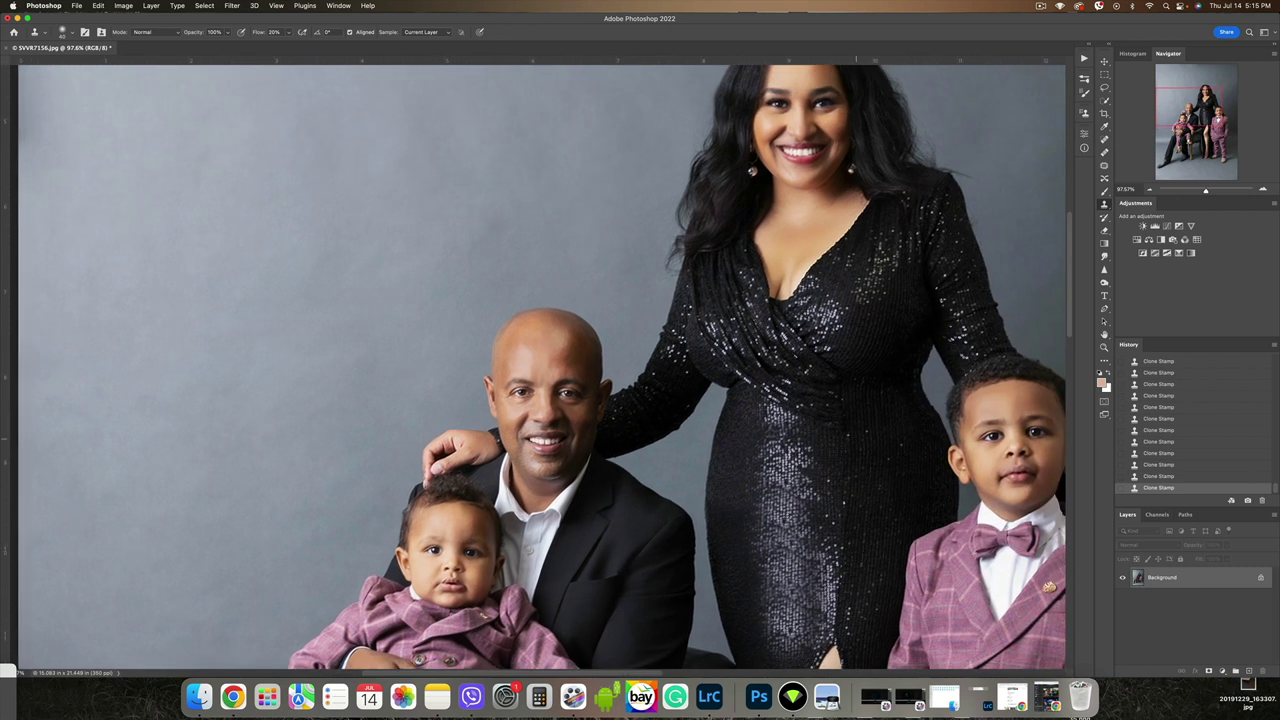
left_click(1104, 191)
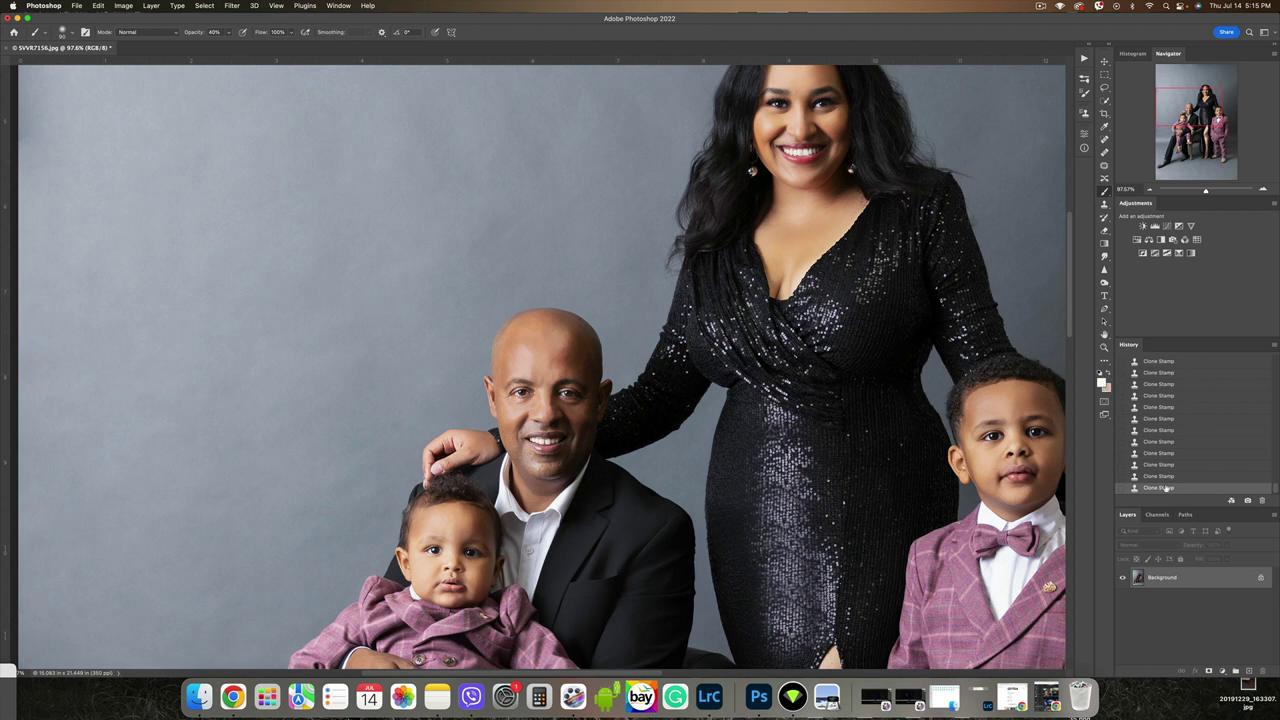
left_click(1247, 672)
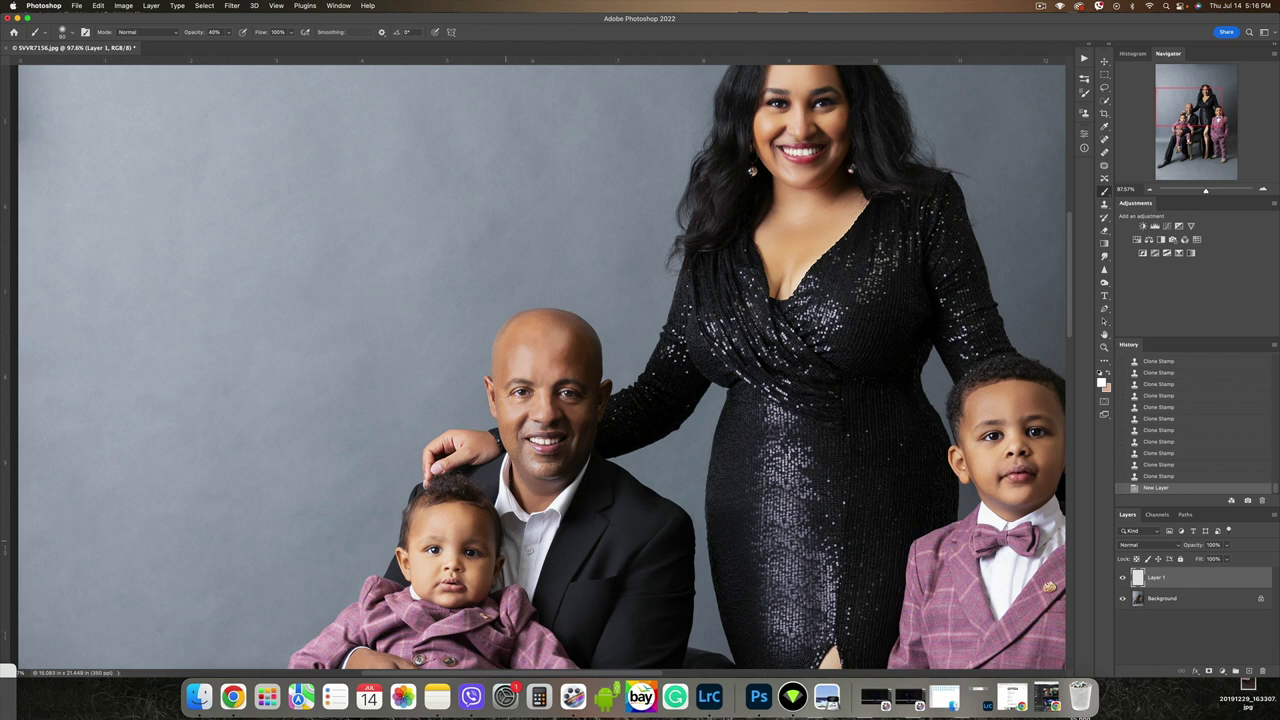
scroll(440, 535, "up", 2)
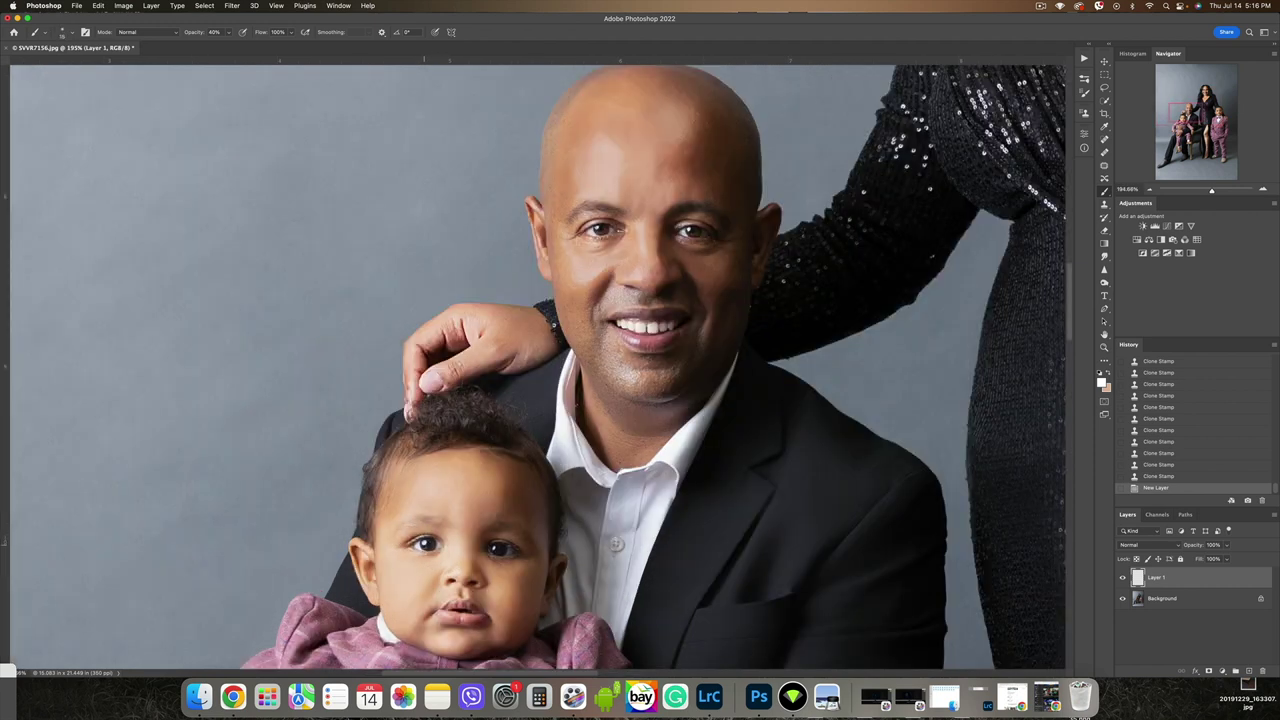
left_click(426, 542)
left_click(429, 548)
- Dab white over the older boy's and the woman's irises on the new layer
scroll(430, 400, "down", 4)
scroll(715, 335, "up", 5)
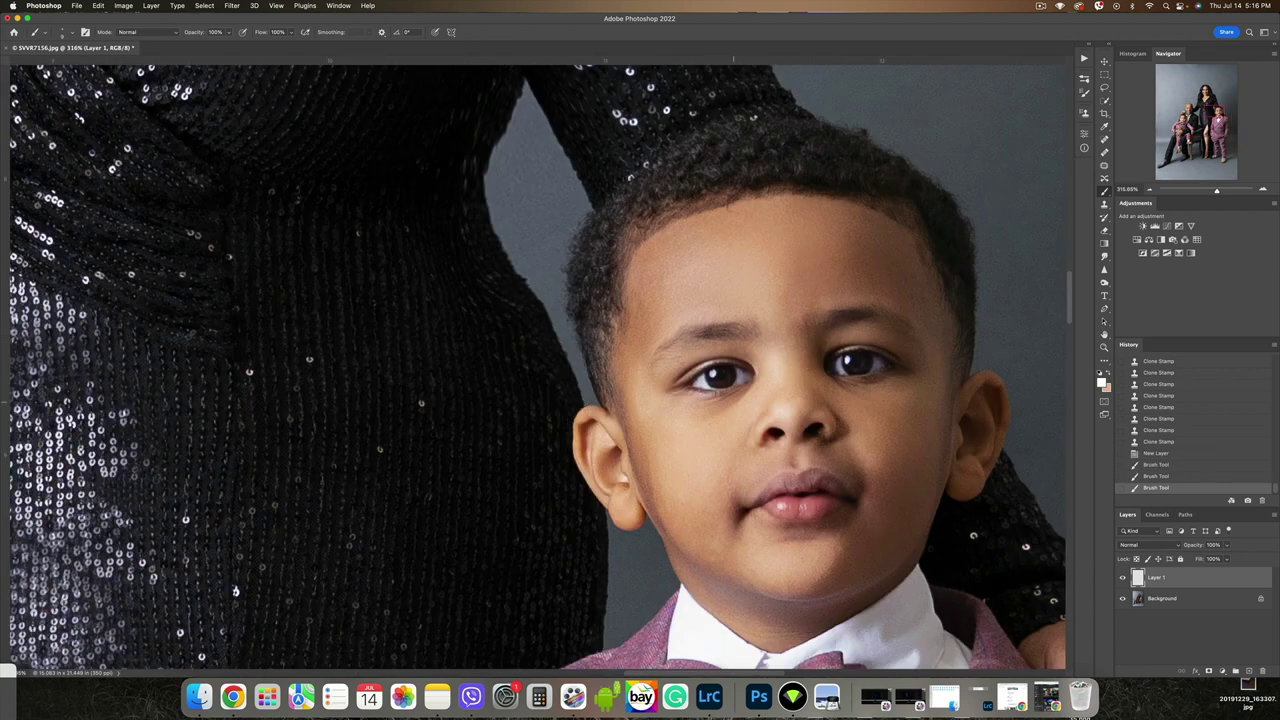
left_click(719, 380)
left_click(858, 367)
scroll(800, 380, "down", 4)
scroll(737, 307, "up", 5)
left_click(683, 299)
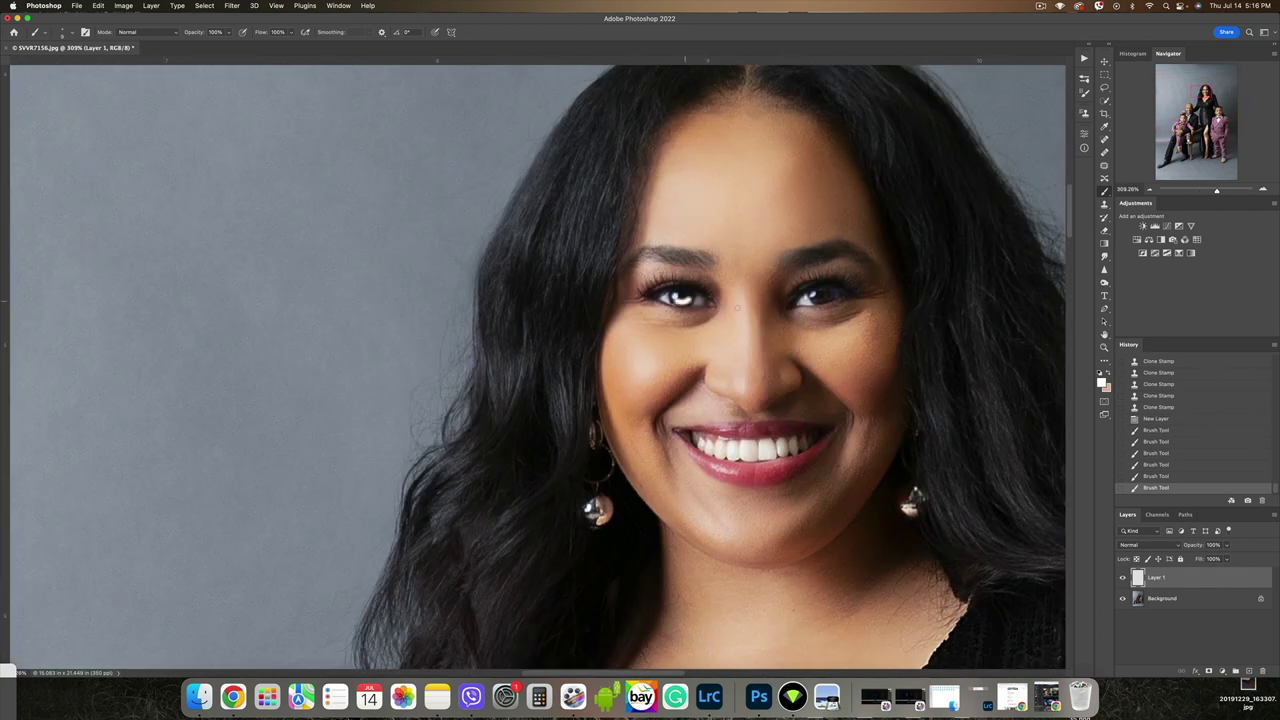
left_click(823, 298)
scroll(820, 298, "down", 4)
scroll(587, 400, "up", 4)
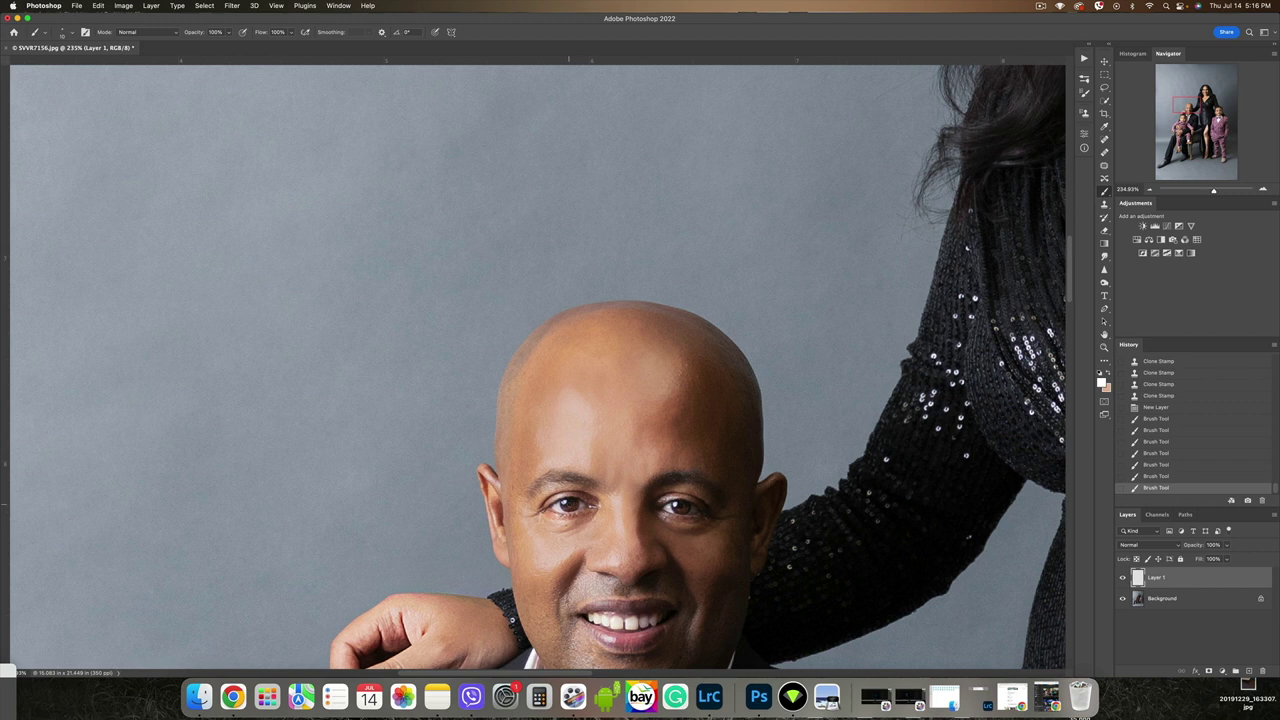
scroll(580, 447, "down", 4)
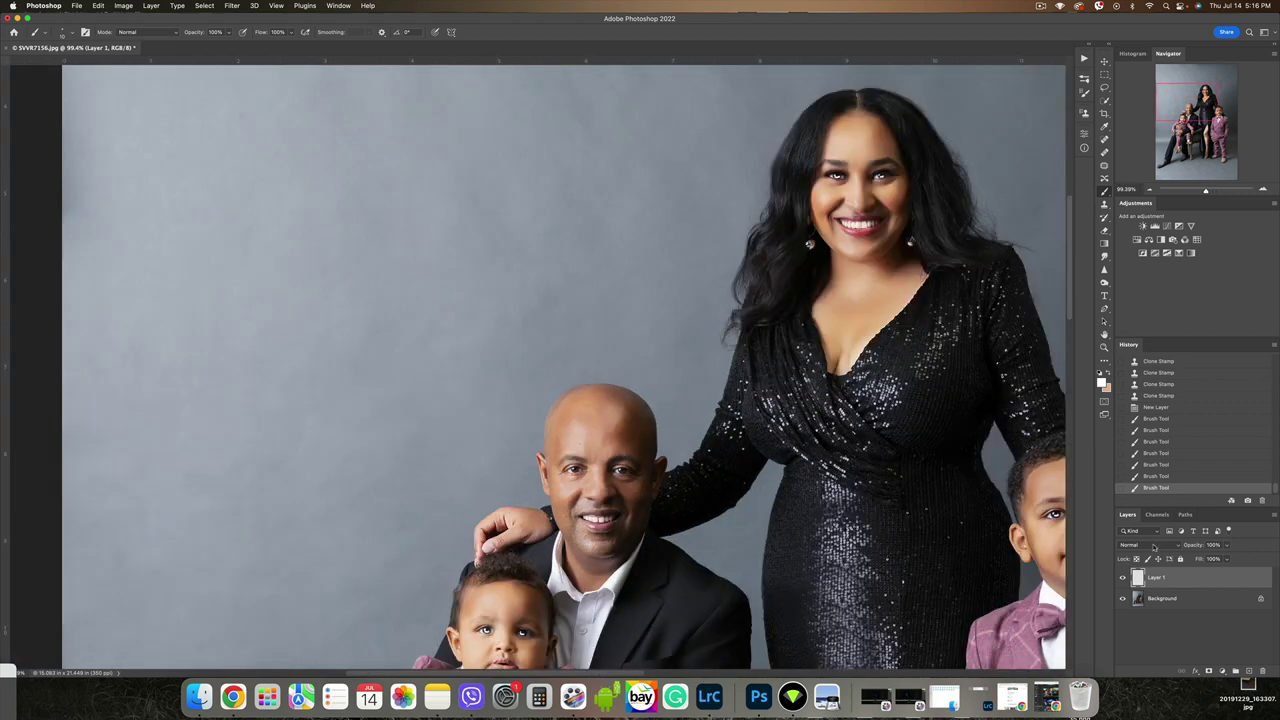
- Set the painted eye layer's blending mode to Overlay
left_click(1154, 546)
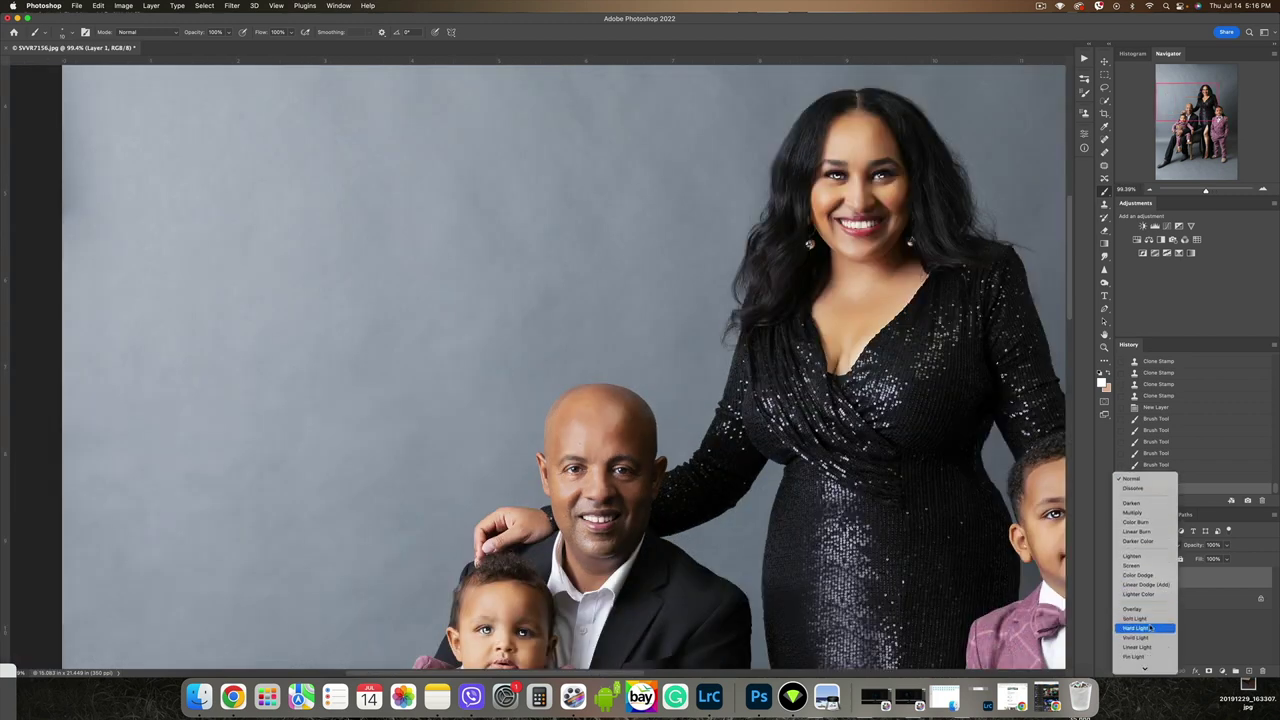
left_click(1132, 608)
scroll(610, 267, "down", 3)
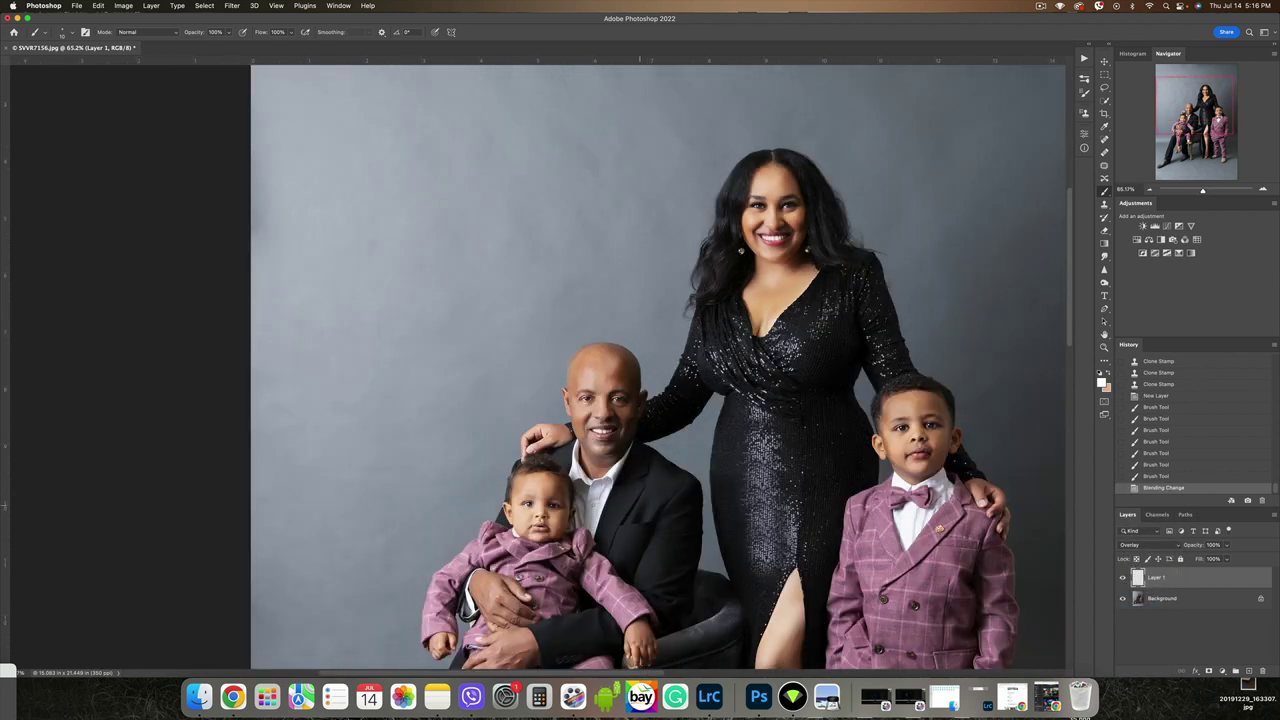
- Compare the baby's eyes with the eye-brightening layer hidden and shown
left_click(1104, 61)
left_click(512, 552)
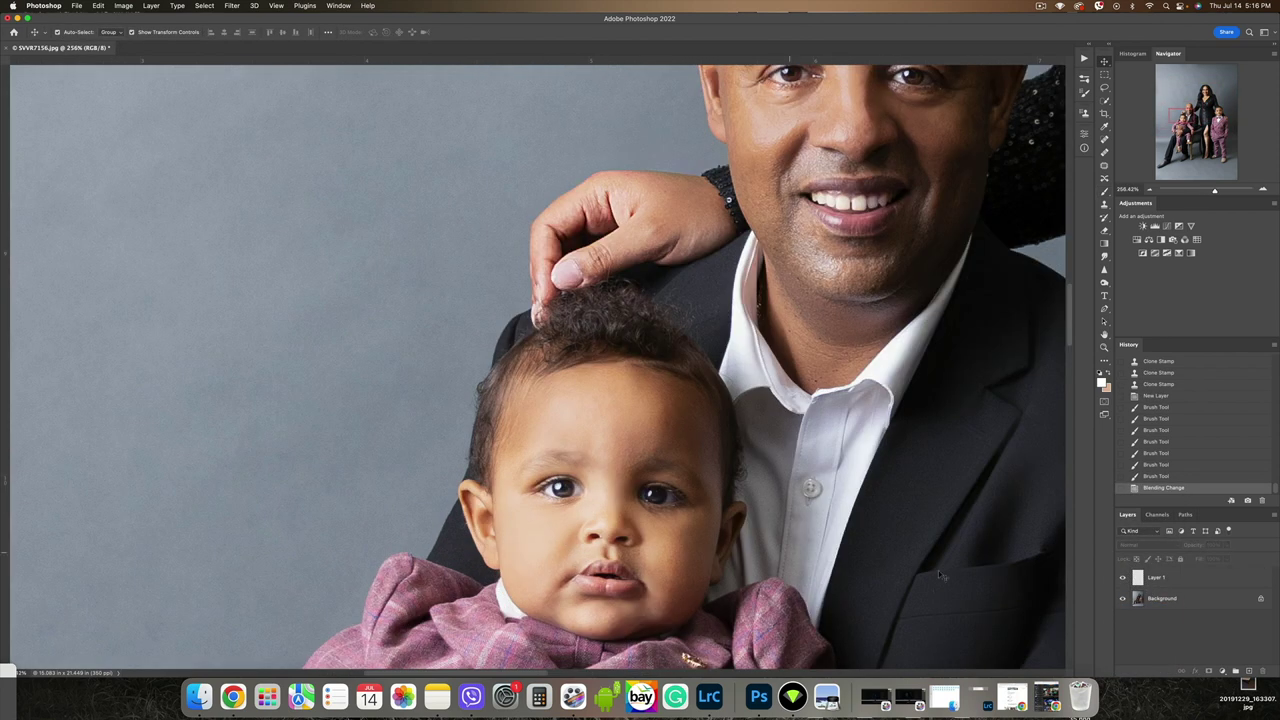
left_click(1122, 578)
left_click(1122, 578)
left_click(1122, 578)
left_click(1122, 578)
scroll(645, 392, "down", 3)
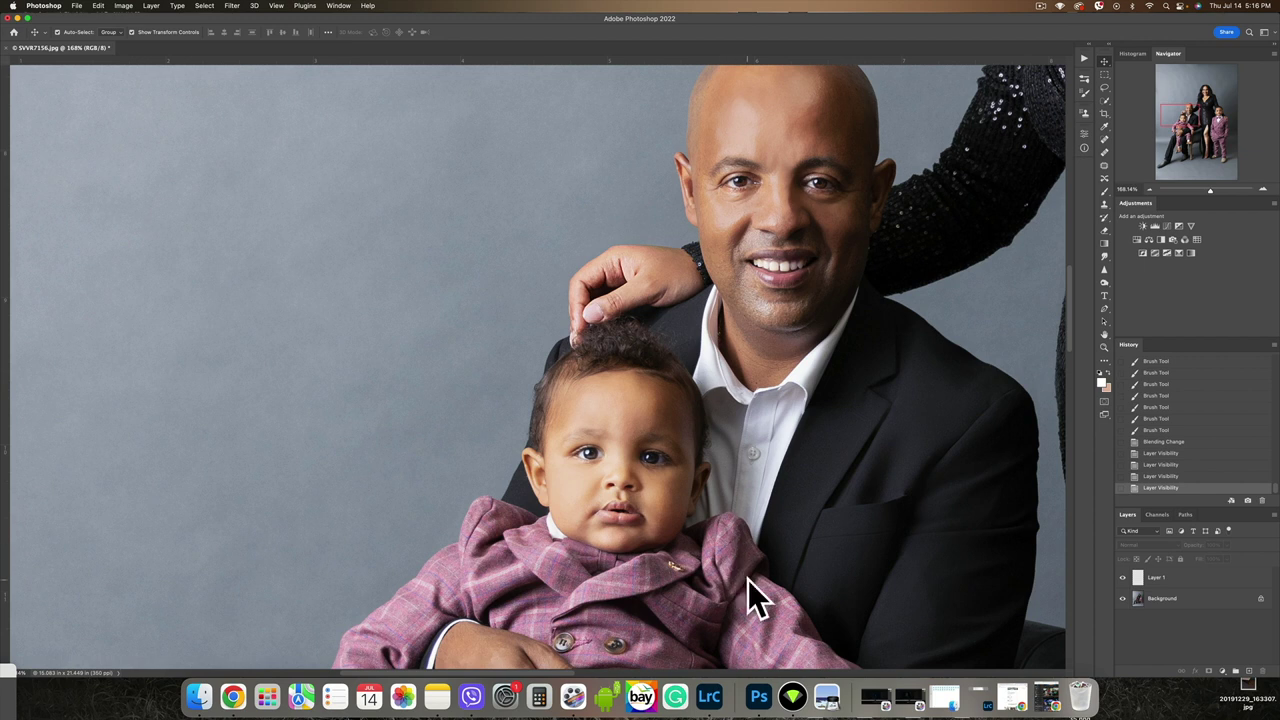
- Compare the older boy's and the woman's eyes with the eye-brightening layer hidden and shown
scroll(590, 530, "down", 10)
scroll(748, 458, "up", 7)
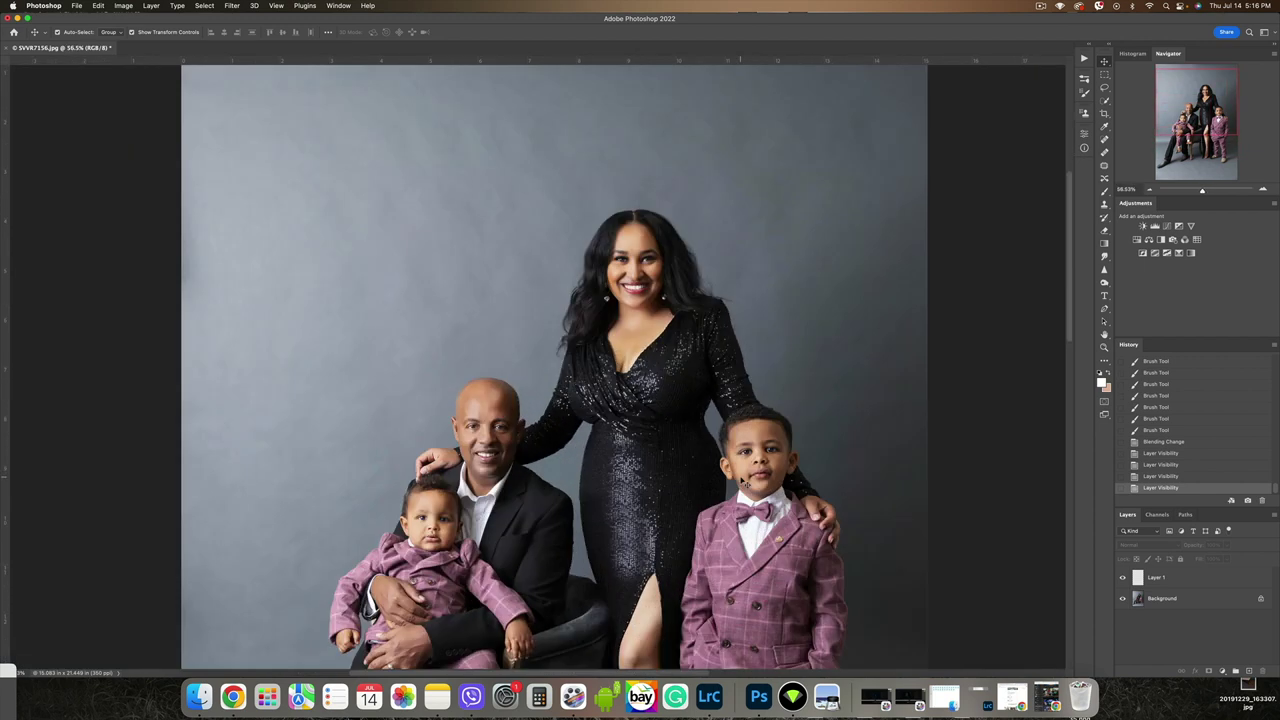
scroll(776, 444, "up", 4)
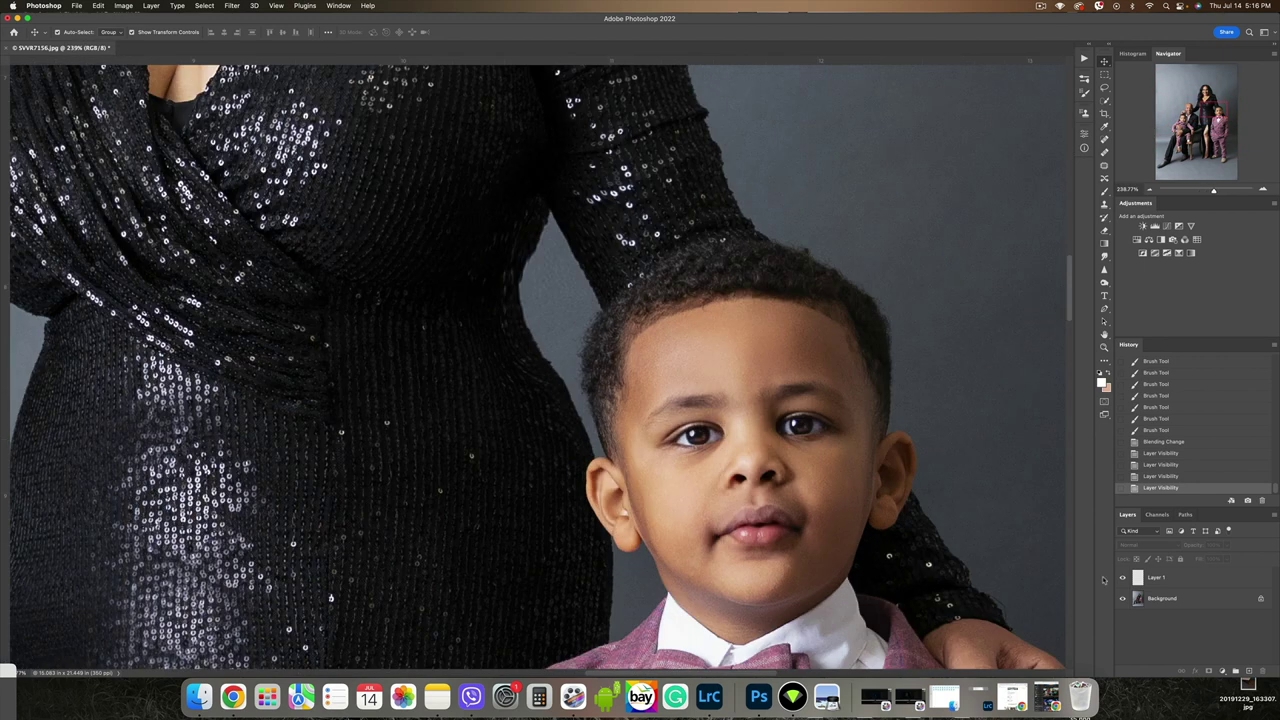
left_click(1123, 578)
left_click(1123, 578)
left_click(1123, 578)
left_click(1123, 578)
scroll(900, 450, "down", 6)
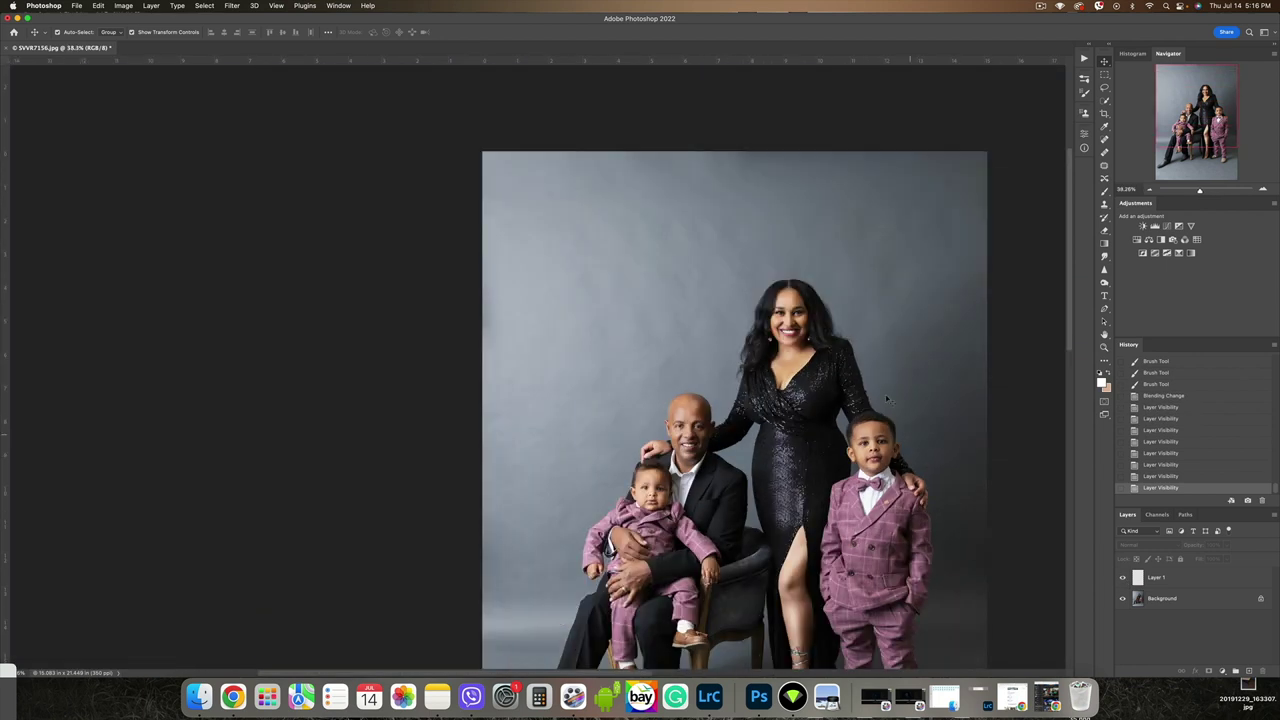
scroll(806, 318, "up", 1)
scroll(806, 316, "up", 3)
left_click(1123, 578)
left_click(1123, 578)
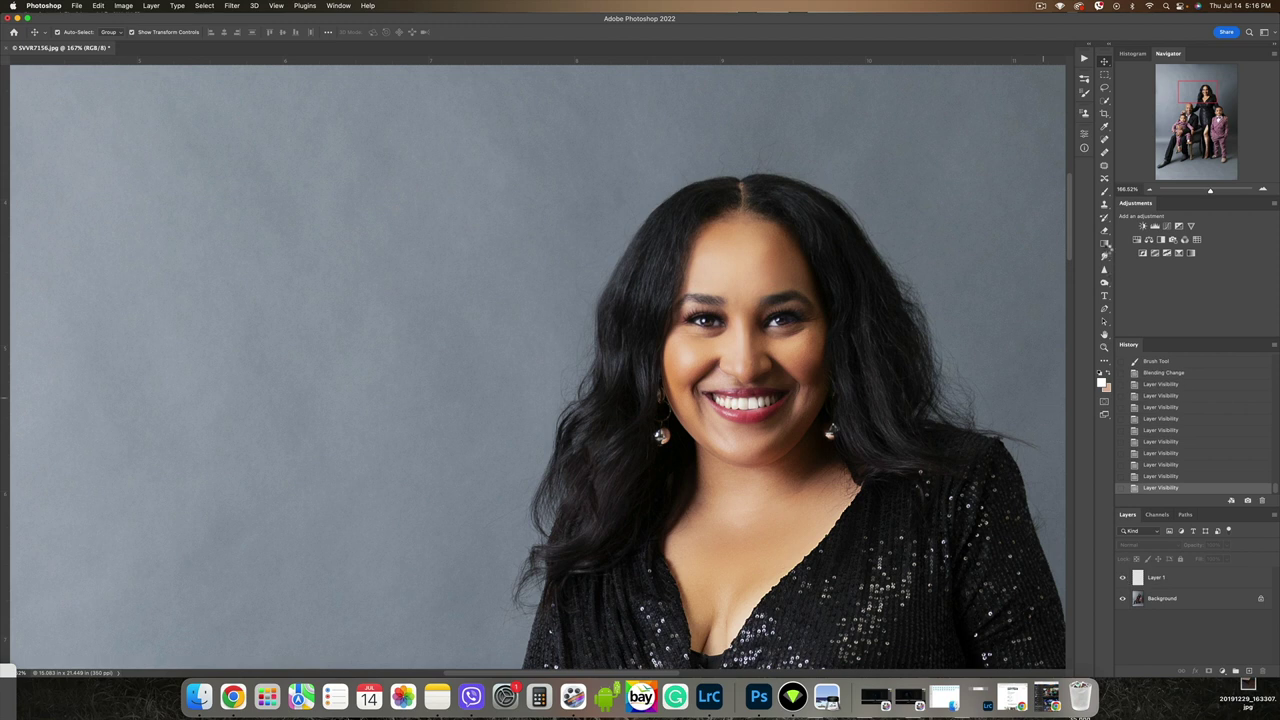
- Flatten the image and restore the outer part of the woman's left eye with the History Brush
key("super+shift+e")
left_click(1105, 218)
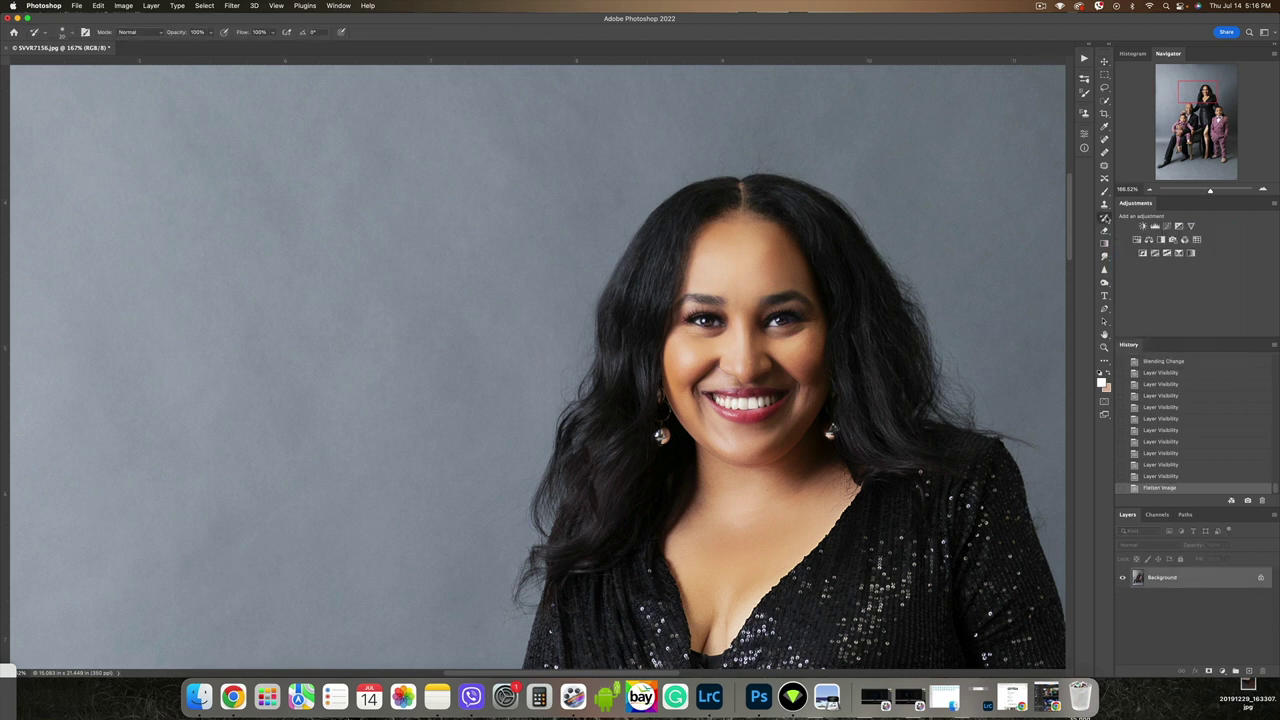
scroll(800, 316, "up", 3)
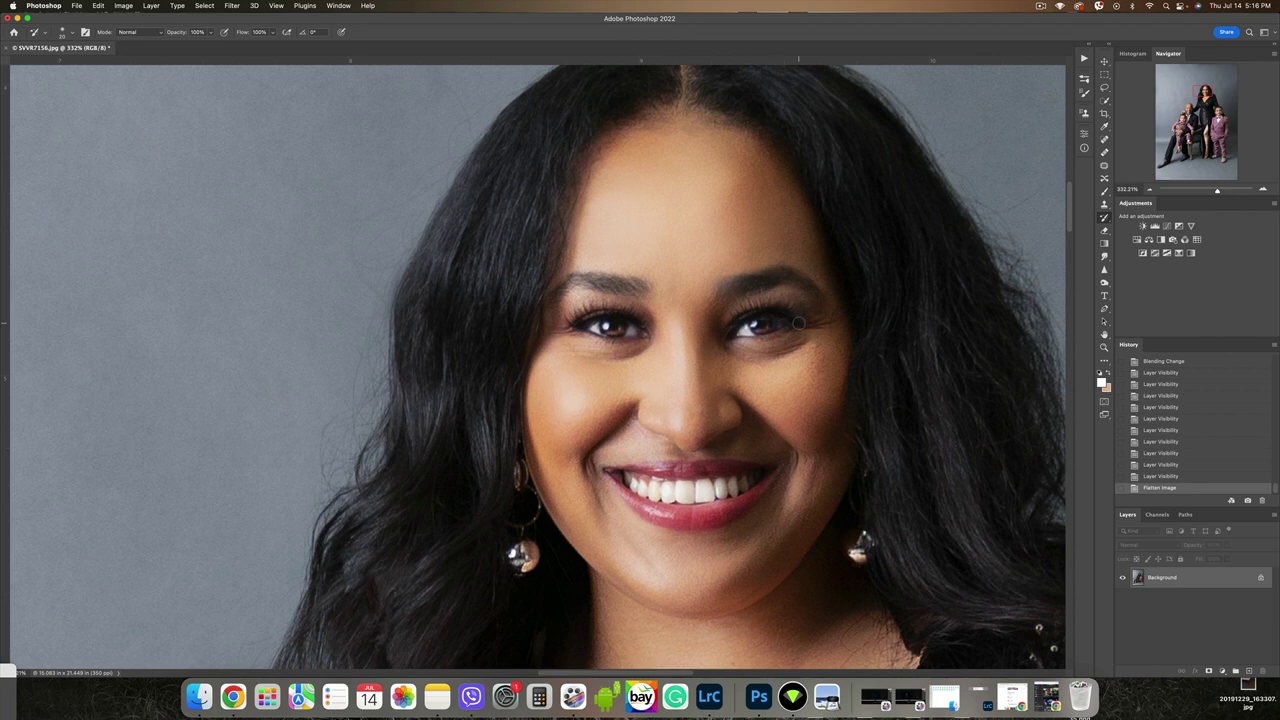
mouse_move(796, 322)
left_mouse_down()
mouse_move(768, 310)
mouse_move(785, 317)
mouse_move(776, 322)
left_mouse_up()
scroll(671, 306, "down", 4)
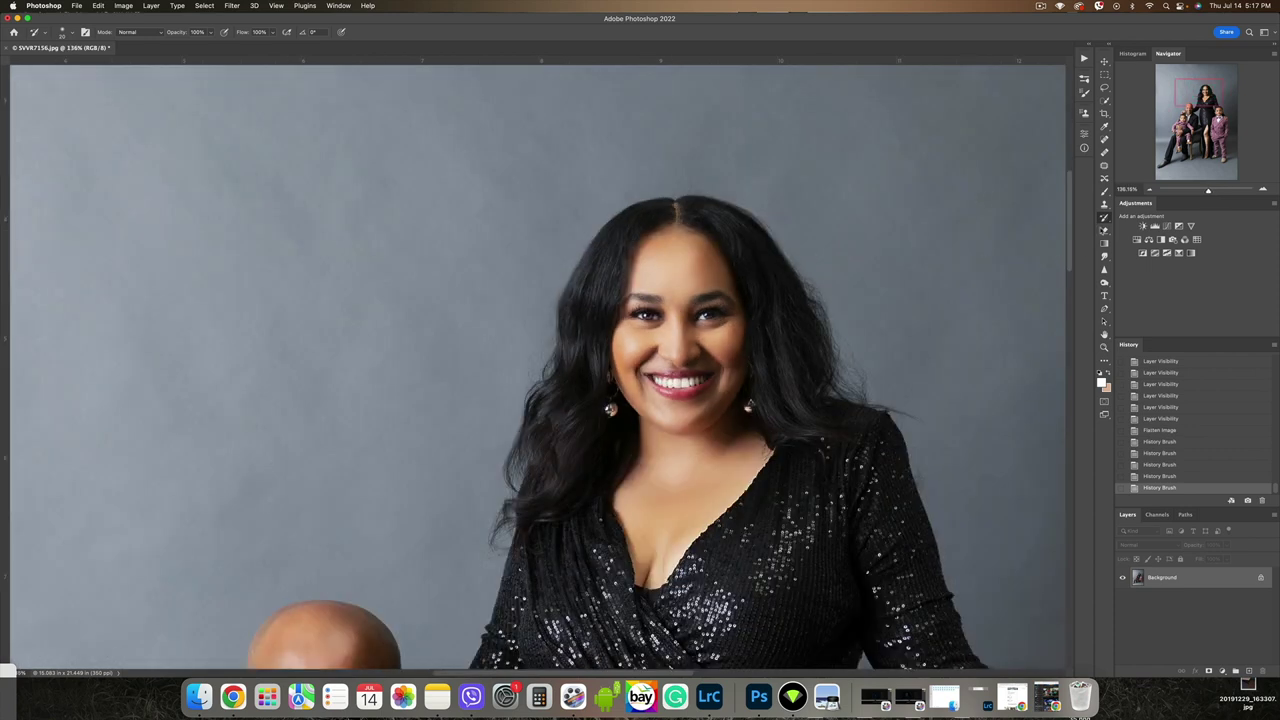
- Compare the original photo state in the history with the retouched Snapshot 5
key("super+0")
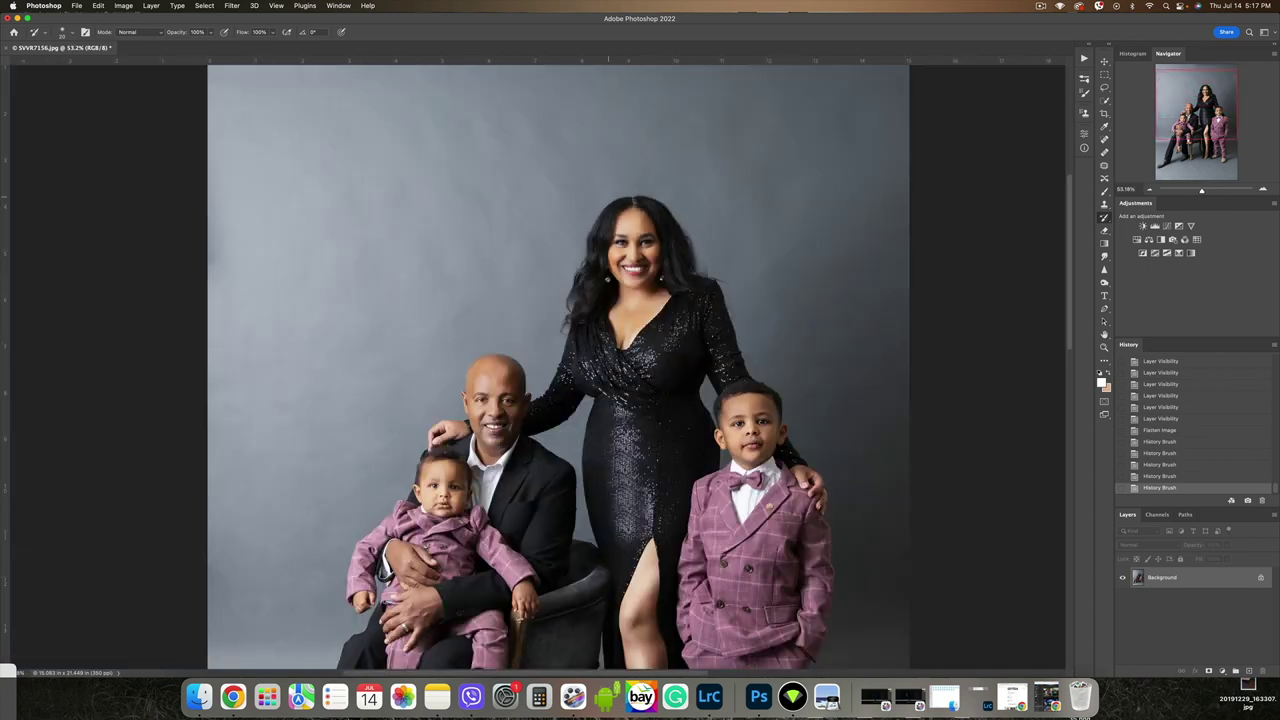
scroll(748, 239, "down", 2)
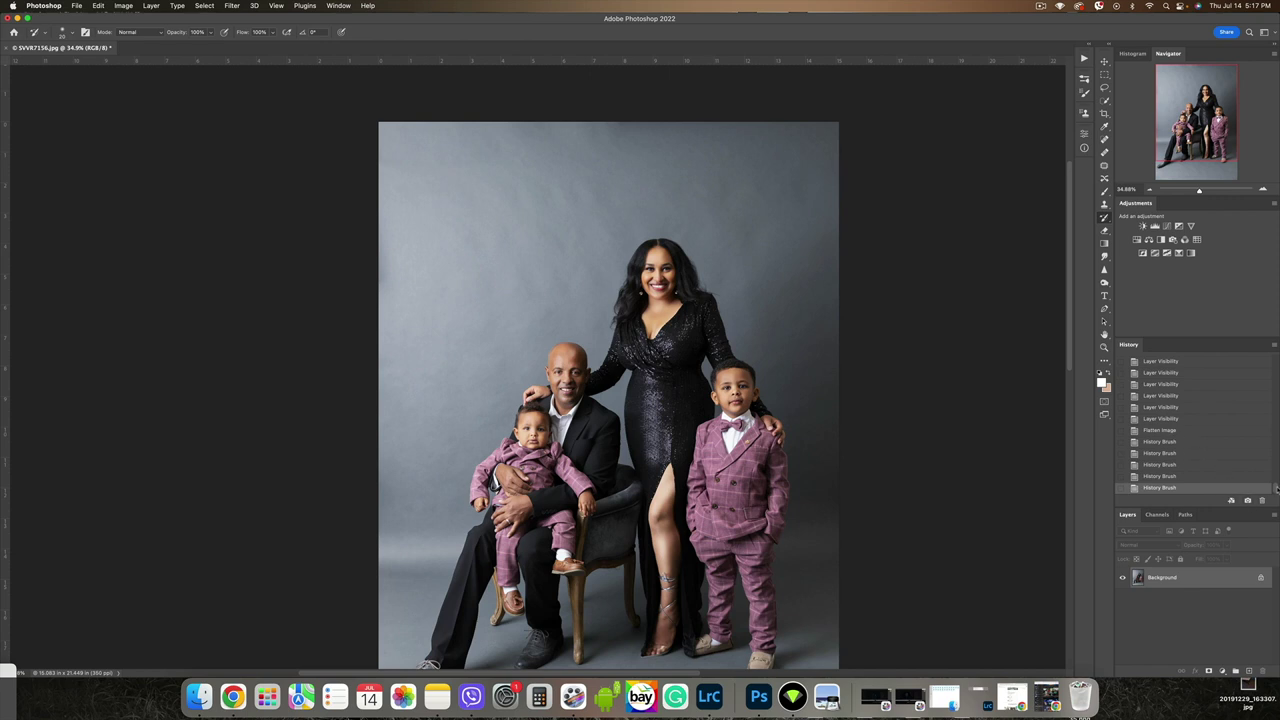
left_click_drag(1276, 487, 1276, 341)
left_click(1217, 367)
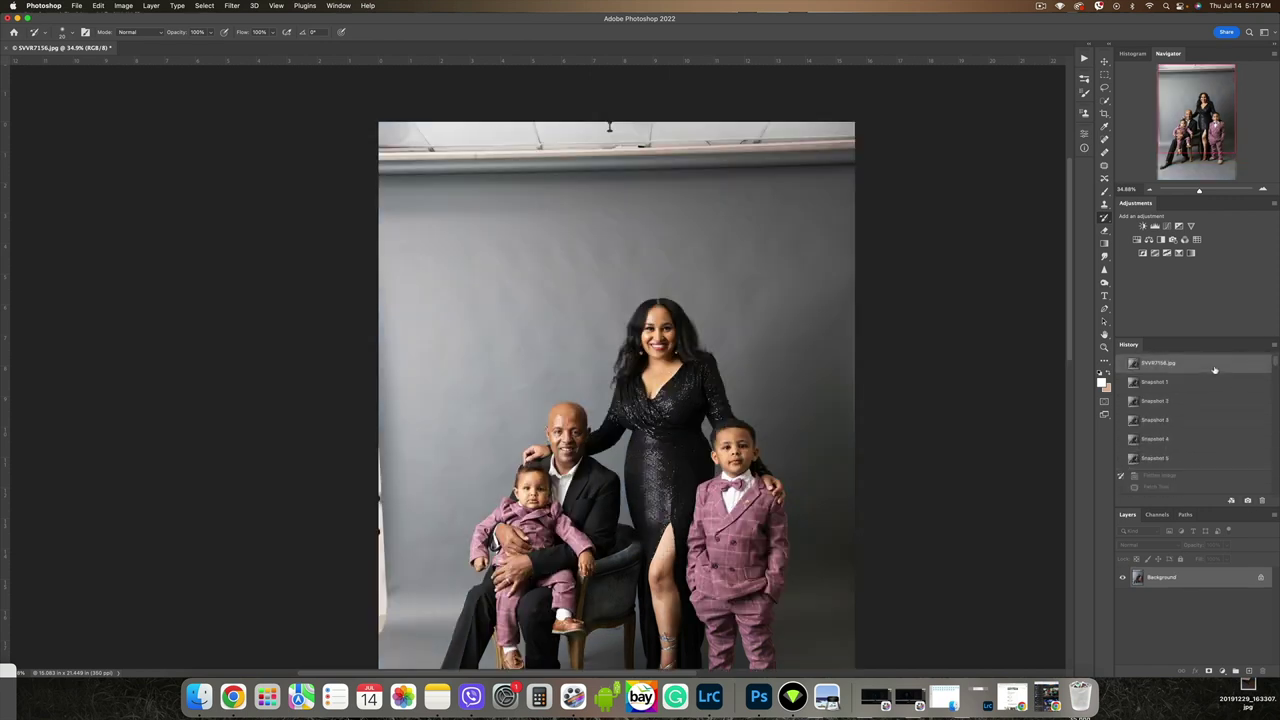
left_click(1196, 459)
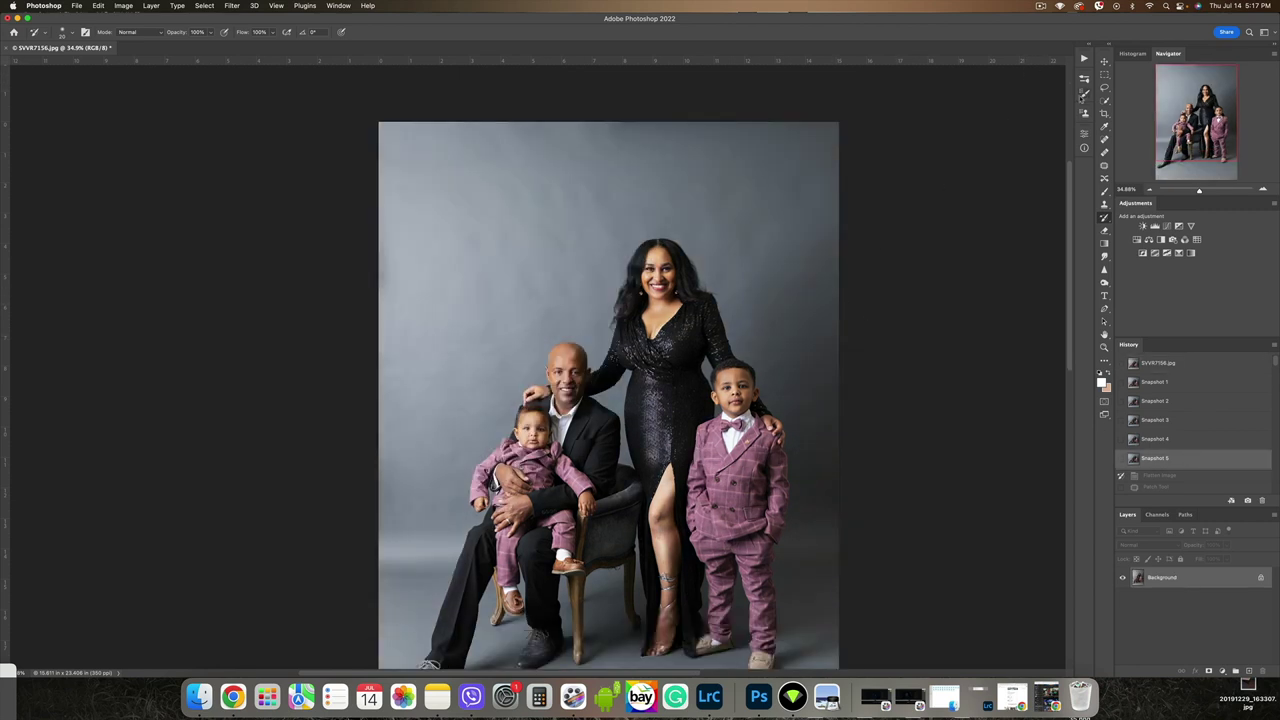
left_click(1105, 101)
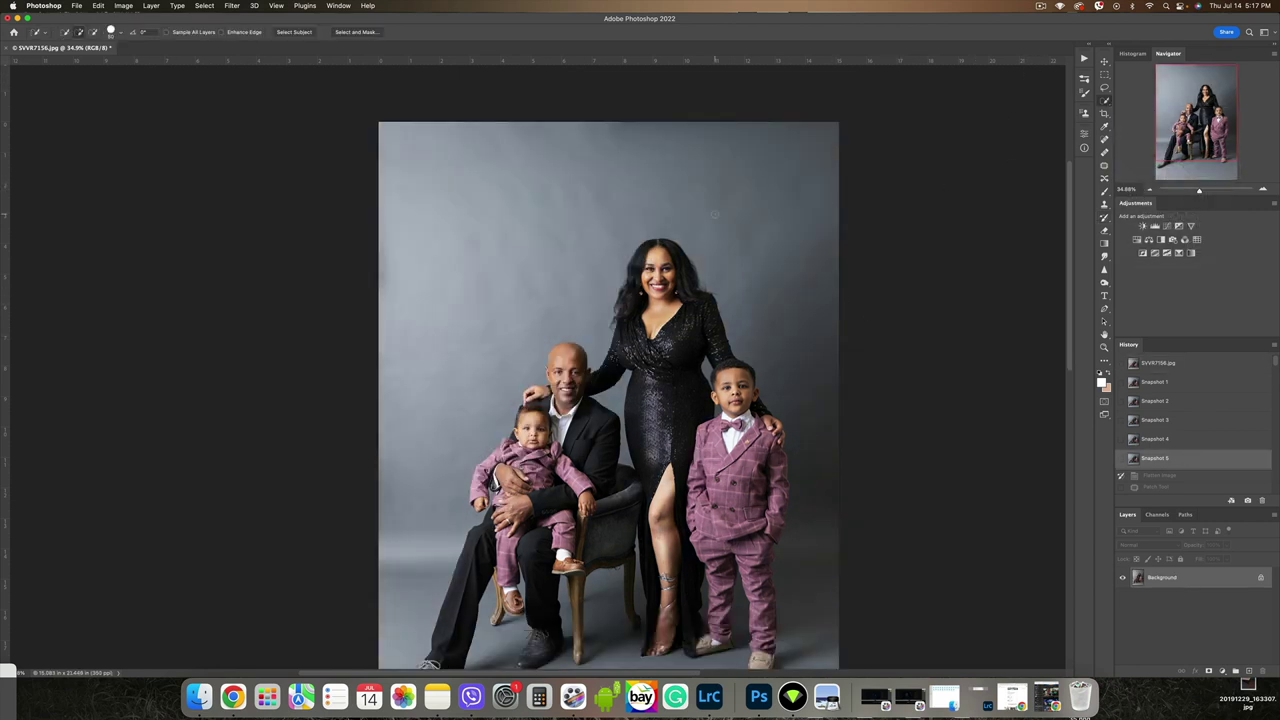
mouse_move(417, 525)
left_mouse_down()
mouse_move(433, 530)
mouse_move(450, 506)
mouse_move(480, 515)
mouse_move(410, 400)
left_mouse_up()
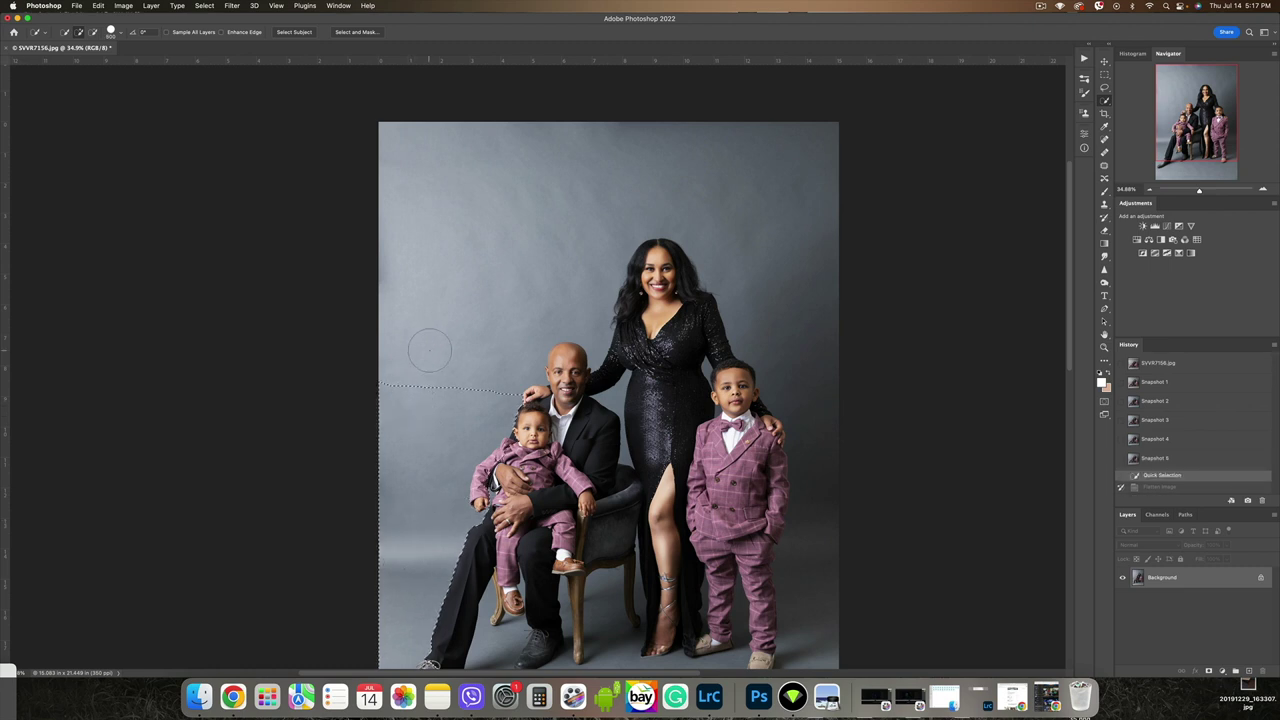
left_click_drag(820, 534, 820, 588)
left_click_drag(773, 519, 754, 515)
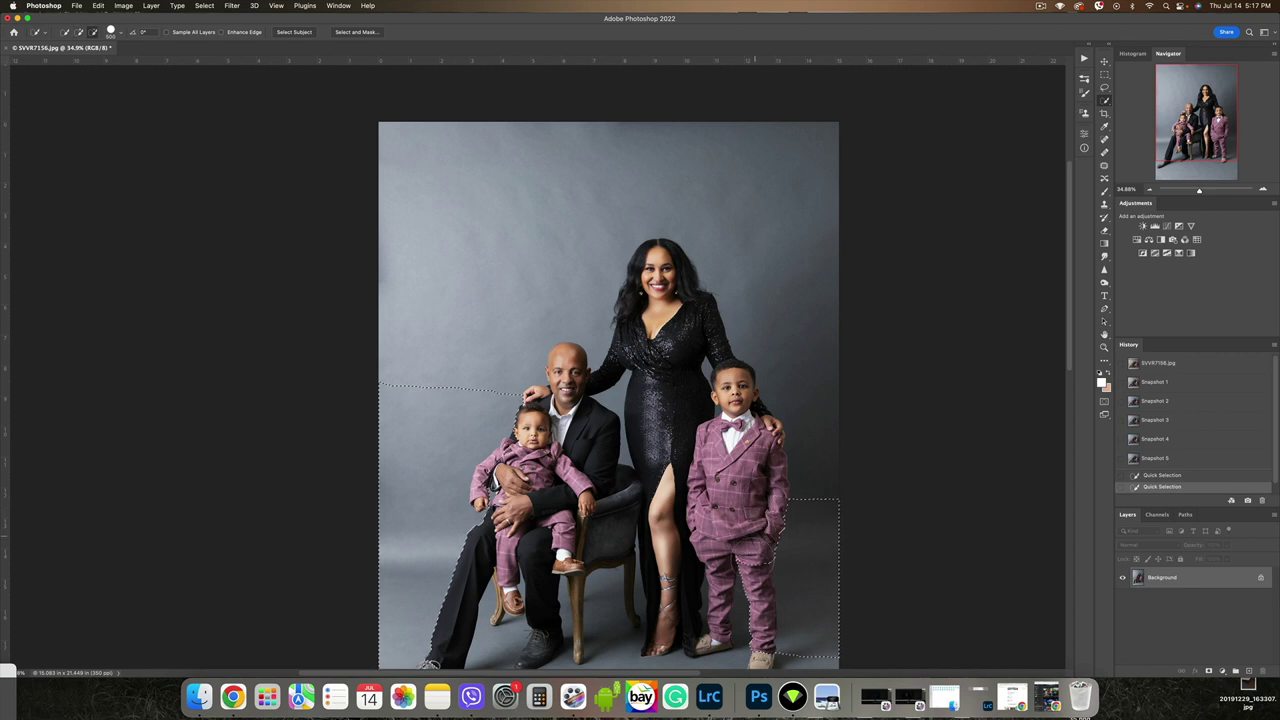
scroll(1176, 498, "down", 1)
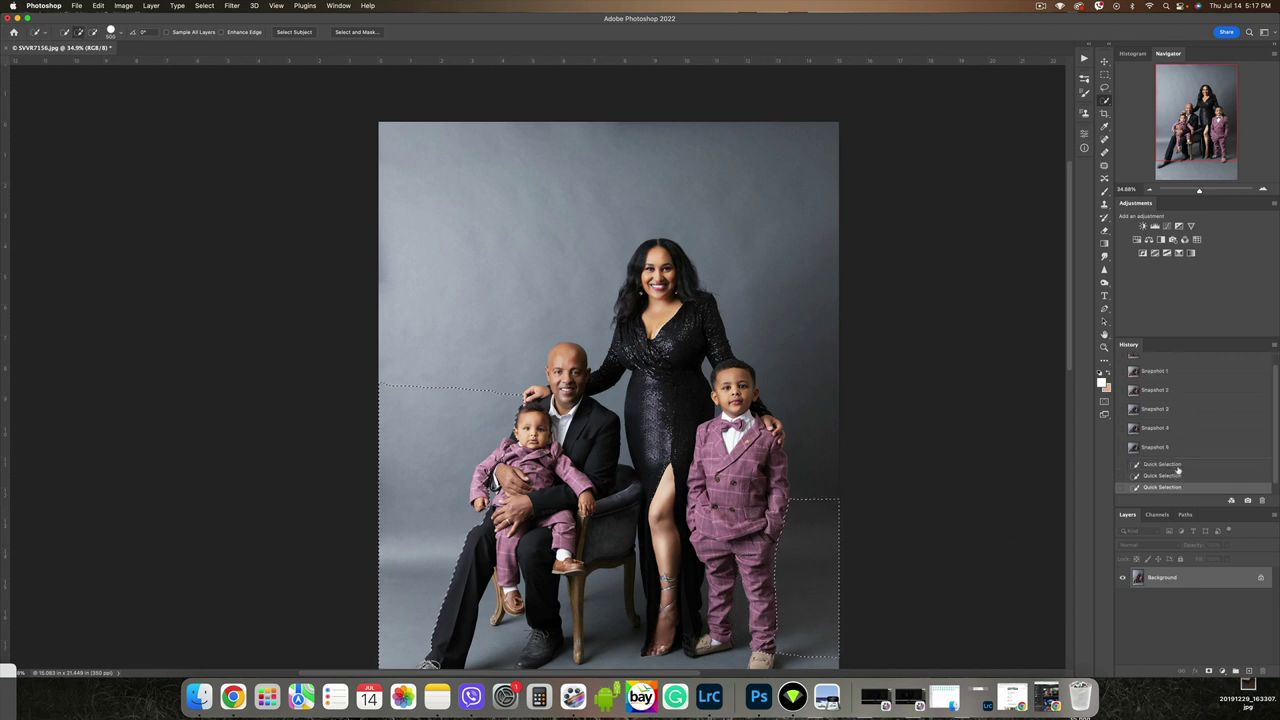
left_click(1175, 458)
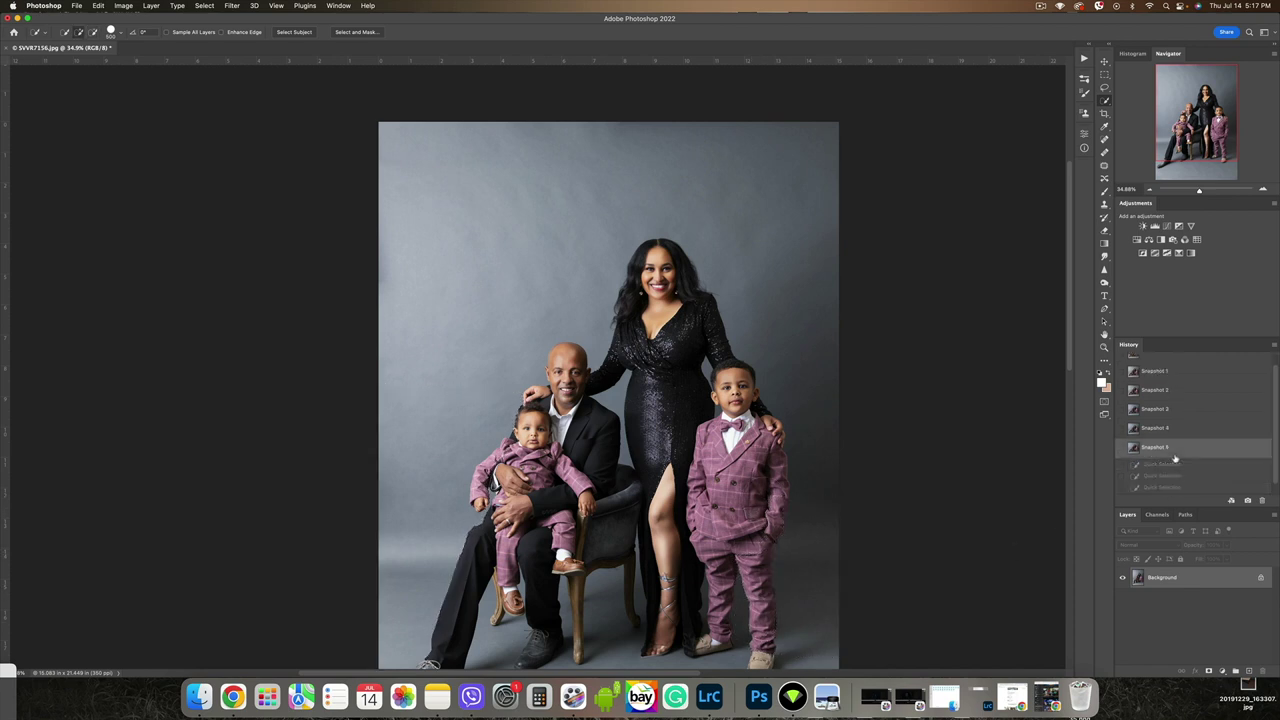
- Select the family with Select Subject and refine the selection around the chair and the dress with Quick Selection
left_click(204, 6)
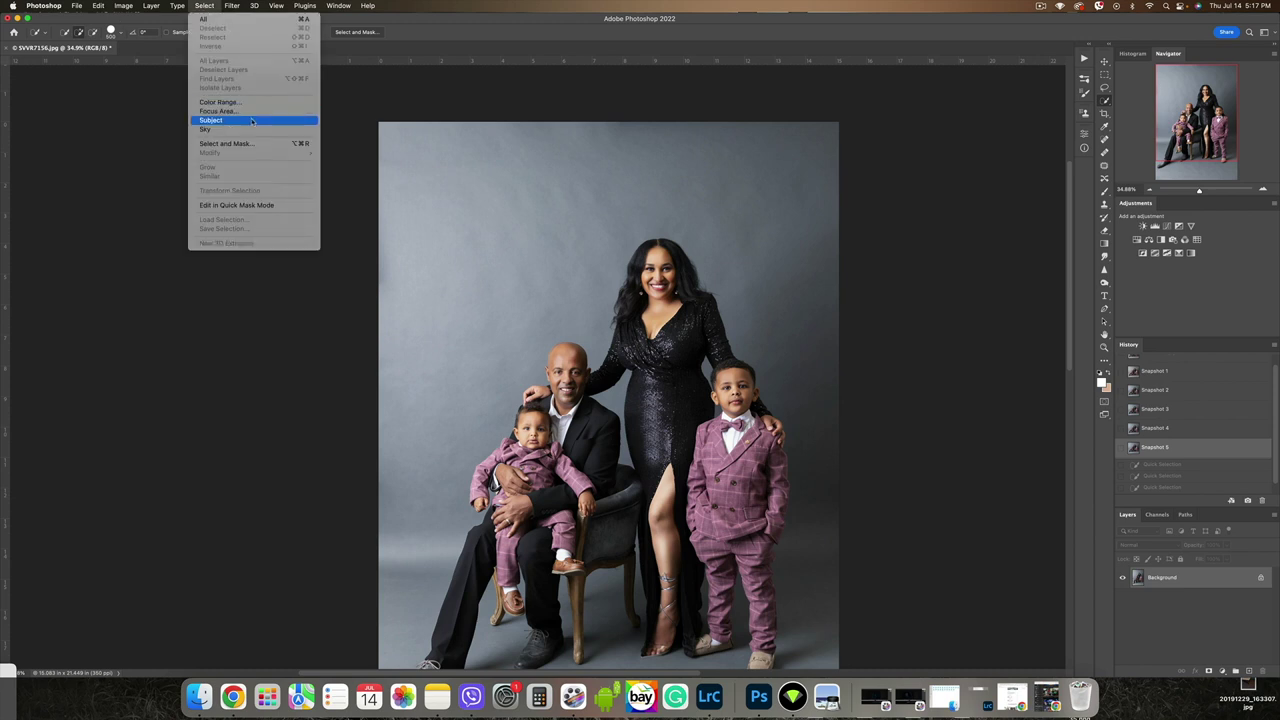
left_click(252, 121)
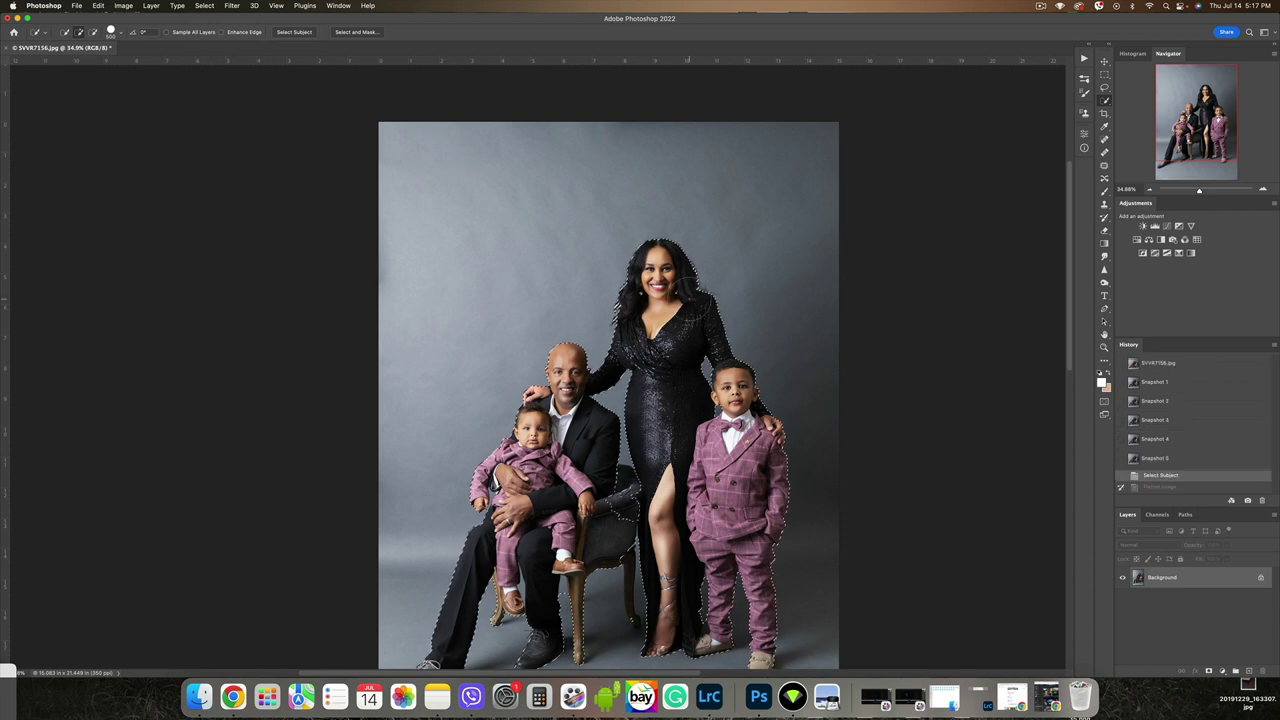
key("alt")
left_click(620, 490, "alt")
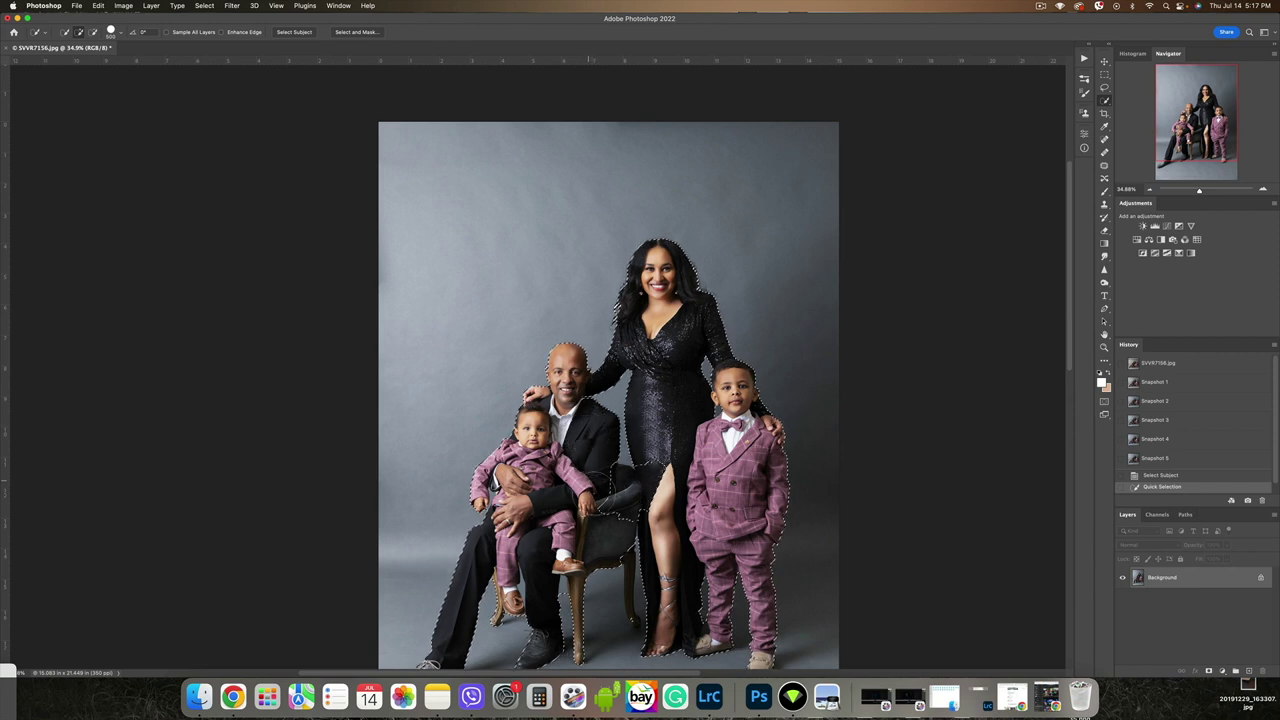
left_click_drag(614, 495, 616, 486)
left_click(683, 450)
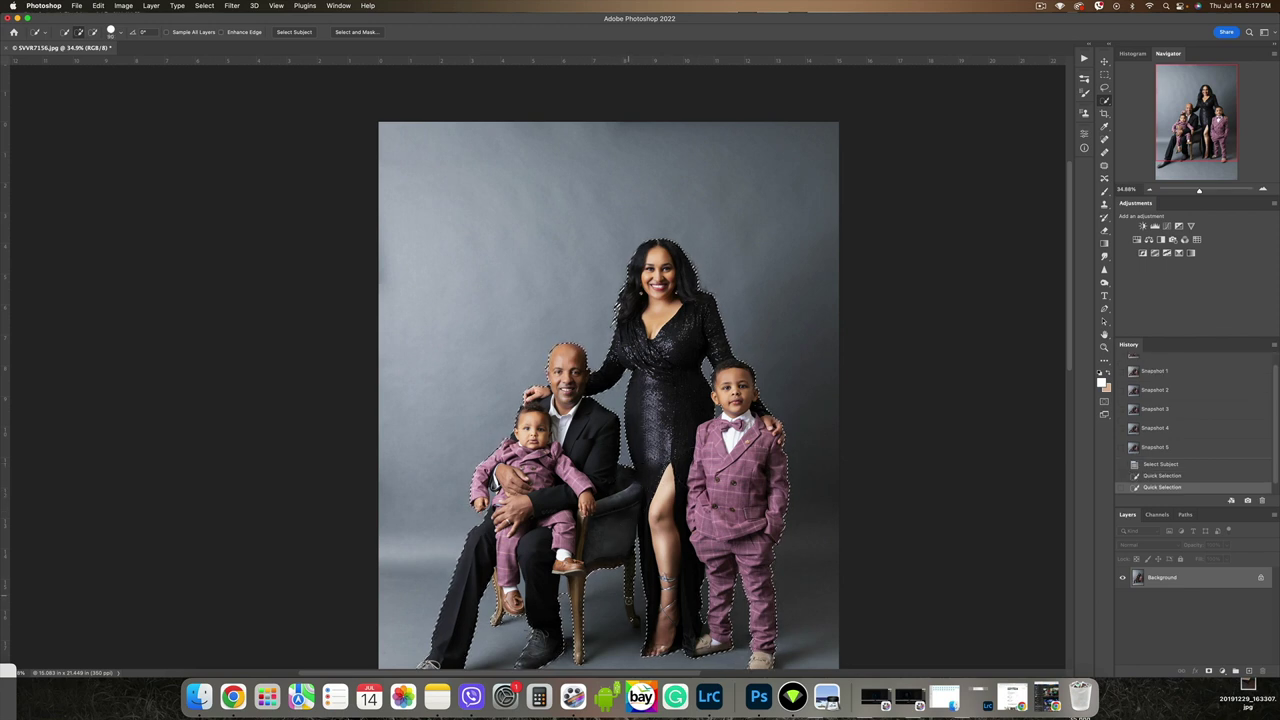
left_click(633, 620)
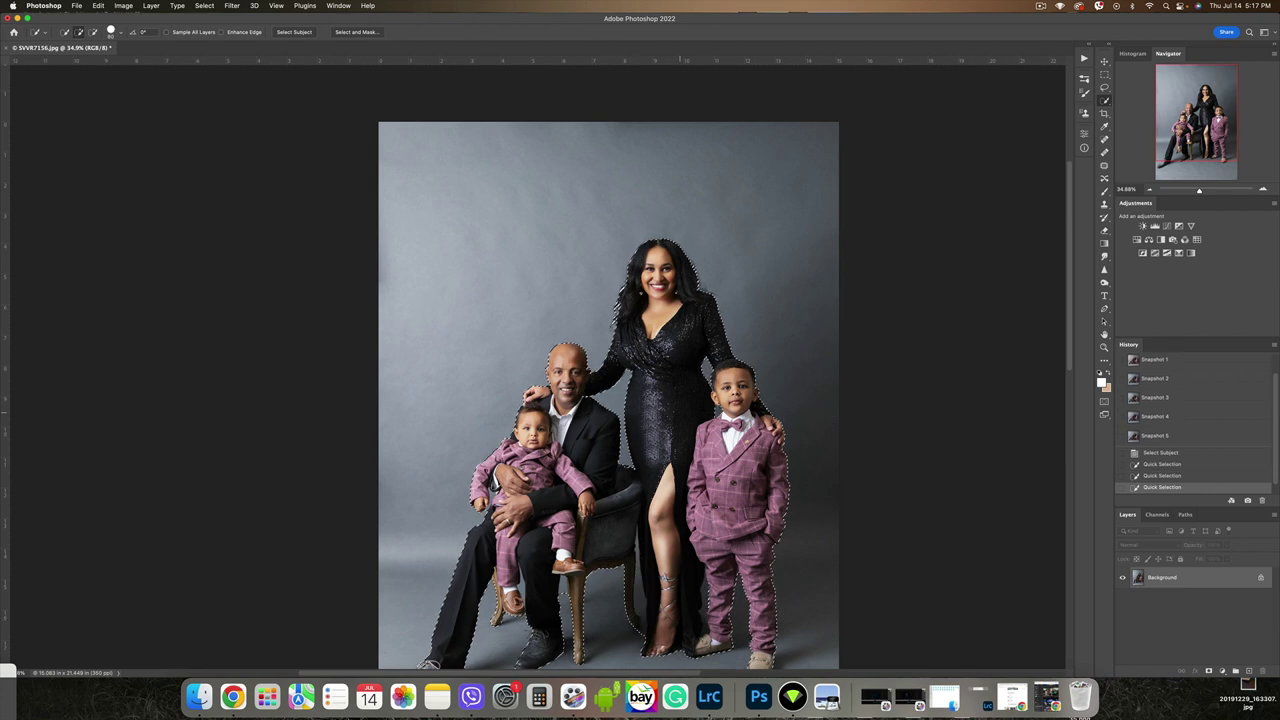
- Refine the family's selection edges in Select and Mask with a smaller refine brush and apply the result
scroll(505, 376, "down", 4)
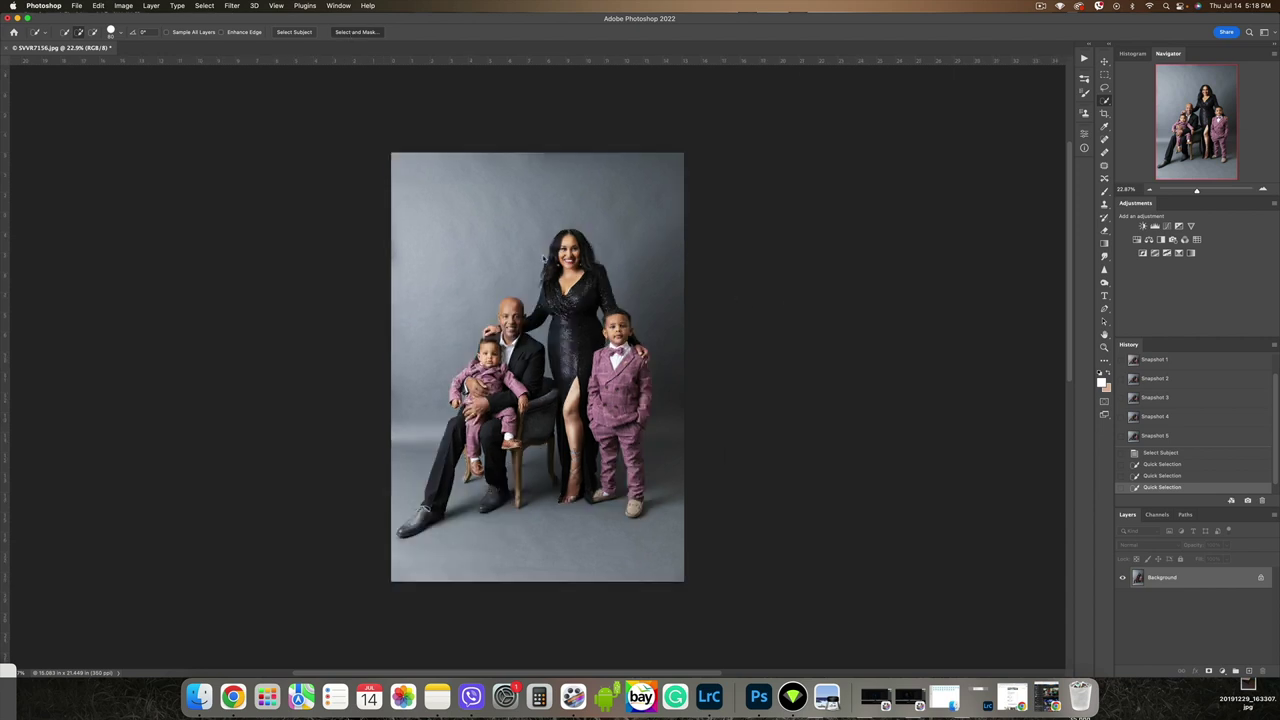
key("super+alt+r")
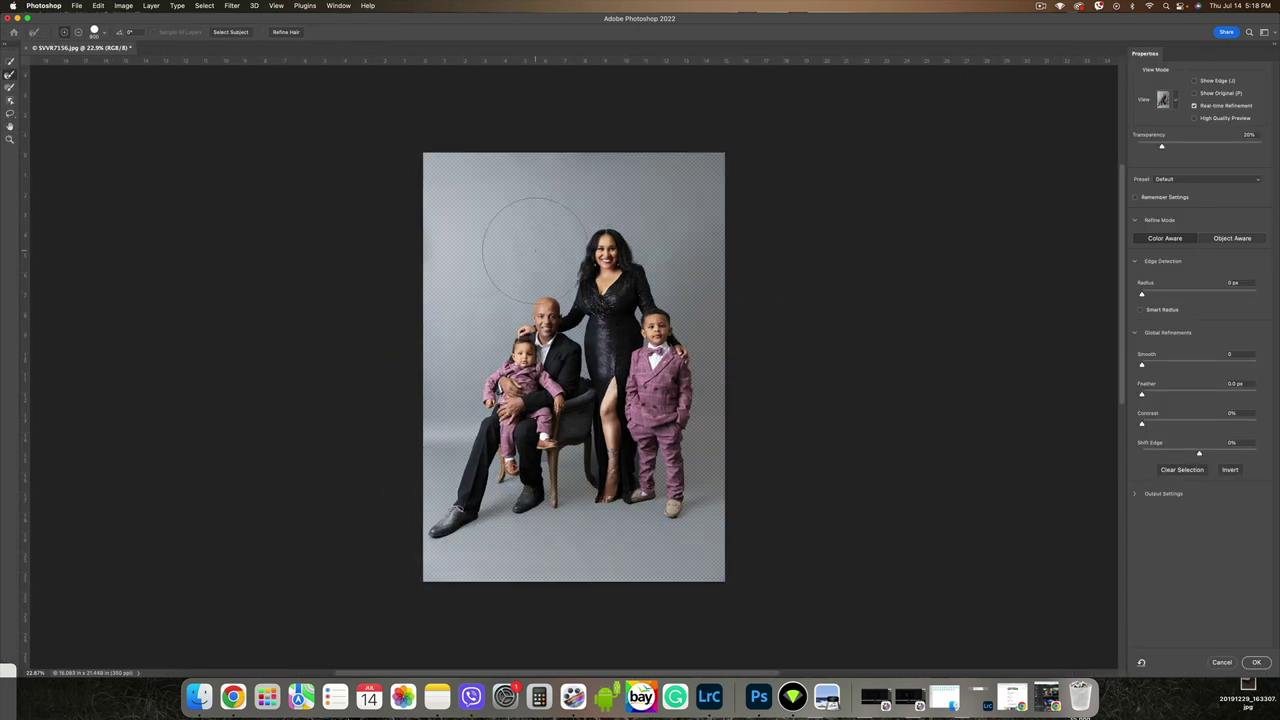
scroll(586, 252, "up", 3)
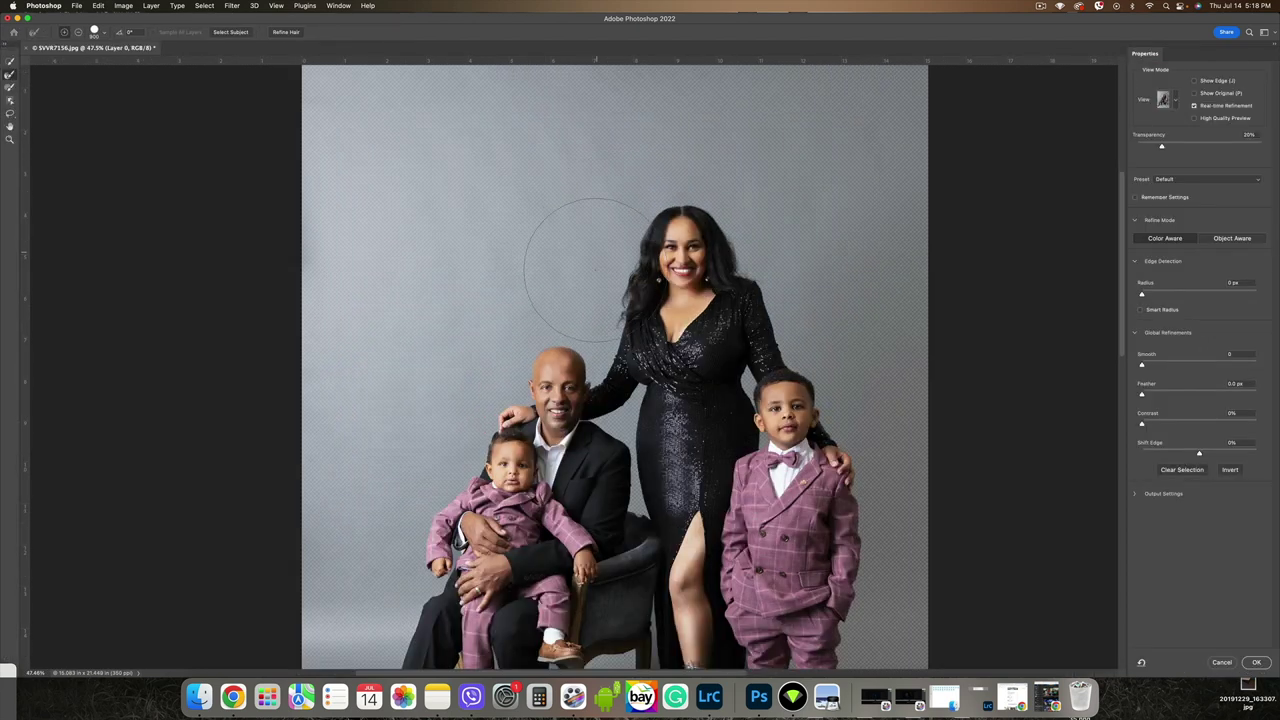
scroll(596, 262, "up", 2)
key("bracketleft")
key("bracketleft")
key("bracketleft")
key("bracketleft")
key("bracketleft")
key("bracketleft")
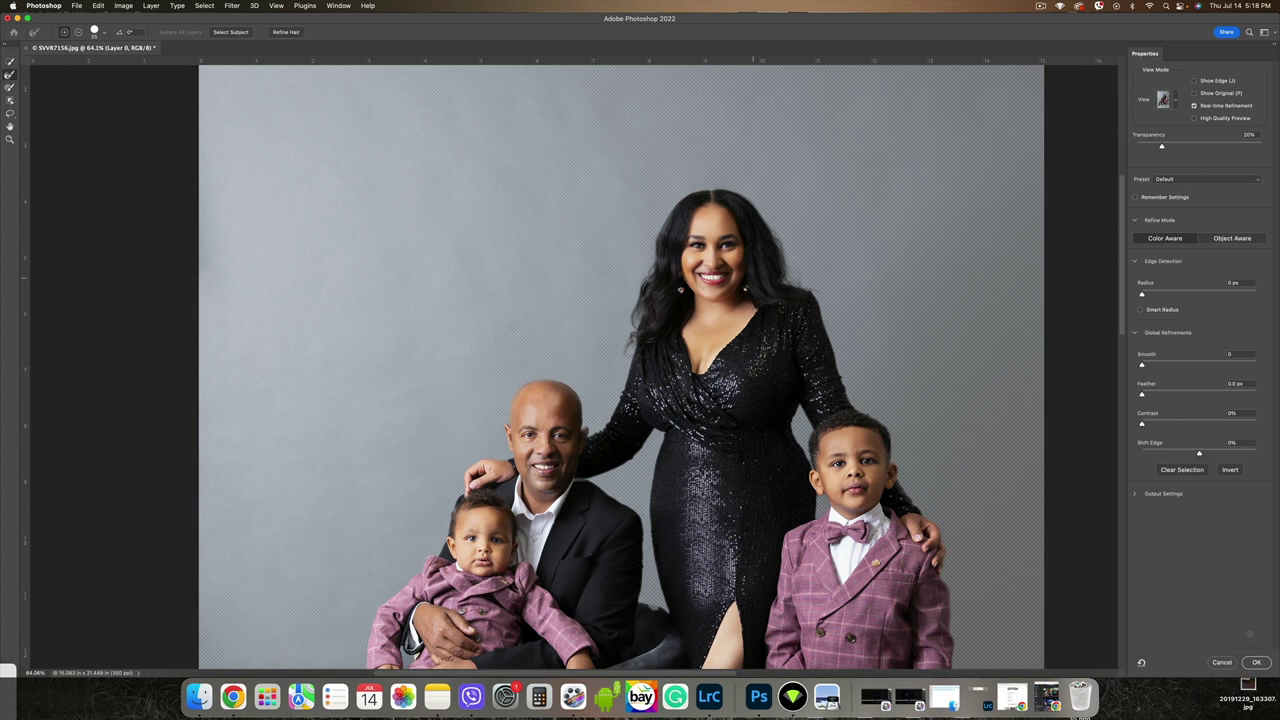
key("Return")
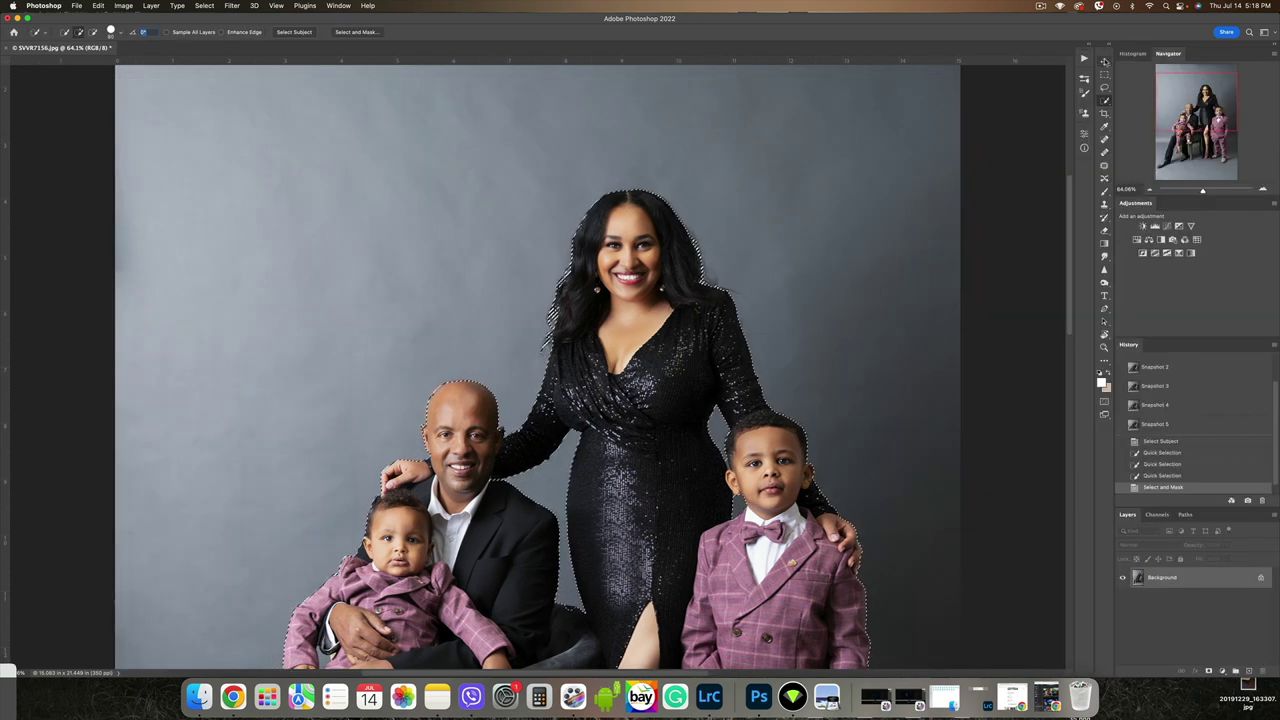
- Invert the selection to target the backdrop instead of the family
key("super+0")
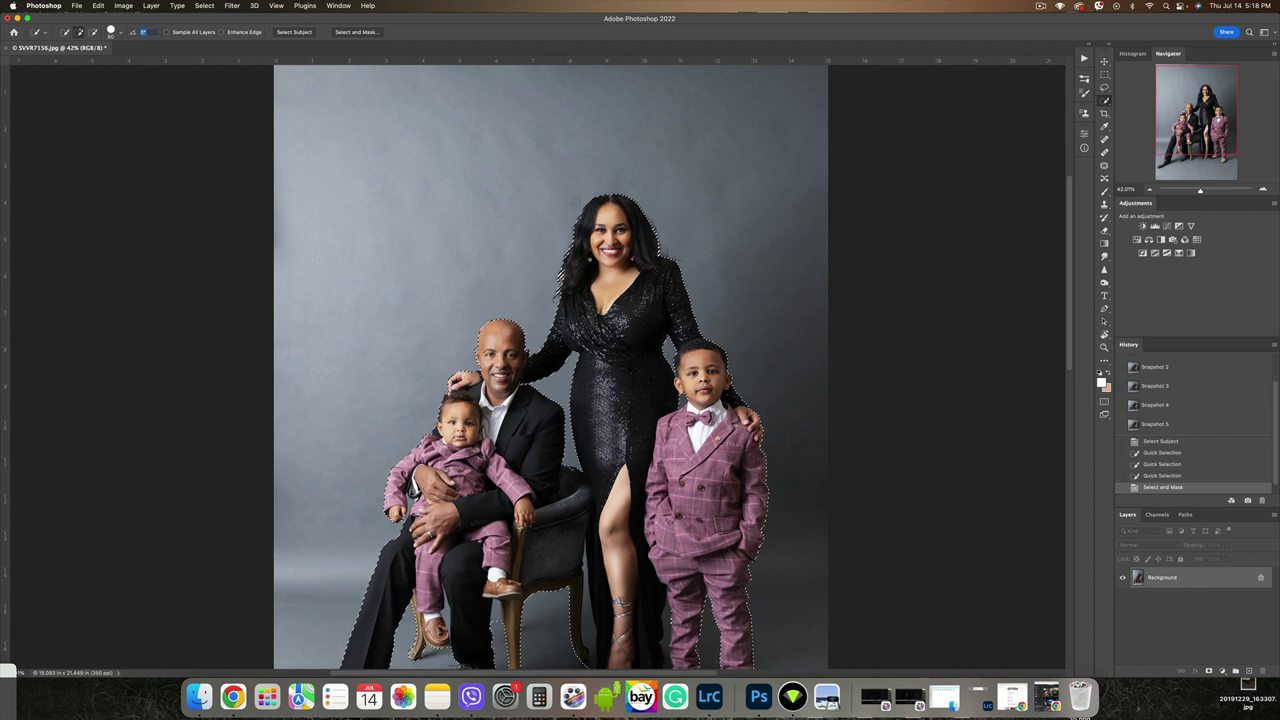
key("super+shift+i")
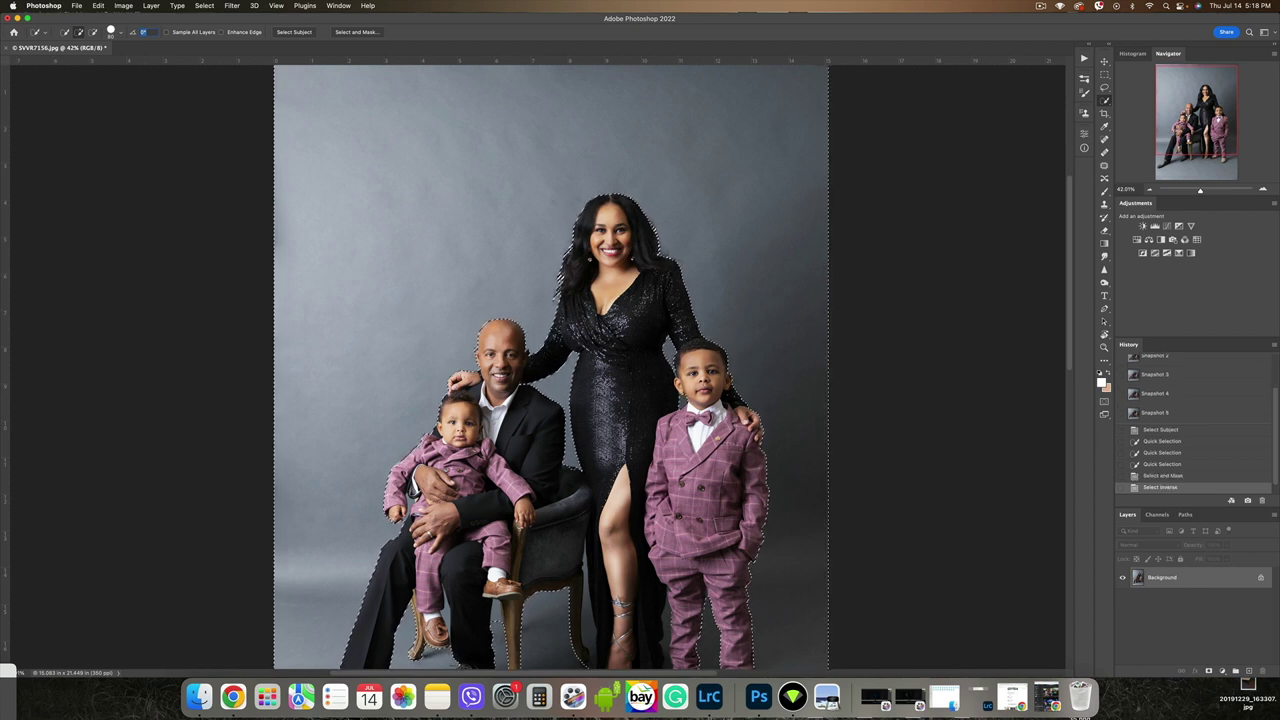
key("super+minus")
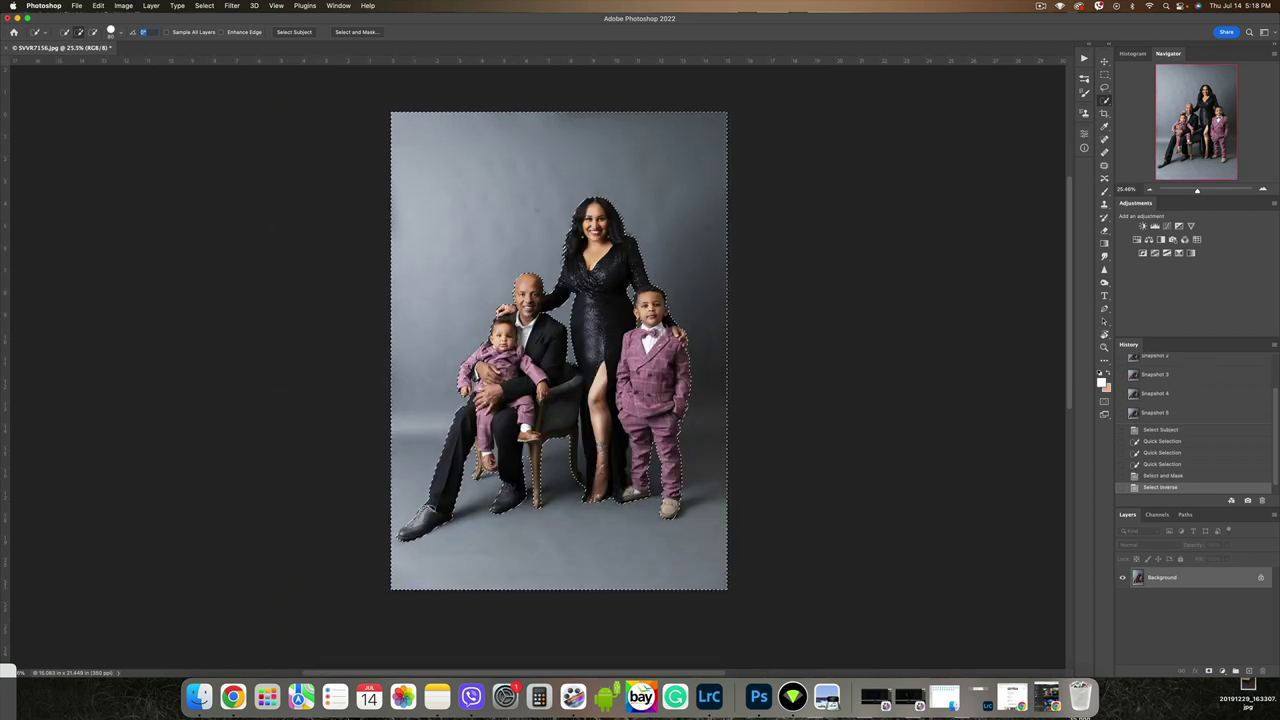
- Paint sampled backdrop colour across the upper edge of the selected backdrop with a very large soft brush, about 1600 px
key("b")
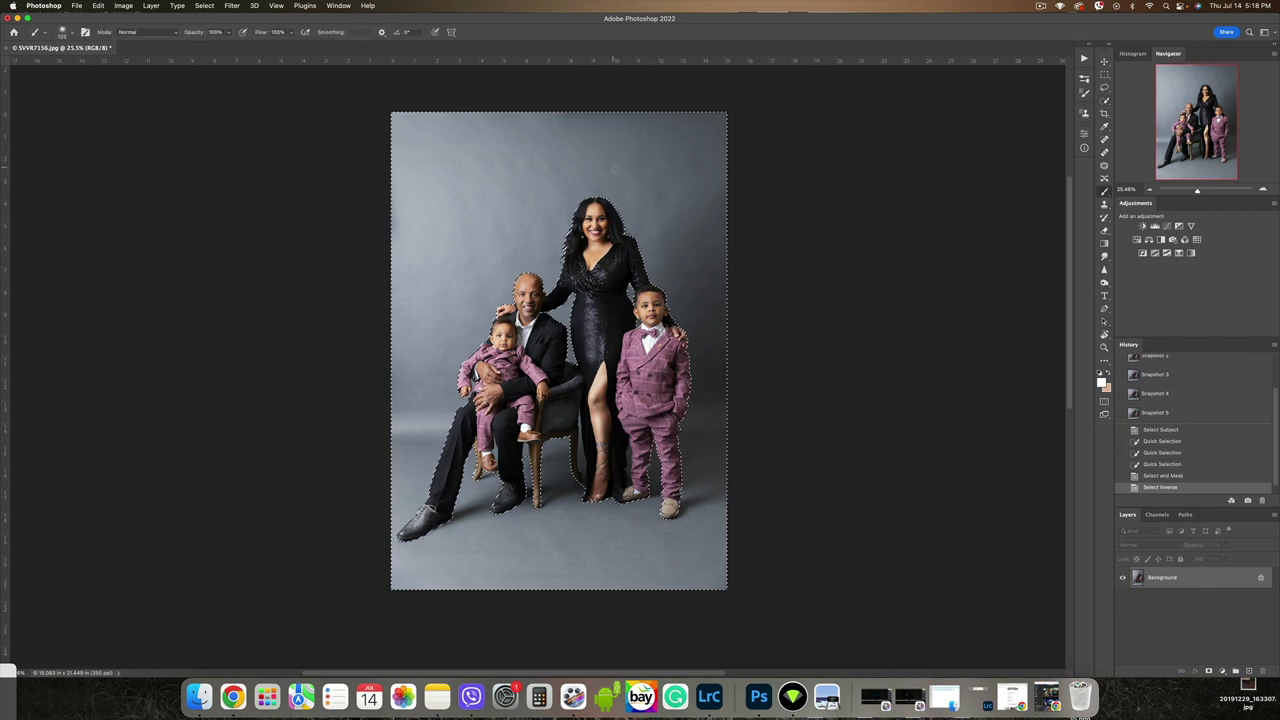
key("bracketright")
key("bracketright")
key("bracketright")
key("bracketright")
key("bracketright")
key("bracketright")
key("bracketright")
key("bracketright")
key("bracketright")
key("bracketright")
key("bracketright")
key("bracketright")
key("bracketright")
key("bracketright")
key("bracketright")
key("bracketright")
key("bracketright")
key("bracketright")
key("bracketright")
key("bracketright")
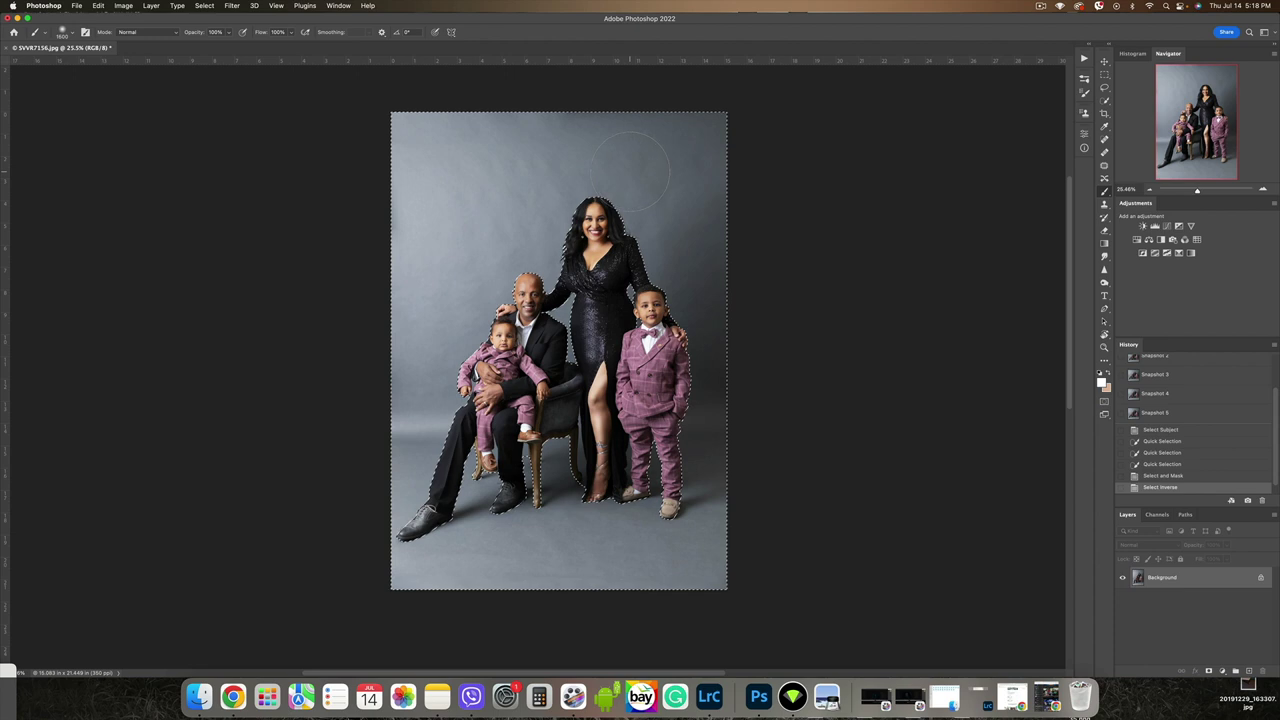
left_click(674, 130, "alt")
mouse_move(733, 121)
left_mouse_down()
mouse_move(674, 102)
mouse_move(632, 124)
mouse_move(597, 113)
mouse_move(544, 133)
mouse_move(533, 116)
mouse_move(473, 105)
mouse_move(398, 118)
left_mouse_up()
- Set the brush opacity to 32% and paint sampled backdrop grey down the photo's left side to even out the tones
mouse_move(196, 32)
left_mouse_down()
mouse_move(152, 32)
mouse_move(198, 35)
left_mouse_up()
left_click(471, 178, "alt")
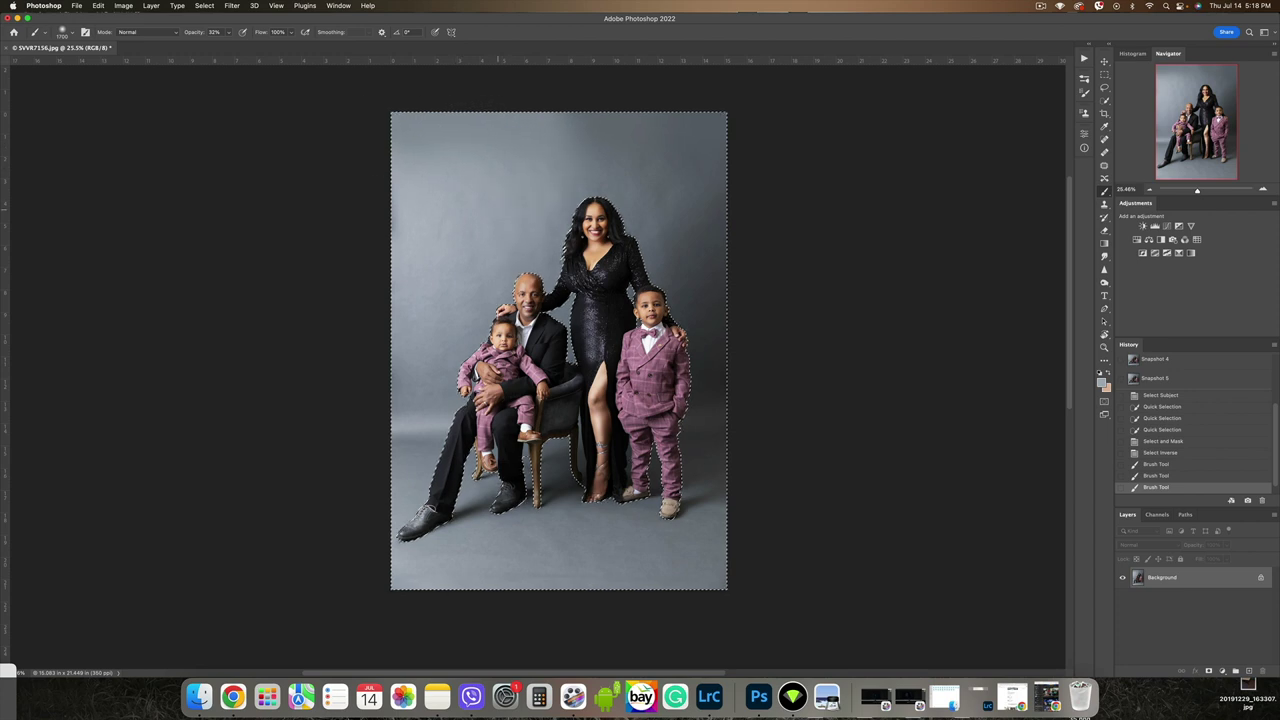
left_click_drag(412, 380, 412, 200)
left_click_drag(410, 350, 405, 430)
left_click_drag(420, 430, 385, 435)
left_click_drag(410, 440, 375, 440)
left_click_drag(400, 440, 343, 440)
- Paint sampled backdrop colours over the area beside the woman and the older boy along the photo's right edge
left_click(705, 370, "alt")
mouse_move(705, 370)
left_mouse_down()
mouse_move(705, 392)
mouse_move(710, 310)
left_mouse_up()
left_click(710, 330, "alt")
left_click_drag(710, 320, 863, 304)
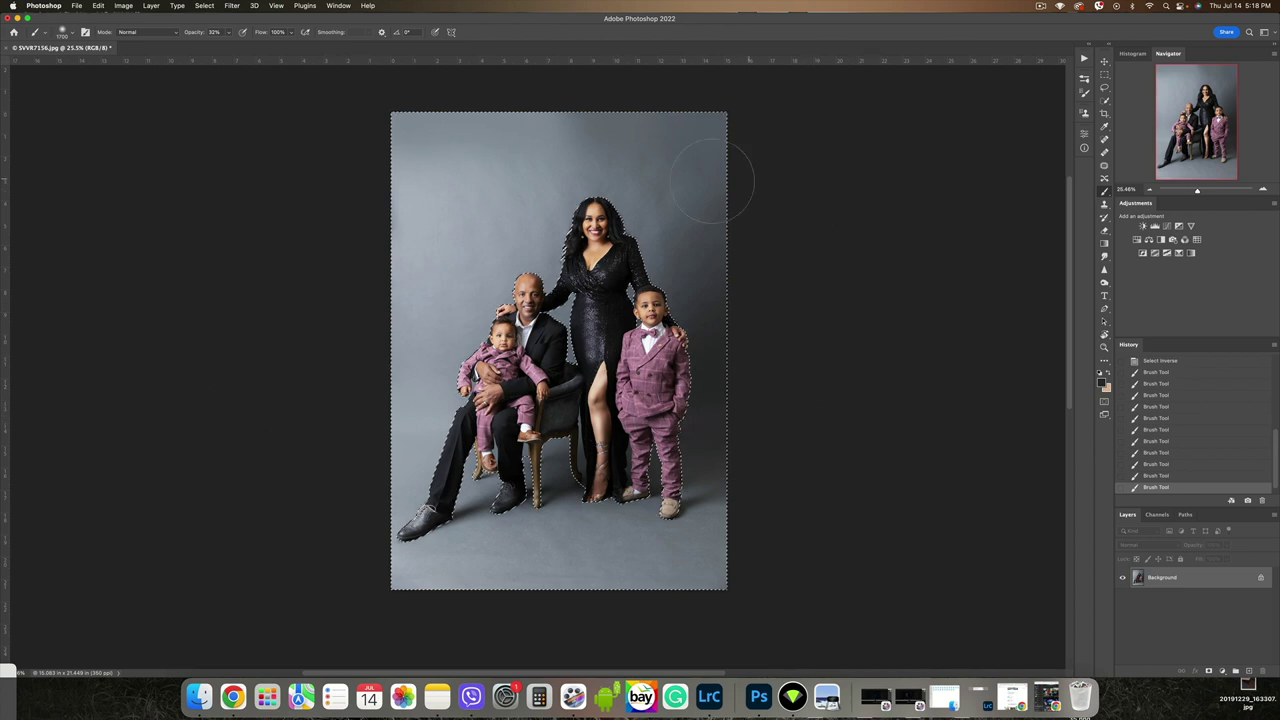
left_click(652, 245, "alt")
left_click_drag(690, 190, 702, 249)
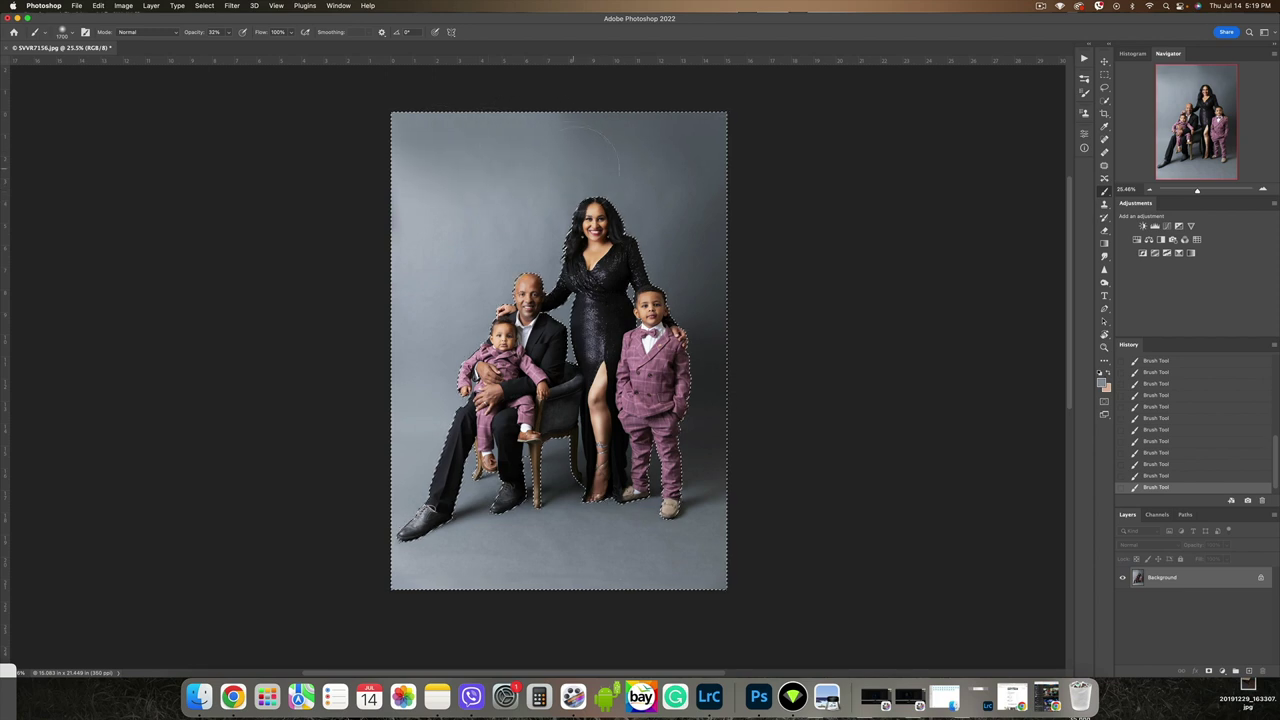
left_click(537, 238)
key("super+z")
left_click(706, 260)
left_click(710, 245, "alt")
- Step back the last brush strokes, repaint the backdrop's upper-right corner with freshly sampled colour, and set the brush opacity to 20%
scroll(711, 242, "down", 2)
scroll(711, 242, "right", 1)
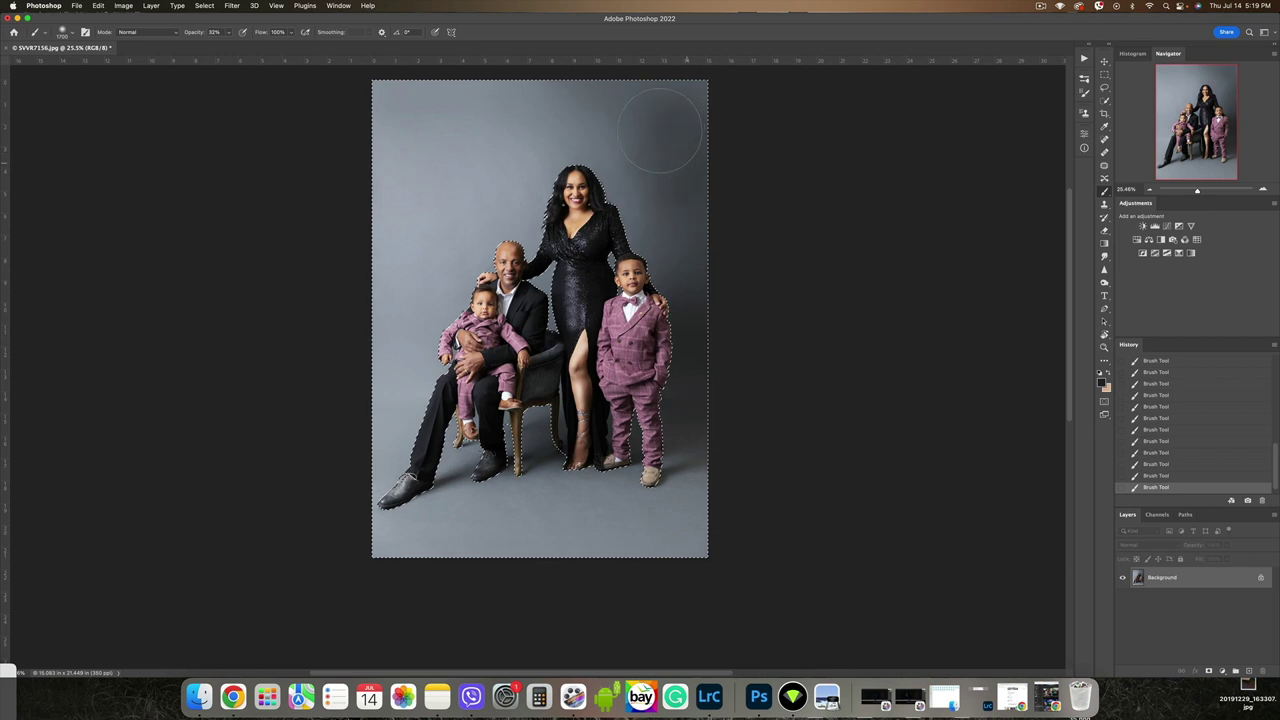
left_click(1147, 478)
left_click(689, 119, "alt")
mouse_move(690, 98)
left_mouse_down()
mouse_move(676, 217)
mouse_move(676, 110)
left_mouse_up()
key("2")
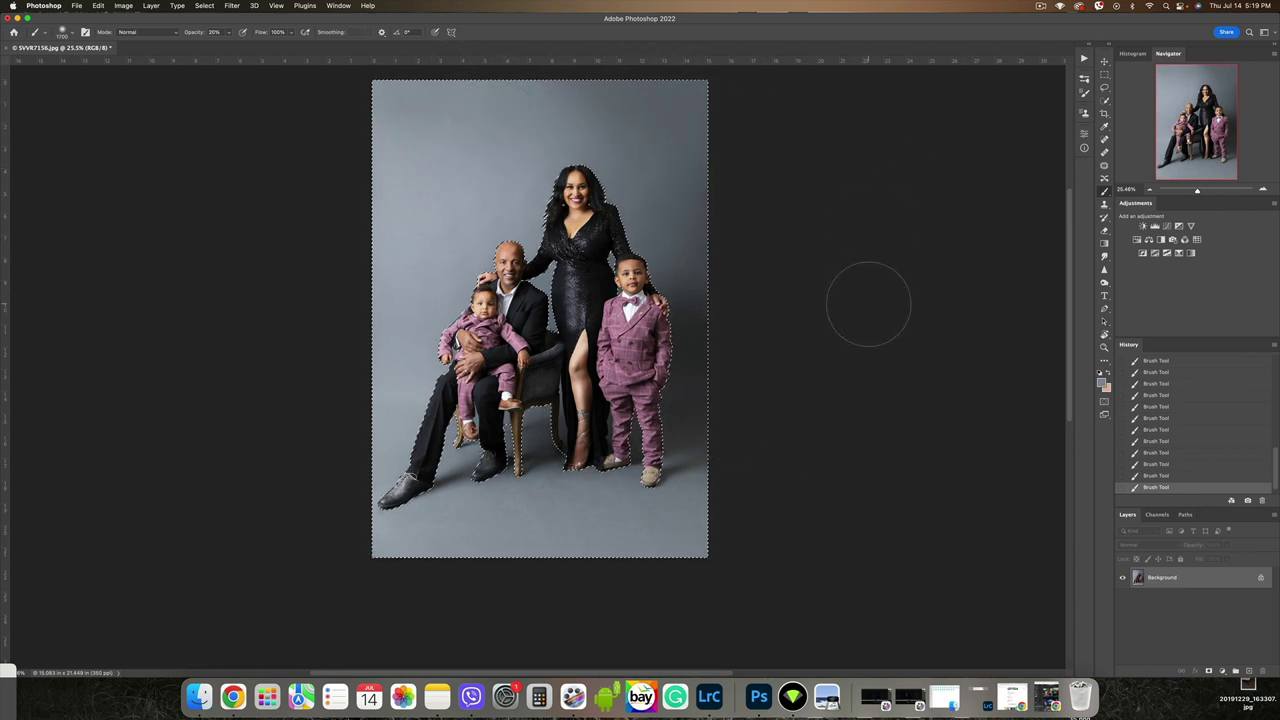
scroll(824, 438, "down", 5)
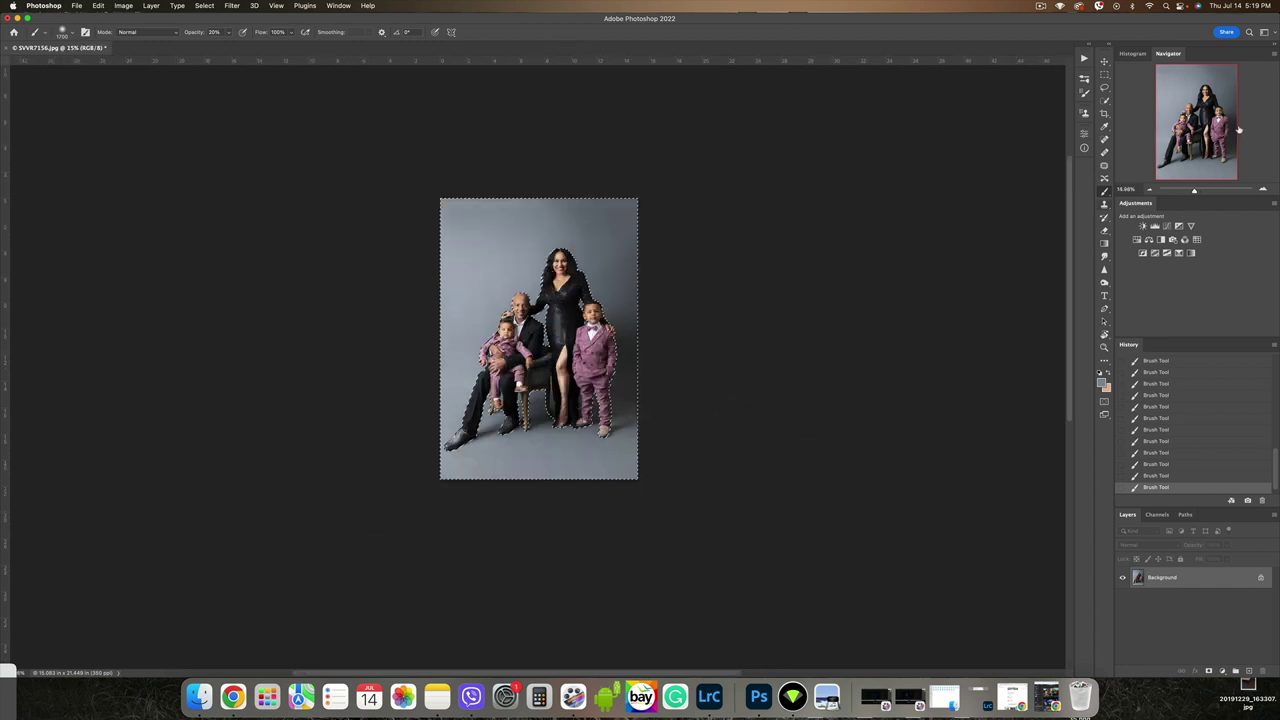
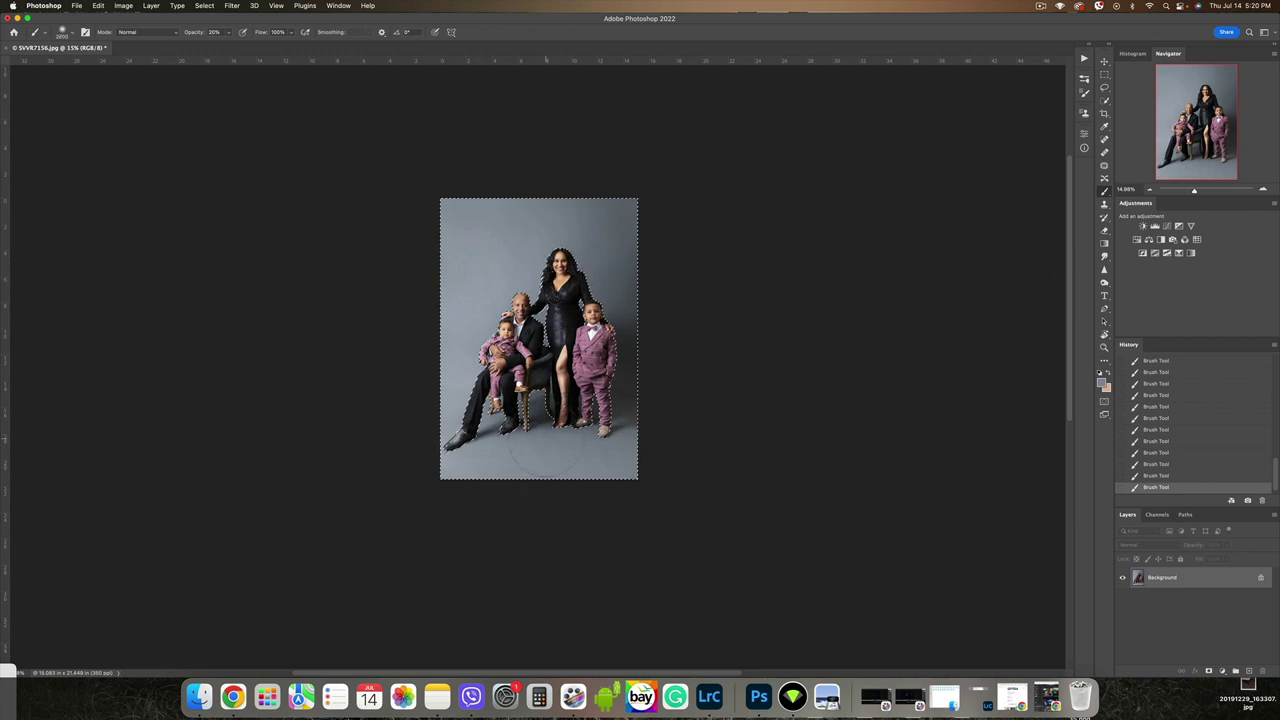
- Examine the painted floor around the chair and shoes, toggling the last brush stroke off and on
scroll(551, 405, "up", 3)
scroll(515, 385, "up", 2)
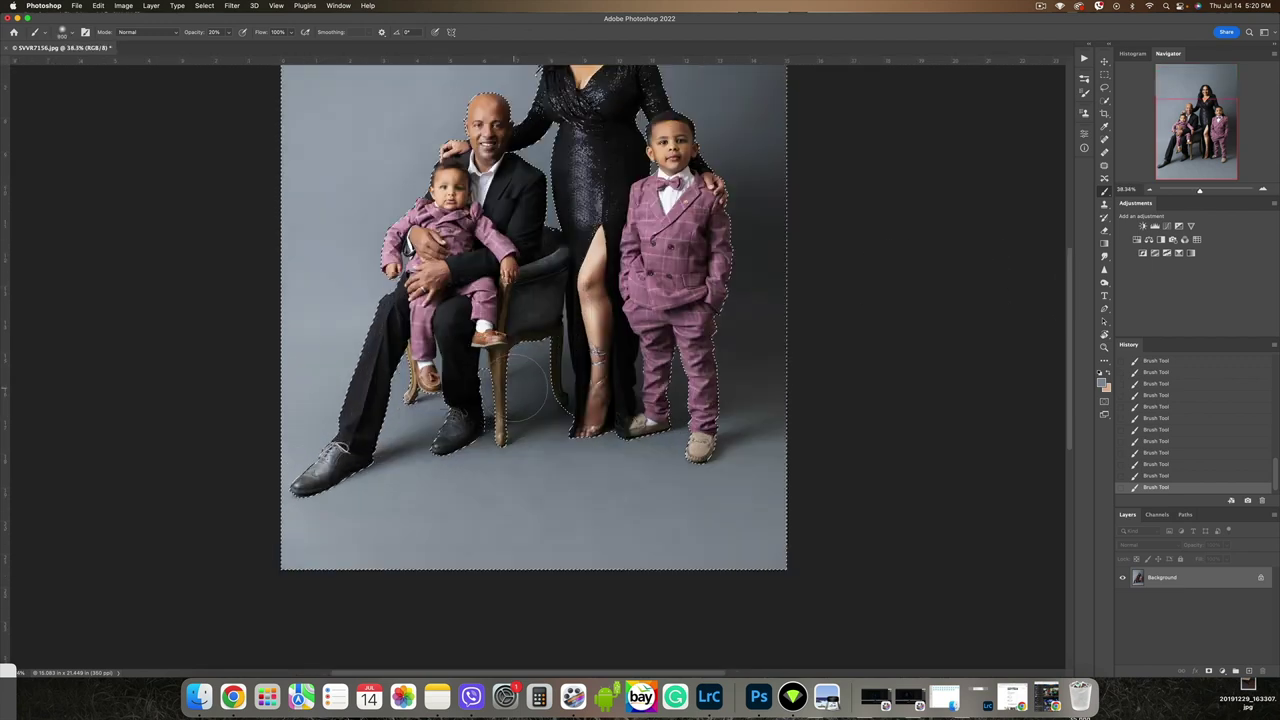
scroll(411, 418, "up", 4)
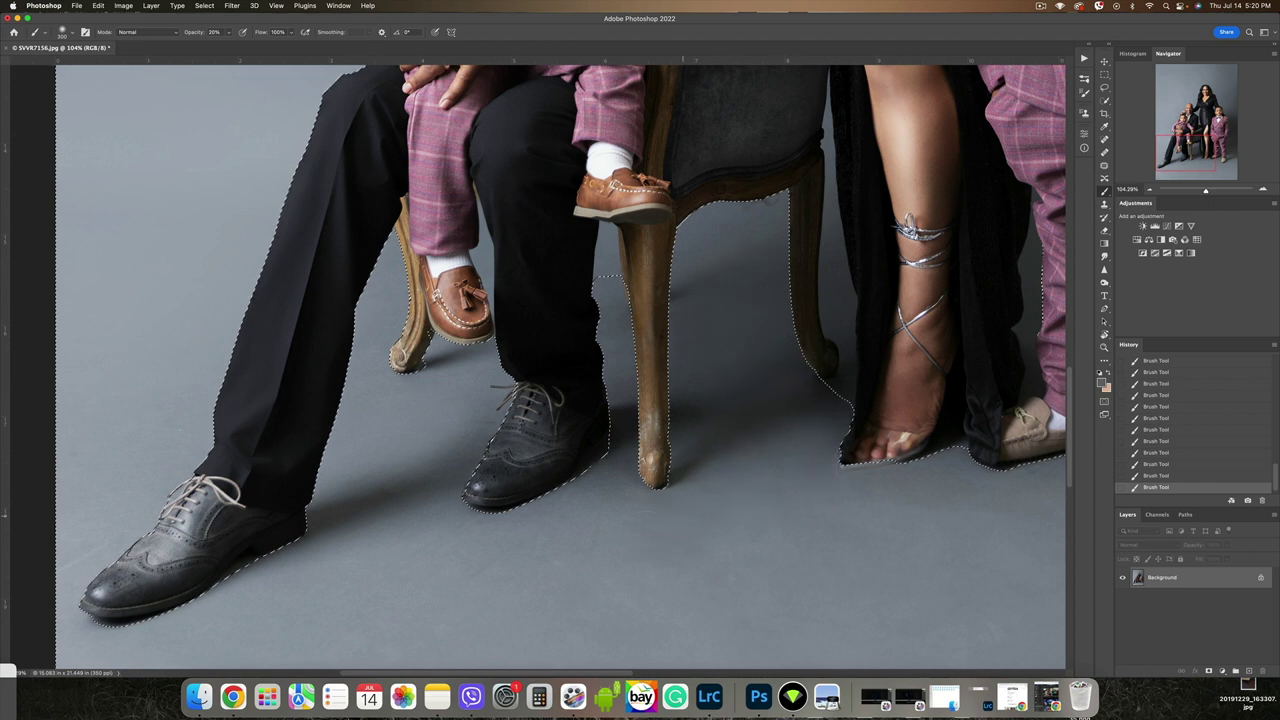
key("super+z")
scroll(560, 395, "down", 2)
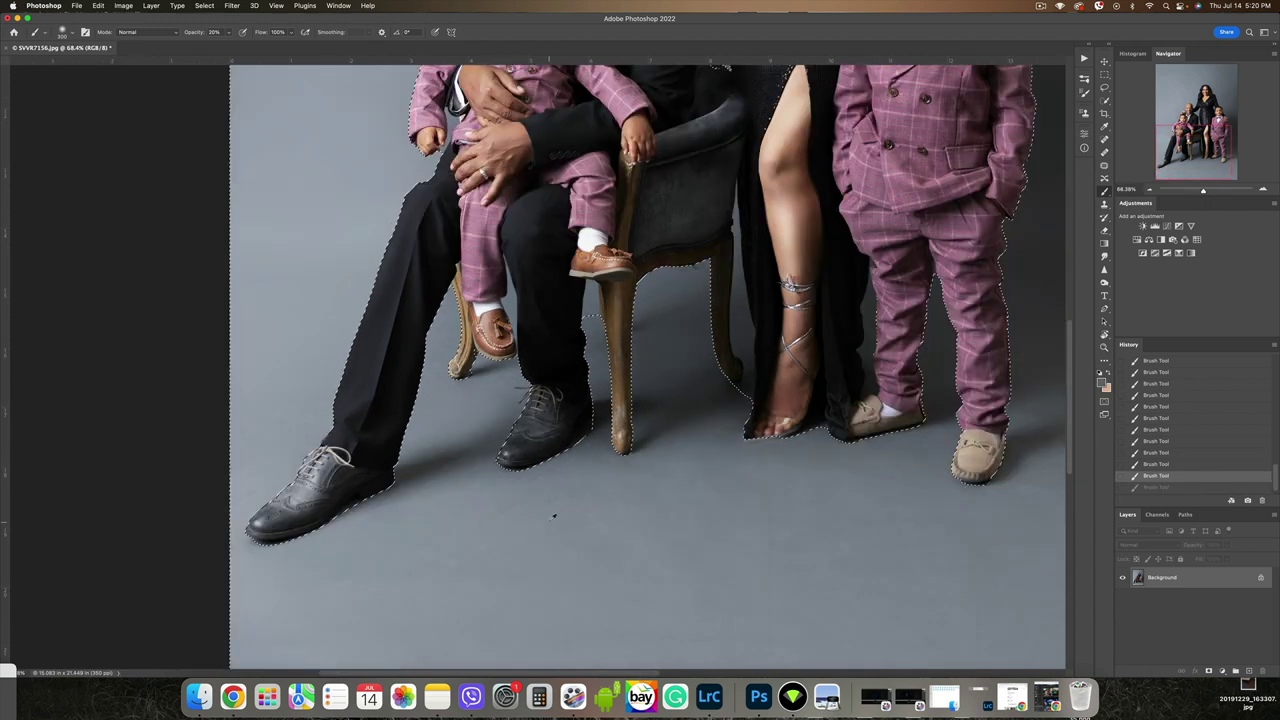
key("super+shift+z")
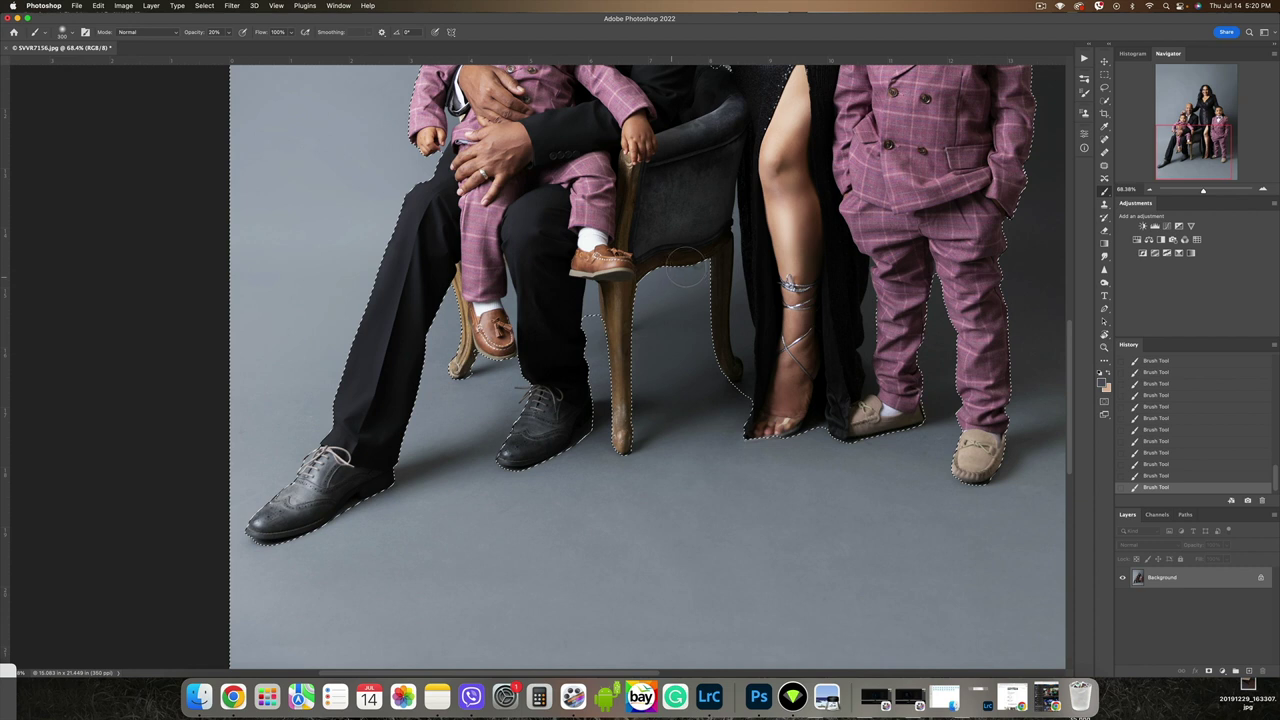
scroll(451, 403, "down", 5)
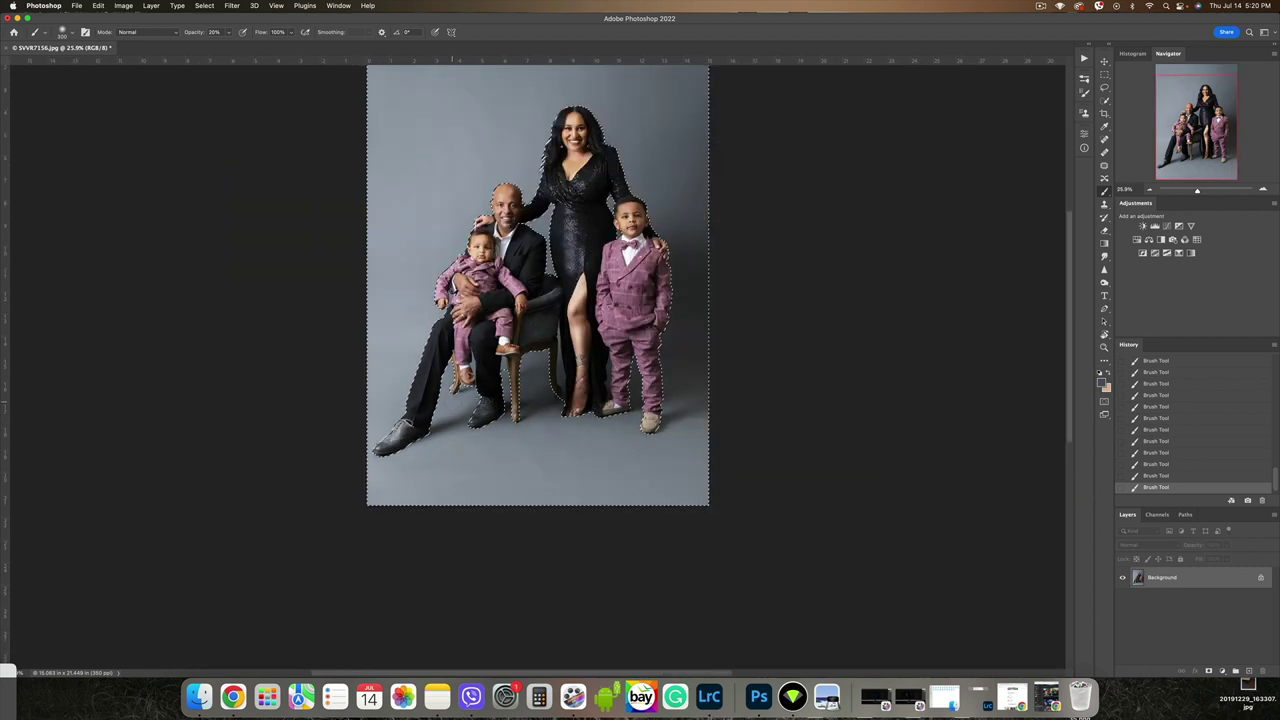
left_click_drag(565, 345, 584, 432)
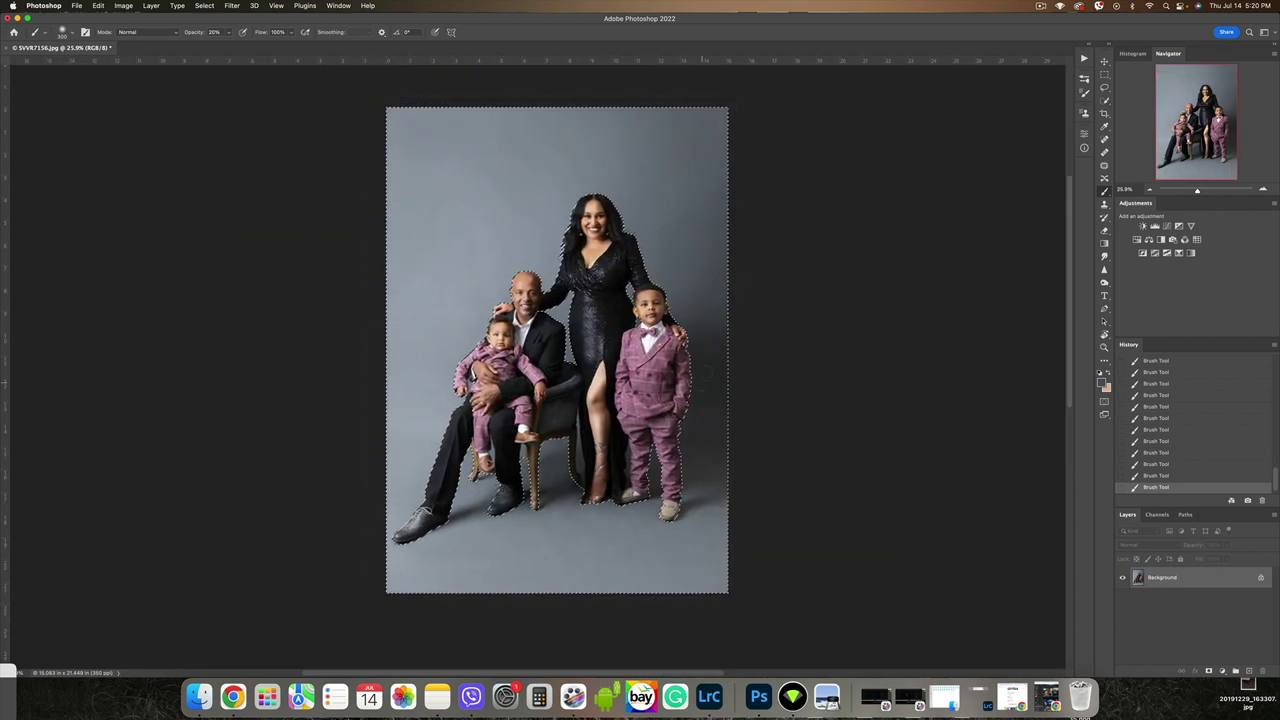
- Deselect the backdrop and save the current state as a new history snapshot
key("super+d")
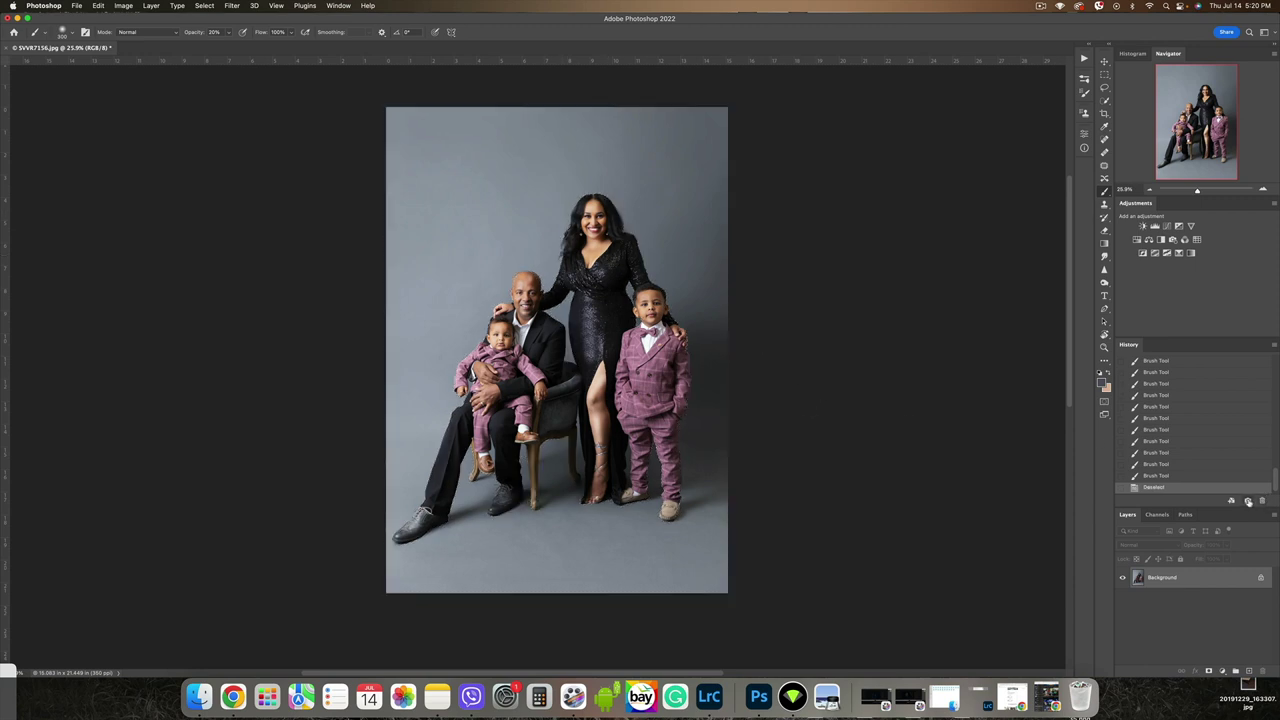
left_click_drag(1268, 491, 1277, 311)
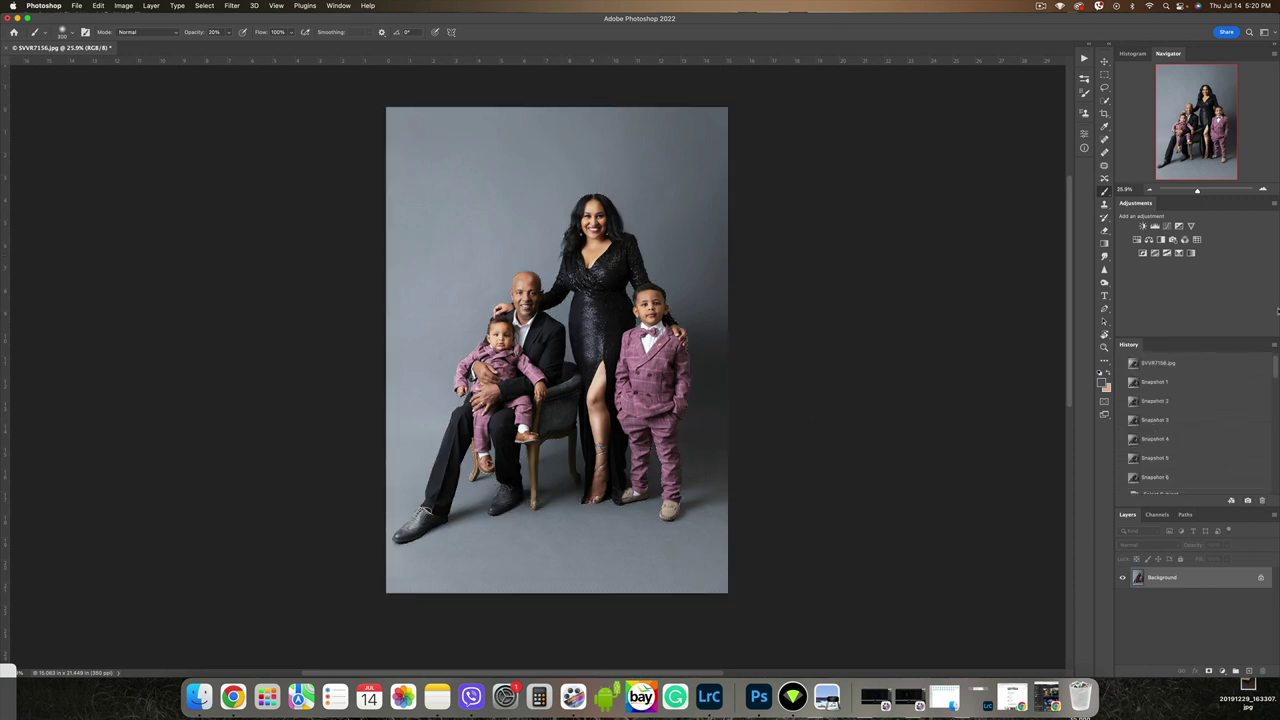
- Compare Snapshot 5 with Snapshot 6 several times in the history and return to the Deselect state
left_click(1188, 459)
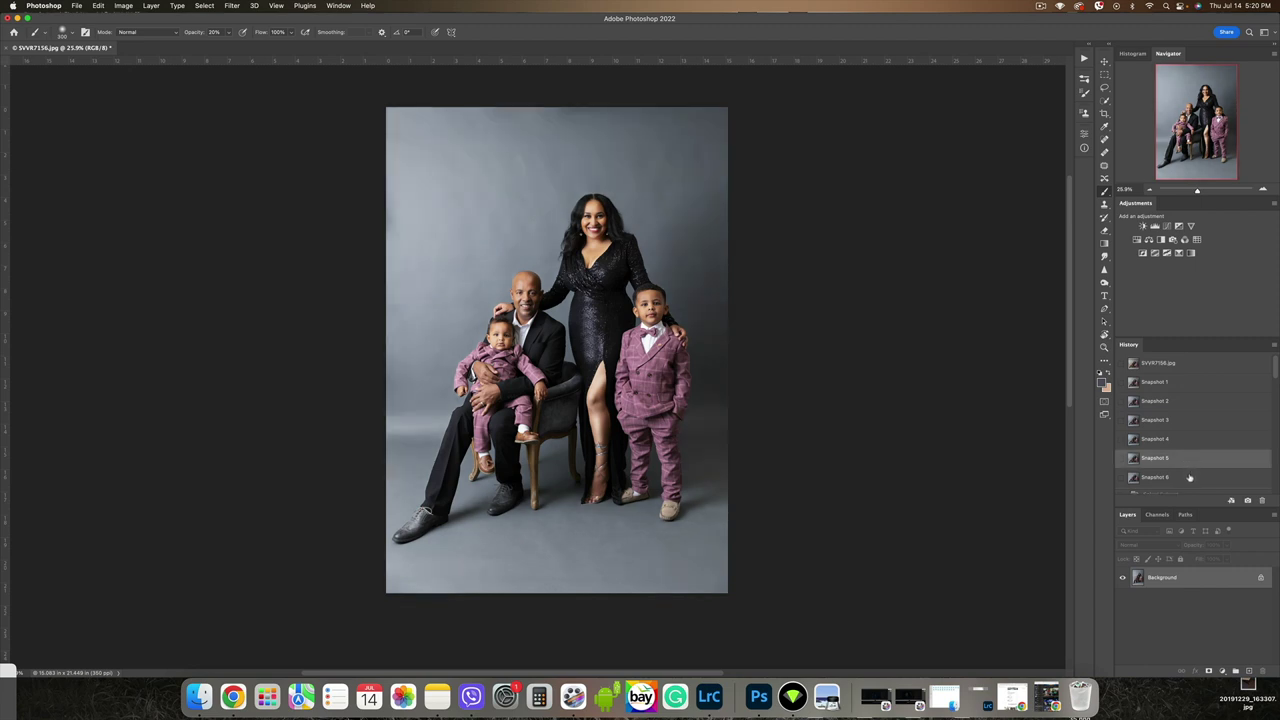
left_click(1189, 478)
left_click(1189, 459)
left_click(1190, 478)
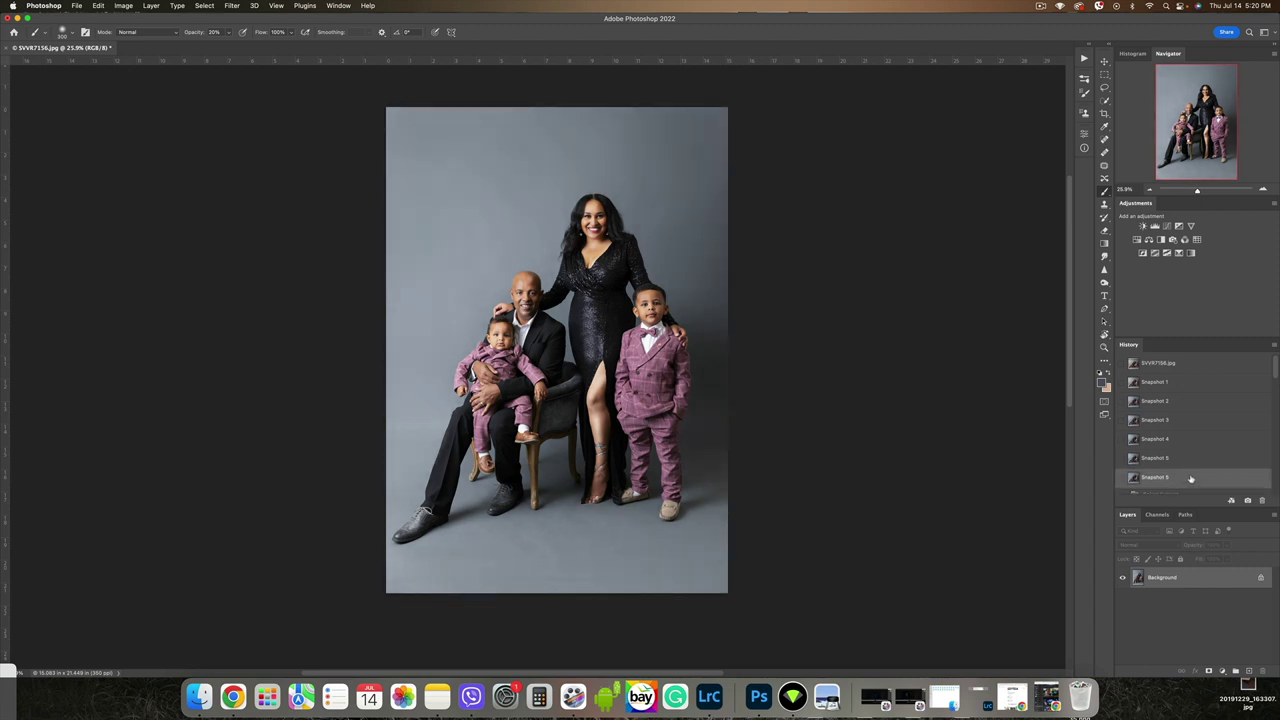
left_click(1190, 459)
left_click(1191, 476)
left_click(1190, 459)
left_click(1193, 475)
scroll(1193, 472, "down", 10)
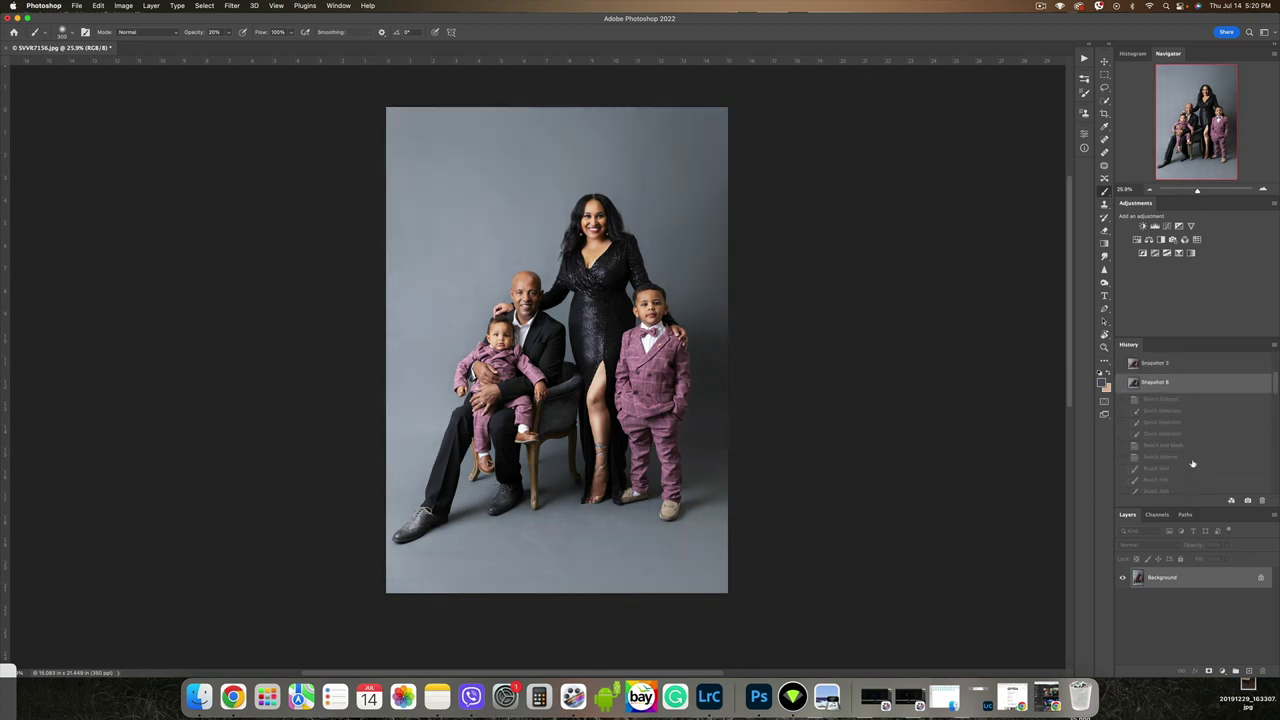
left_click(1181, 488)
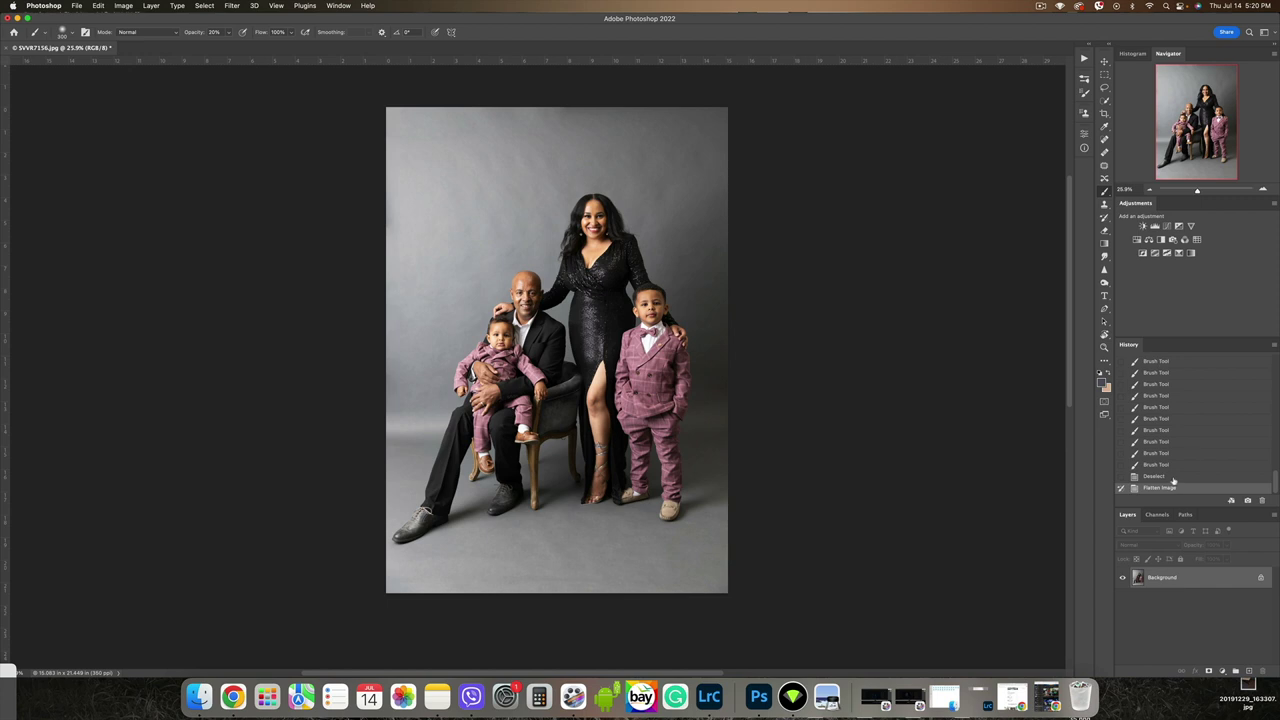
left_click(1173, 478)
- Activate the Move tool, shift the editor window to reveal Finder's highlights folder window, and minimise that folder window
key("v")
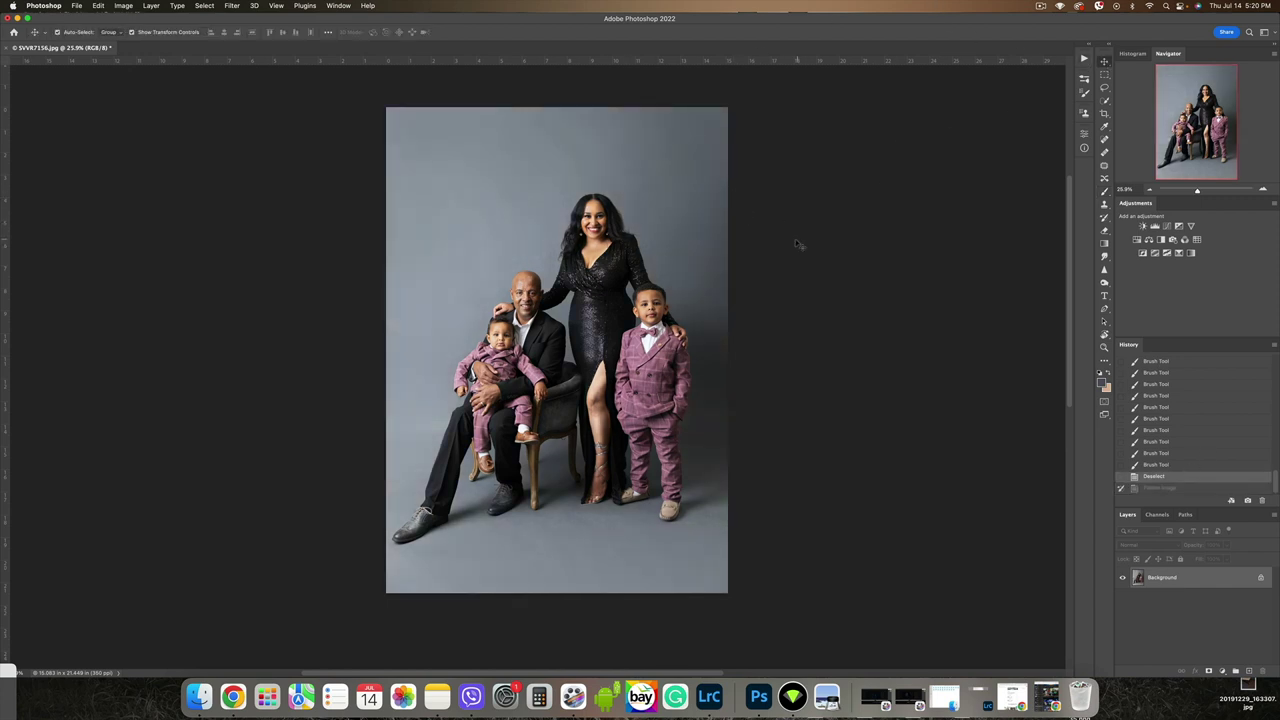
left_click_drag(727, 23, 729, 47)
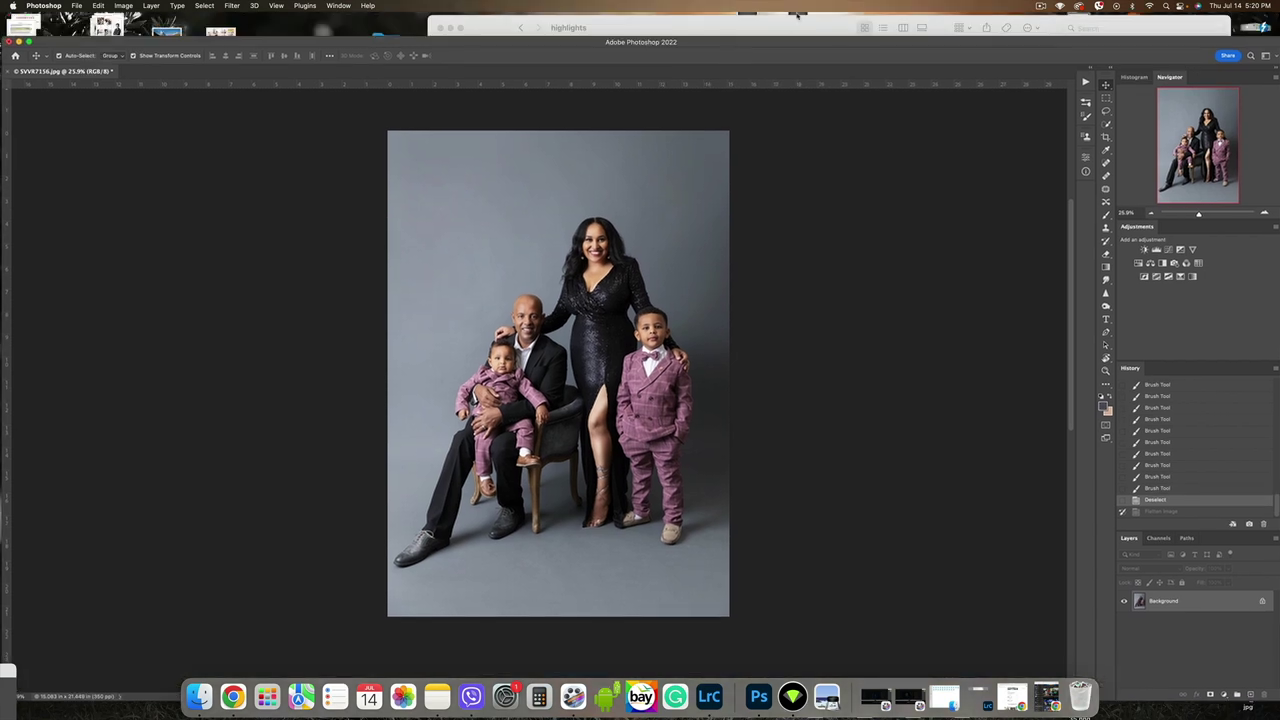
left_click_drag(800, 17, 863, 44)
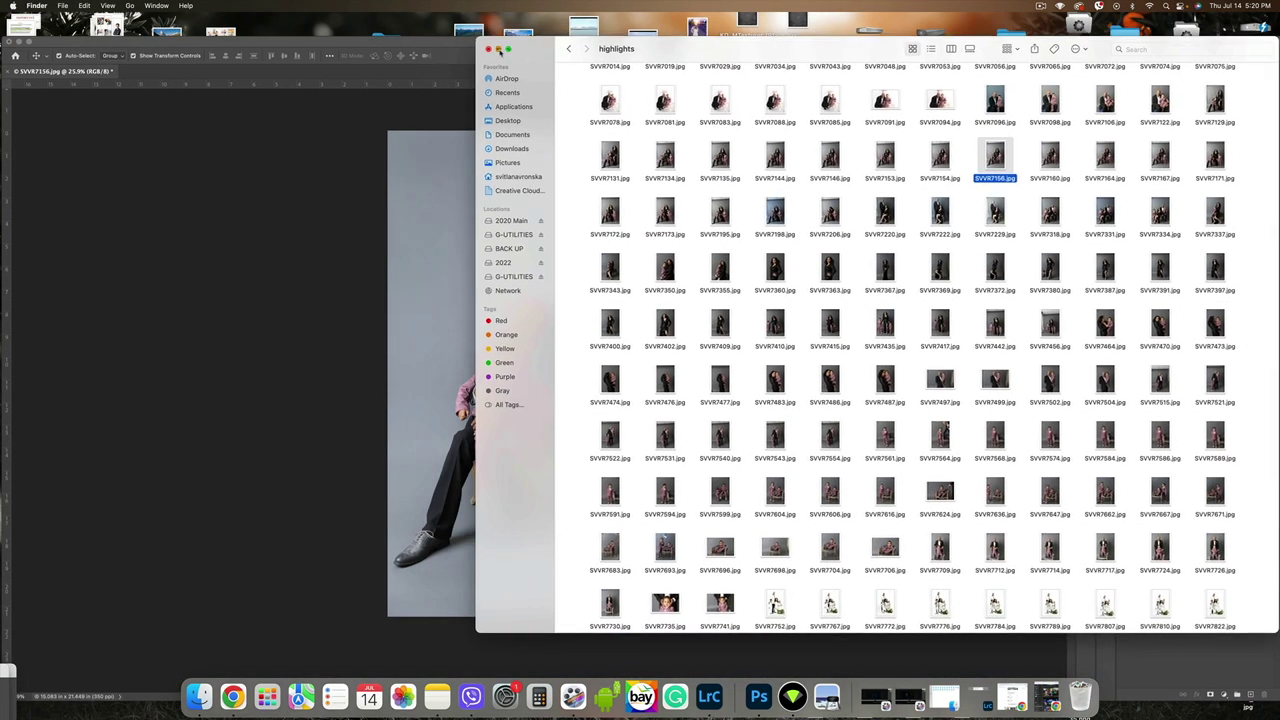
left_click(499, 49)
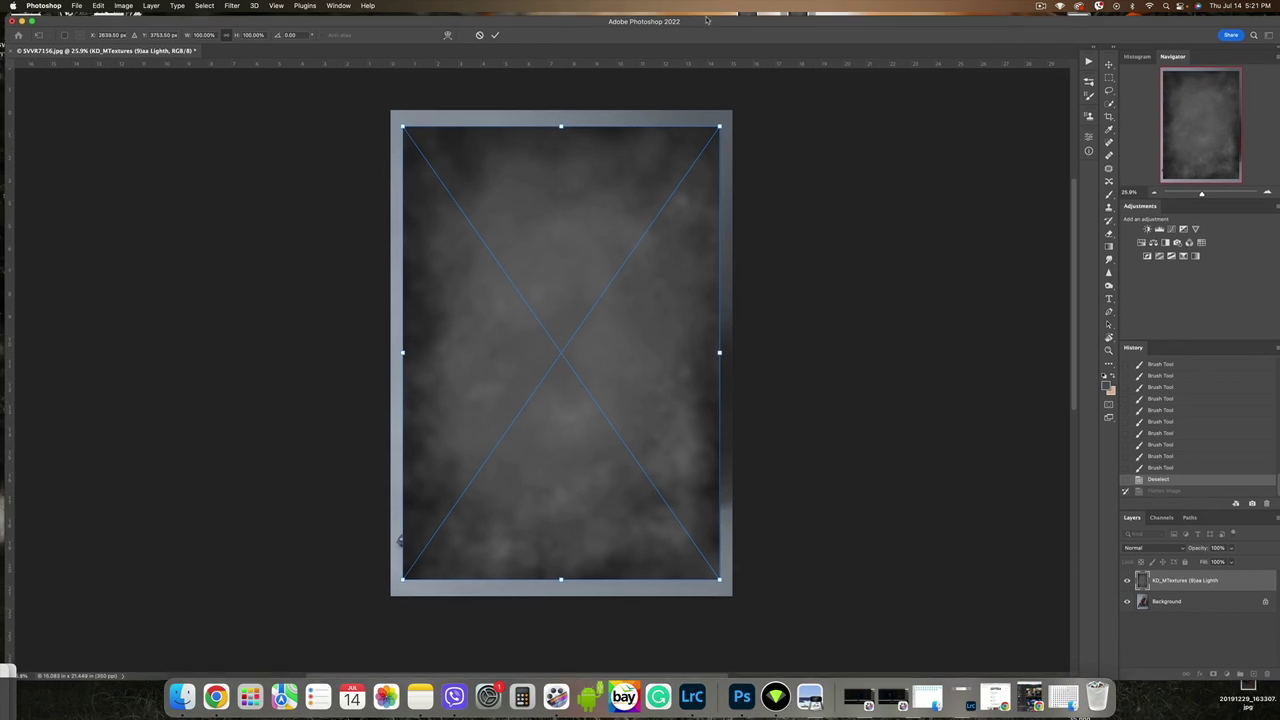
- Place the KD_MTextures (9)aa Lighth texture over the portrait and scale it to about 135% so it extends beyond the canvas
left_click_drag(548, 117, 561, 91)
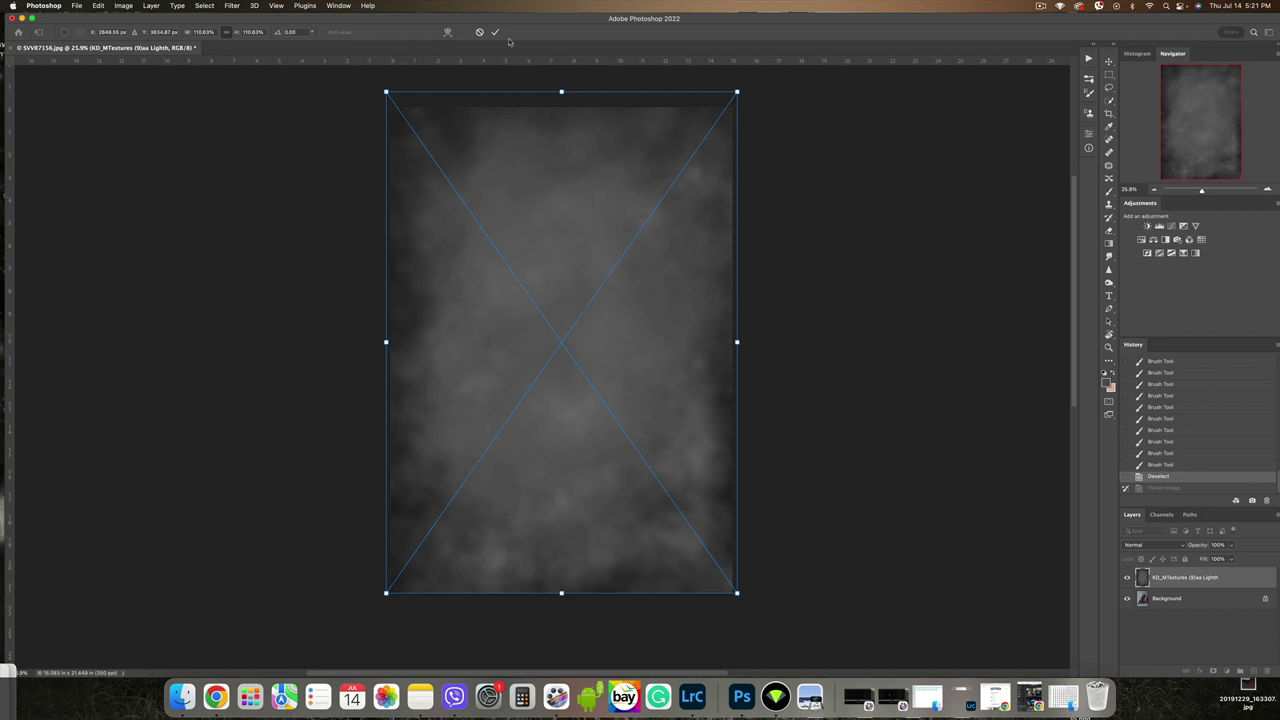
key("Return")
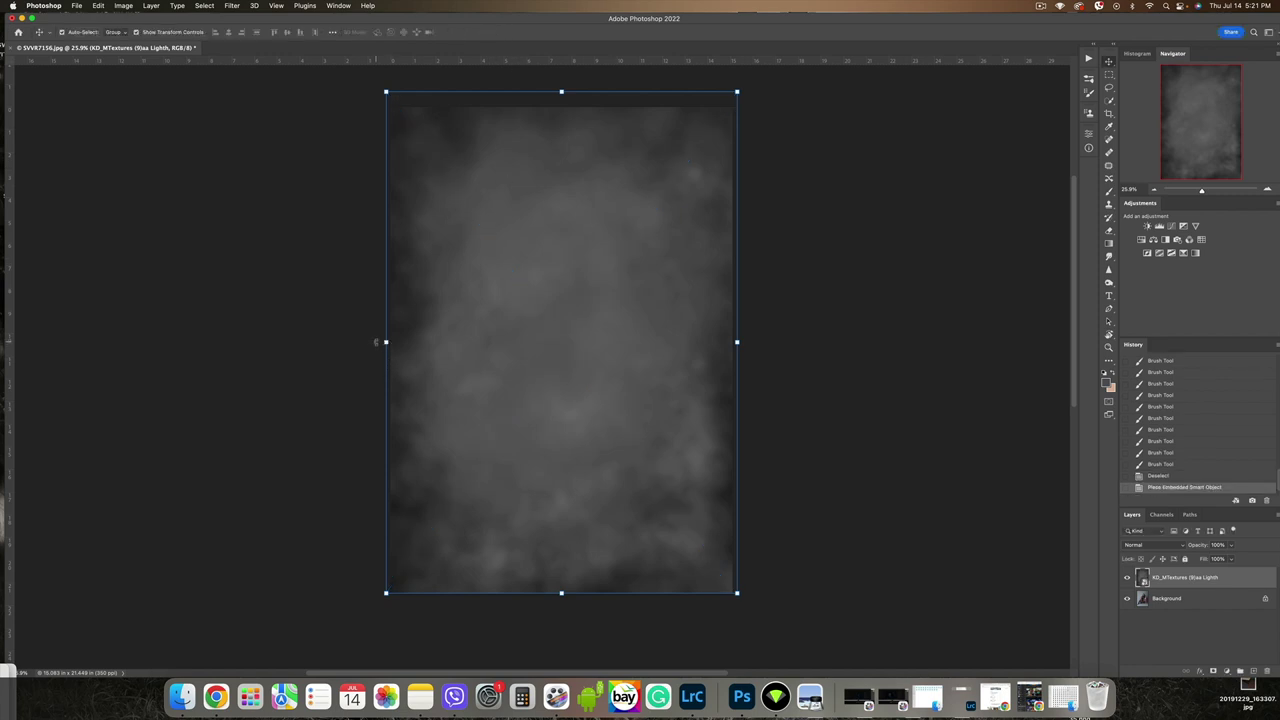
left_click_drag(386, 343, 308, 345)
left_click_drag(510, 344, 541, 346)
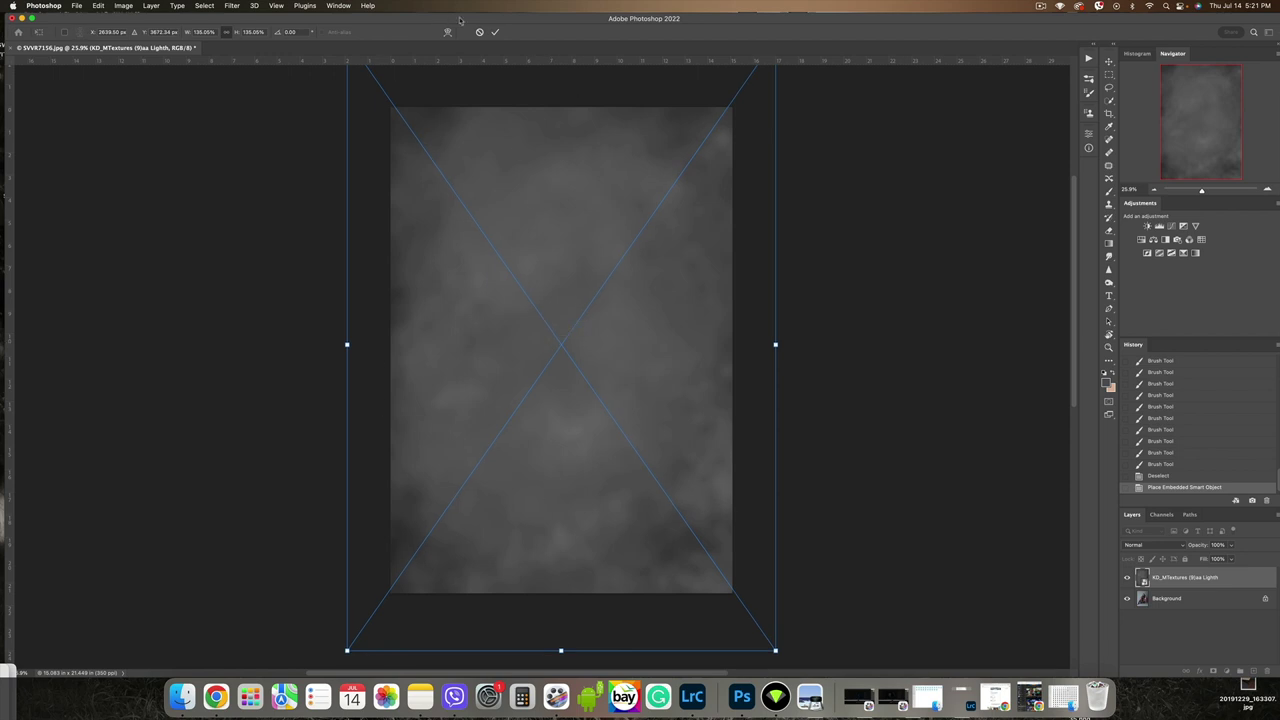
left_click(494, 32)
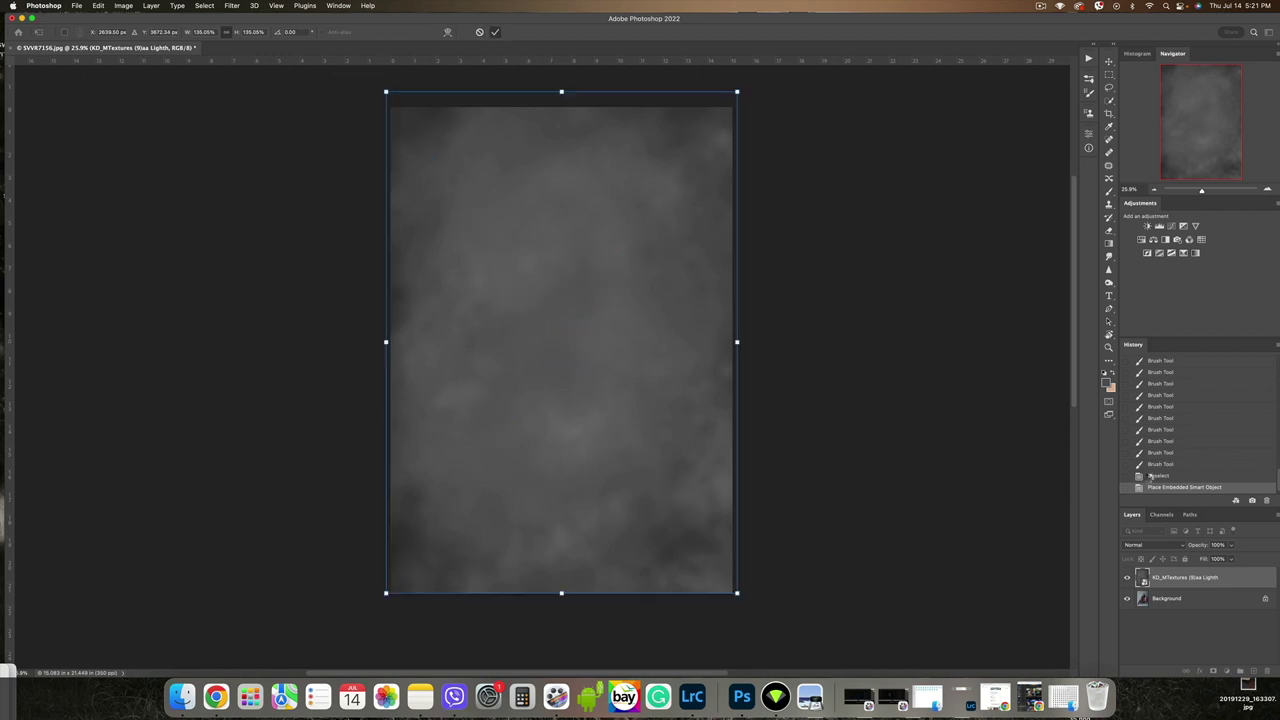
- Set the texture layer's blend mode to Overlay
left_click(1151, 548)
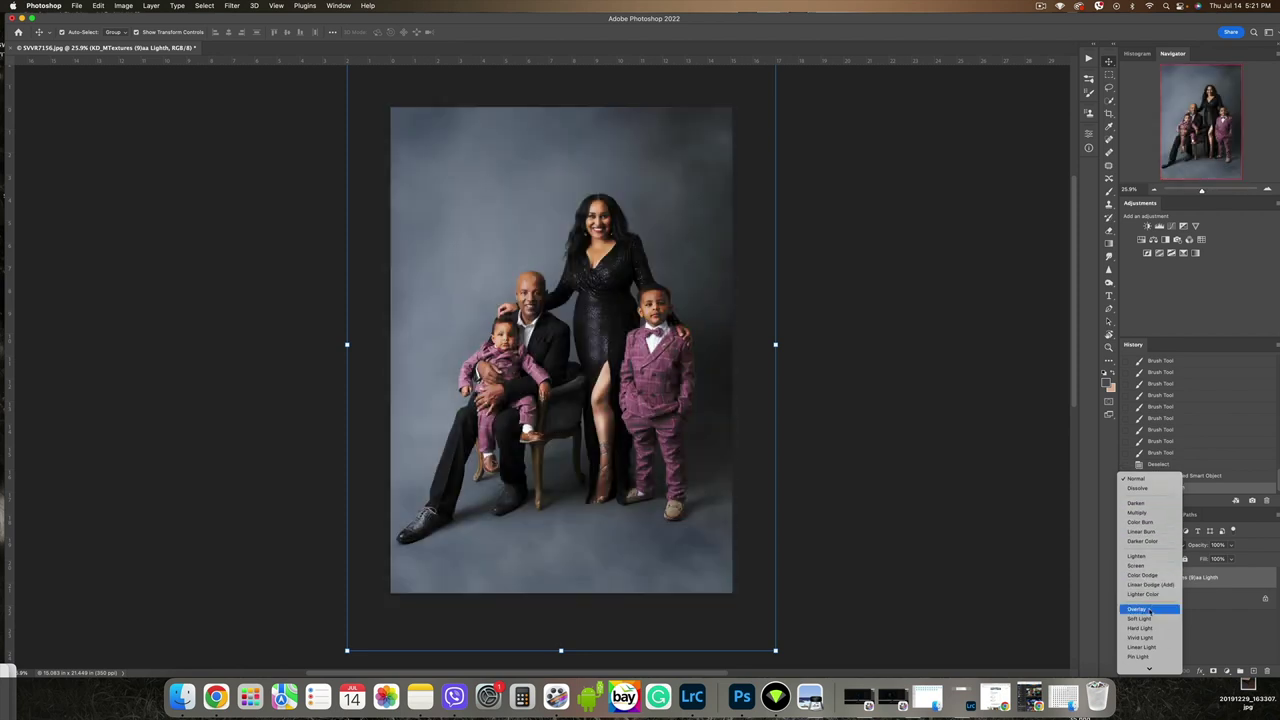
left_click(1149, 610)
- Scale the texture down to about 110% so it just covers the canvas, and set its layer opacity to 57%
scroll(665, 284, "down", 3)
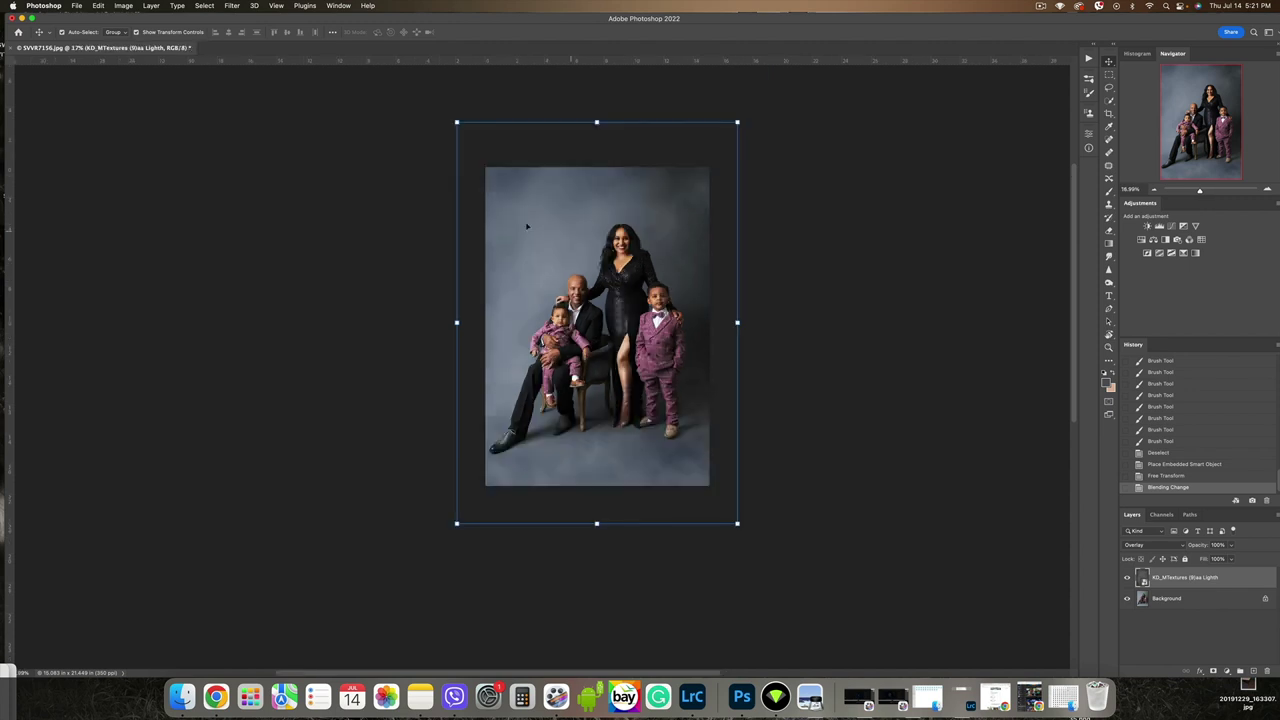
left_click_drag(457, 121, 486, 163)
left_click_drag(561, 234, 553, 201)
left_click_drag(731, 126, 709, 160)
left_click_drag(664, 232, 667, 235)
left_click_drag(1208, 547, 1200, 549)
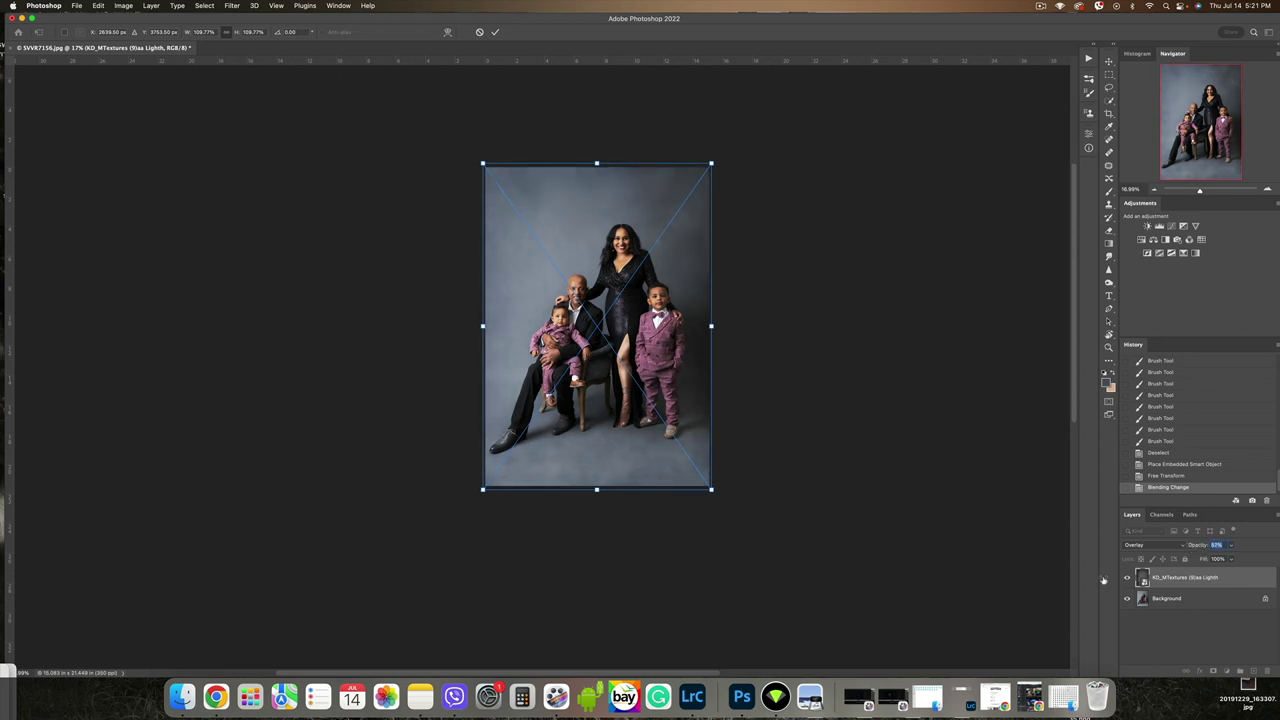
key("Return")
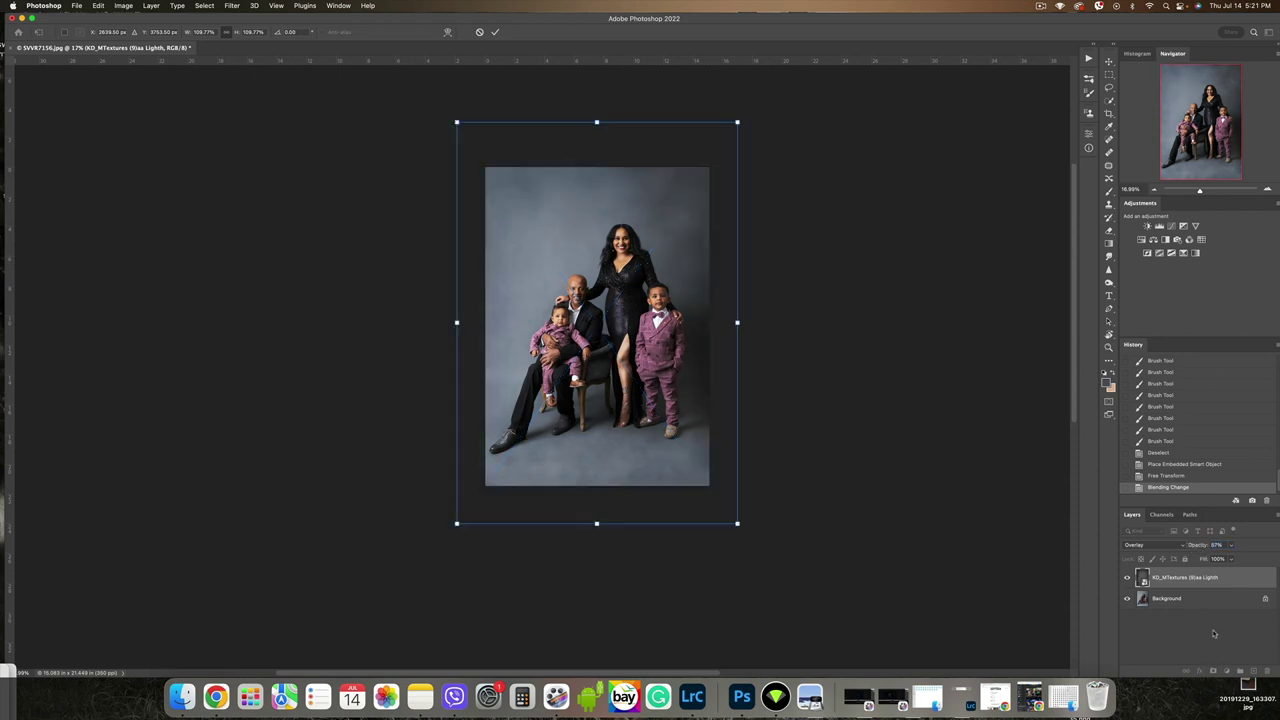
- Add a layer mask to the texture layer and set up a black brush at 100% opacity
left_click(1214, 671)
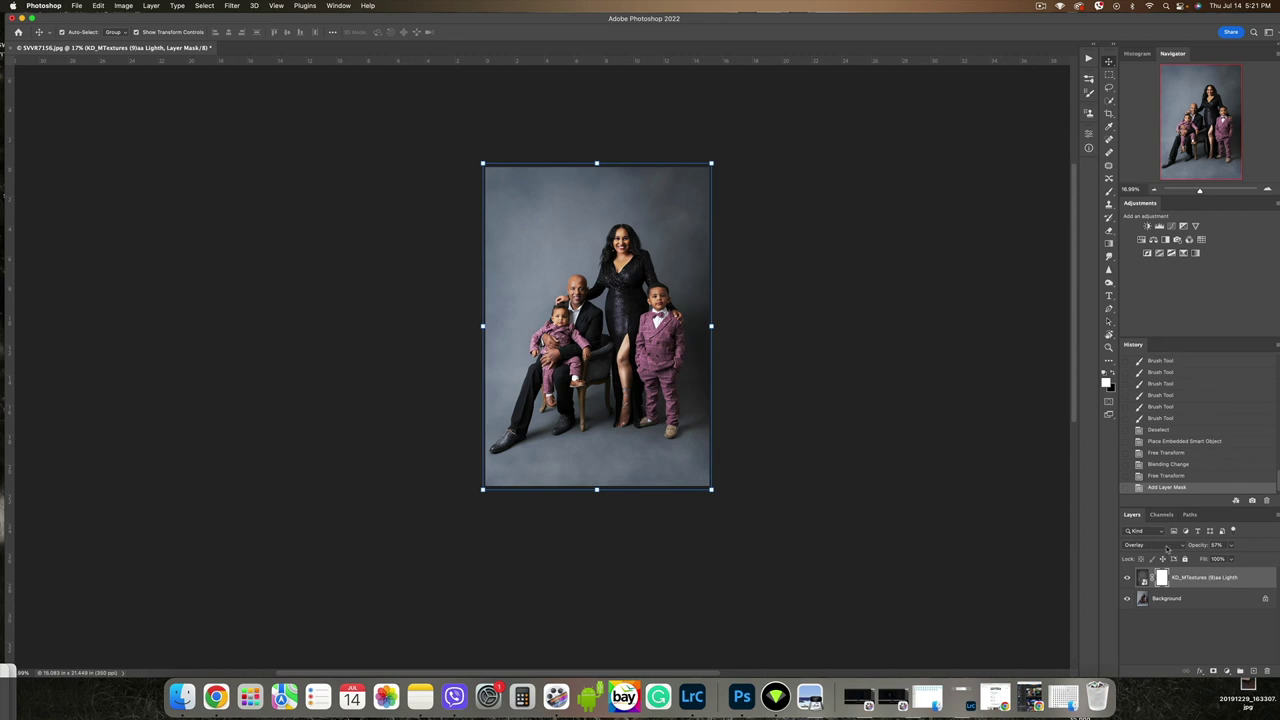
left_click(1113, 374)
left_click(1109, 191)
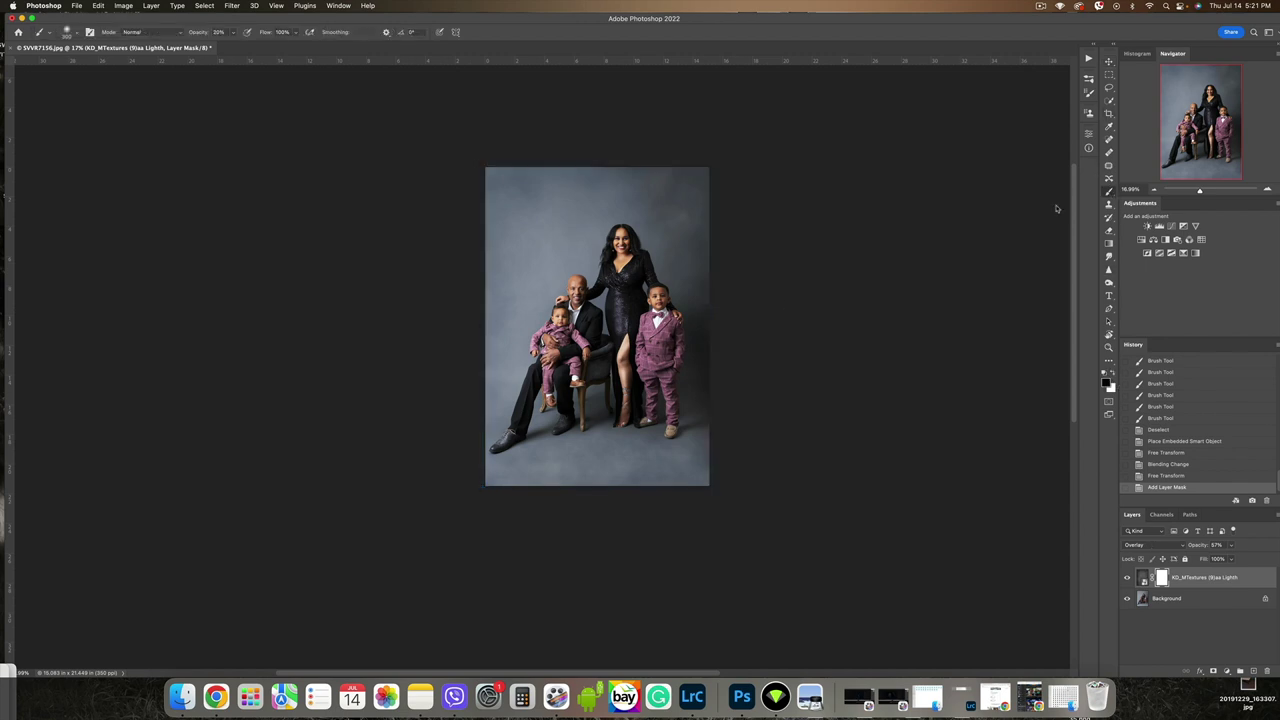
scroll(604, 264, "up", 3)
key("0")
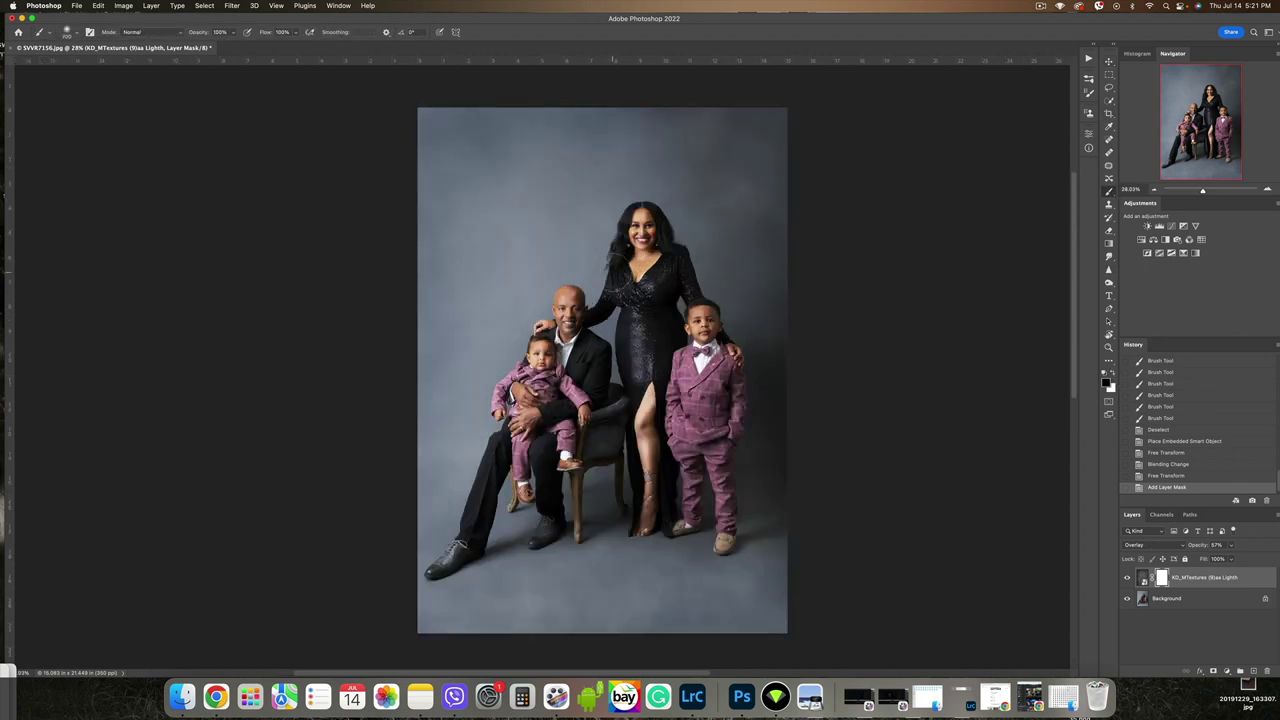
- Paint black on the texture's mask over all four family members and the chair, enlarging the soft brush partway
mouse_move(644, 236)
left_mouse_down()
mouse_move(650, 335)
mouse_move(702, 335)
mouse_move(711, 450)
left_mouse_up()
left_click_drag(712, 385, 698, 464)
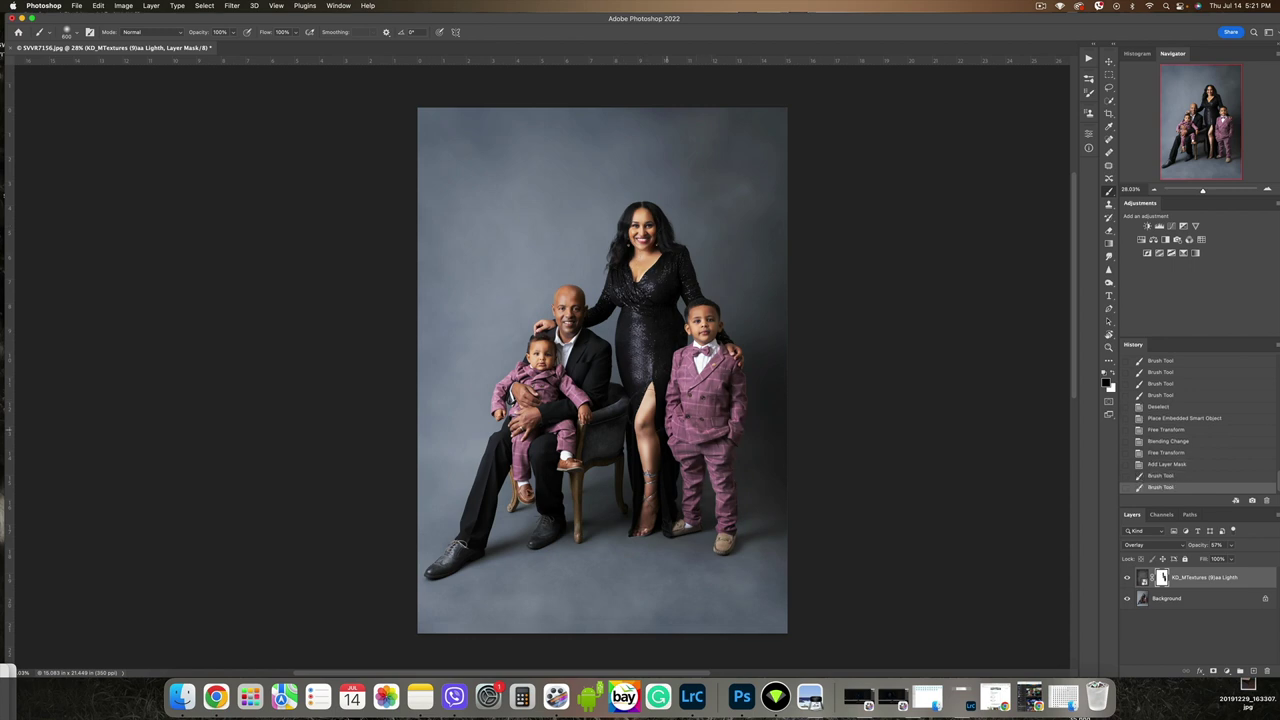
left_click_drag(572, 311, 558, 374)
left_click_drag(528, 445, 477, 522)
key("bracketright")
left_click_drag(532, 475, 527, 506)
left_click_drag(644, 430, 630, 492)
left_click_drag(690, 440, 696, 521)
left_click_drag(696, 521, 720, 535)
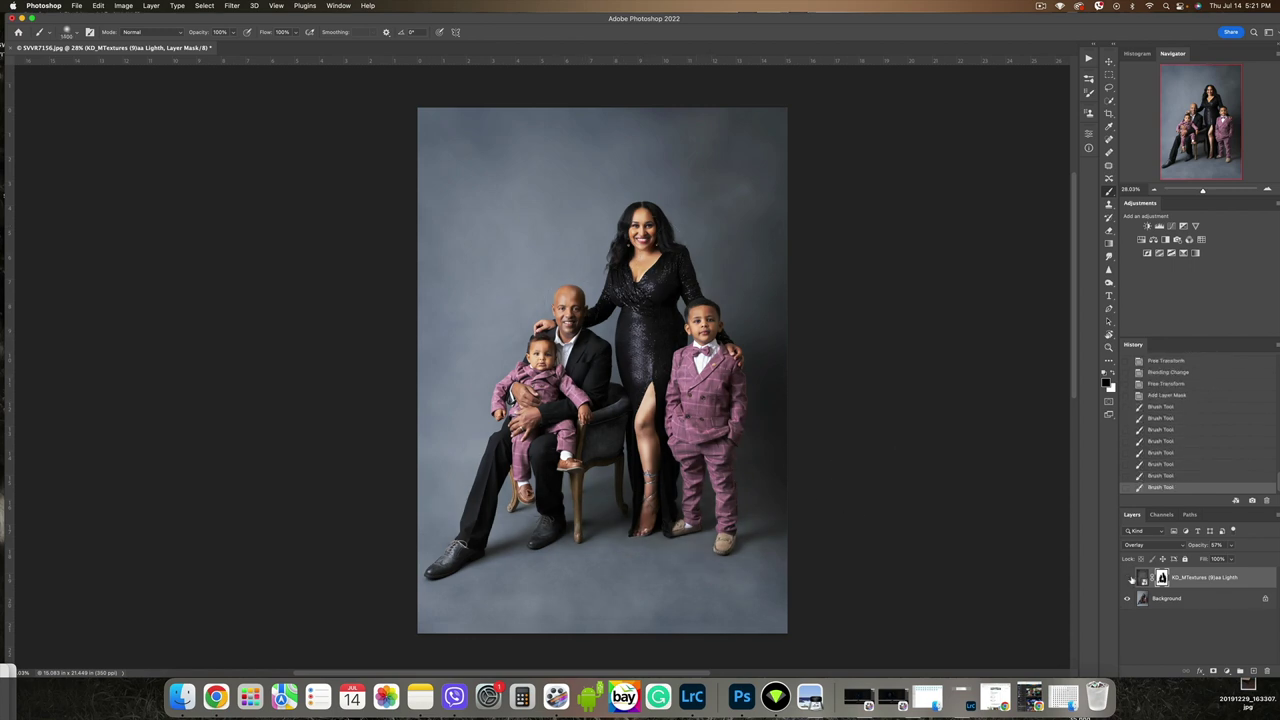
- Compare the portrait with and without the texture layer, and add a larger brush dab to its mask beside the woman
left_click(1130, 579)
left_click(1128, 578)
left_click(1129, 579)
left_click(1129, 579)
left_click(1129, 579)
left_click(1129, 579)
key("]")
left_click(676, 319)
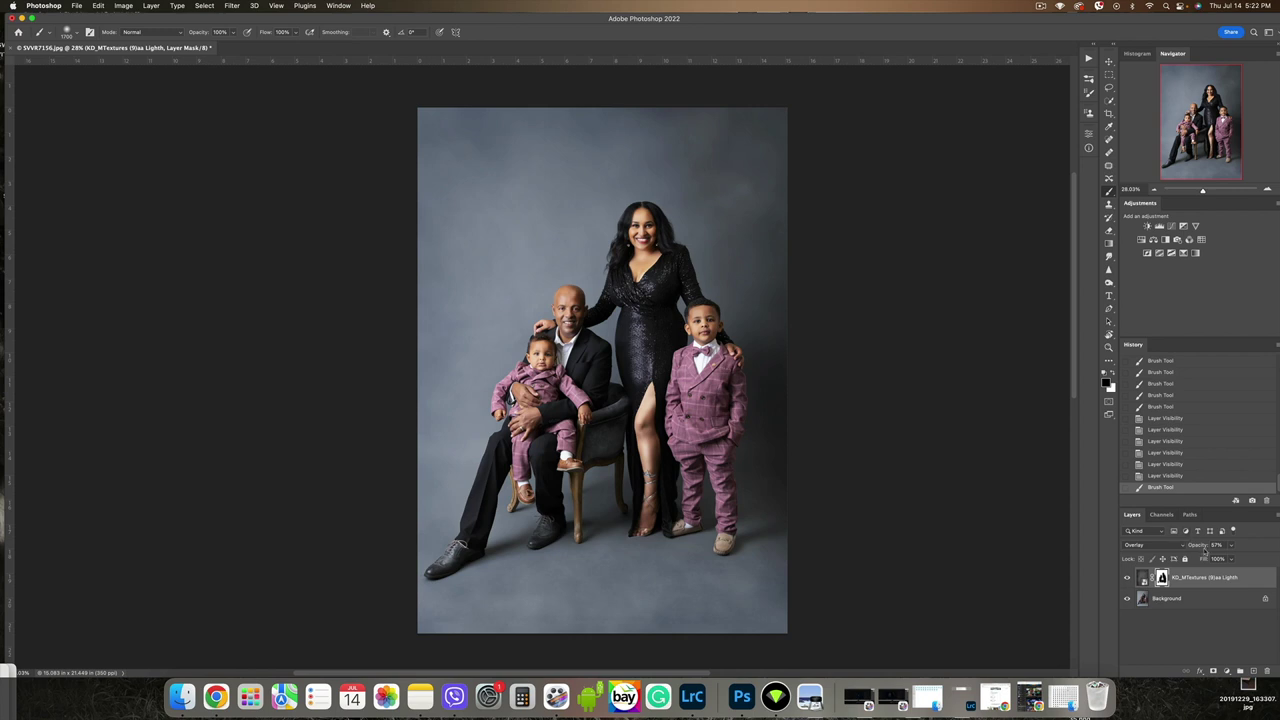
- Try the texture layer at 100% opacity, reduce the opacity again, and merge all layers into the Background
left_click_drag(1197, 547, 1206, 548)
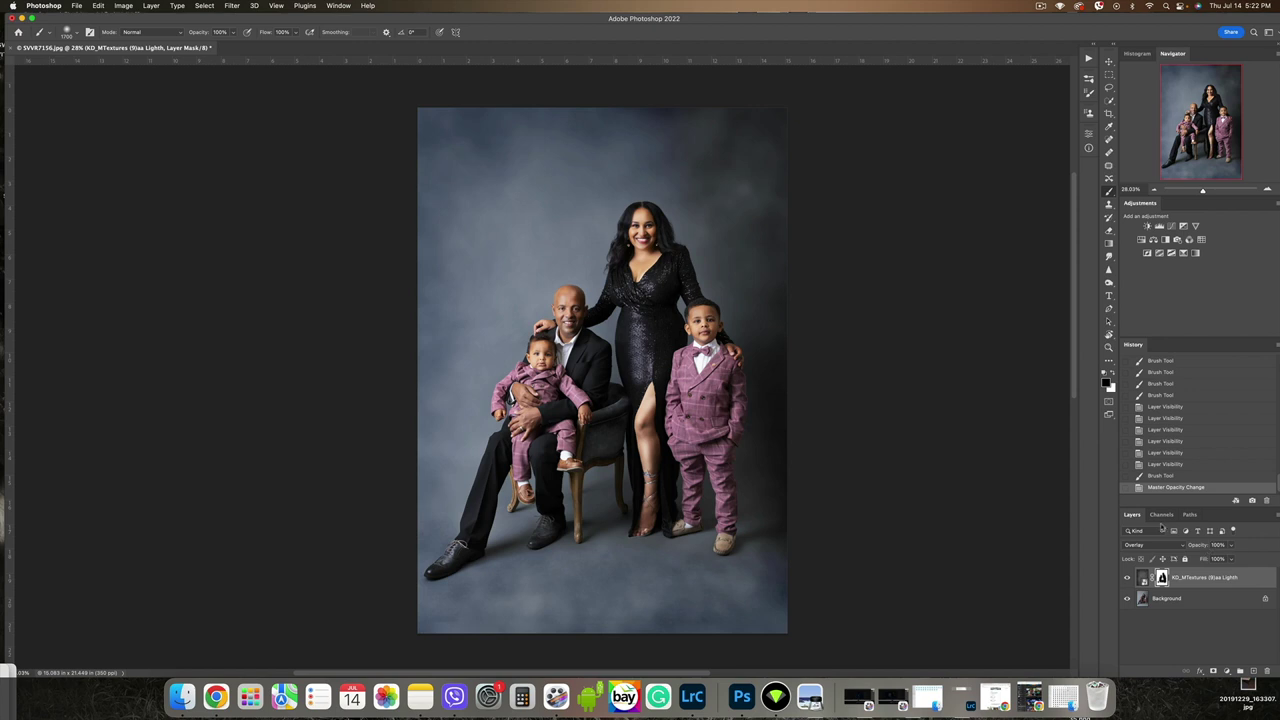
left_click_drag(1206, 545, 1199, 548)
key("super+shift+e")
- Apply the Soft Dreamy Blur effect at 50% opacity and paint black on its mask over the family, using the red mask overlay as a check
left_click(1109, 62)
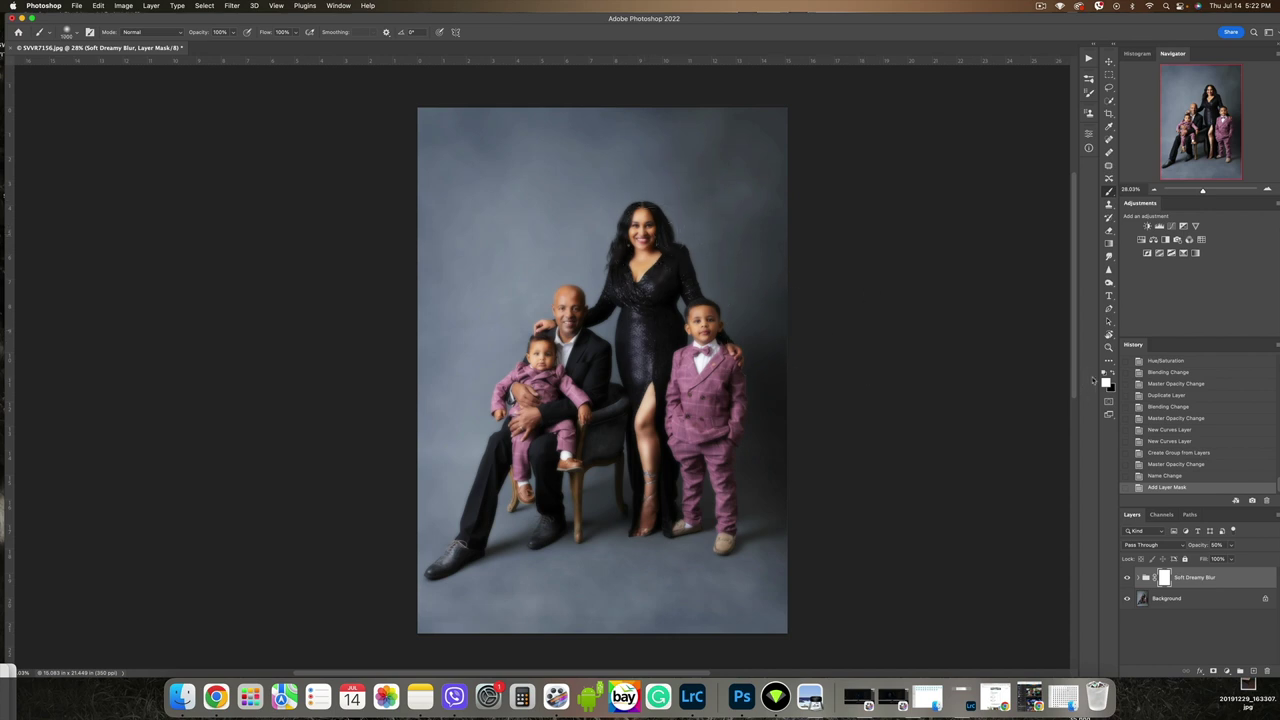
left_click(1112, 373)
mouse_move(660, 238)
left_mouse_down()
mouse_move(625, 240)
mouse_move(675, 300)
left_mouse_up()
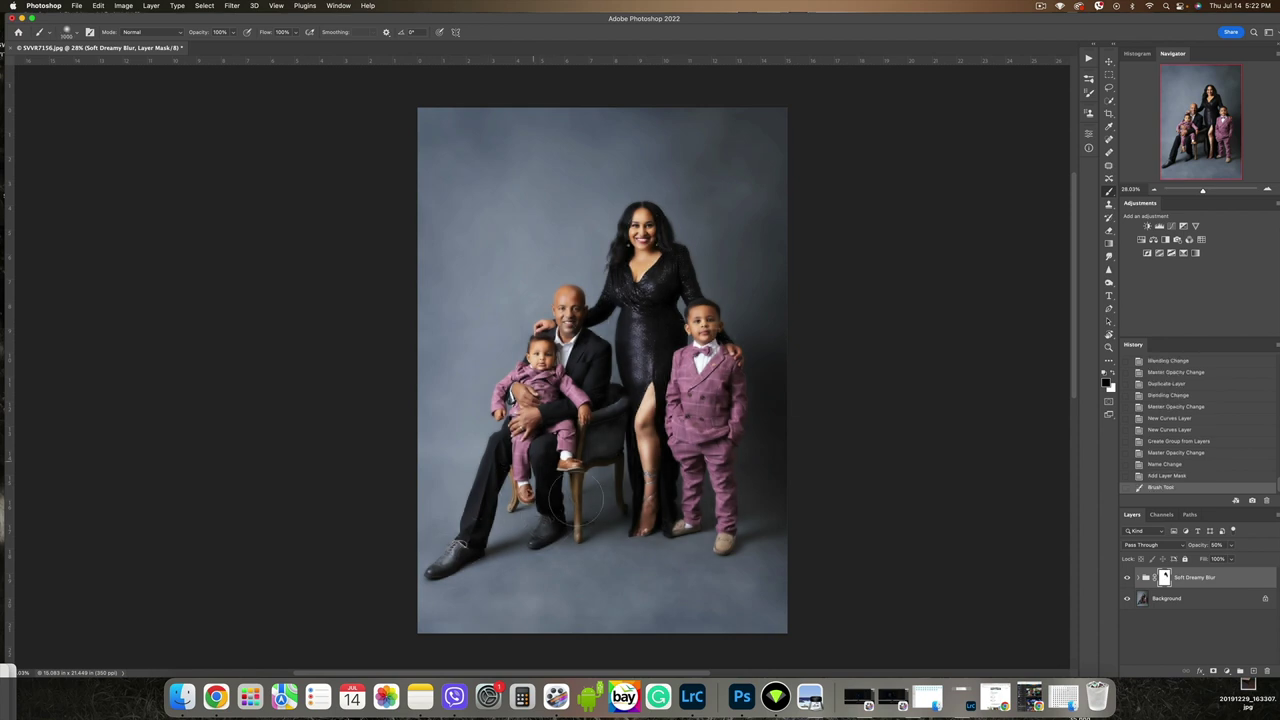
mouse_move(668, 341)
left_mouse_down()
mouse_move(657, 305)
mouse_move(590, 378)
left_mouse_up()
key("backslash")
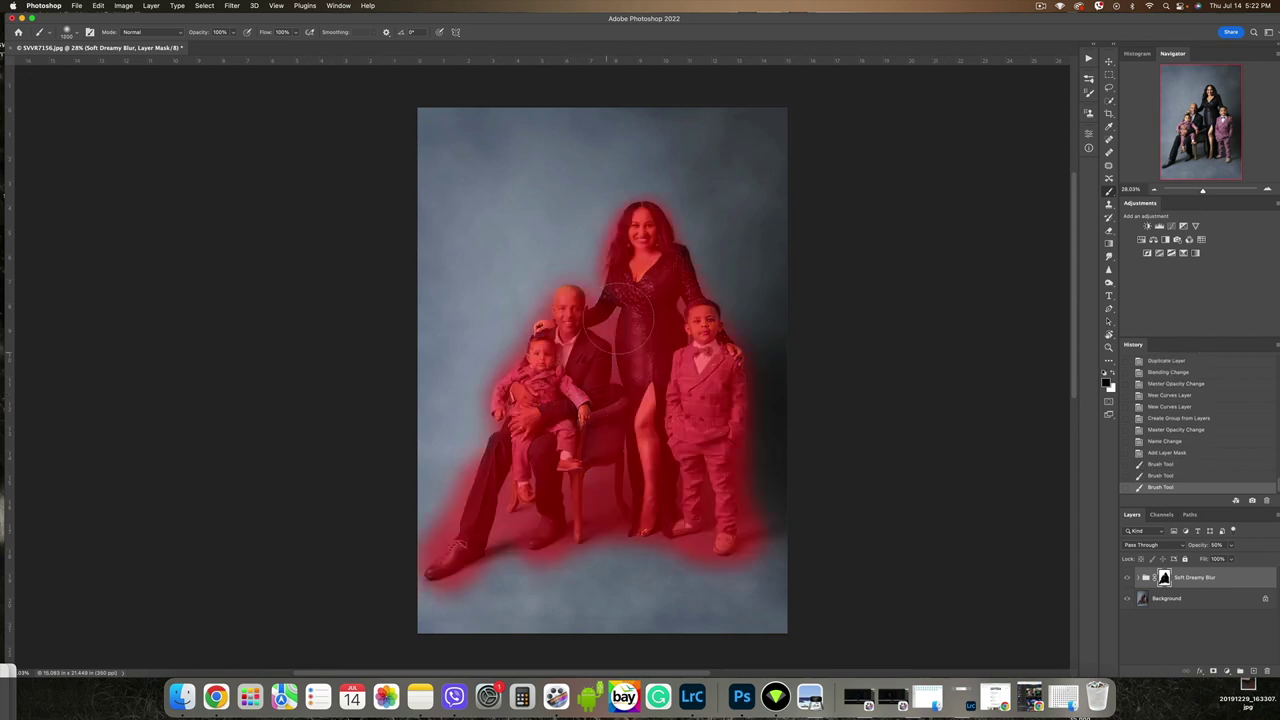
mouse_move(653, 410)
left_mouse_down()
mouse_move(608, 500)
mouse_move(612, 426)
left_mouse_up()
key("backslash")
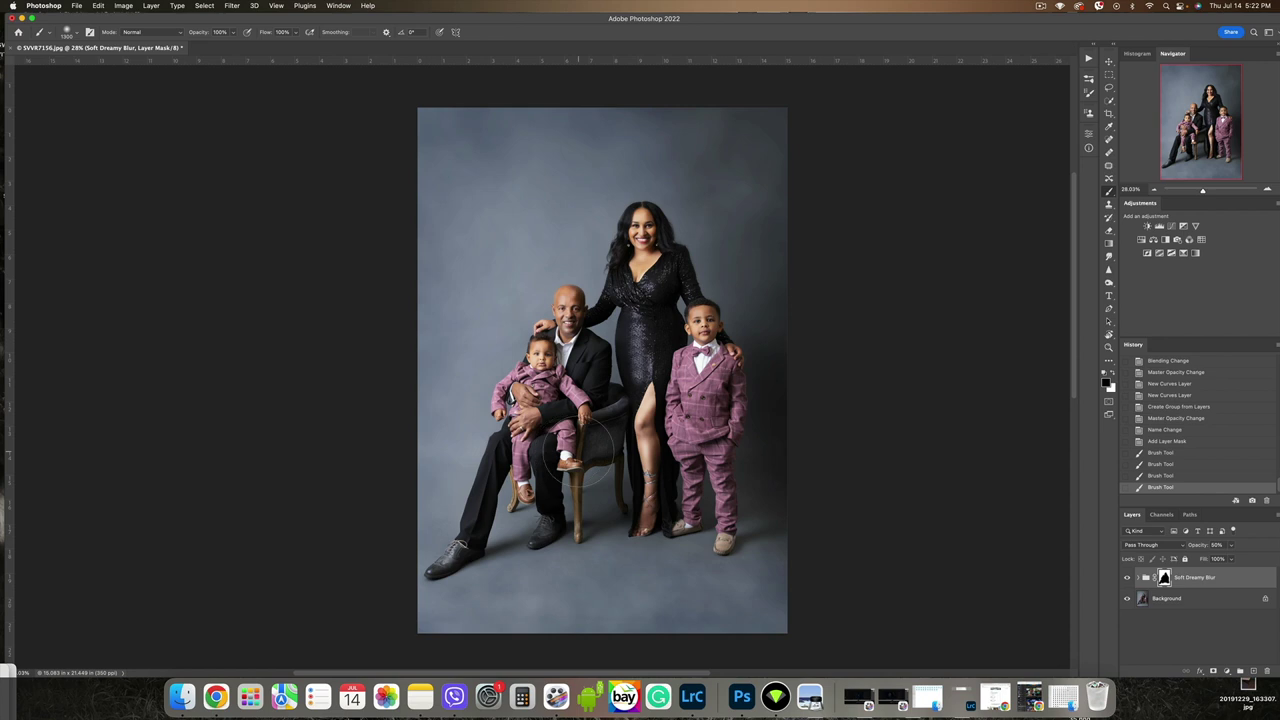
- Compare the portrait with and without the Soft Dreamy Blur group, and flatten the image into the Background
left_click(1128, 578)
left_click(1128, 578)
left_click(1128, 578)
left_click(1128, 578)
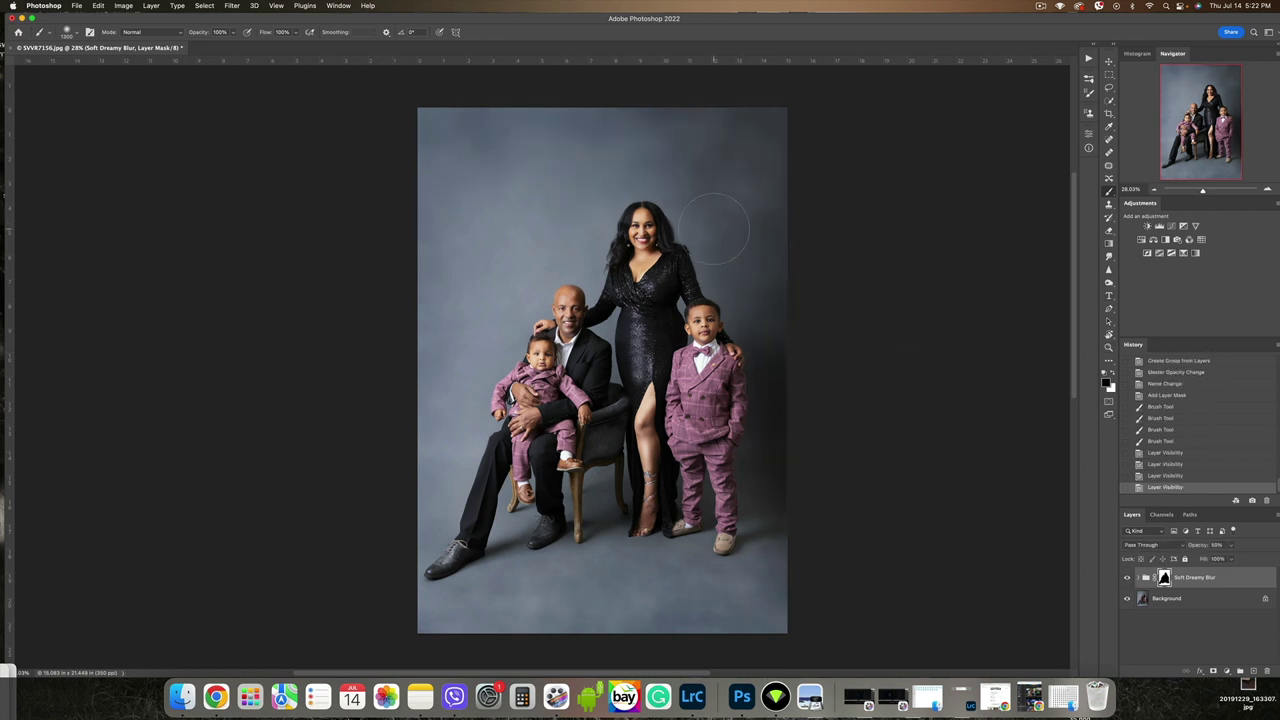
key("super+shift+e")
- Patch the uneven spots in the backdrop's upper-right area beside and above the woman with cleaner backdrop nearby
left_click(1108, 166)
mouse_move(750, 178)
left_mouse_down()
mouse_move(712, 208)
mouse_move(751, 180)
left_mouse_up()
left_click_drag(735, 197, 700, 165)
key("super+d")
mouse_move(760, 187)
left_mouse_down()
mouse_move(728, 203)
mouse_move(760, 188)
left_mouse_up()
left_click_drag(745, 203, 700, 175)
key("super+d")
mouse_move(735, 187)
left_mouse_down()
mouse_move(665, 160)
mouse_move(733, 221)
mouse_move(615, 130)
mouse_move(600, 157)
left_mouse_up()
key("super+d")
- Patch the remaining blotches along the backdrop's upper edge, from above the man to the upper-left corner
left_click_drag(590, 145, 557, 174)
key("super+d")
mouse_move(478, 136)
left_mouse_down()
mouse_move(449, 149)
mouse_move(468, 140)
left_mouse_up()
mouse_move(460, 145)
left_mouse_down()
mouse_move(430, 117)
mouse_move(456, 149)
left_mouse_up()
mouse_move(440, 142)
left_mouse_down()
mouse_move(453, 178)
mouse_move(442, 156)
left_mouse_up()
key("super+d")
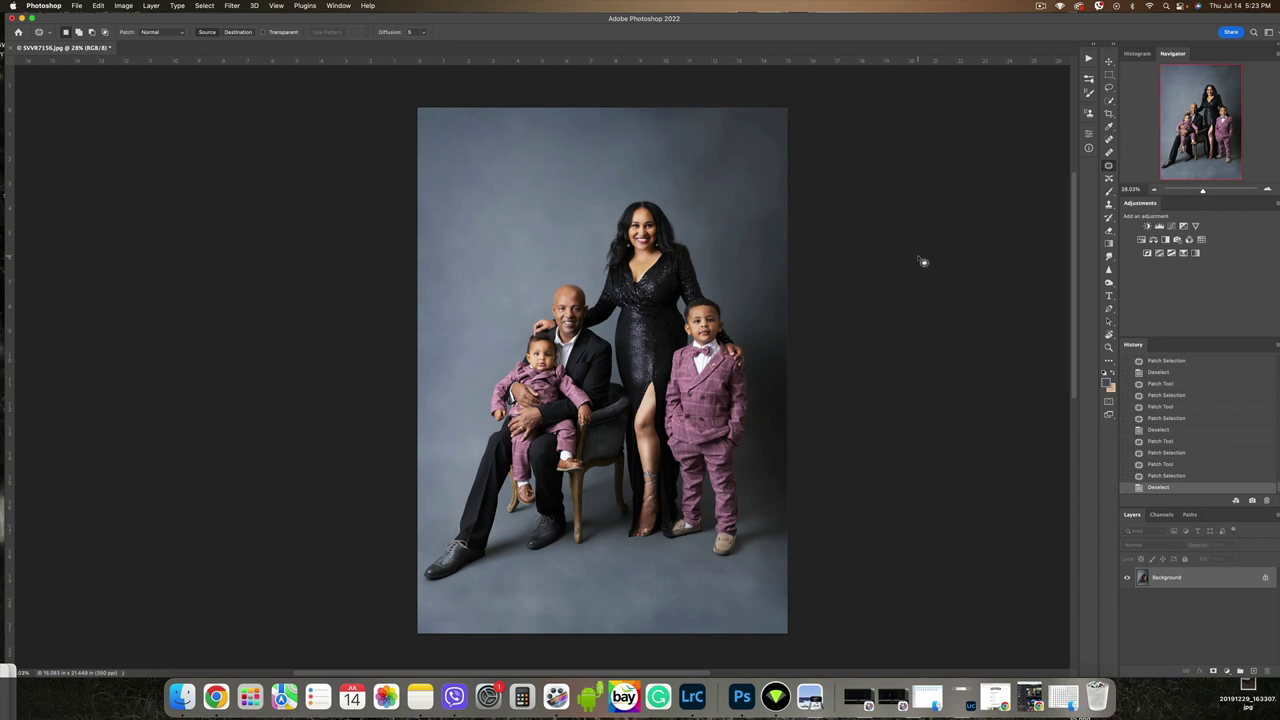
- Try a Hue/Saturation adjustment layer that lowers the saturation of the backdrop's blues to -100
left_click(1142, 241)
left_click(974, 178)
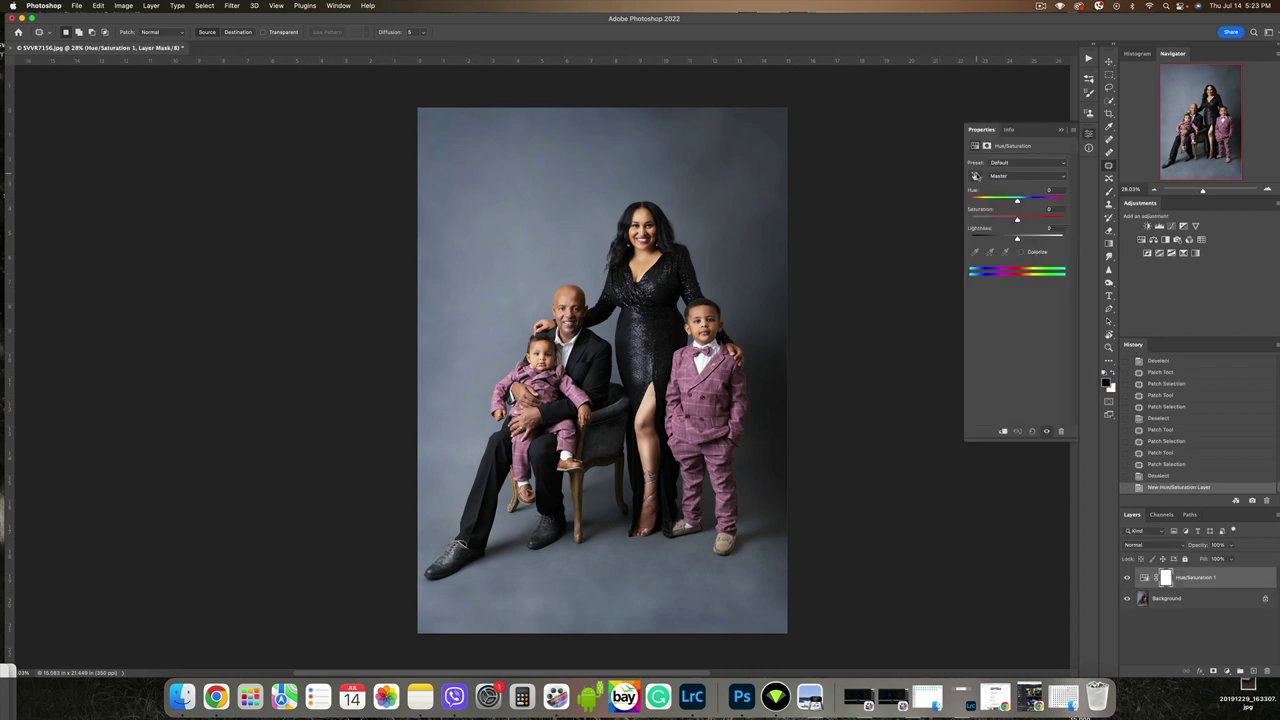
left_click(597, 139)
left_click_drag(598, 143, 514, 194)
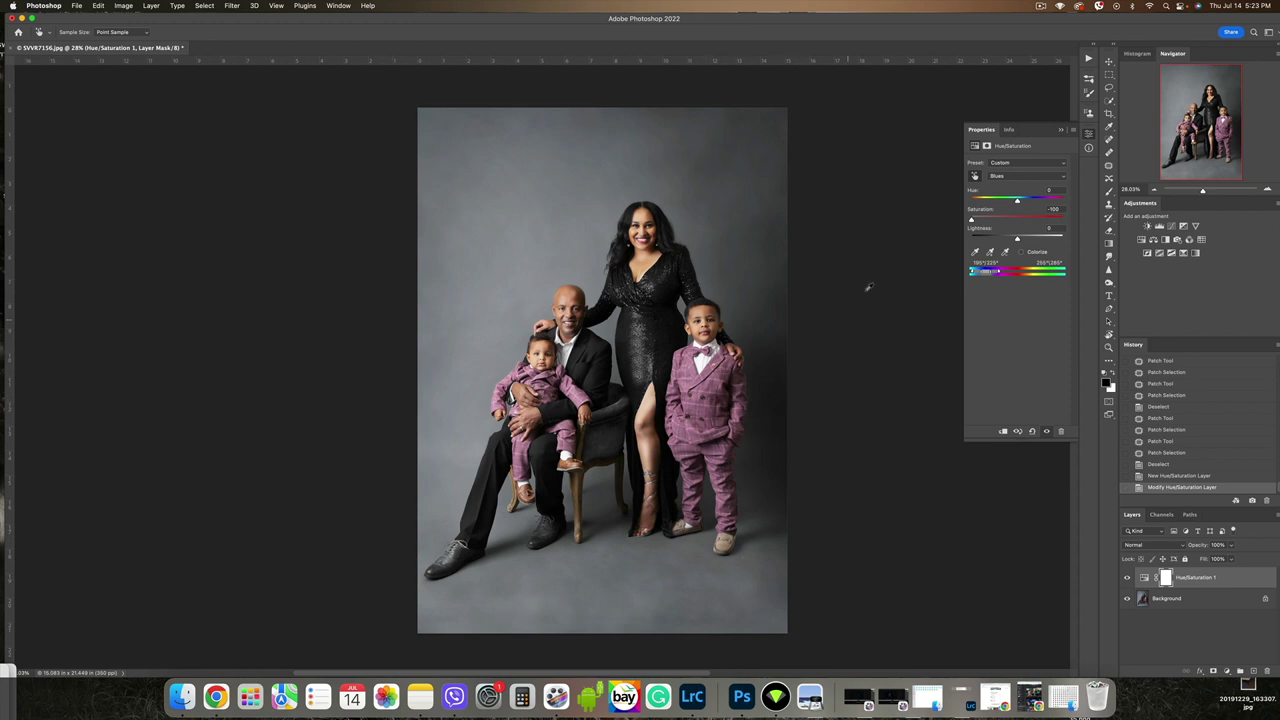
- Compare the portrait with and without the Hue/Saturation layer, and delete that layer
left_click(1131, 579)
left_click(1130, 579)
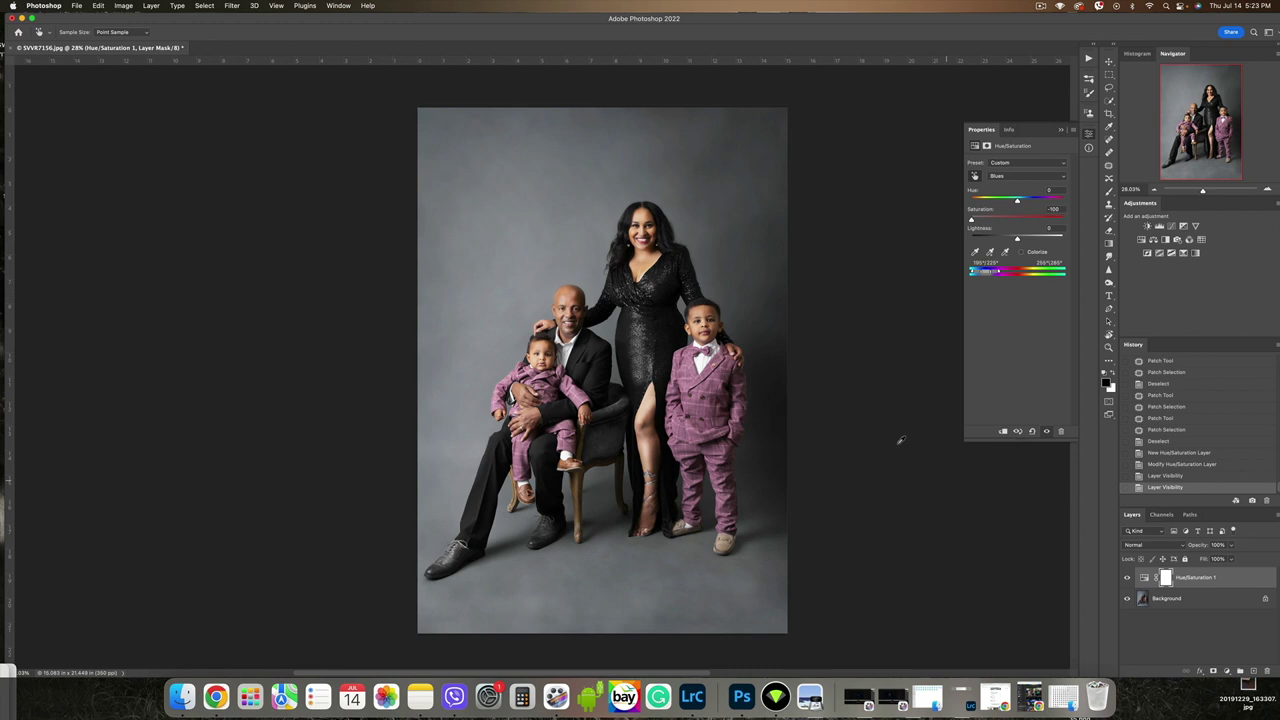
left_click(1127, 580)
left_click(1127, 580)
left_click(1127, 580)
left_click(1127, 580)
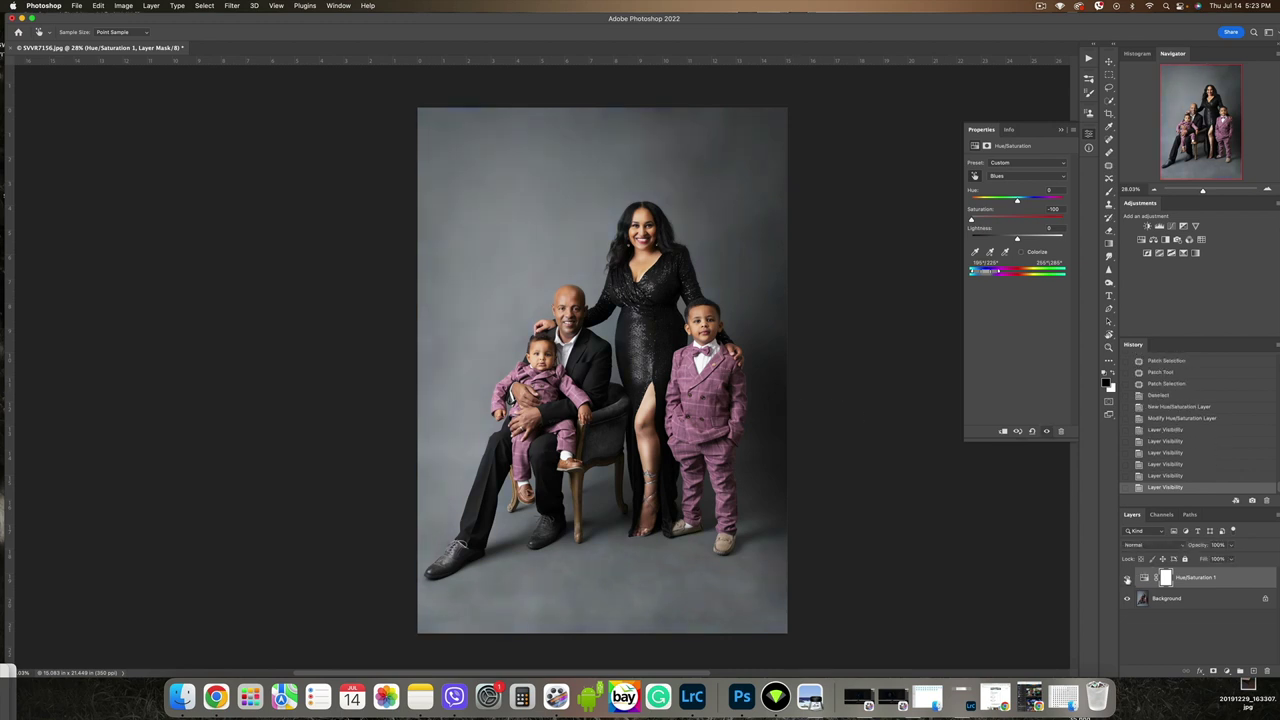
left_click(1127, 580)
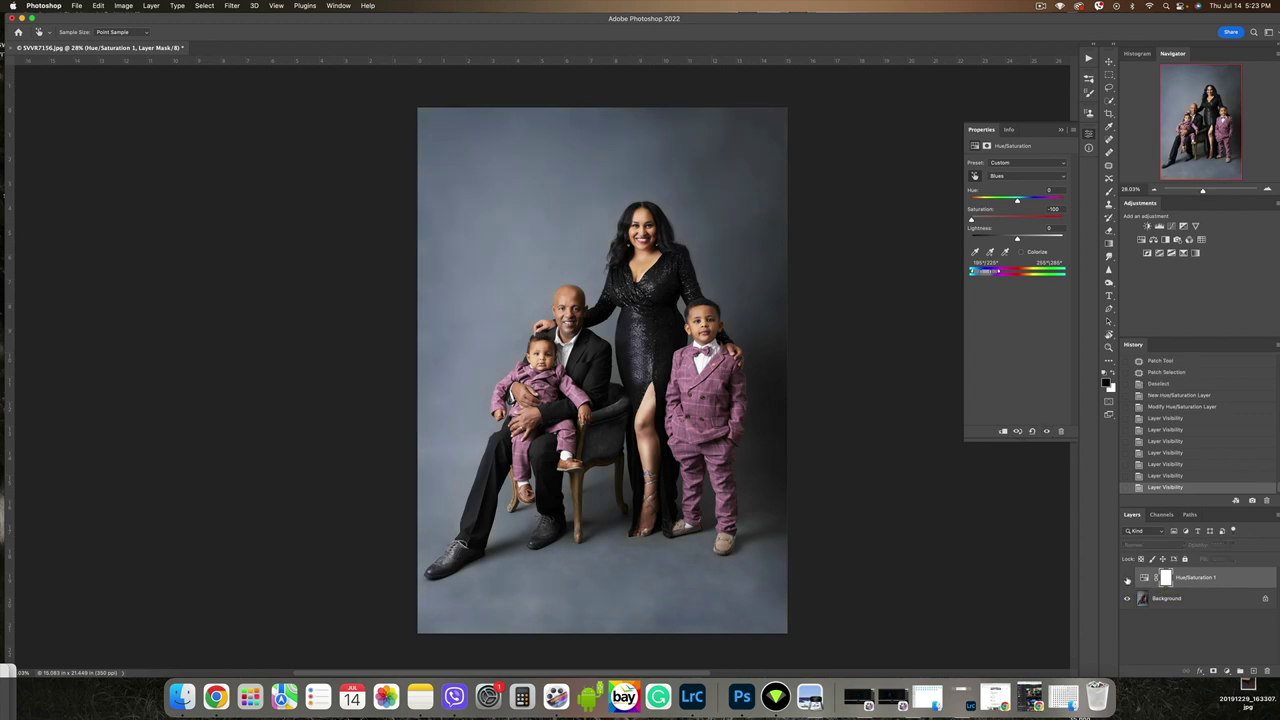
left_click(1127, 580)
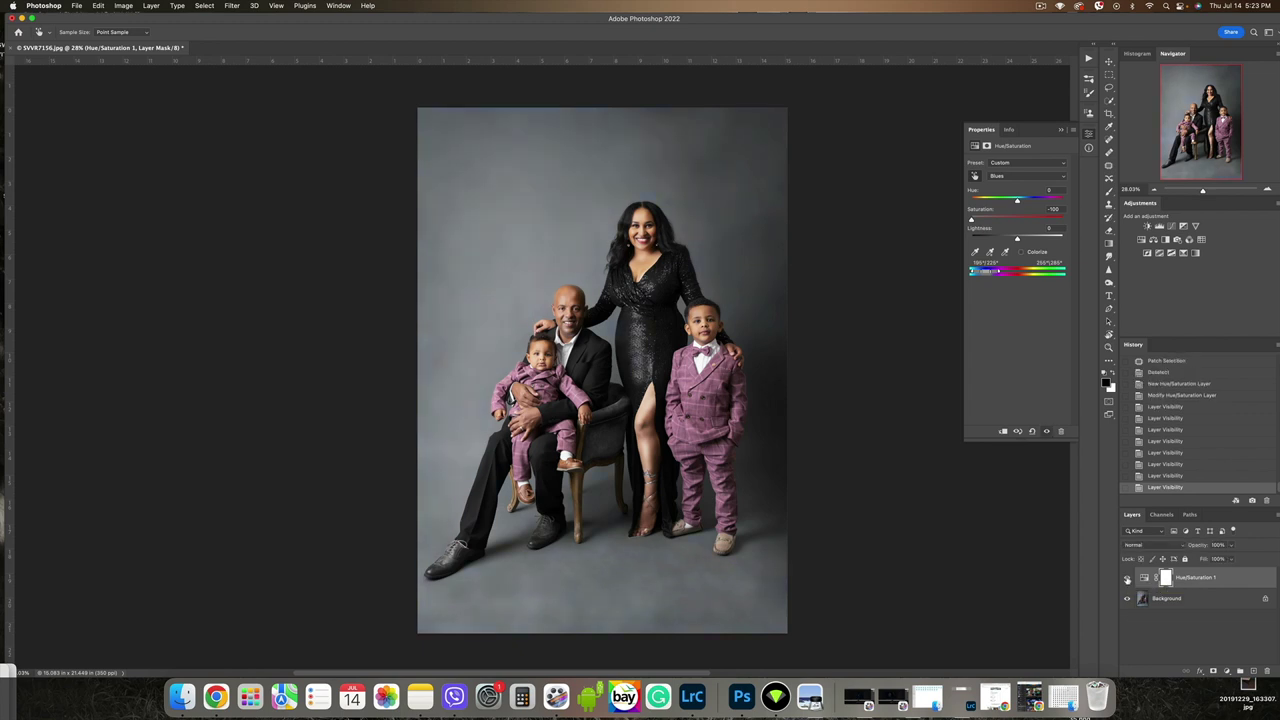
left_click_drag(1228, 585, 1267, 670)
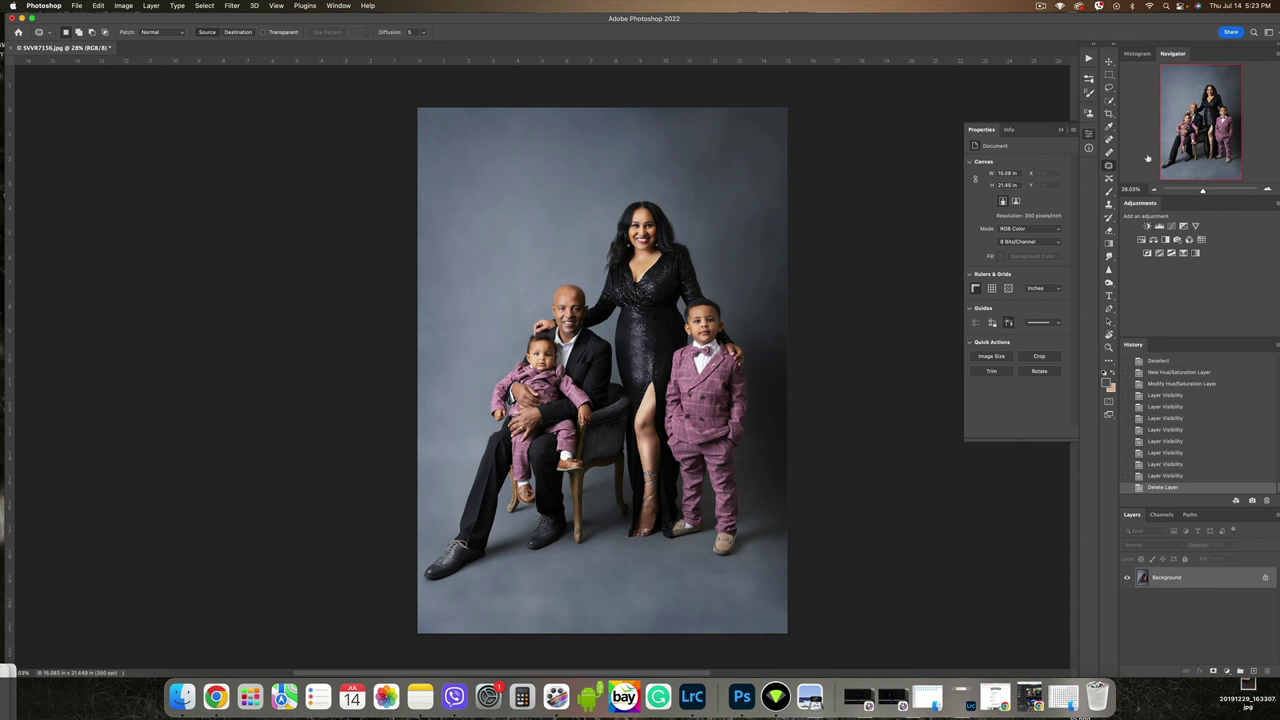
- Add a Curves adjustment layer that lifts the highlights slightly and holds the shadows at input 71, output 72
left_click(1171, 226)
left_click_drag(1046, 203, 1010, 236)
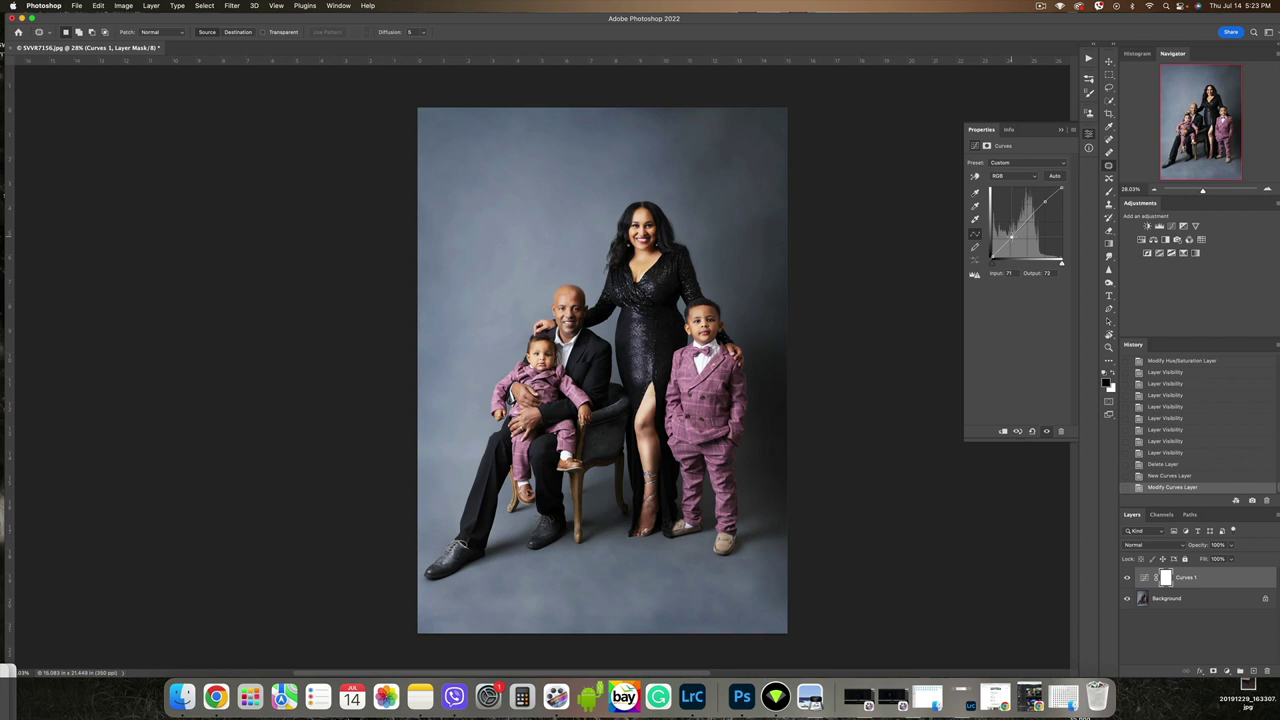
left_click(1061, 130)
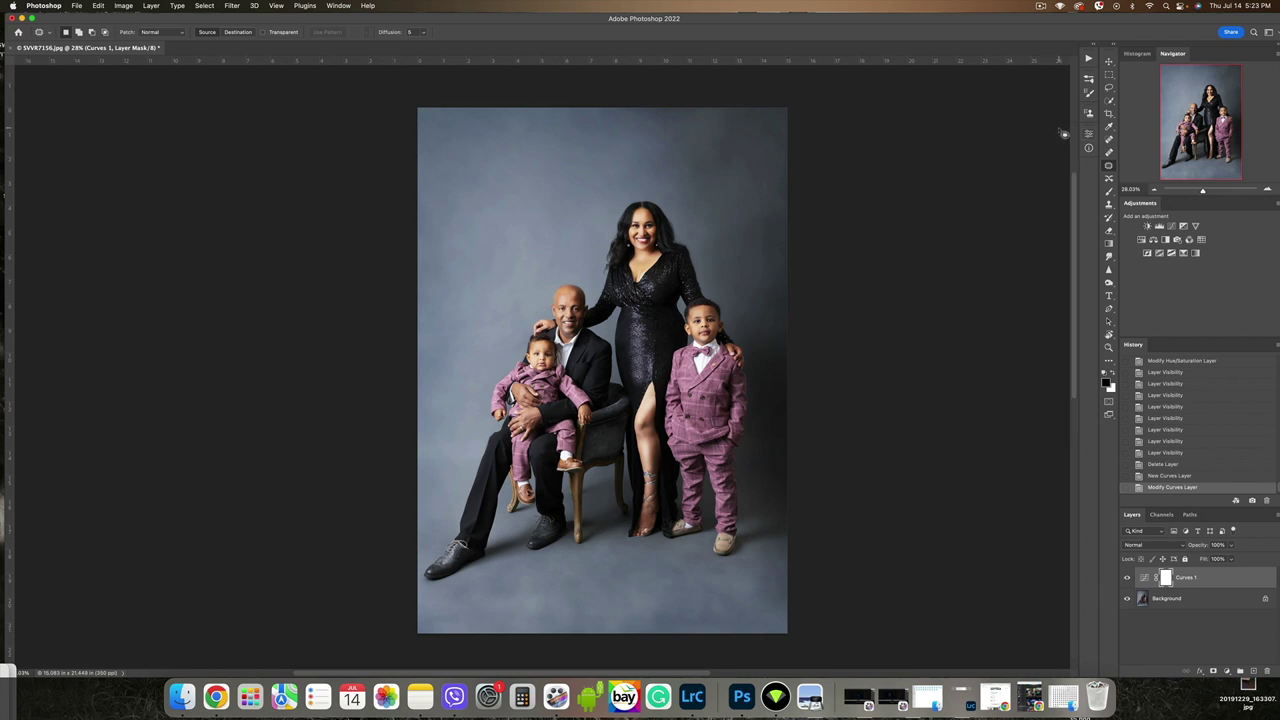
- Compare the portrait with and without the Curves layer, and flatten the image
left_click(1128, 579)
left_click(1128, 579)
left_click(1128, 580)
left_click(1128, 580)
key("super+shift+e")
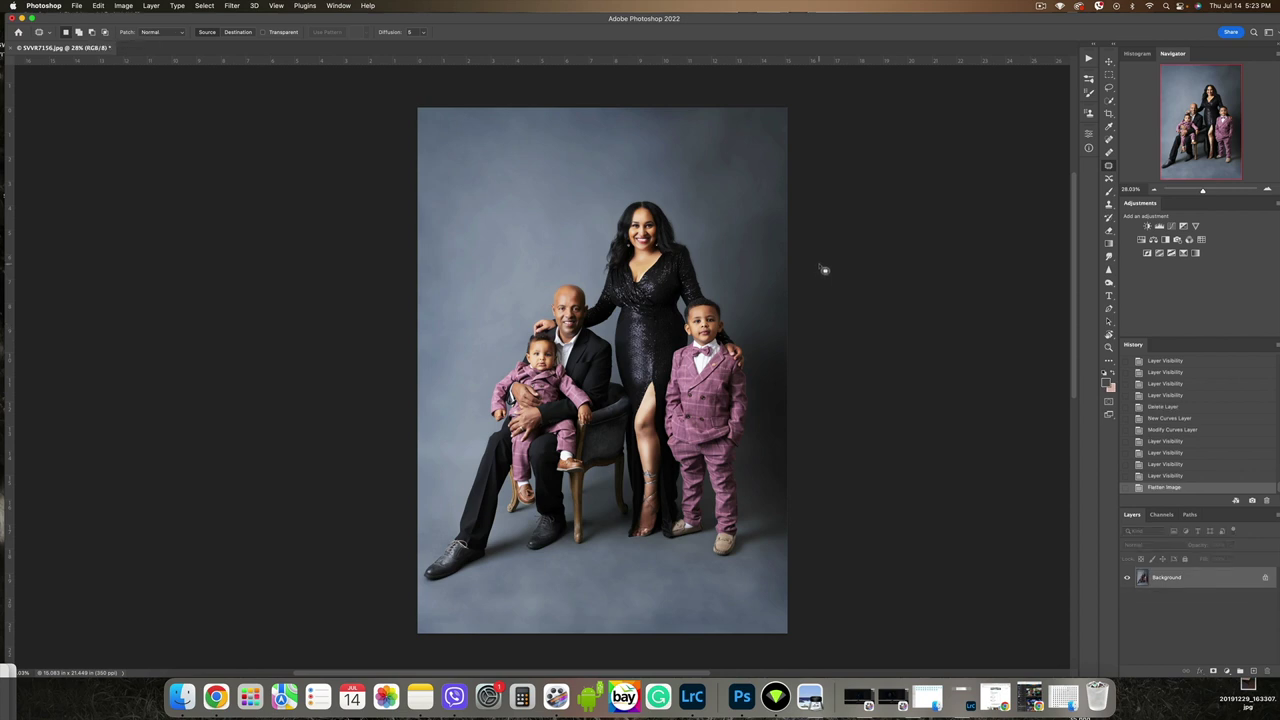
- Try Sharpen More and compare the woman's face in the sharpened and flattened history states, ending on the unsharpened one
scroll(656, 232, "up", 5)
key("super+ctrl+f")
scroll(656, 232, "up", 6)
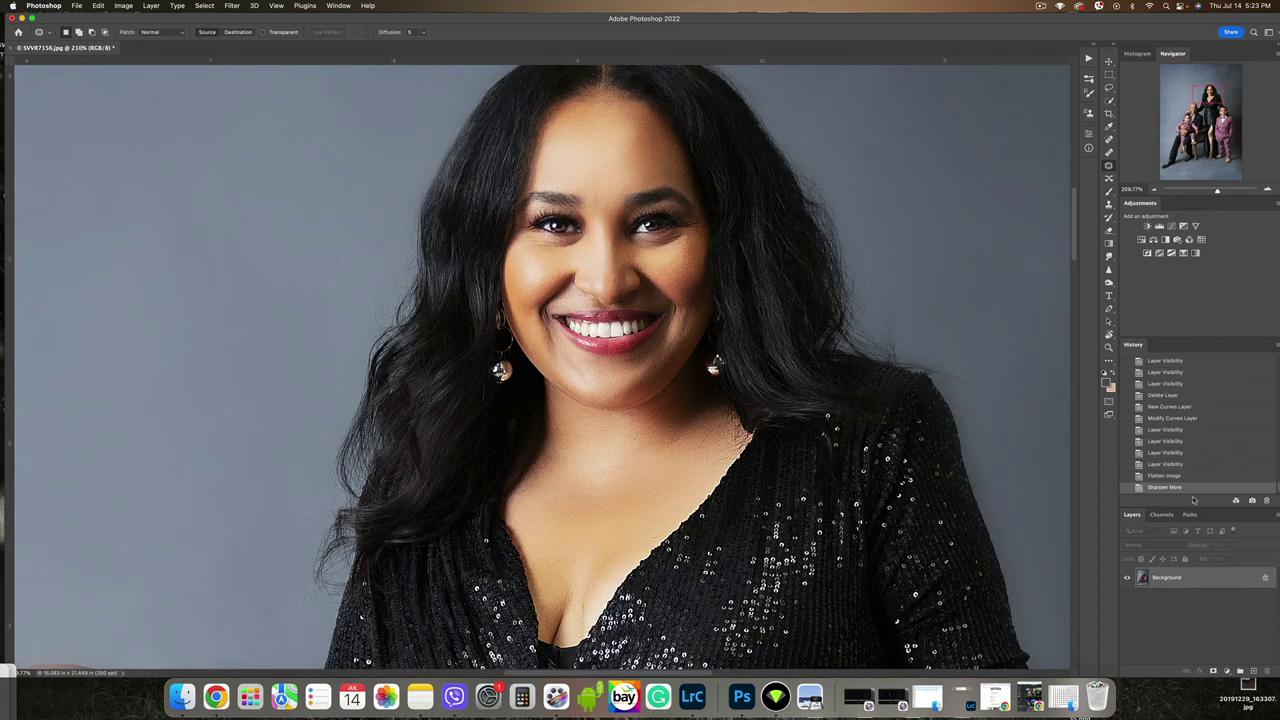
left_click(1194, 476)
left_click(1193, 487)
left_click(1193, 477)
left_click(1192, 488)
left_click(1190, 478)
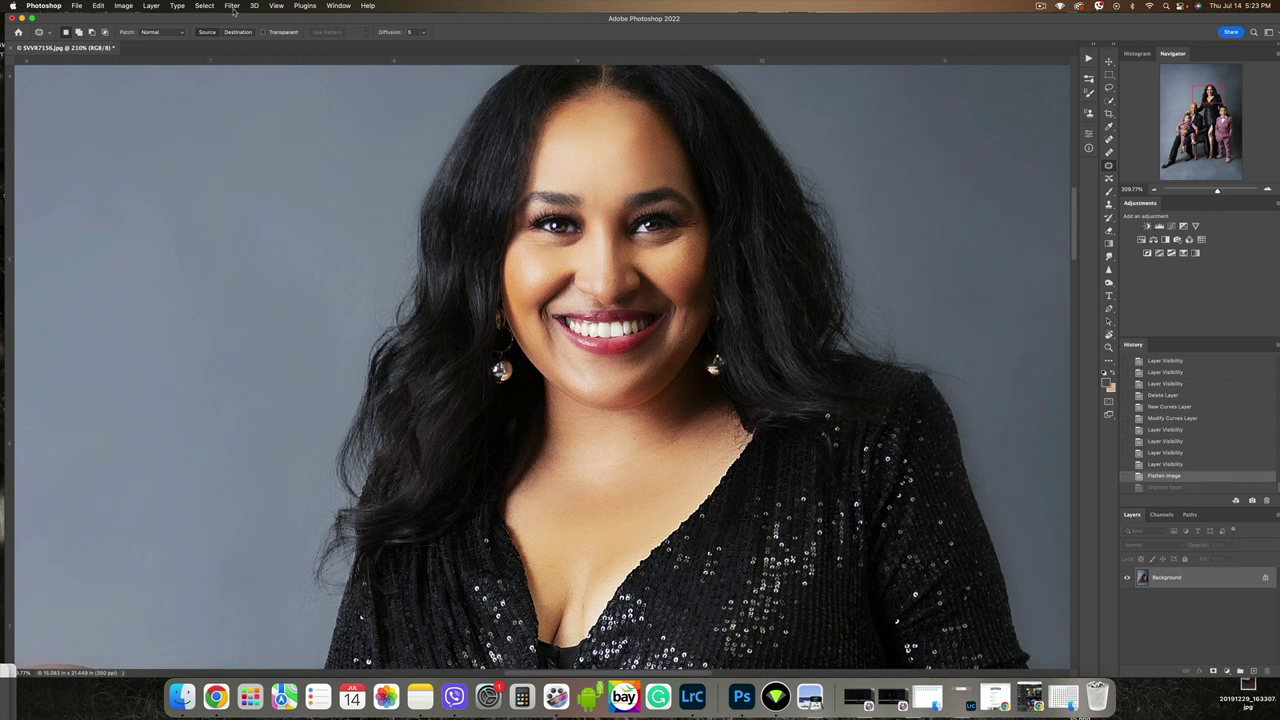
- Apply the Sharpen More filter to the whole flattened portrait
left_click(228, 6)
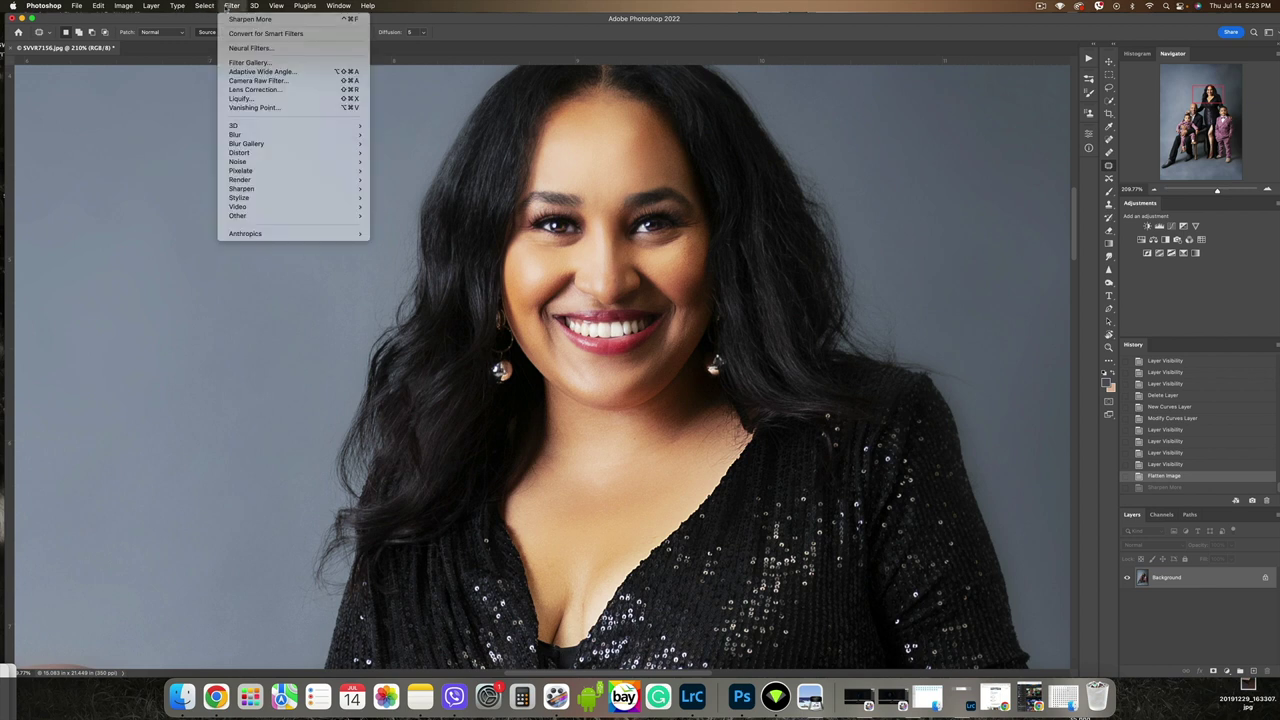
mouse_move(330, 189)
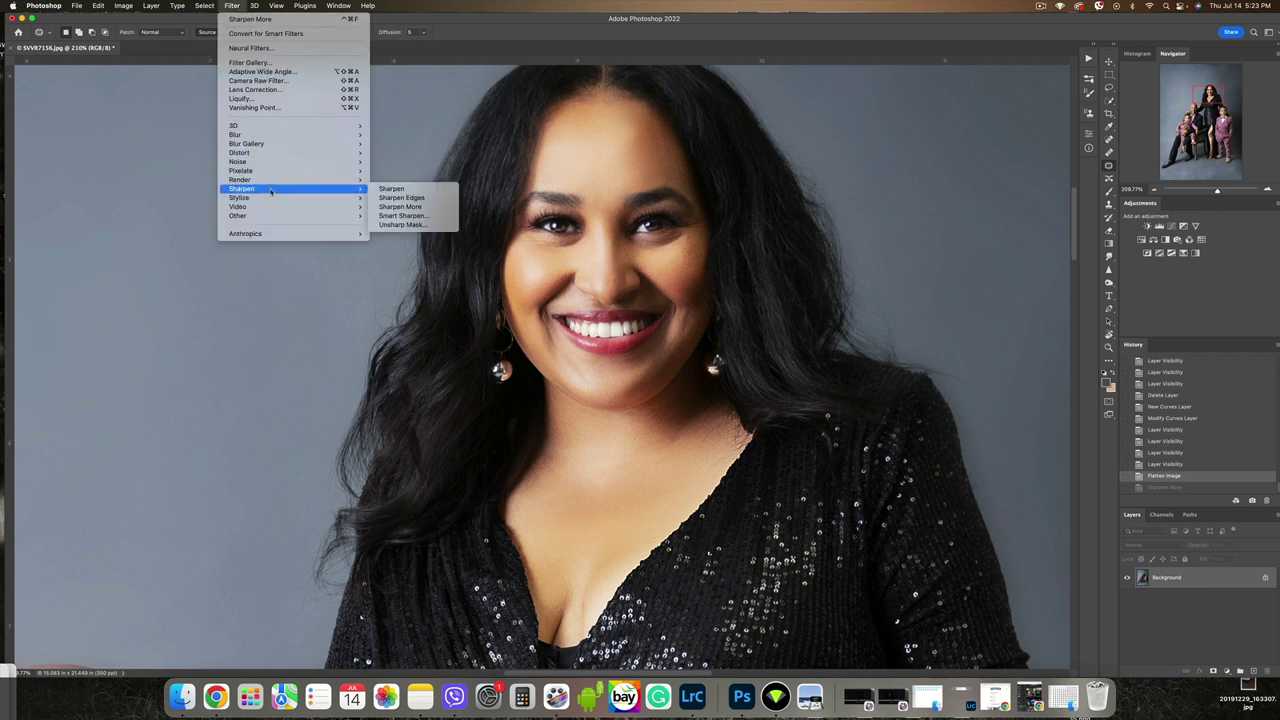
left_click(432, 207)
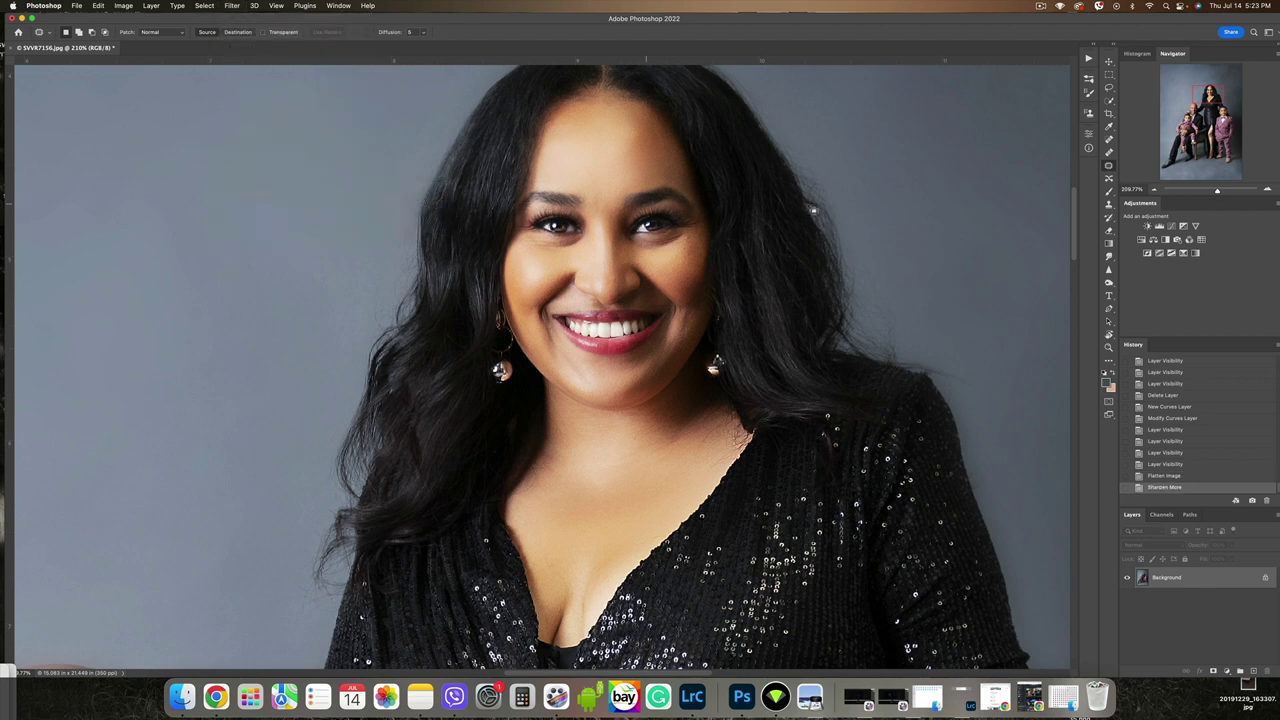
scroll(646, 348, "down", 6)
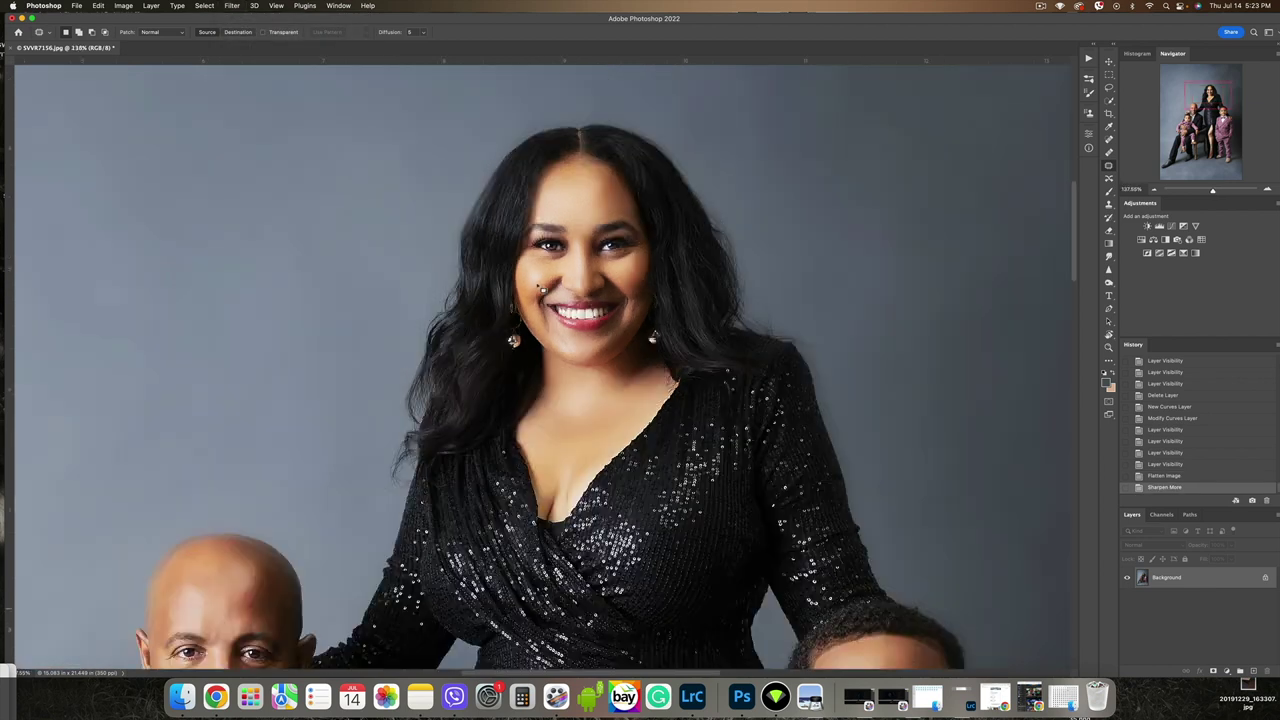
scroll(699, 292, "down", 3)
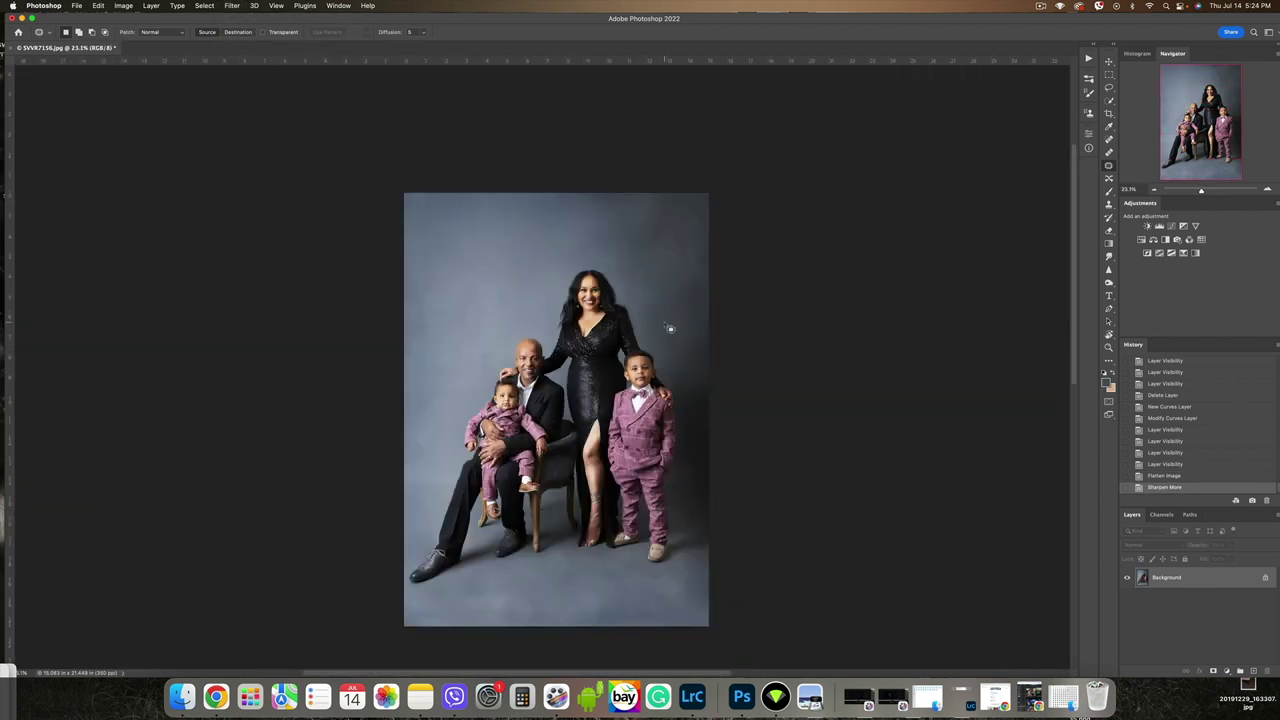
- Brush over the backdrop's bottom, upper-right and top edges at 40% opacity, sampling nearby backdrop colours for the upper strokes
key("b")
key("4")
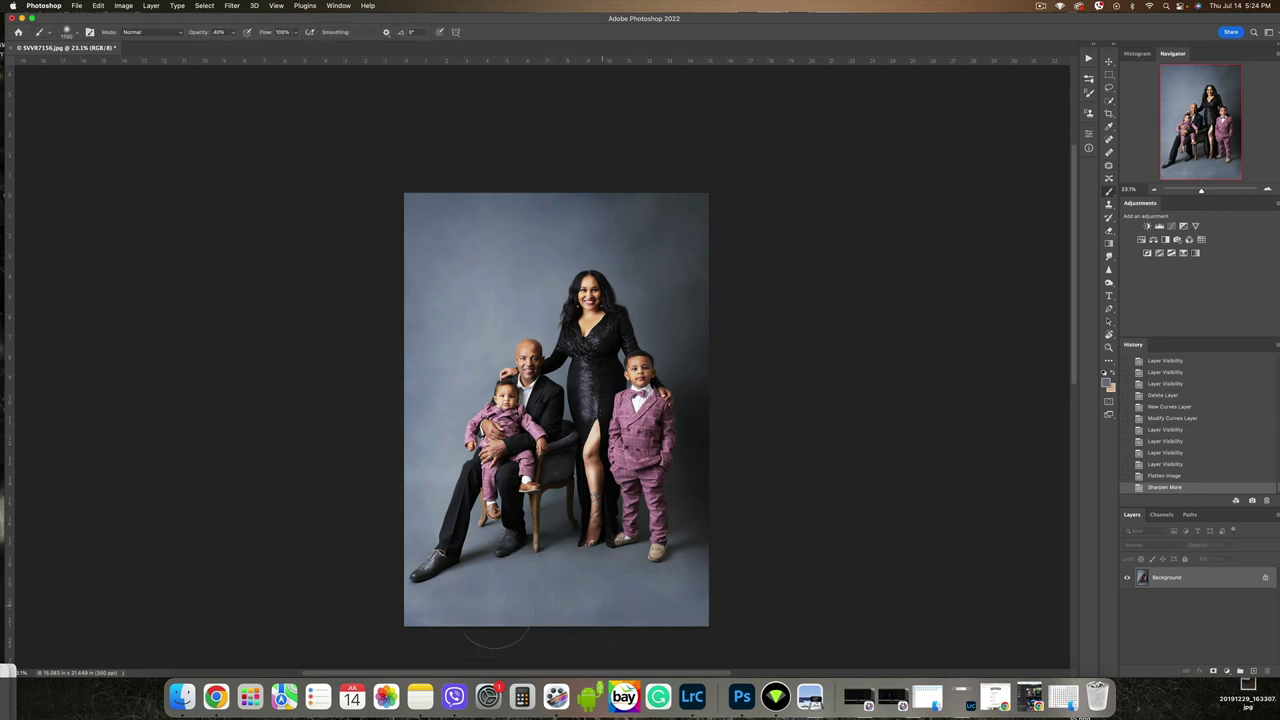
left_click_drag(566, 627, 715, 609)
left_click(645, 225, "alt")
left_click_drag(697, 193, 727, 280)
left_click(622, 218, "alt")
mouse_move(563, 189)
left_mouse_down()
mouse_move(659, 195)
mouse_move(738, 240)
left_mouse_up()
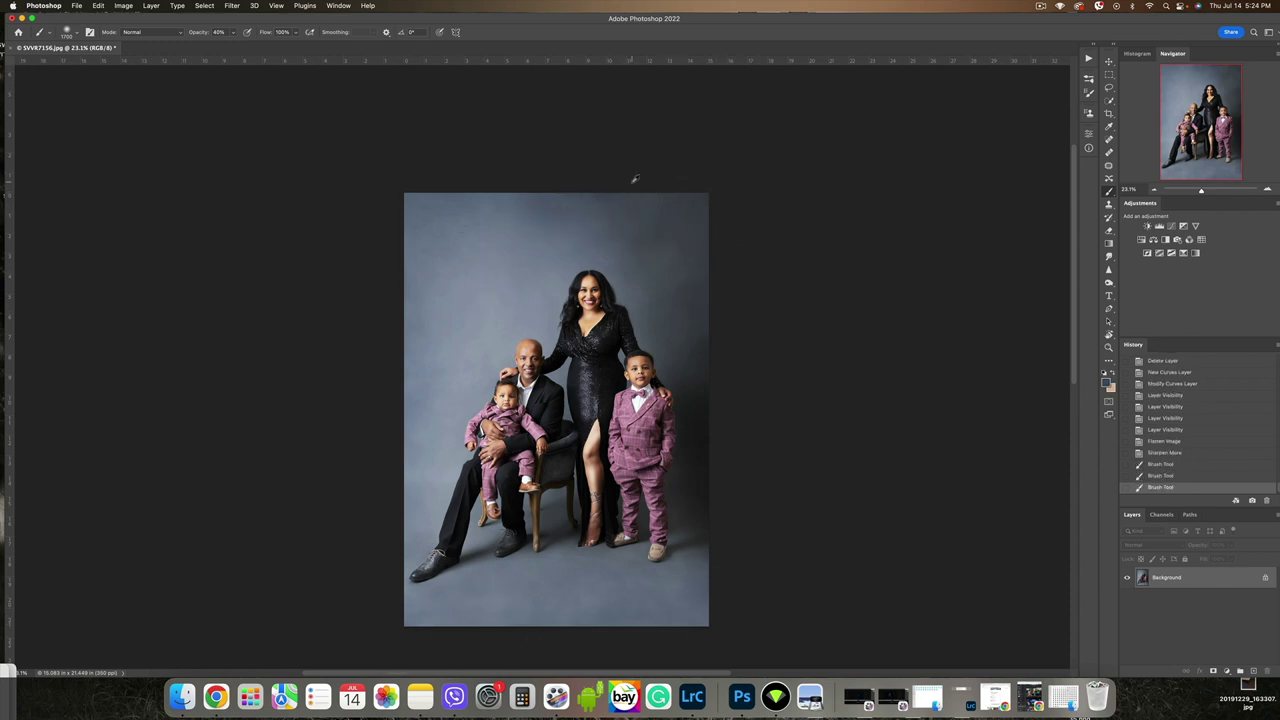
left_click(514, 231, "alt")
mouse_move(508, 173)
left_mouse_down()
mouse_move(534, 186)
mouse_move(513, 184)
left_mouse_up()
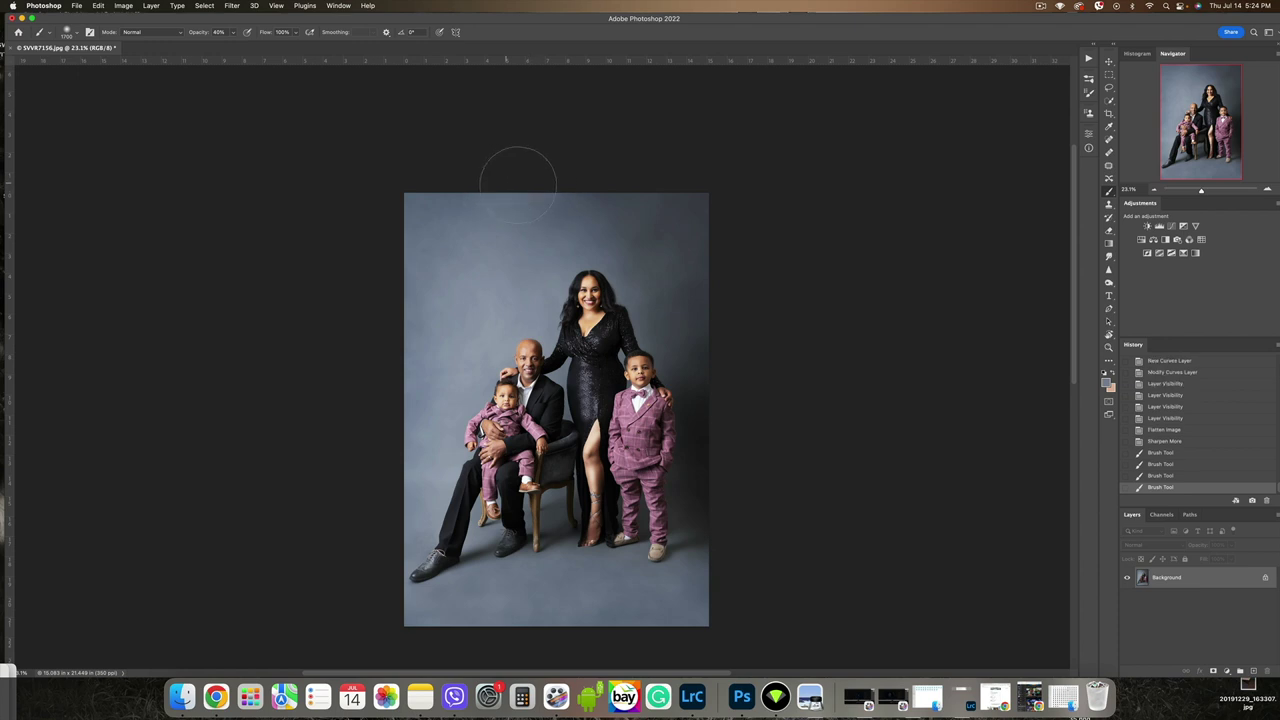
left_click(1109, 61)
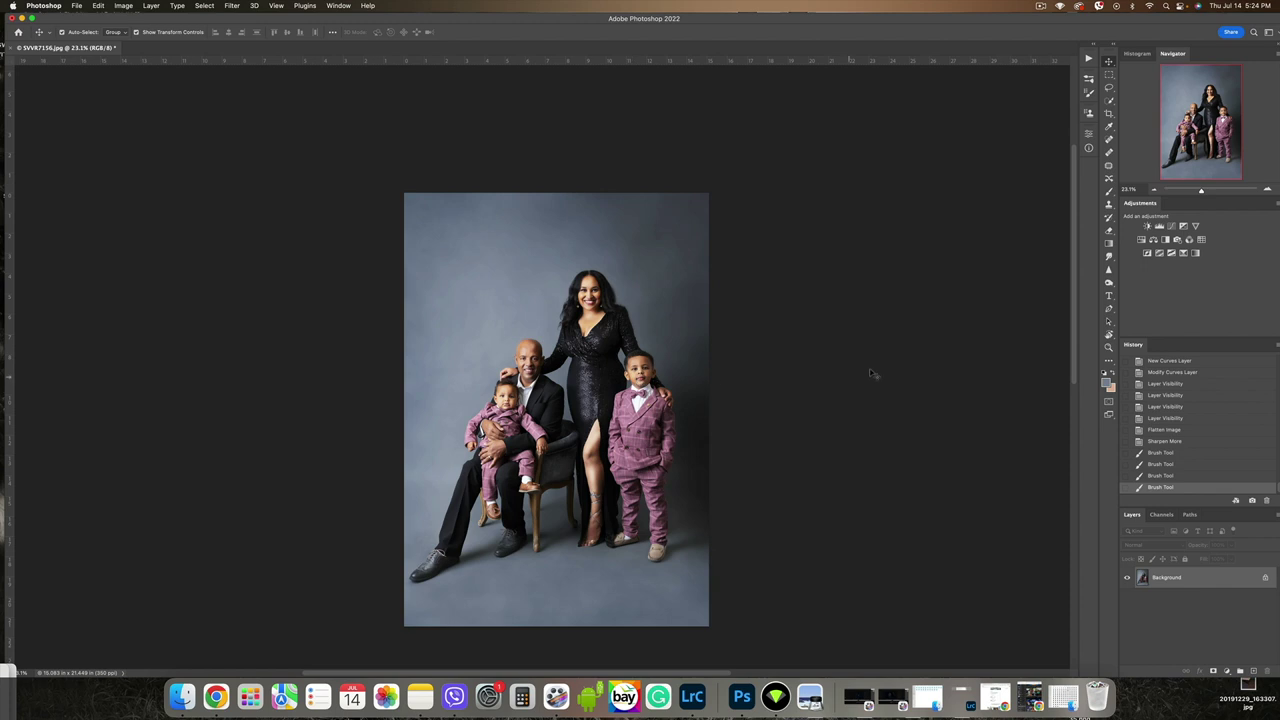
- Add a Black & White layer with default settings and a contrast-boosting Curves layer with shadows at input 70, output 48
left_click(1165, 239)
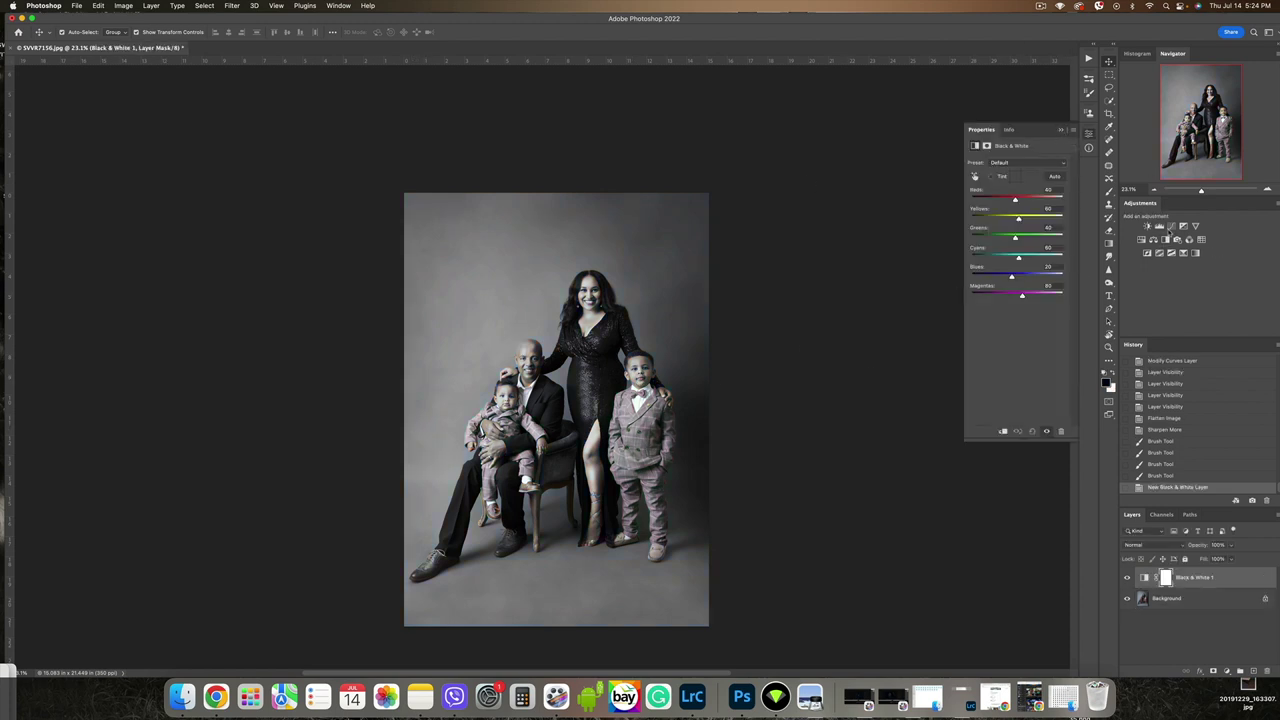
left_click(1171, 227)
left_click_drag(1050, 204, 1011, 243)
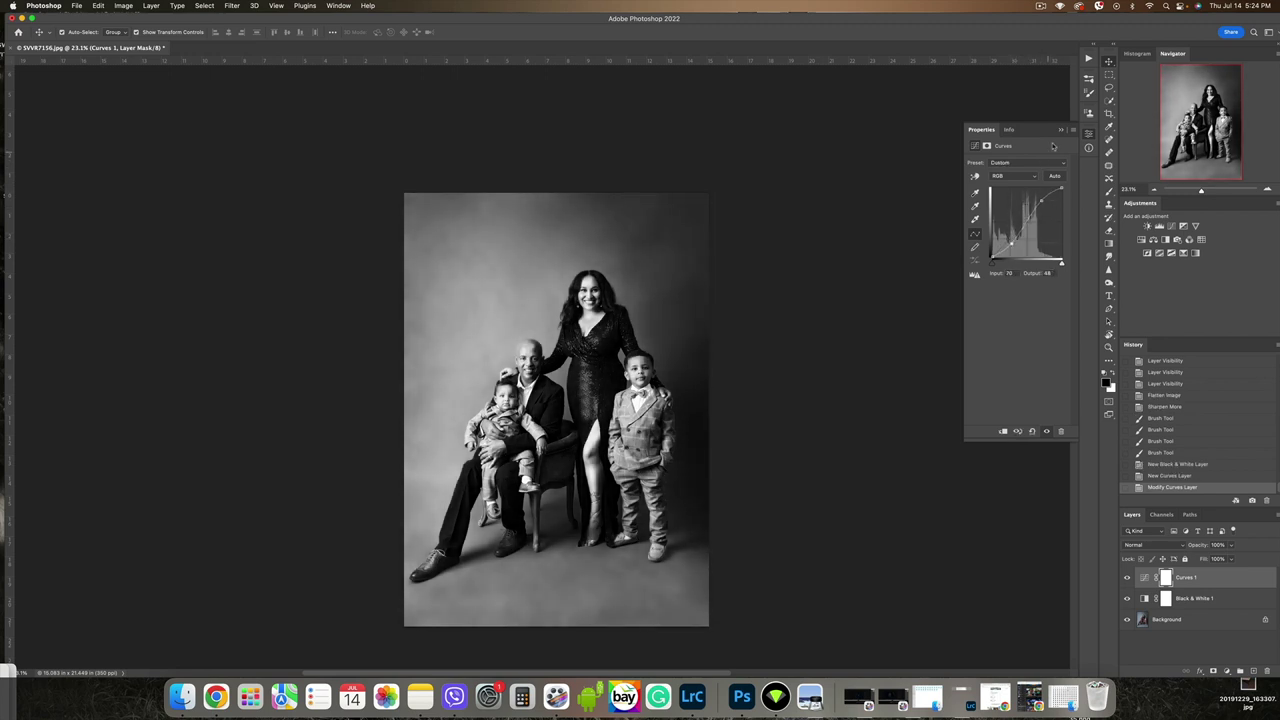
left_click(1089, 131)
- Compare the black-and-white portrait with and without the Curves layer, and flatten the image
left_click(1127, 578)
left_click(1127, 578)
left_click(1127, 578)
left_click(1127, 578)
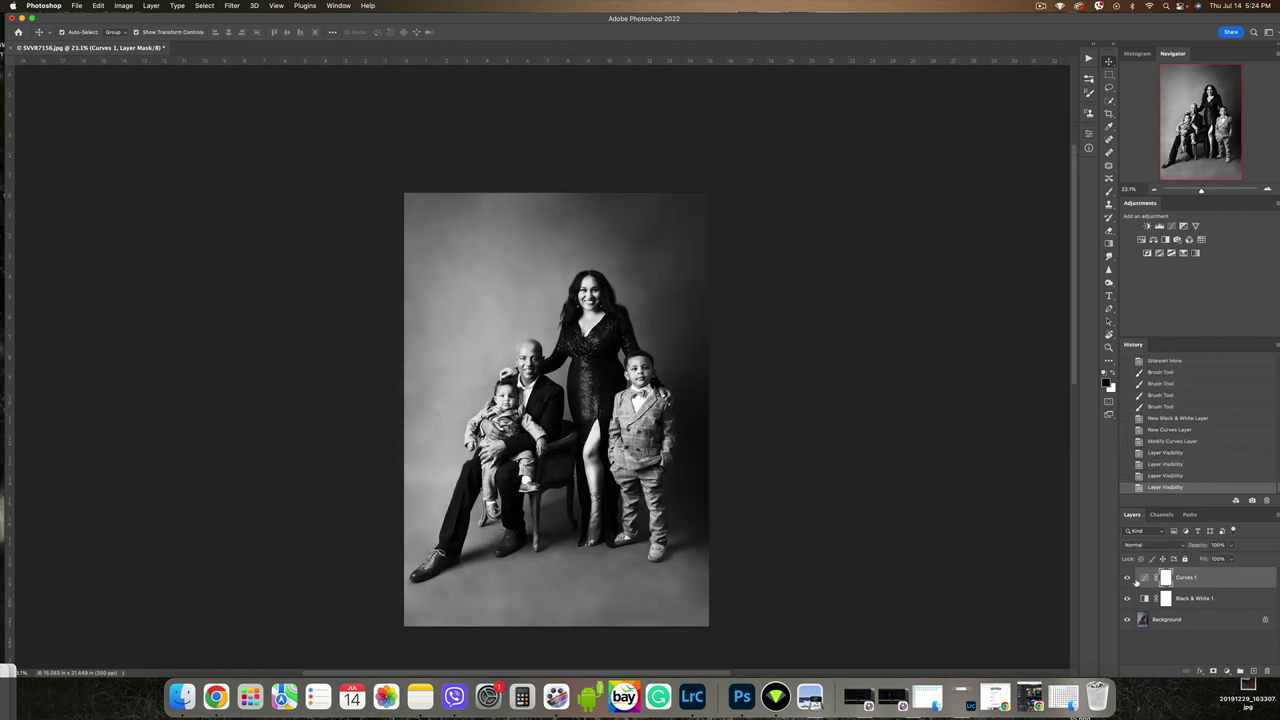
left_click(789, 260)
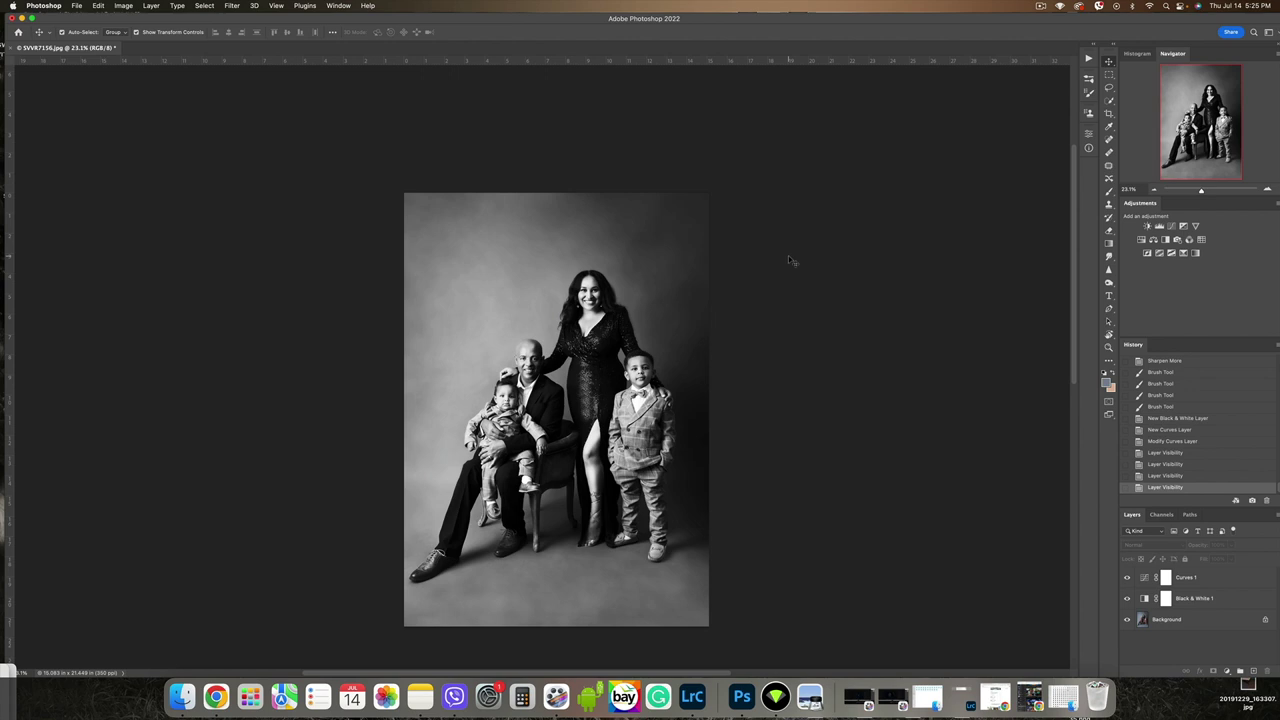
key("super+shift+e")
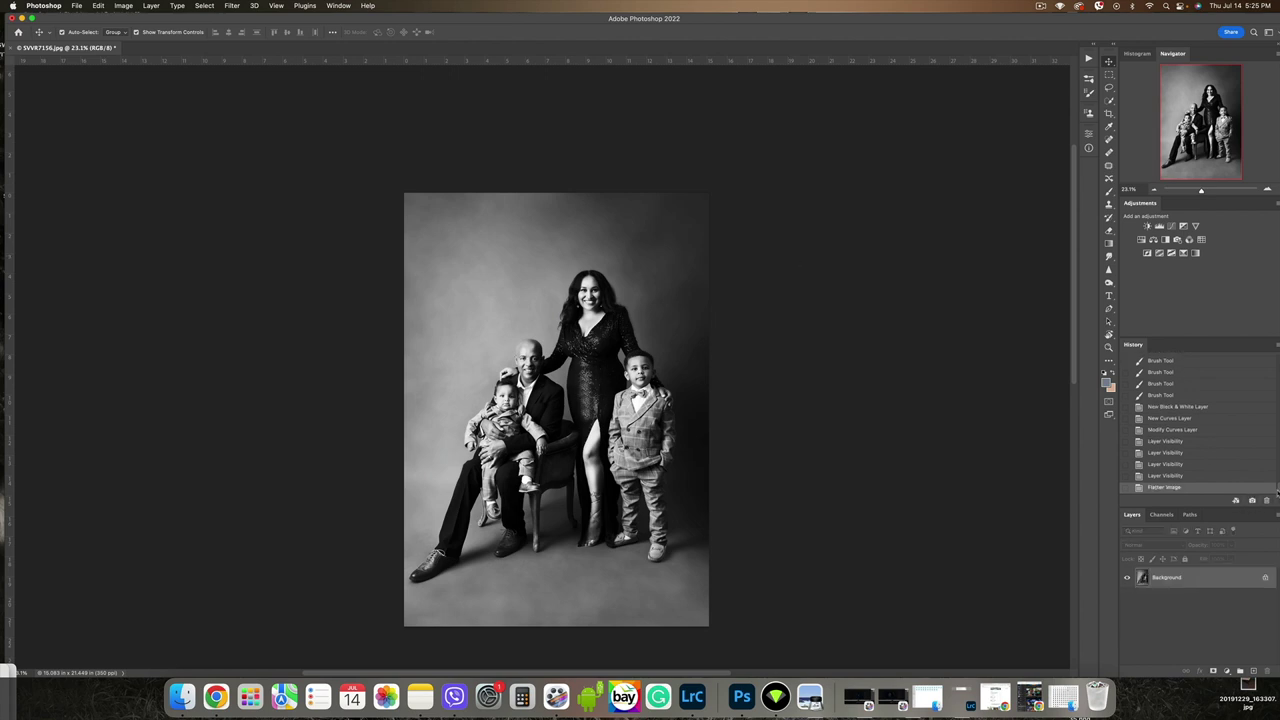
- Enlarge the history list and compare the original SVVR7156.jpg state with Snapshot 7, ending on the original
left_click_drag(1277, 488, 1277, 355)
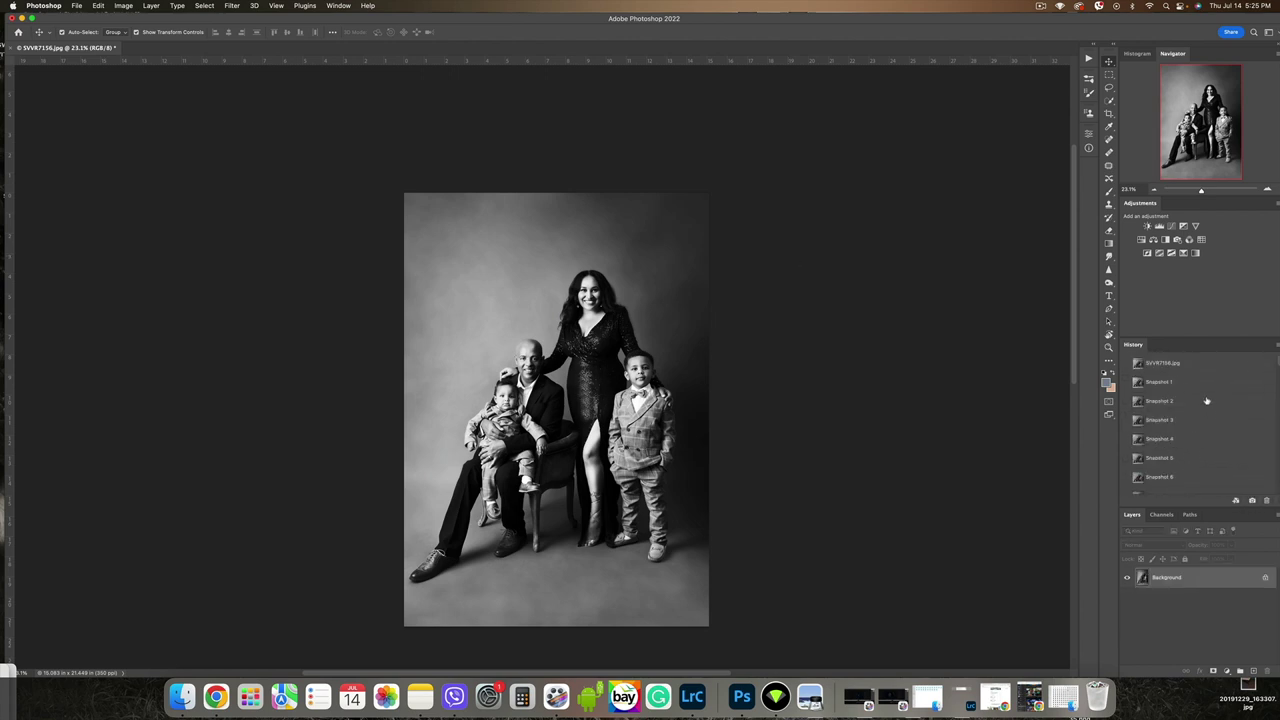
left_click_drag(1207, 339, 1214, 240)
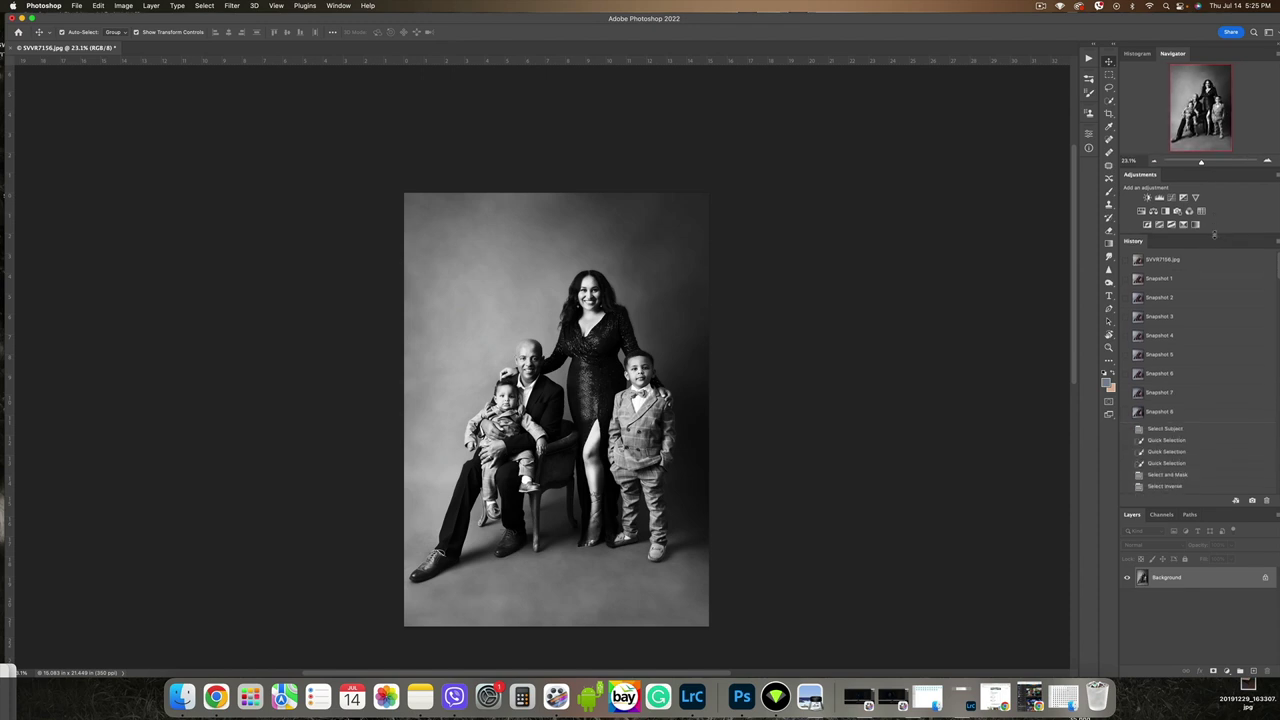
left_click(1206, 261)
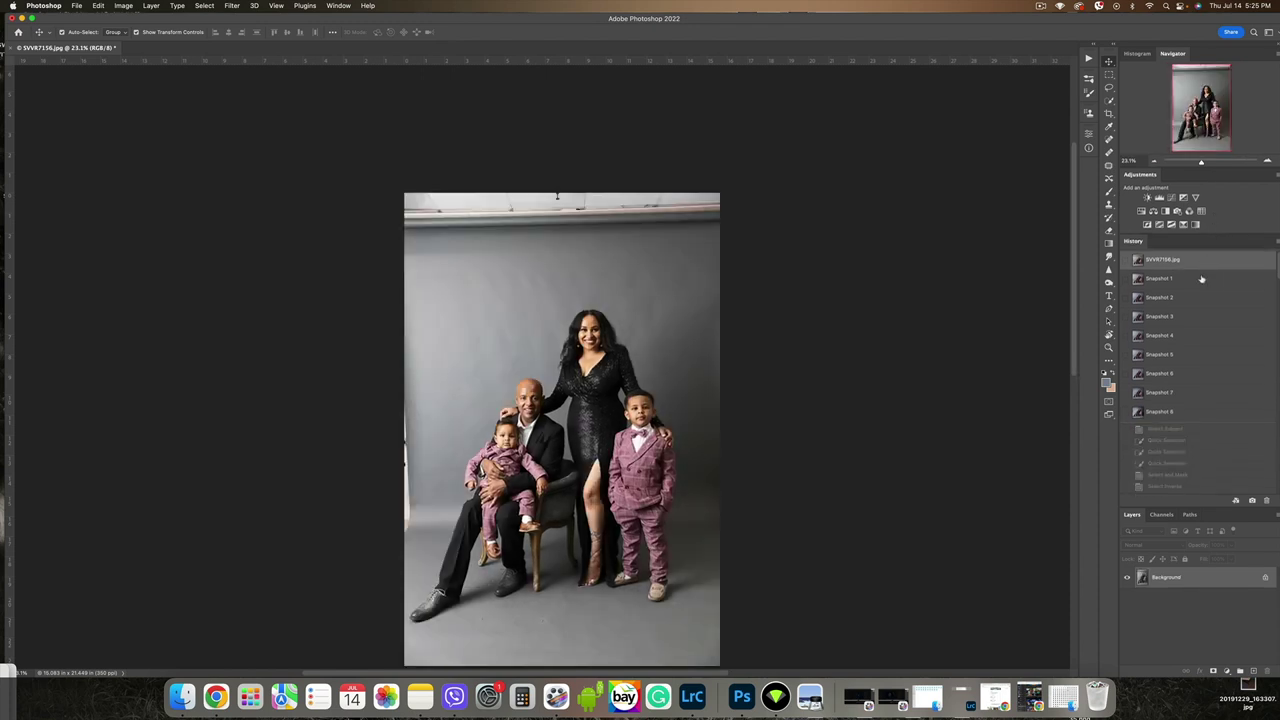
left_click(1195, 400)
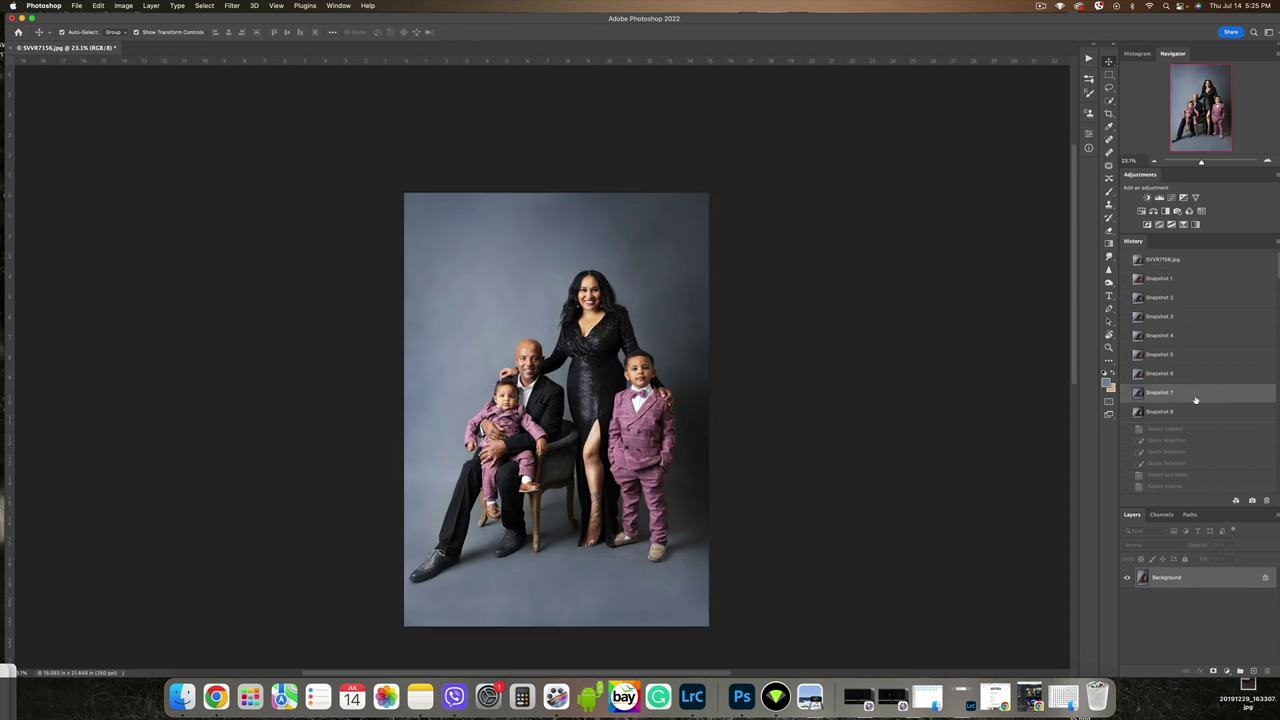
left_click(1201, 261)
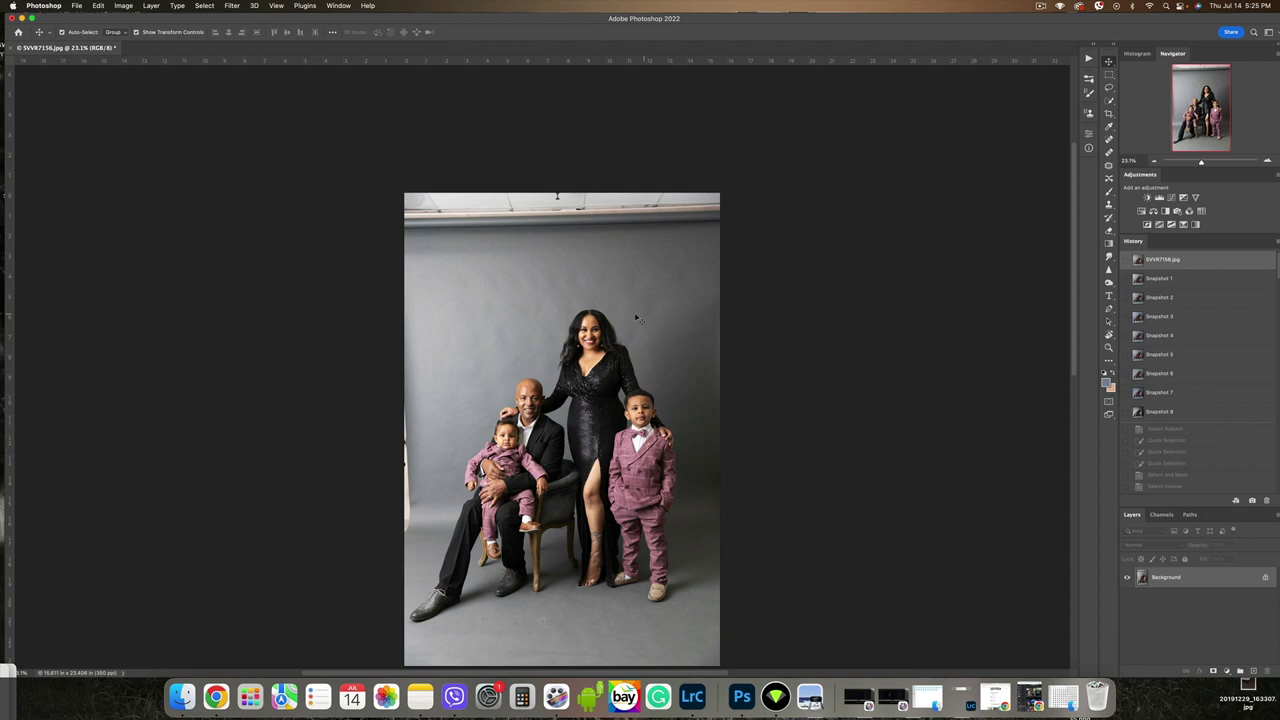
left_click(1178, 396)
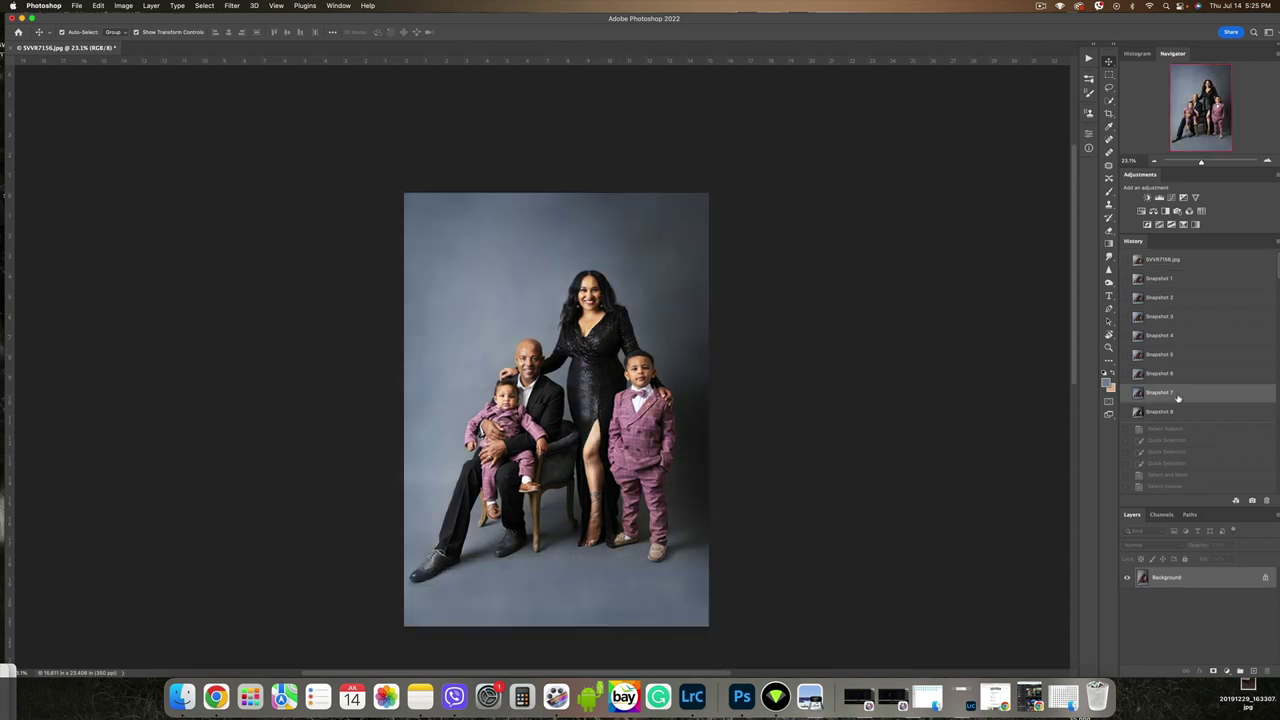
left_click(1178, 261)
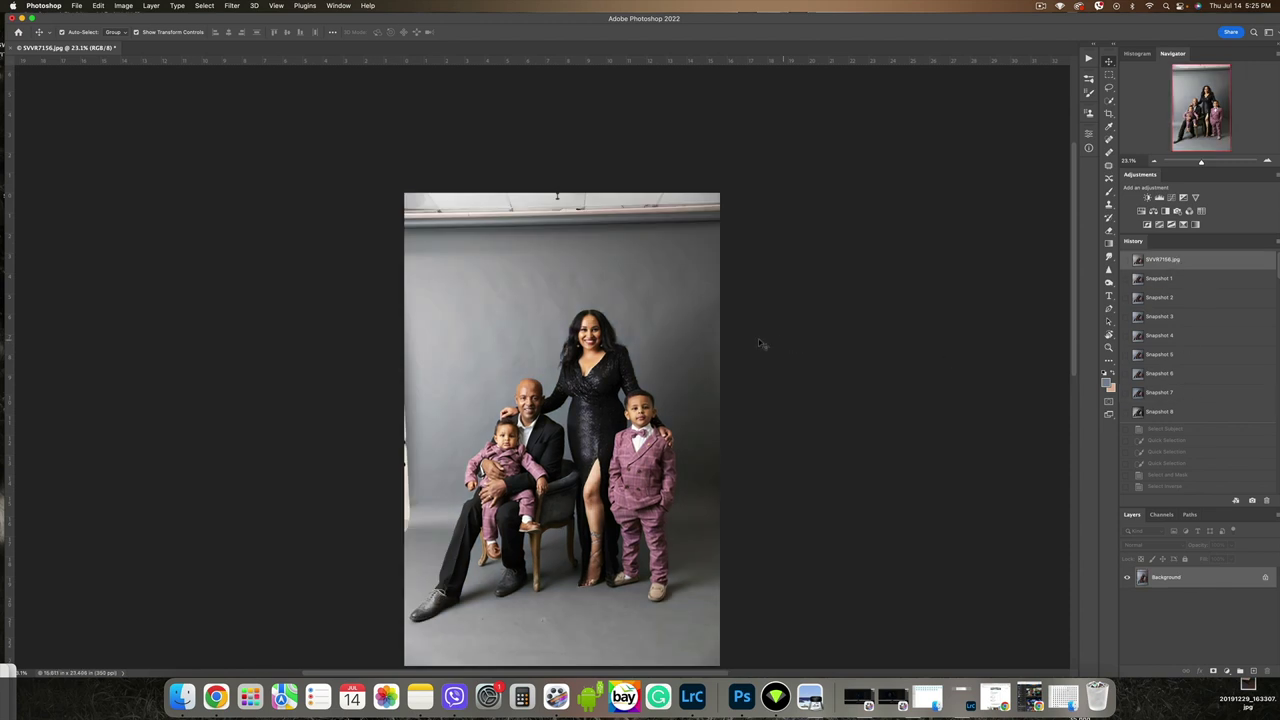
- Compare Snapshots 7 and 8, and return the history to the last brush stroke before the Black & White layer
left_click(1200, 397)
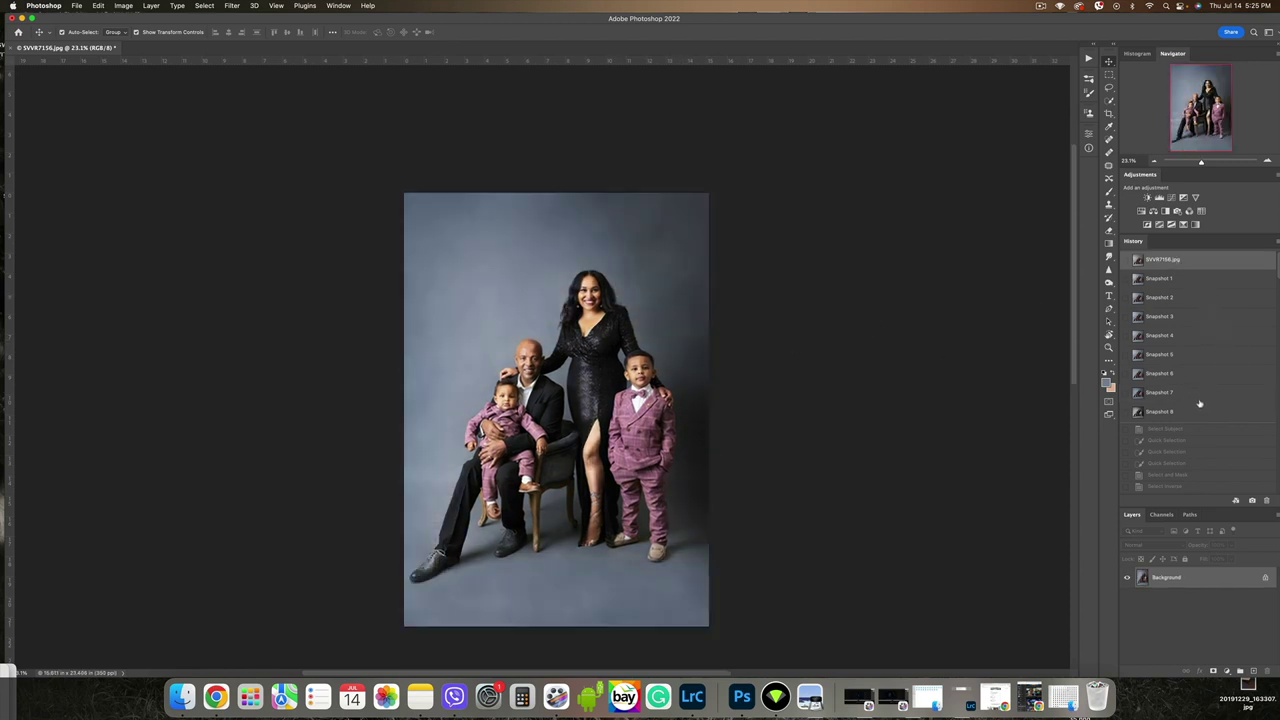
left_click(1198, 412)
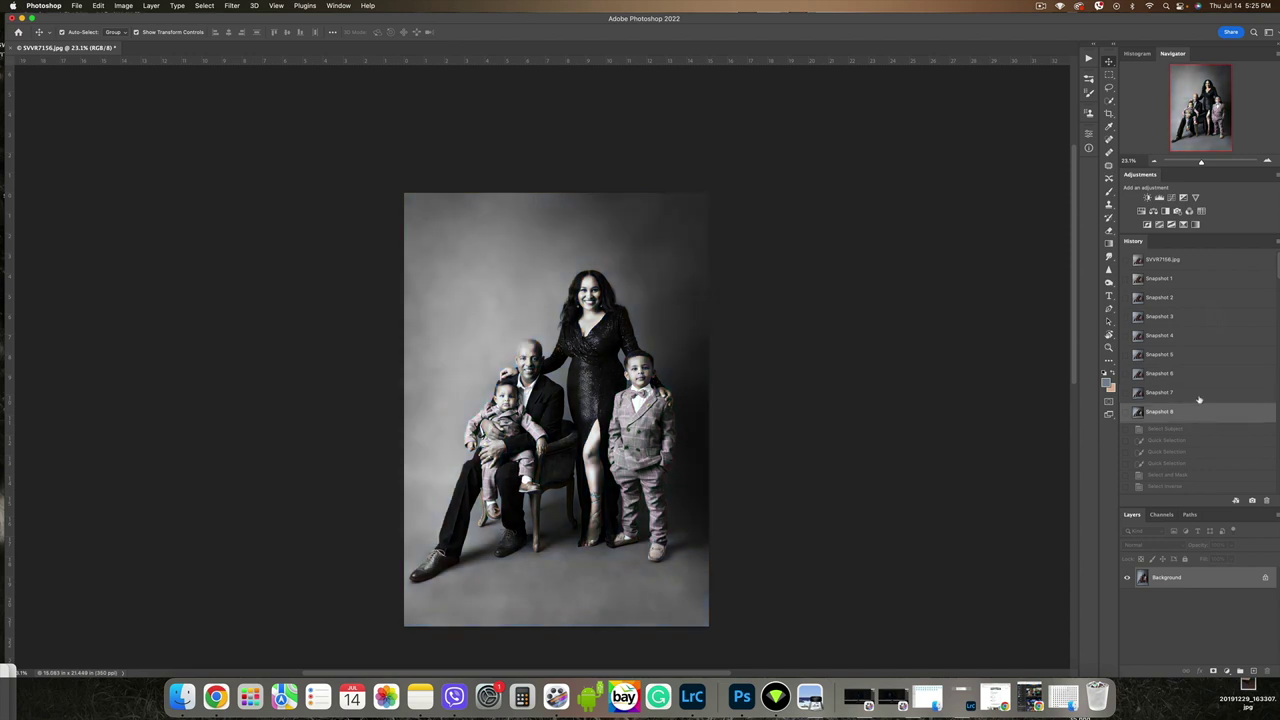
scroll(1216, 467, "down", 5)
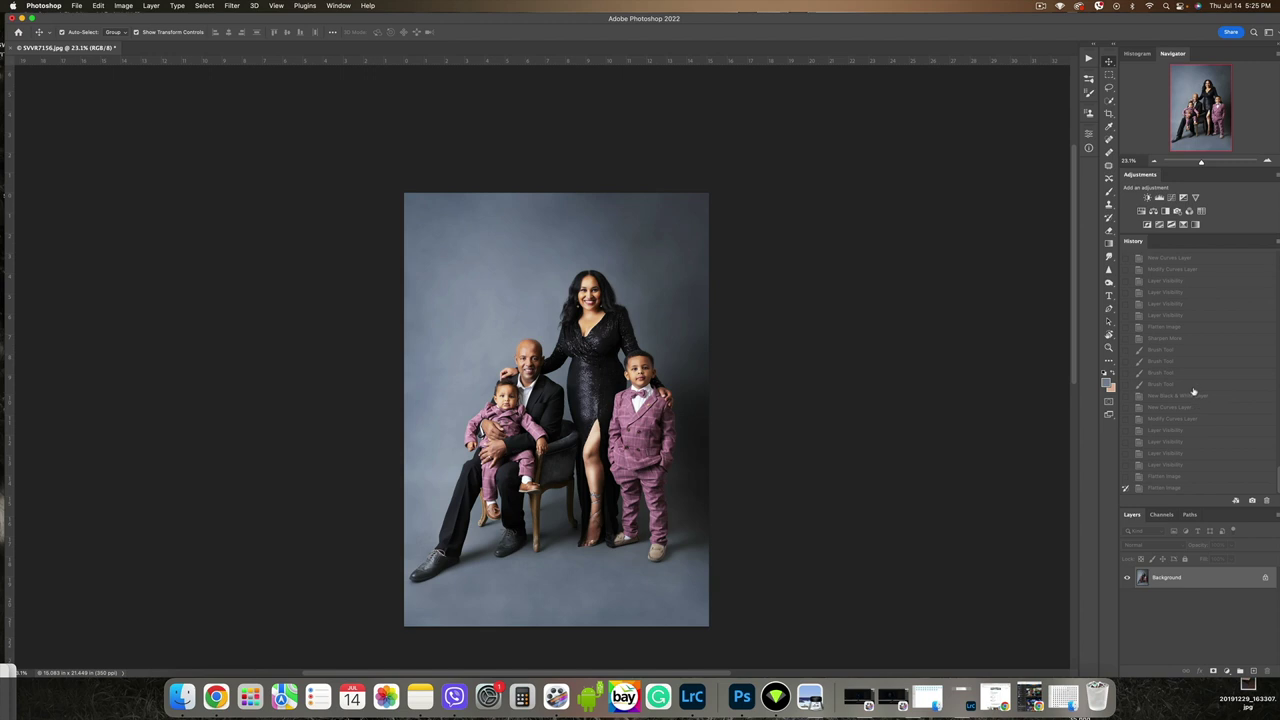
left_click(1193, 387)
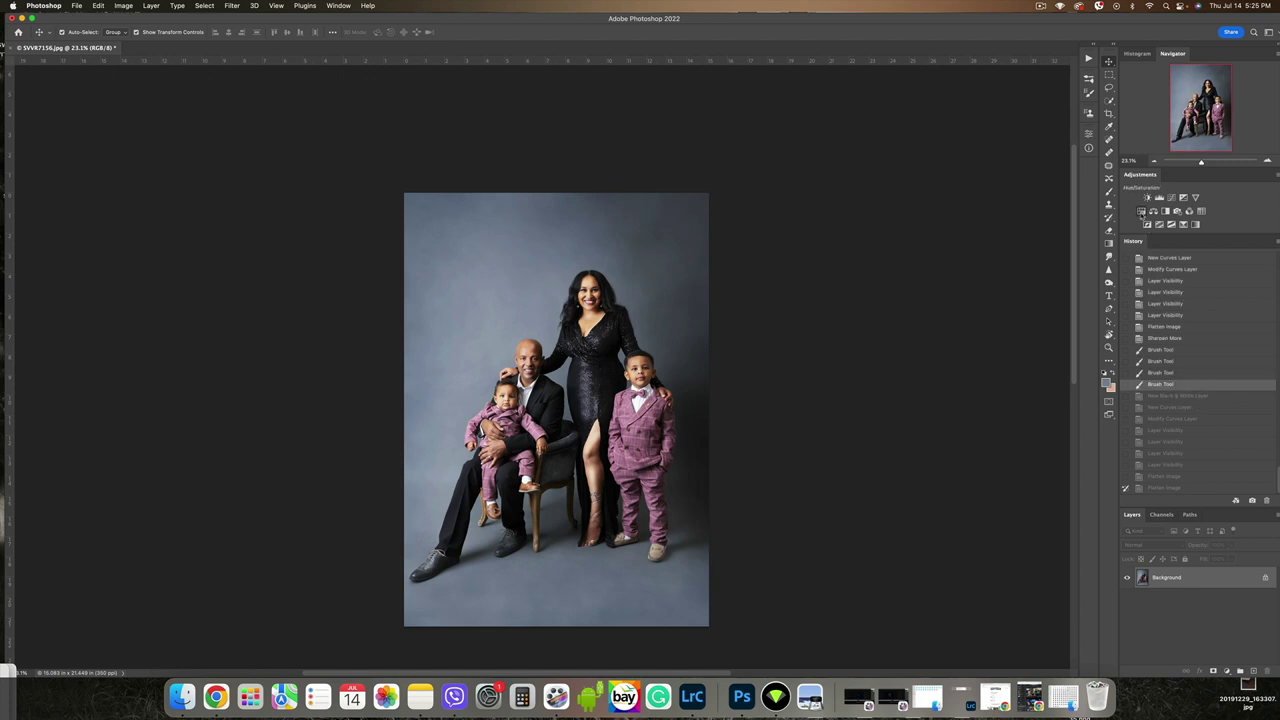
- Add a Hue/Saturation layer and reduce the saturation of the backdrop's blues to -100 using on-image adjustment
left_click(1141, 212)
left_click(975, 175)
mouse_move(668, 200)
left_mouse_down()
mouse_move(650, 205)
mouse_move(665, 196)
left_mouse_up()
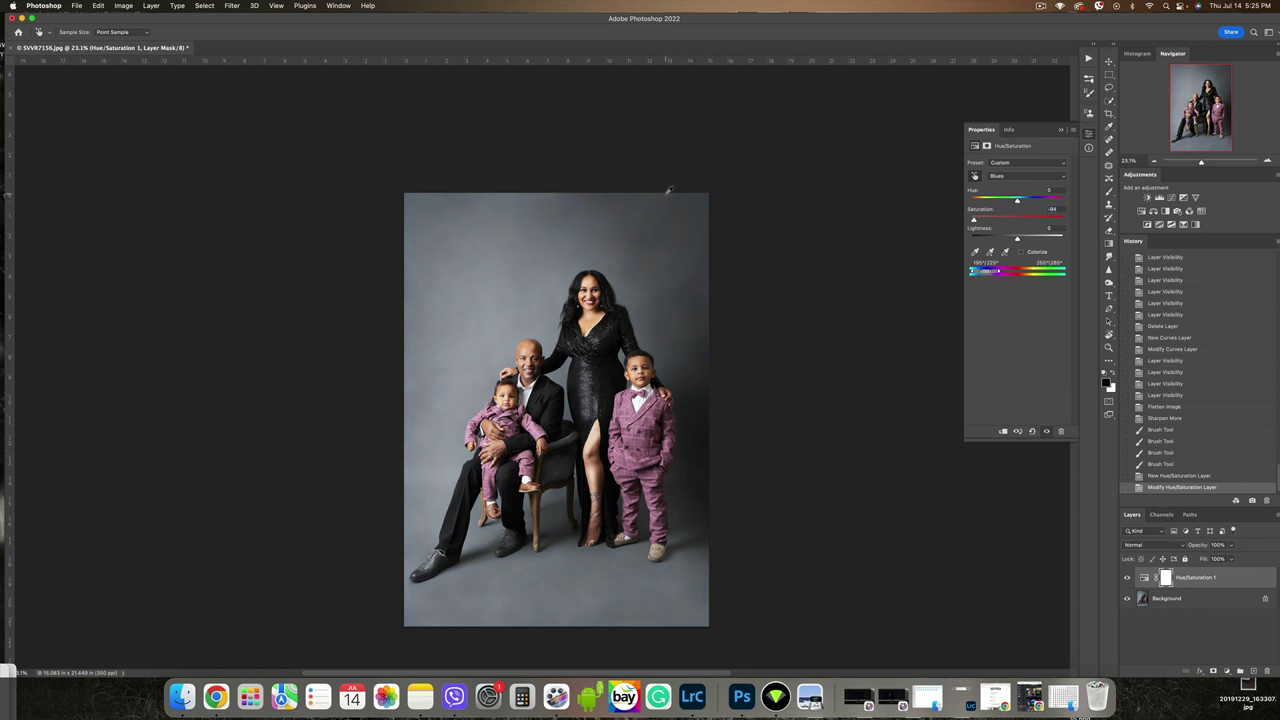
left_click_drag(689, 205, 686, 207)
scroll(686, 207, "up", 10)
scroll(751, 246, "down", 8)
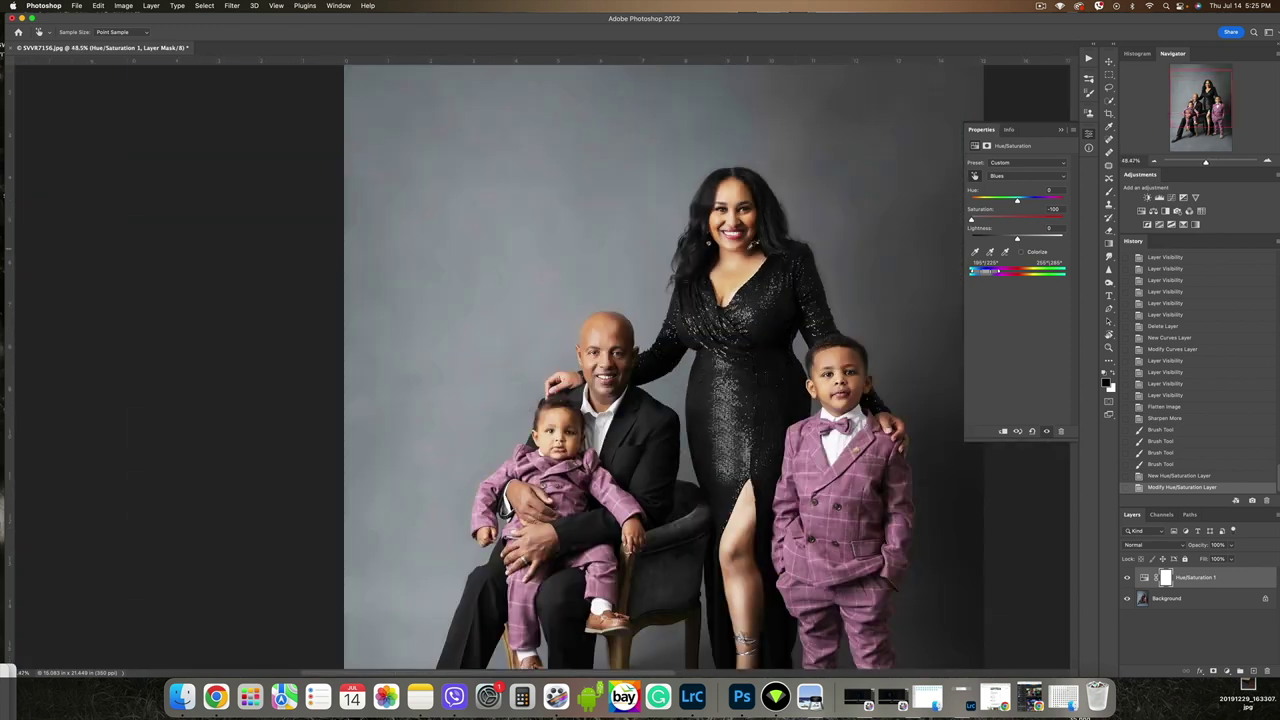
left_click(1109, 60)
left_click(1061, 129)
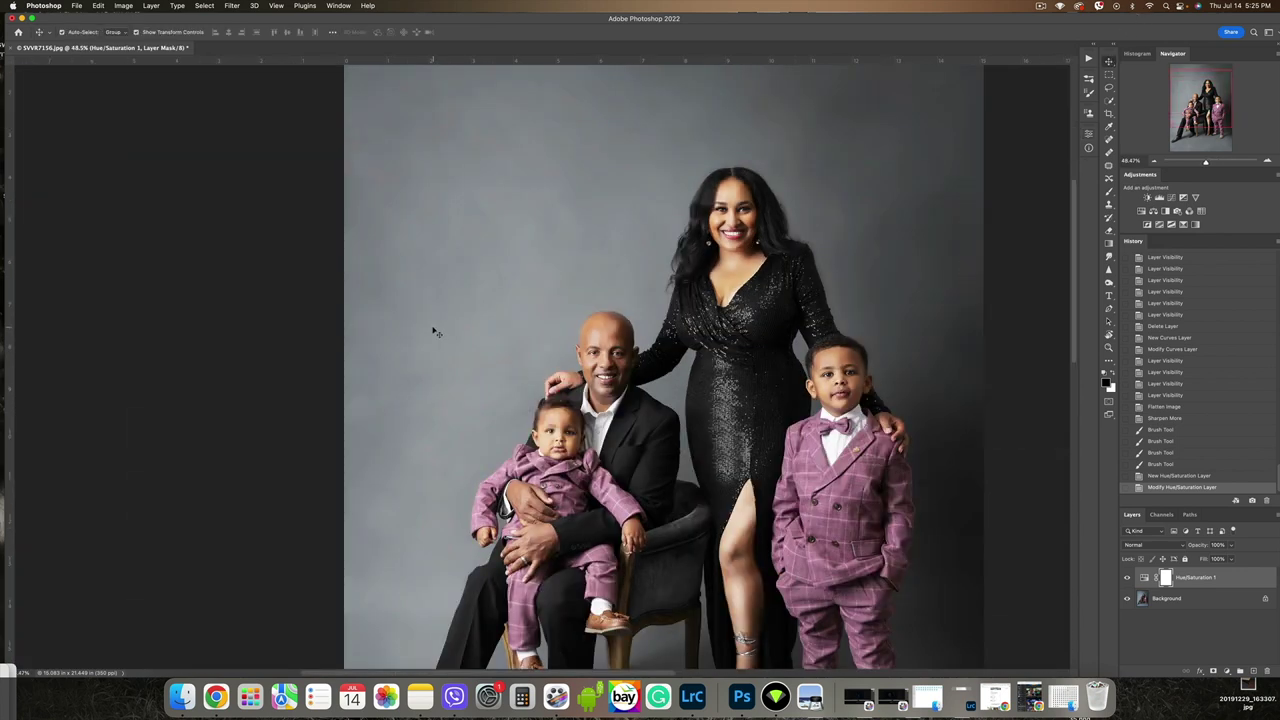
- Flatten the image, shift the application window to expose its cut-off edge, and save the neutral grey version as a new history snapshot
key("super+shift+e")
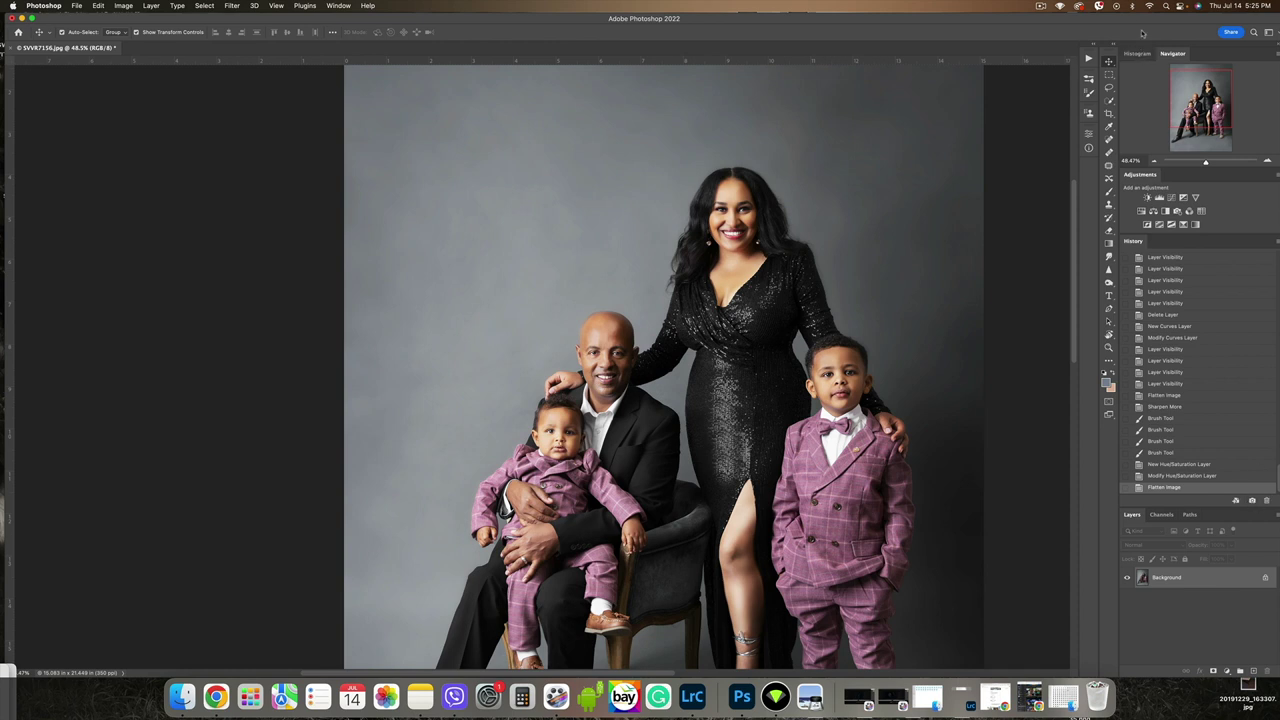
left_click_drag(1128, 18, 1029, 20)
scroll(1088, 430, "up", 10)
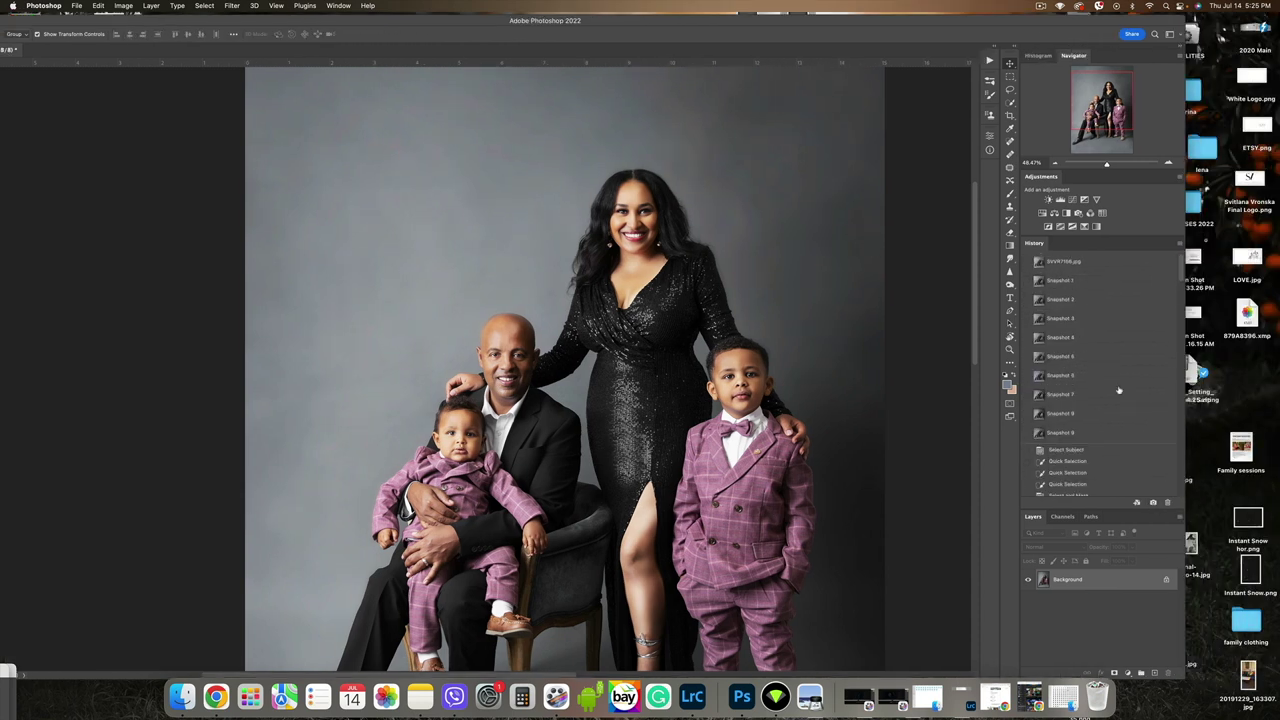
- Compare Snapshot 9 with Snapshot 7 and the original SVVR7156.jpg state, ending on the original
left_click(1087, 431)
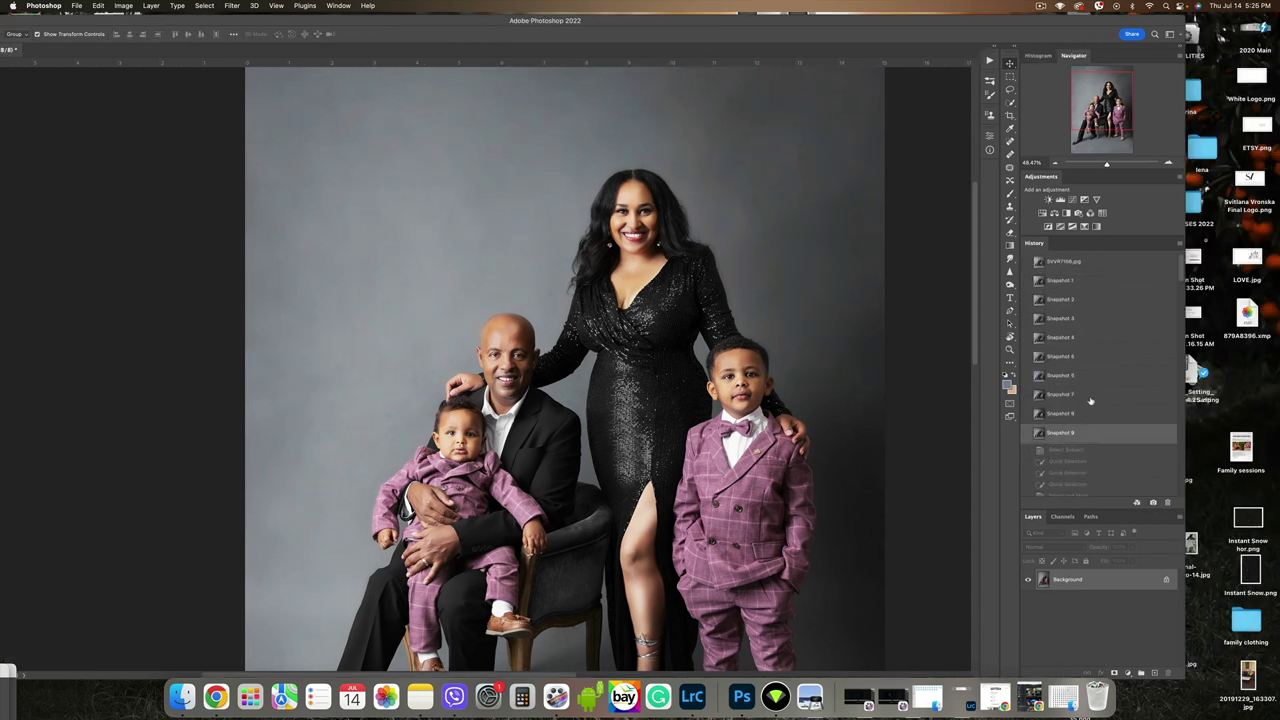
left_click(1090, 401)
left_click(1087, 432)
left_click(1101, 264)
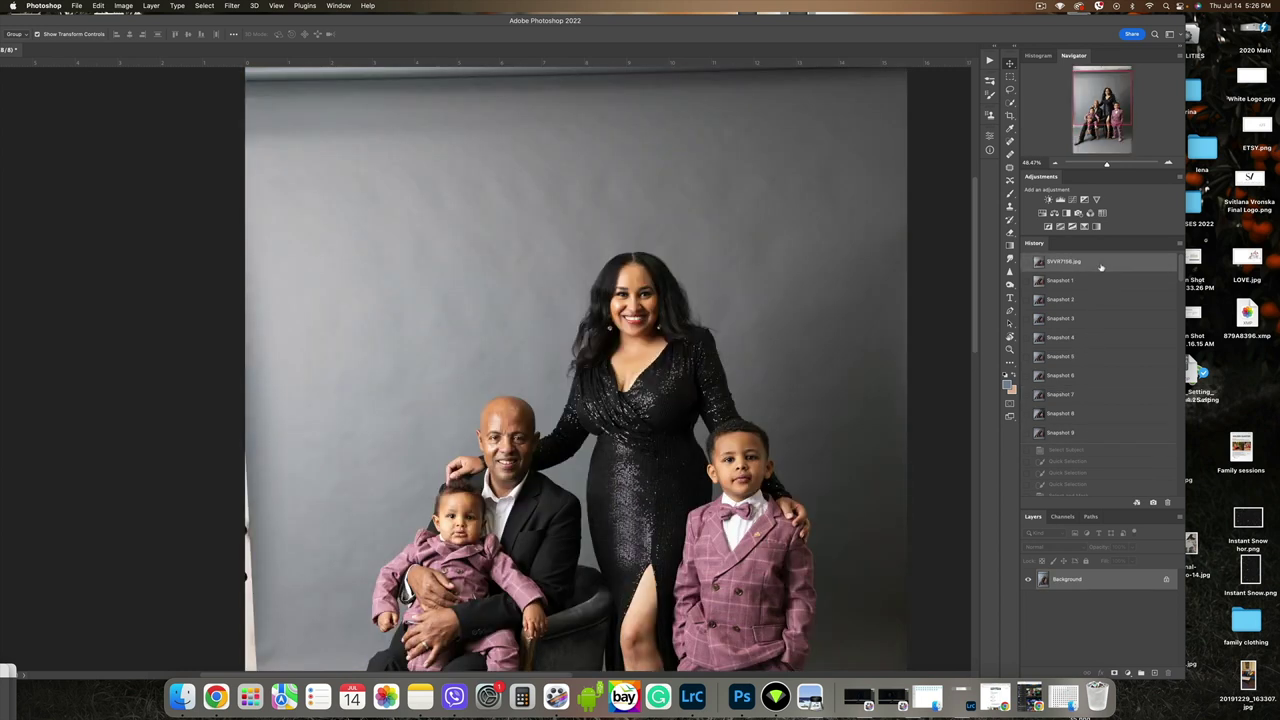
- Compare the woman's face and hair up close between the original state and Snapshot 9
scroll(747, 364, "down", 5)
scroll(747, 366, "up", 5)
scroll(667, 342, "up", 5)
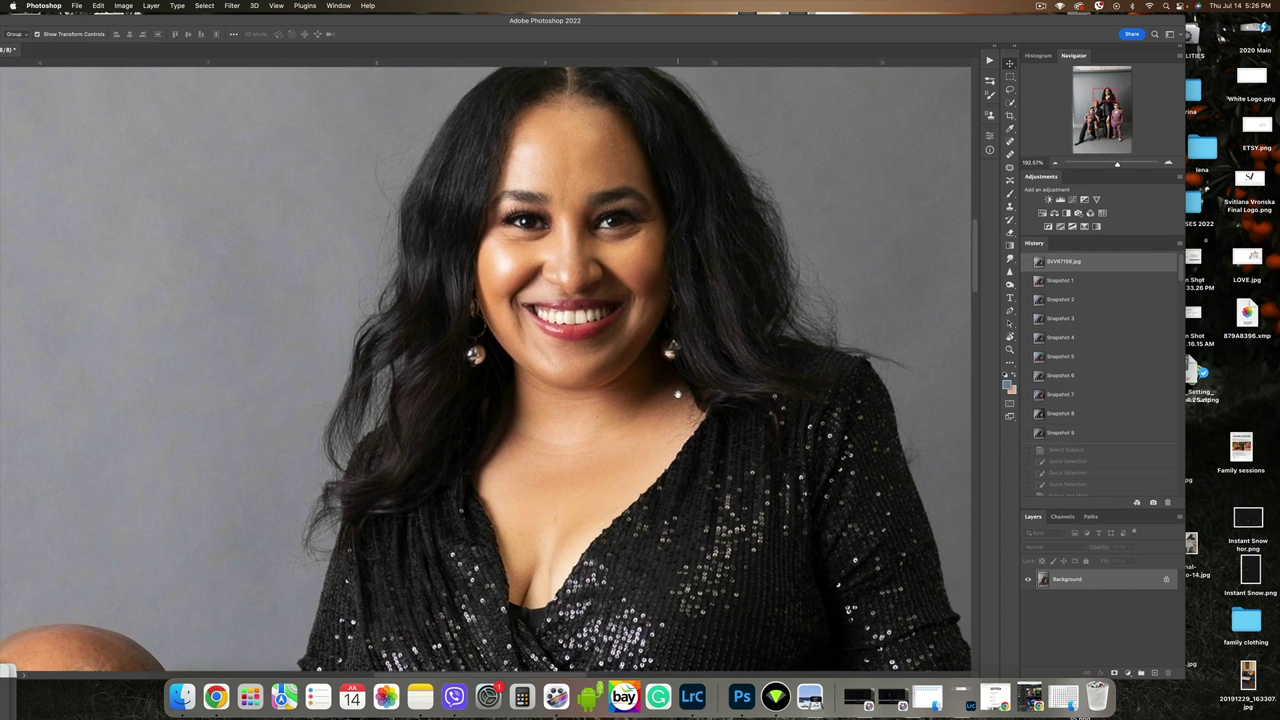
left_click(1068, 435)
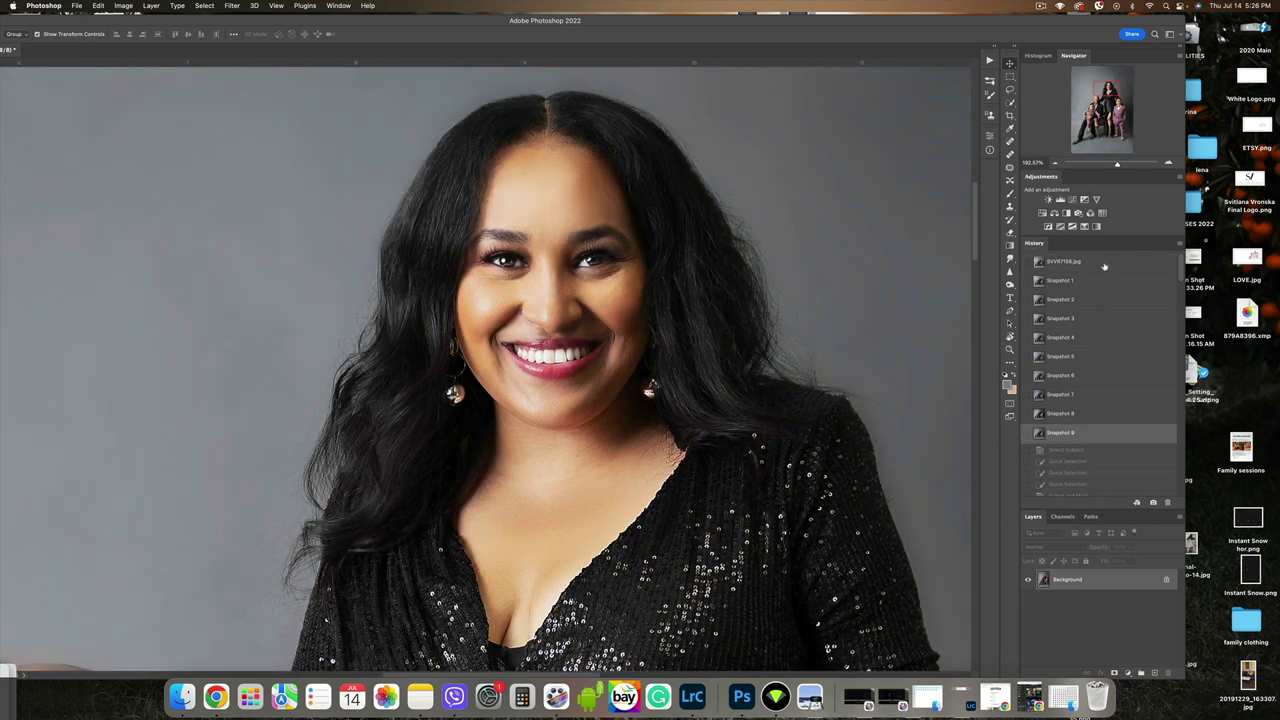
left_click(1104, 264)
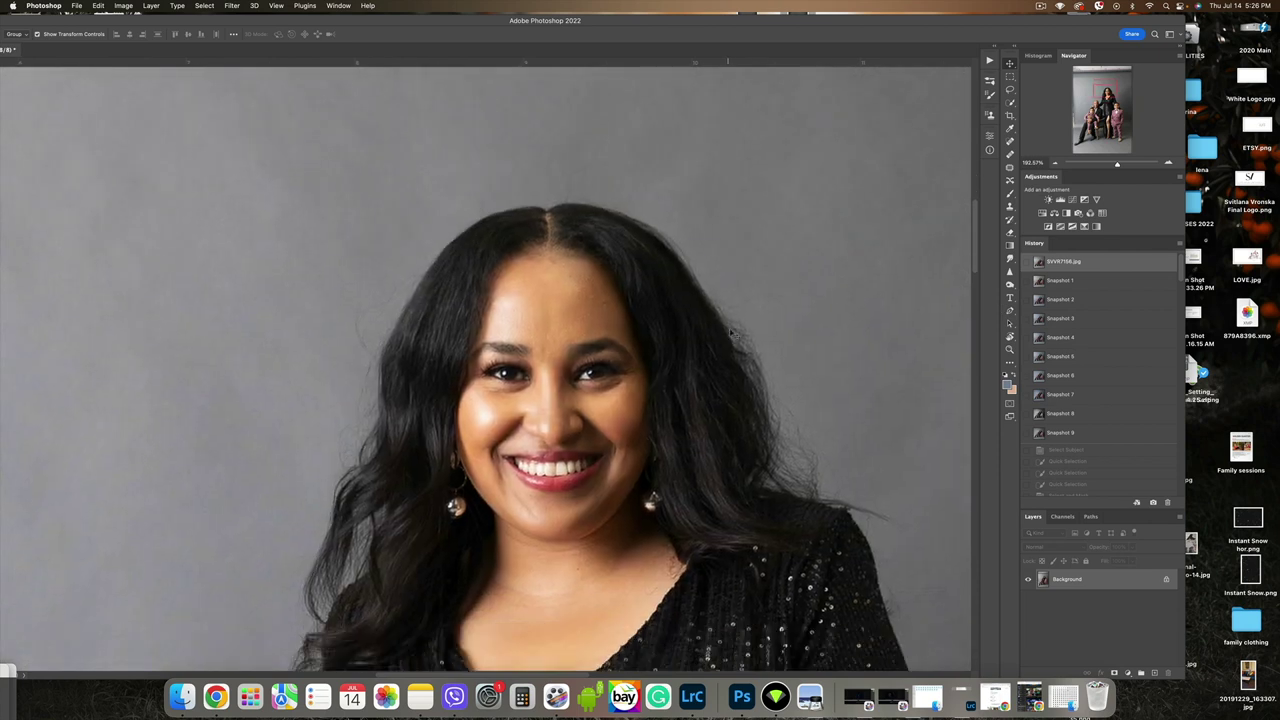
- View the whole original portrait and restore the retouched colour version from Snapshot 9
scroll(748, 358, "down", 5)
scroll(752, 360, "down", 5)
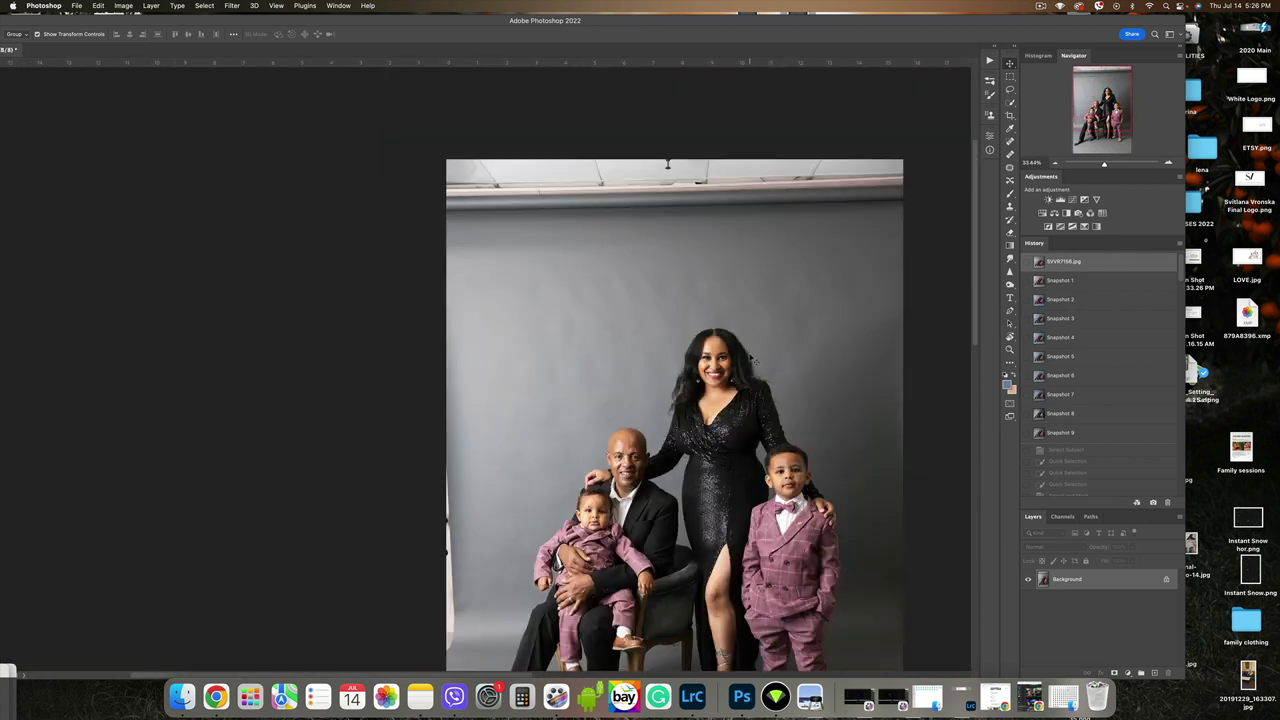
left_click(1097, 435)
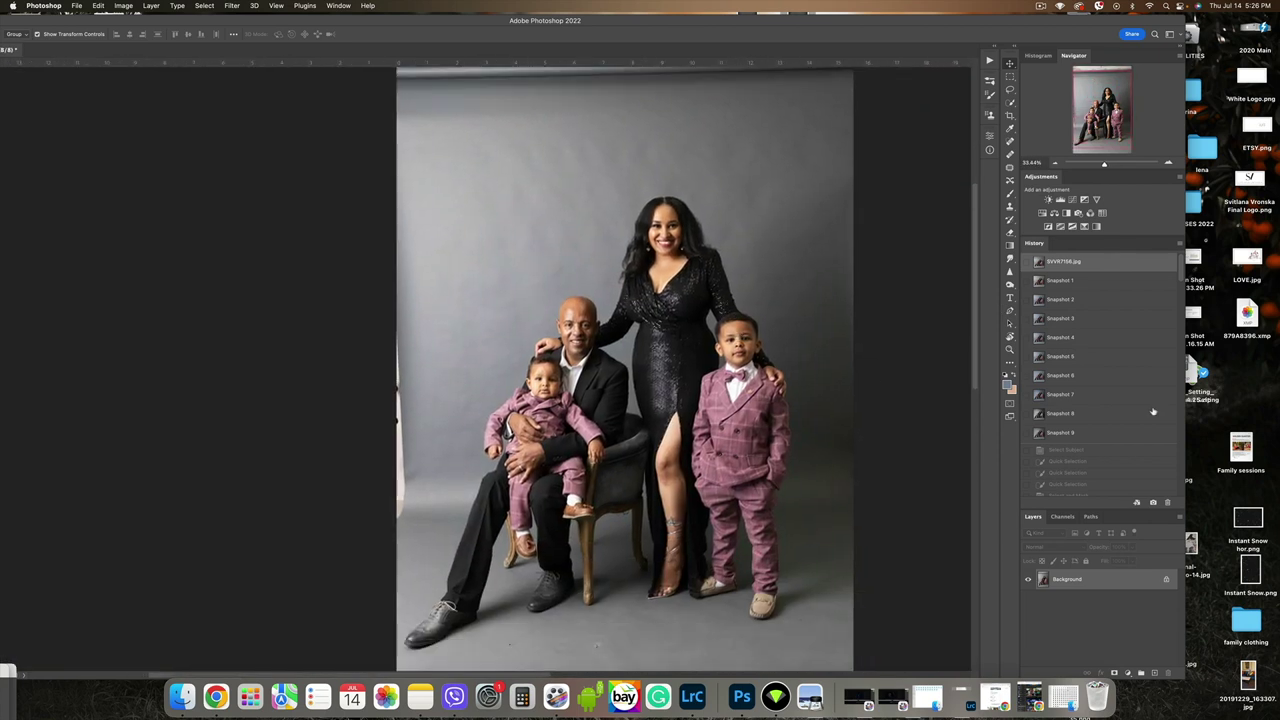
left_click(1106, 435)
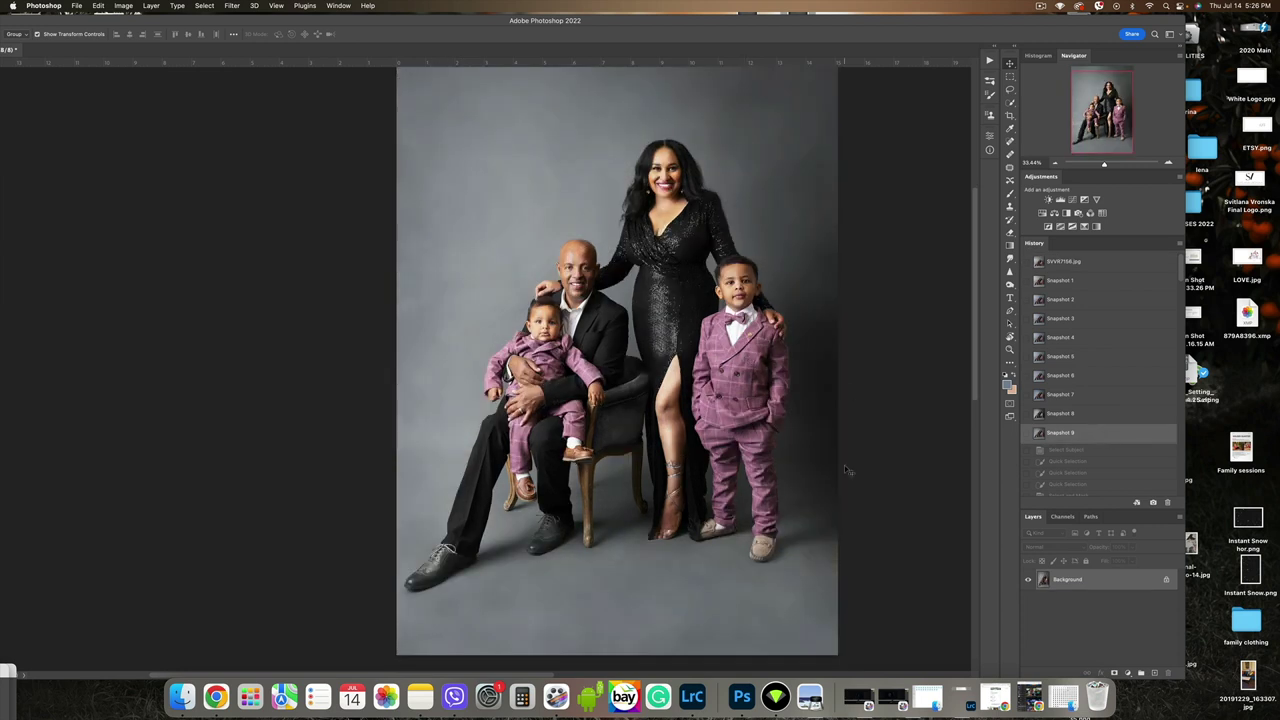